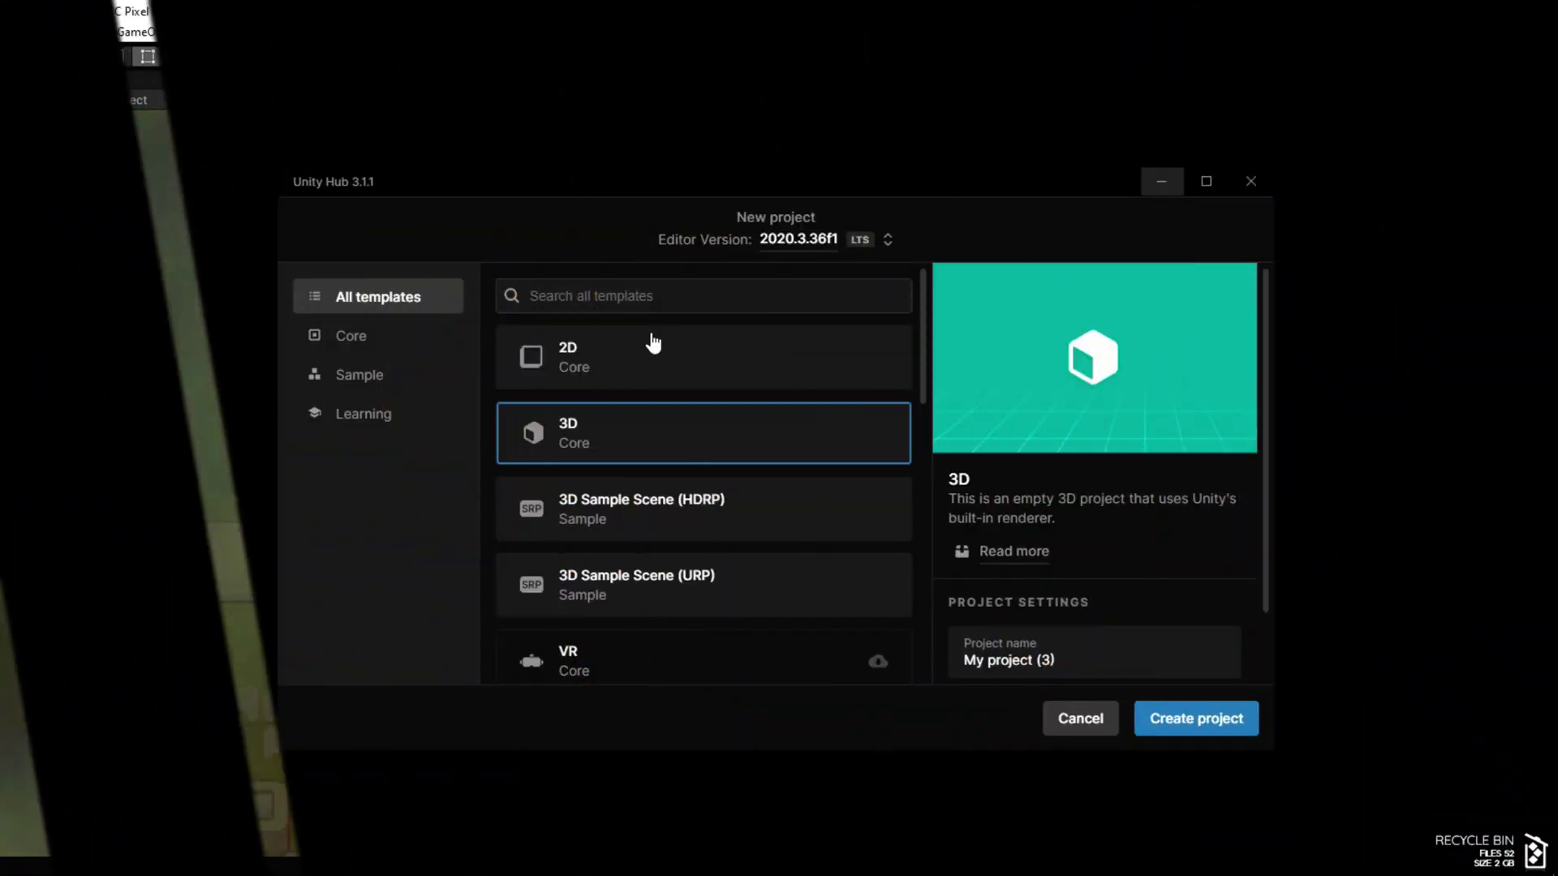
Step: Create a new project from the 2D template named '2D Fog Project' and open it
{"action": "left_click", "coordinate": [651, 359]}
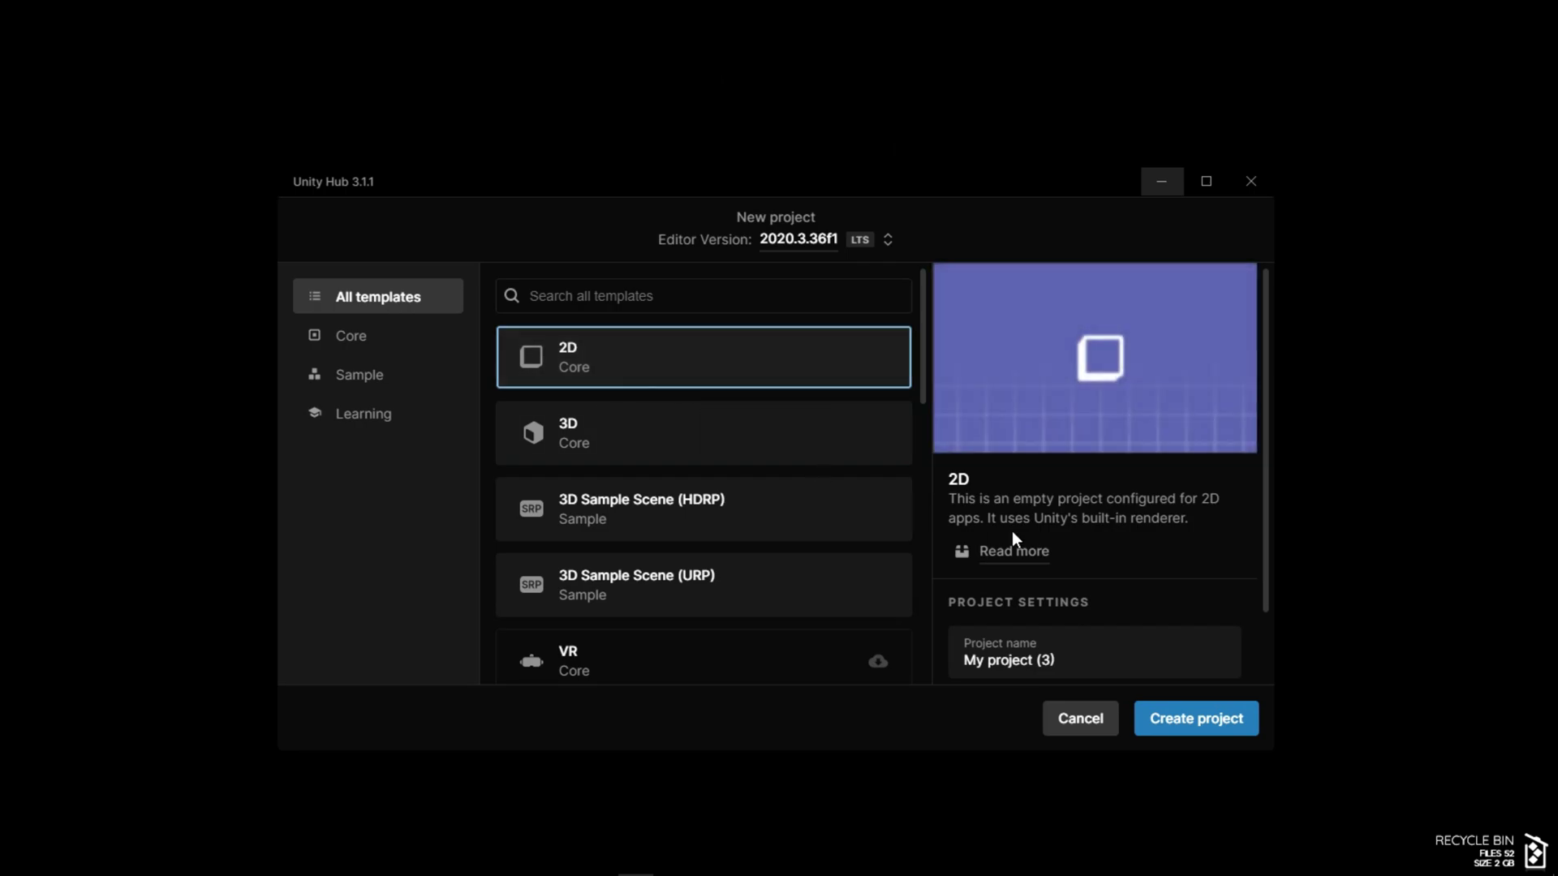
{"action": "scroll", "coordinate": [1059, 527], "scroll_direction": "down", "scroll_amount": 2}
{"action": "left_click_drag", "start_coordinate": [1086, 582], "coordinate": [943, 580]}
{"action": "type", "text": "2"}
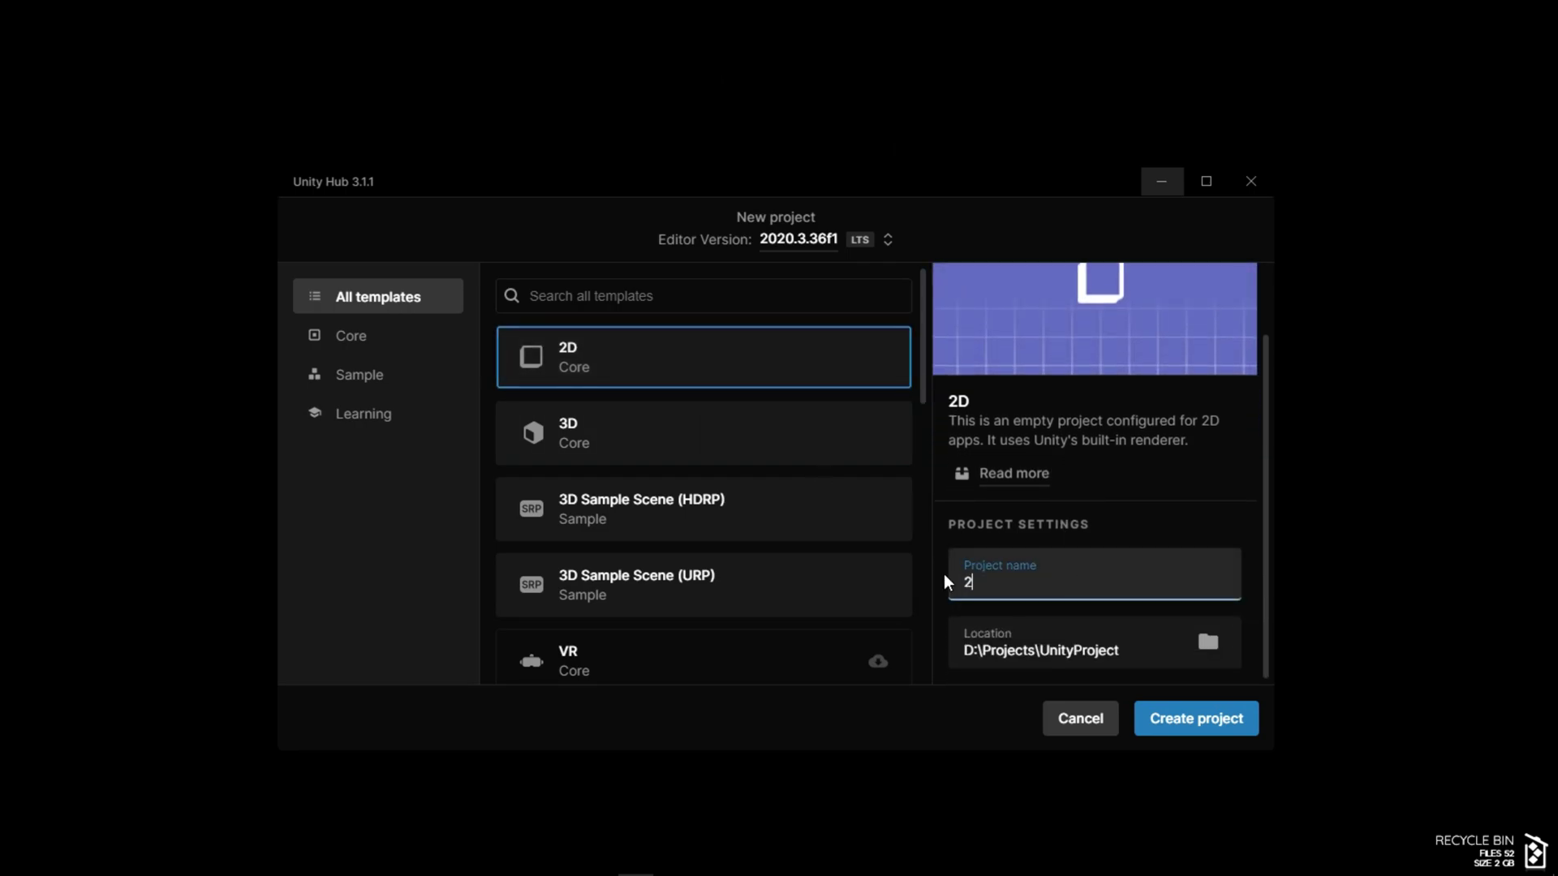
{"action": "type", "text": "D Fog Project"}
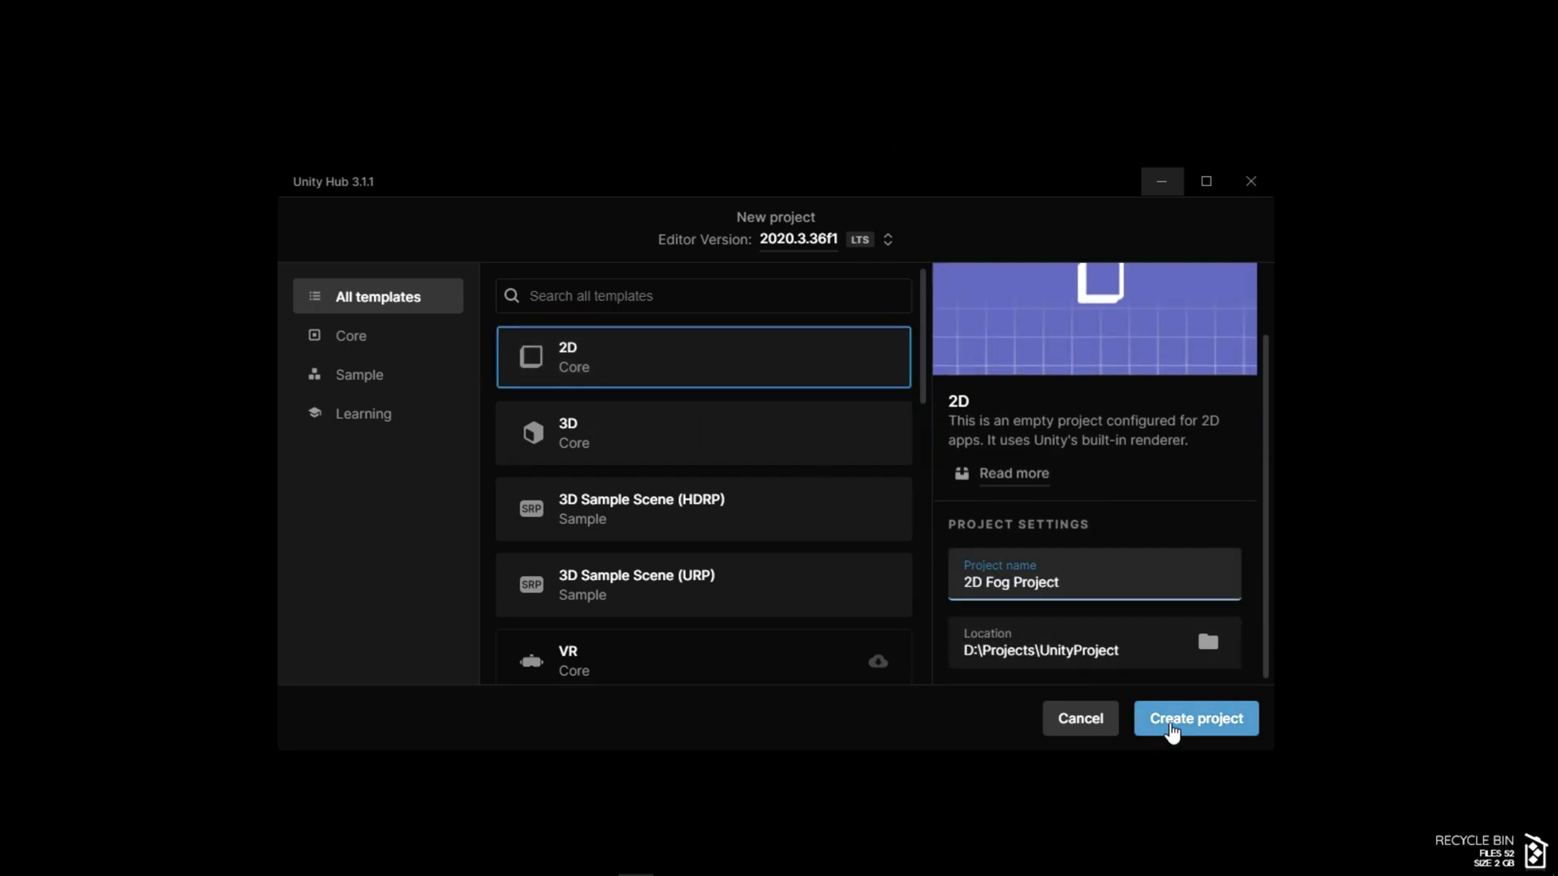
{"action": "left_click", "coordinate": [1173, 729]}
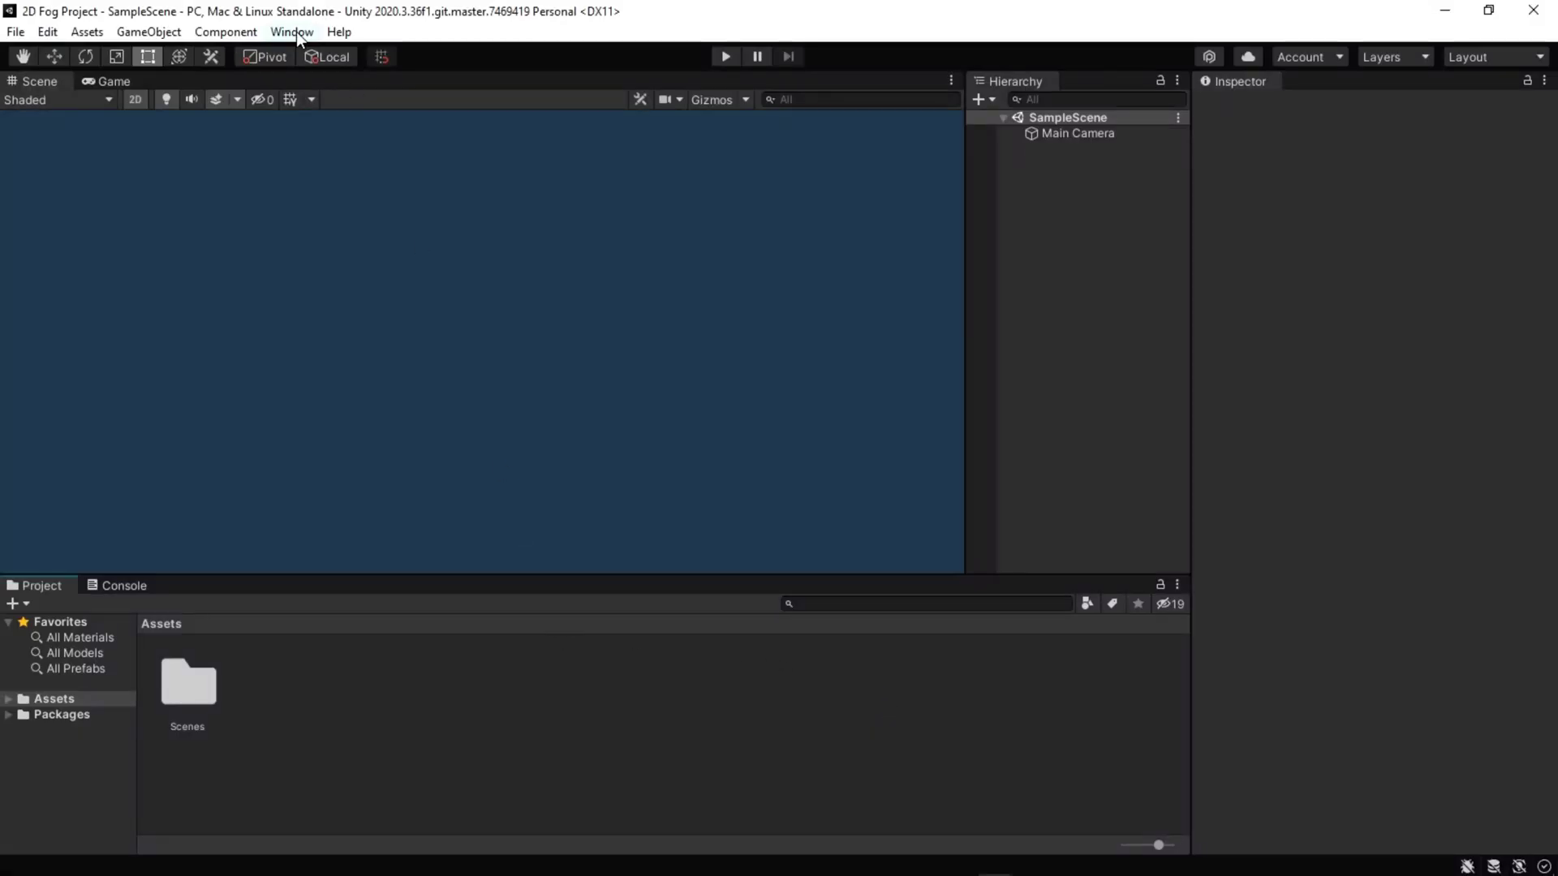
Step: Import the Pixel Art Top Down - Basic pack through Package Manager
{"action": "left_click", "coordinate": [296, 32]}
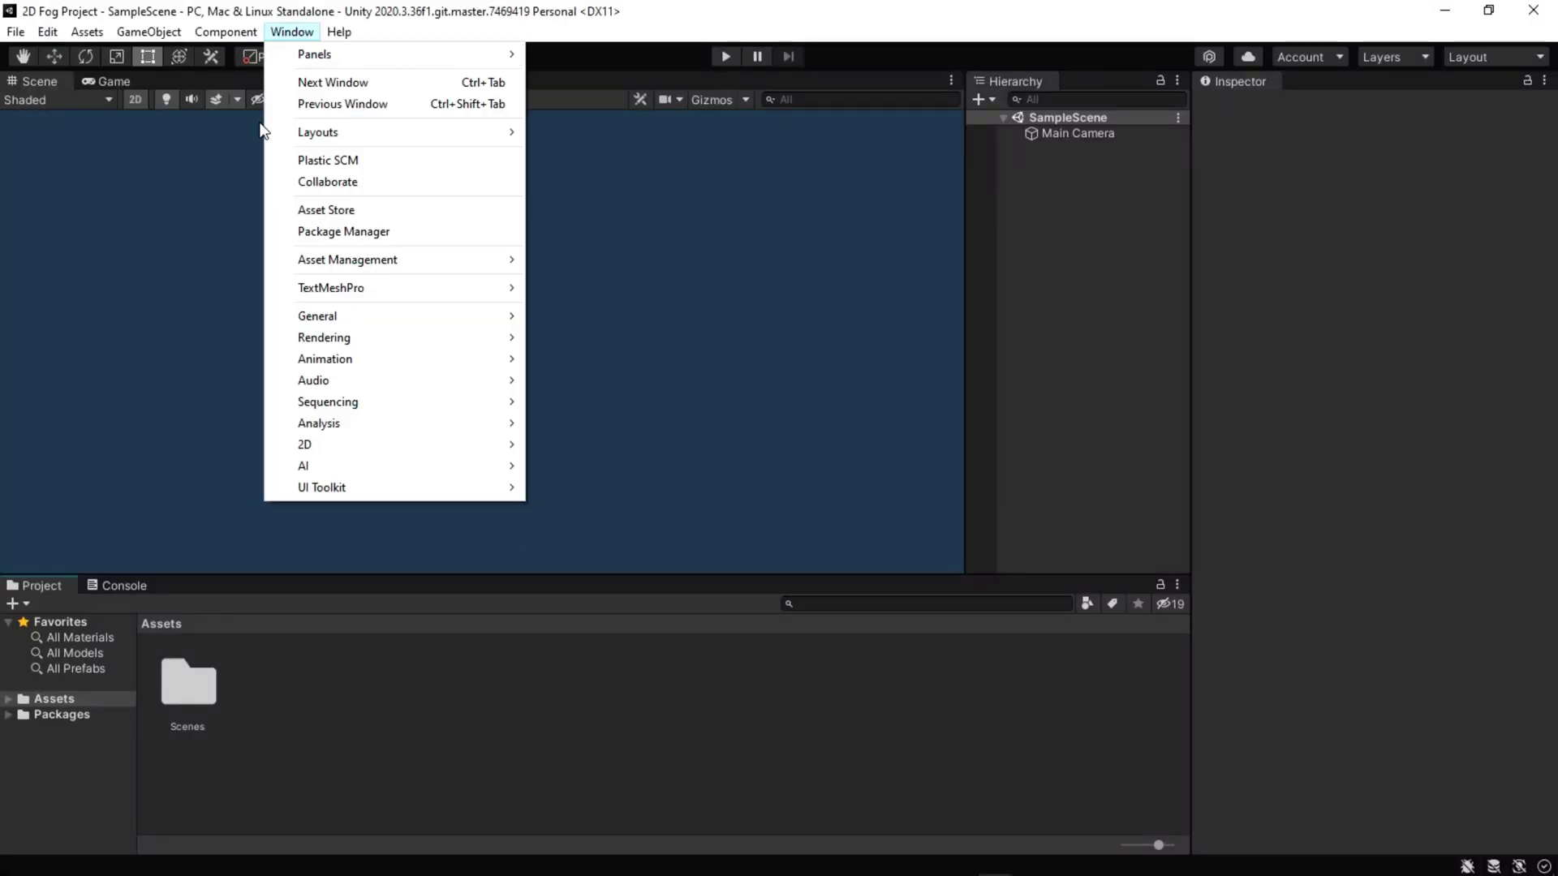
{"action": "left_click", "coordinate": [315, 232]}
{"action": "left_click", "coordinate": [401, 427]}
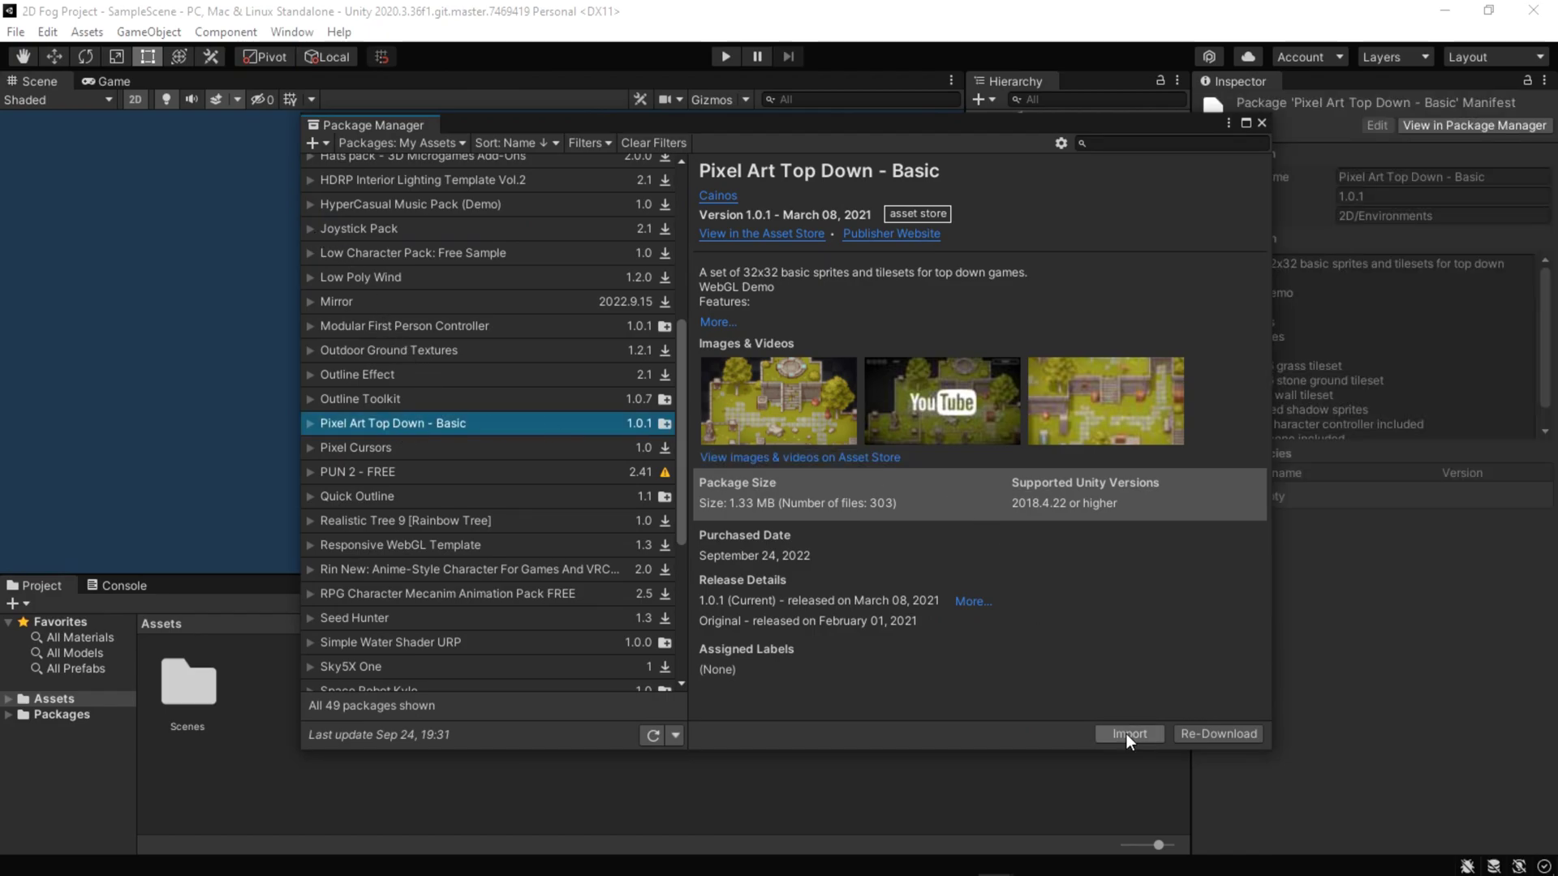
{"action": "left_click", "coordinate": [1261, 122]}
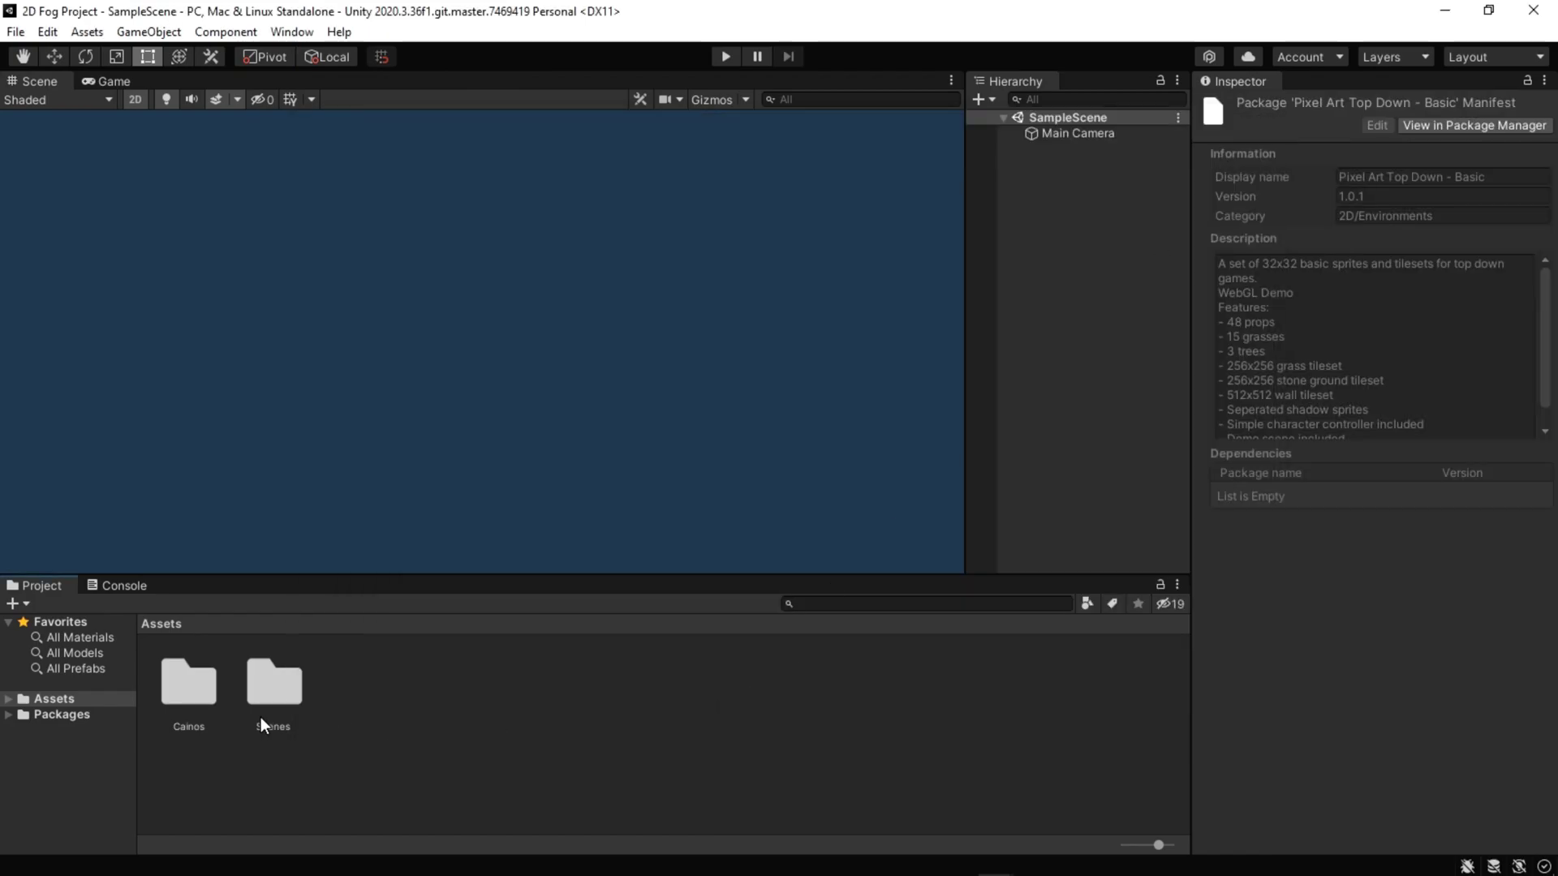
Step: Open the SC Pixel Art Top Down - Basic demo scene from the pack's Scene folder
{"action": "double_click", "coordinate": [195, 688]}
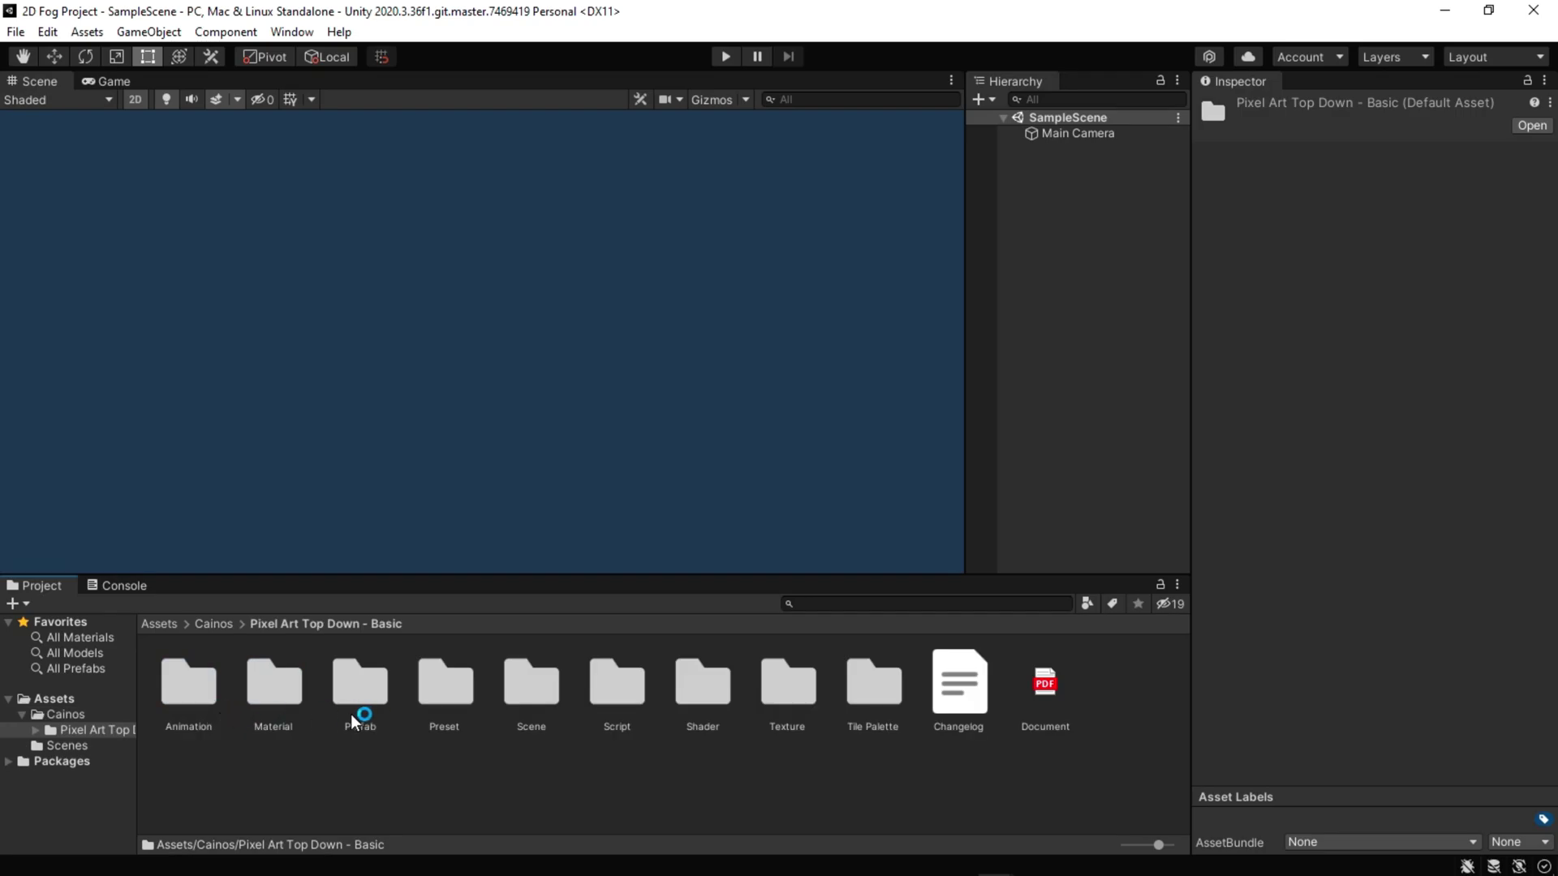
{"action": "double_click", "coordinate": [544, 699]}
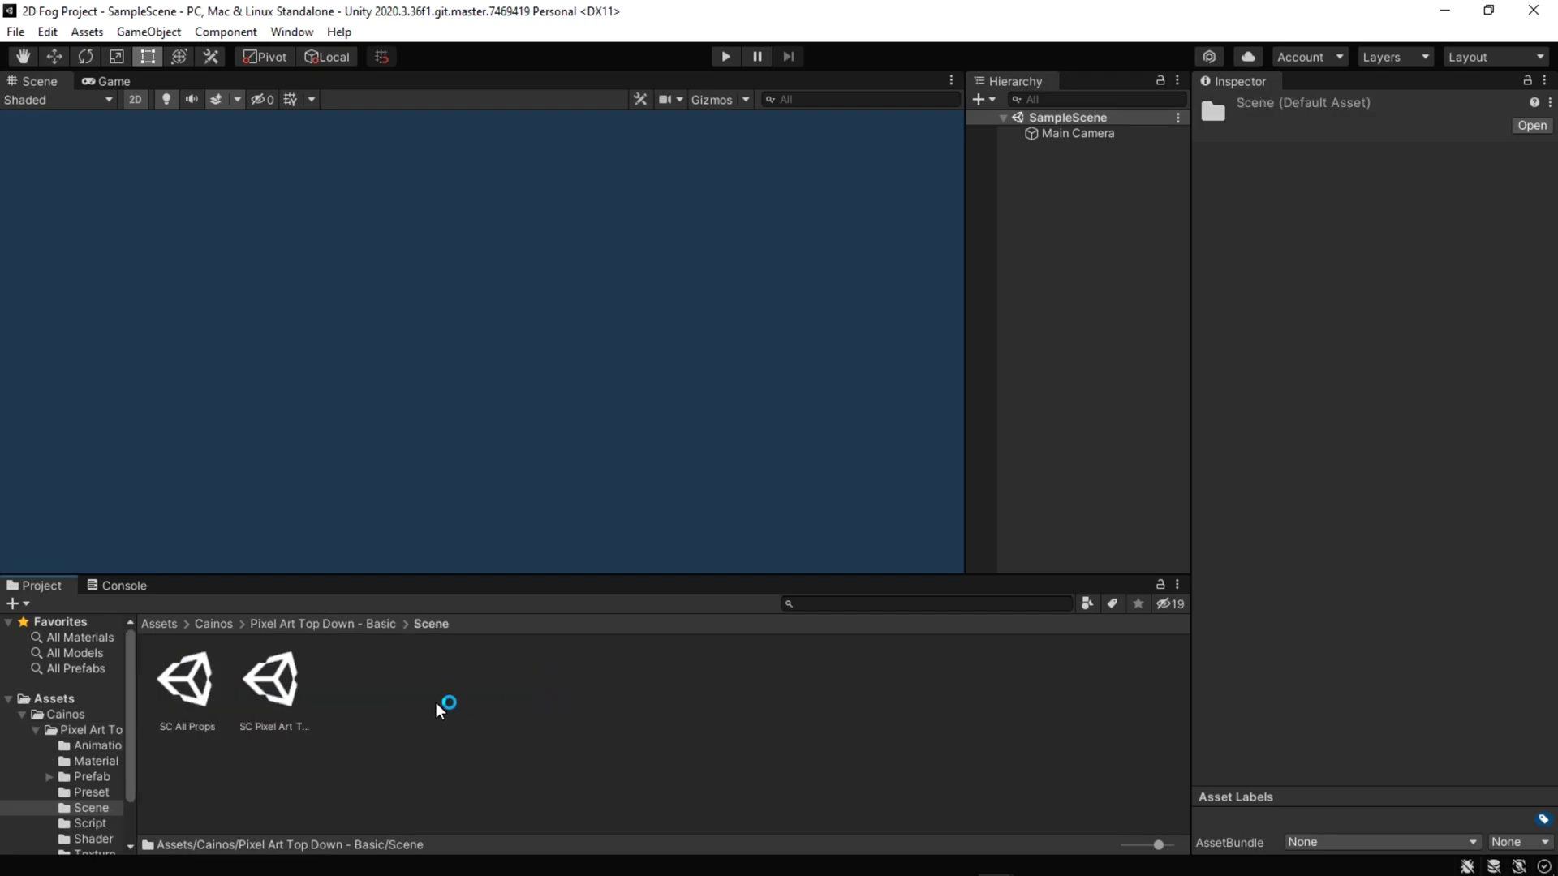
{"action": "double_click", "coordinate": [274, 688]}
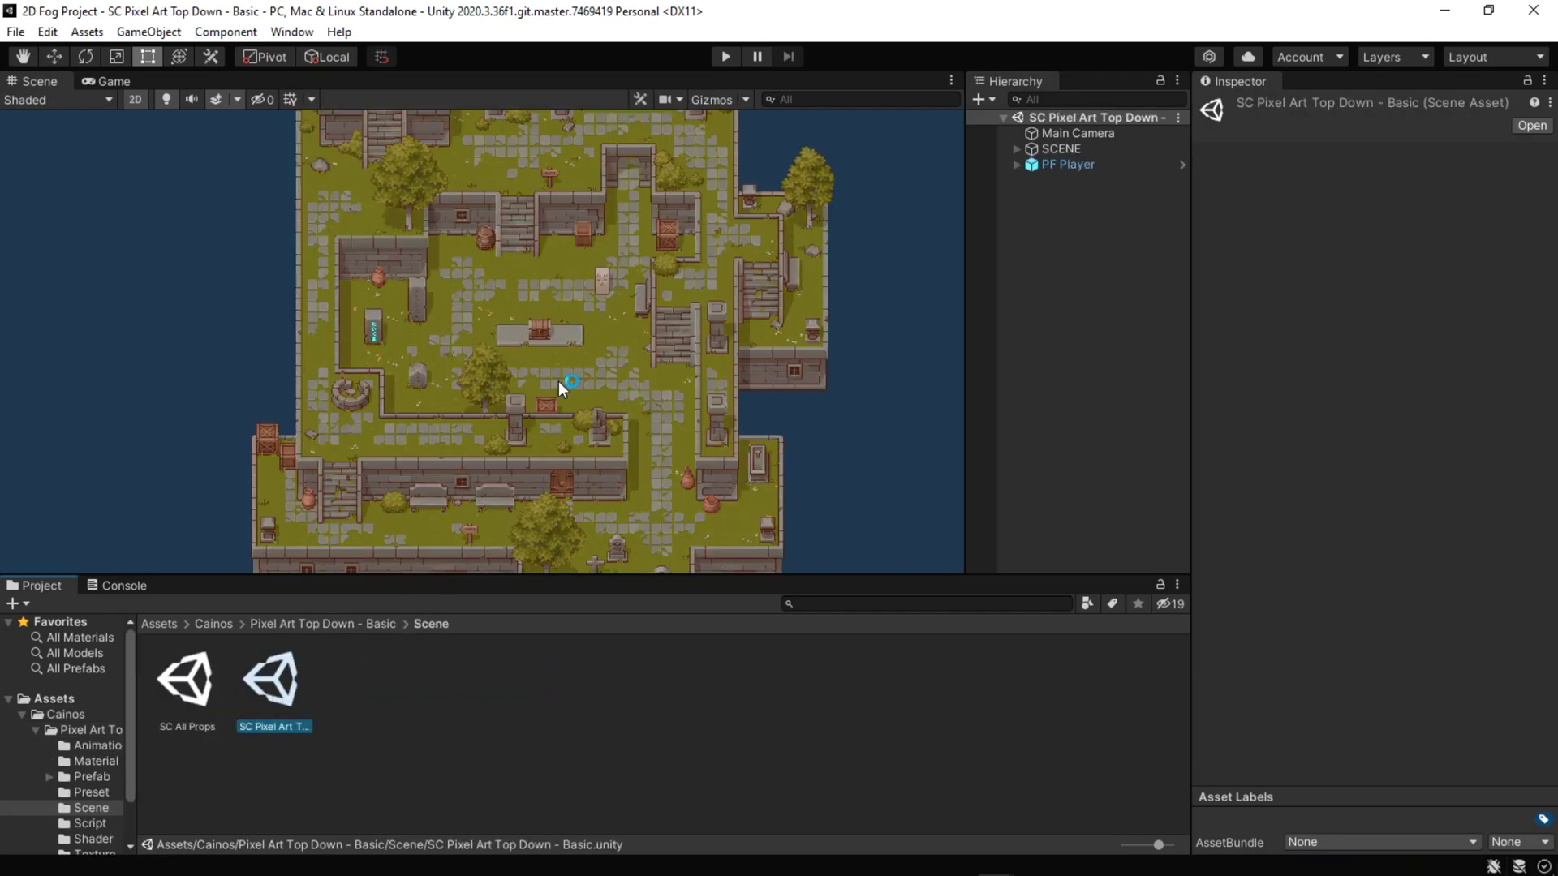
{"action": "scroll", "coordinate": [559, 382], "scroll_direction": "up", "scroll_amount": 3}
{"action": "scroll", "coordinate": [628, 352], "scroll_direction": "up", "scroll_amount": 2}
{"action": "middle_click_drag", "start_coordinate": [630, 351], "coordinate": [645, 495]}
Step: Play-test the demo scene, walking the player around with A and W, then stop
{"action": "key", "text": "ctrl+p"}
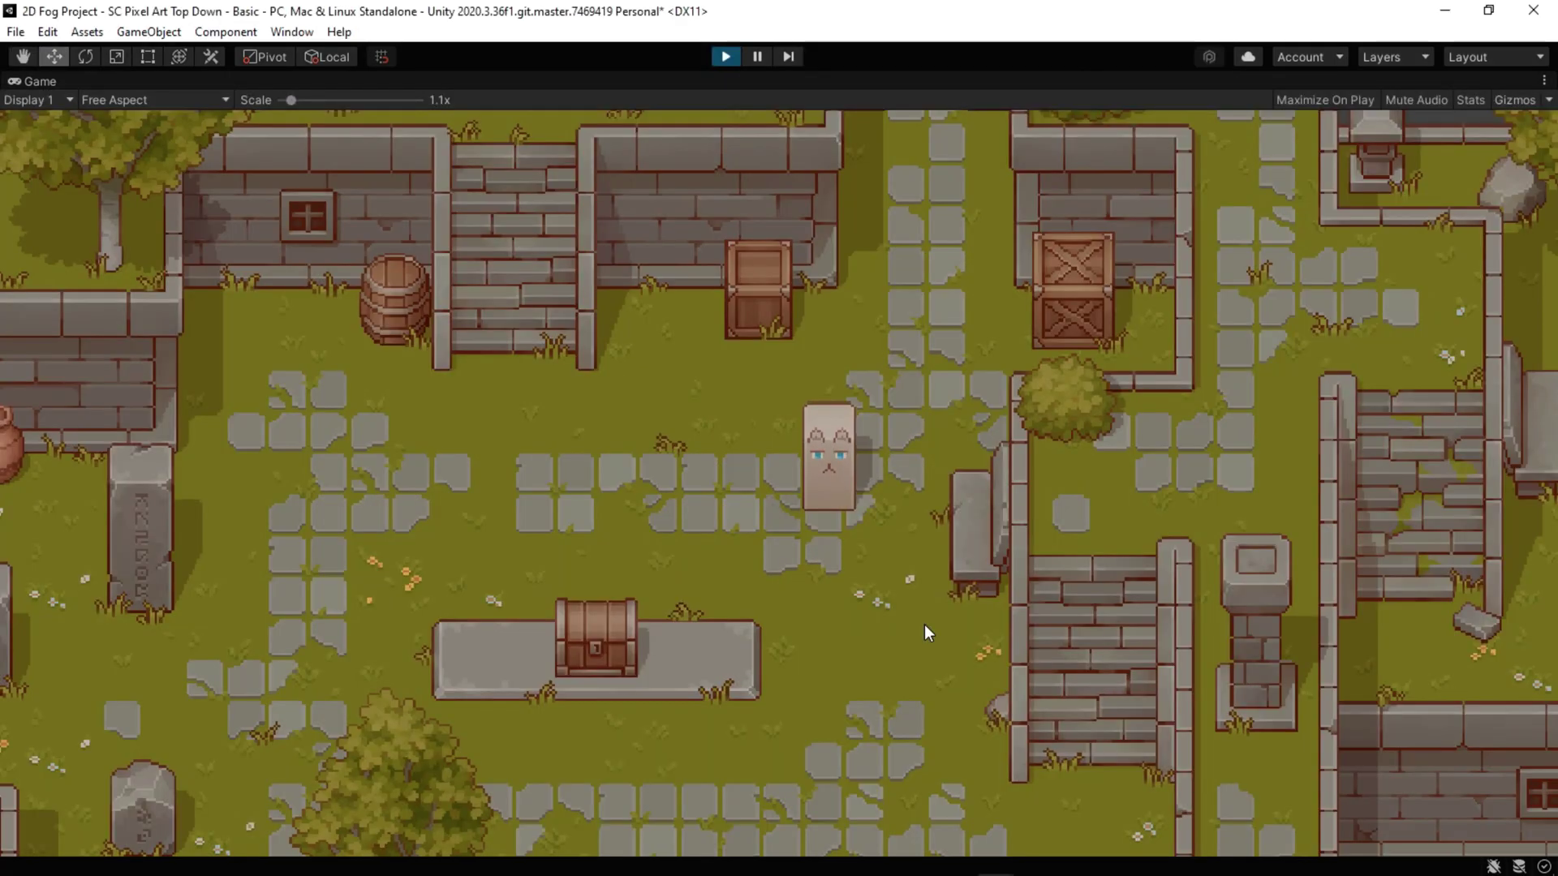
{"action": "key", "text": "a"}
{"action": "key", "text": "w"}
{"action": "key", "text": "w"}
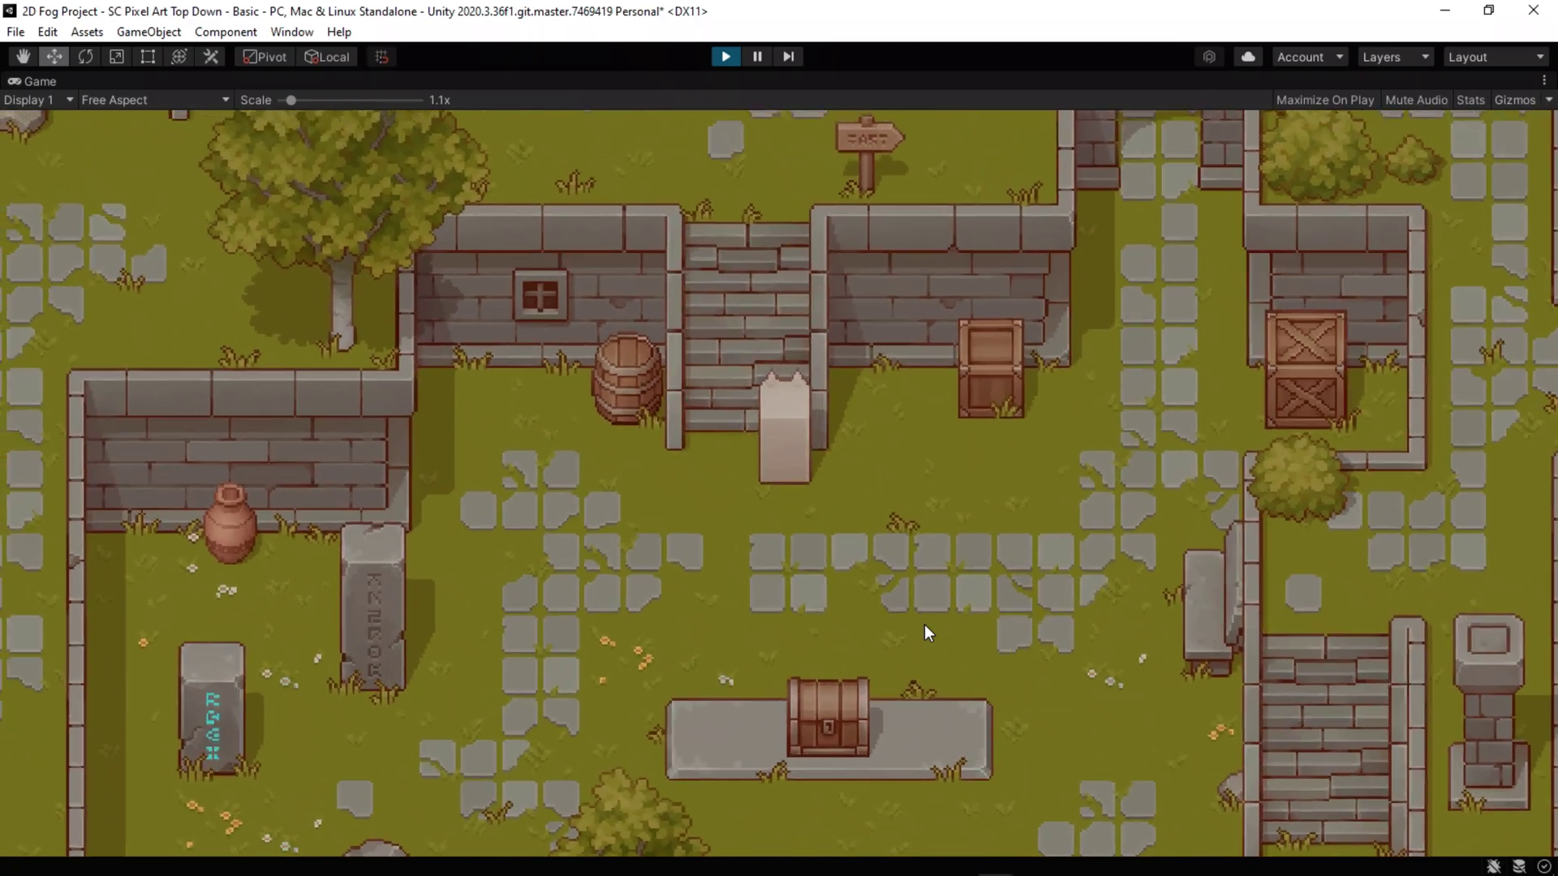
{"action": "key", "text": "a"}
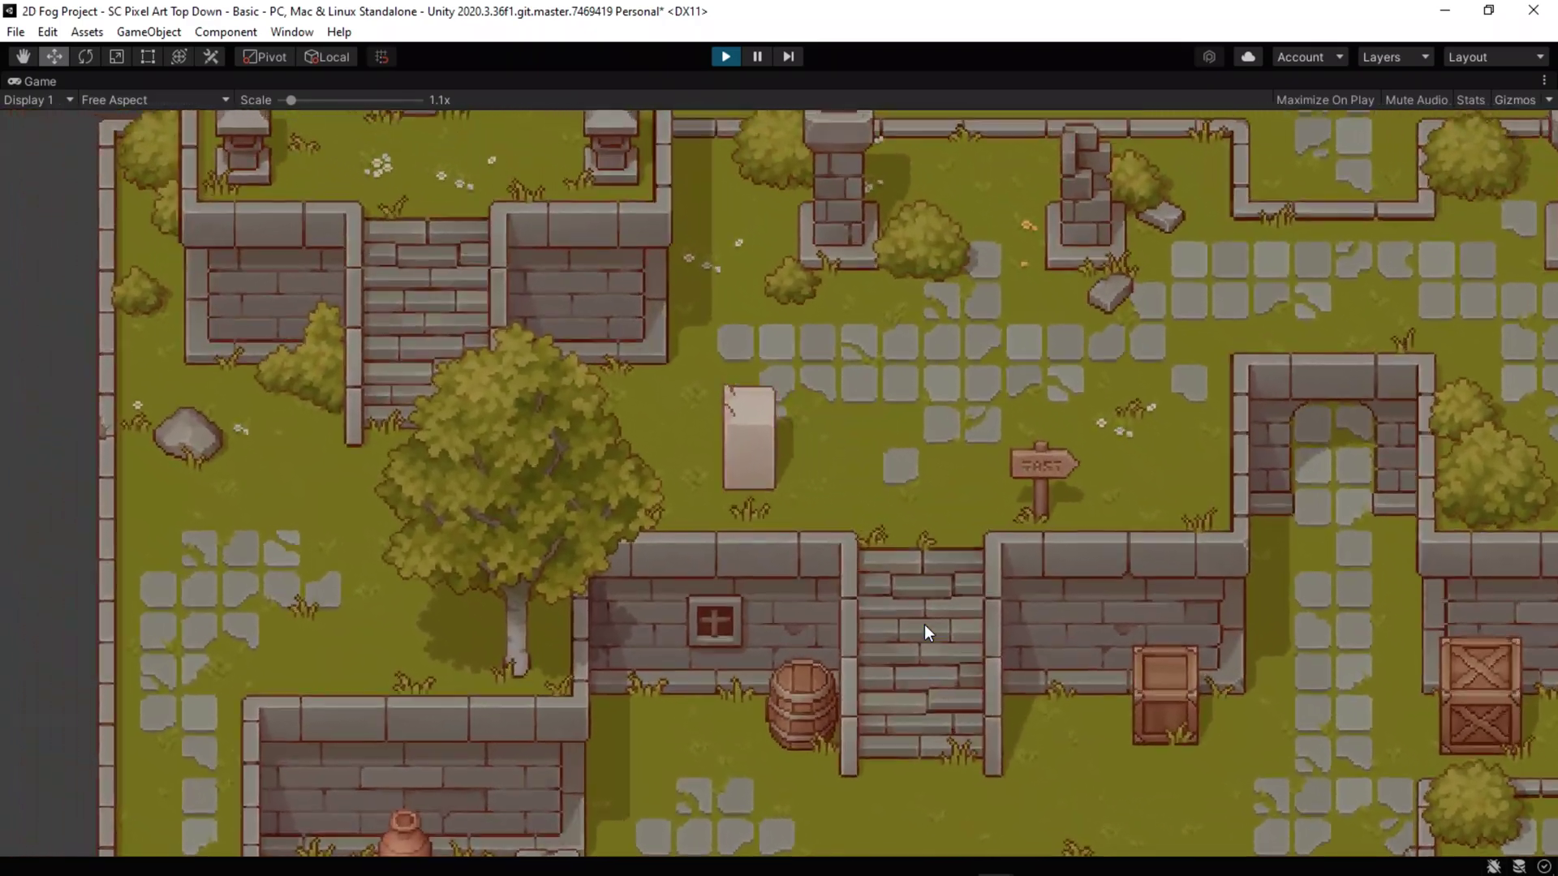
{"action": "key", "text": "ctrl+p"}
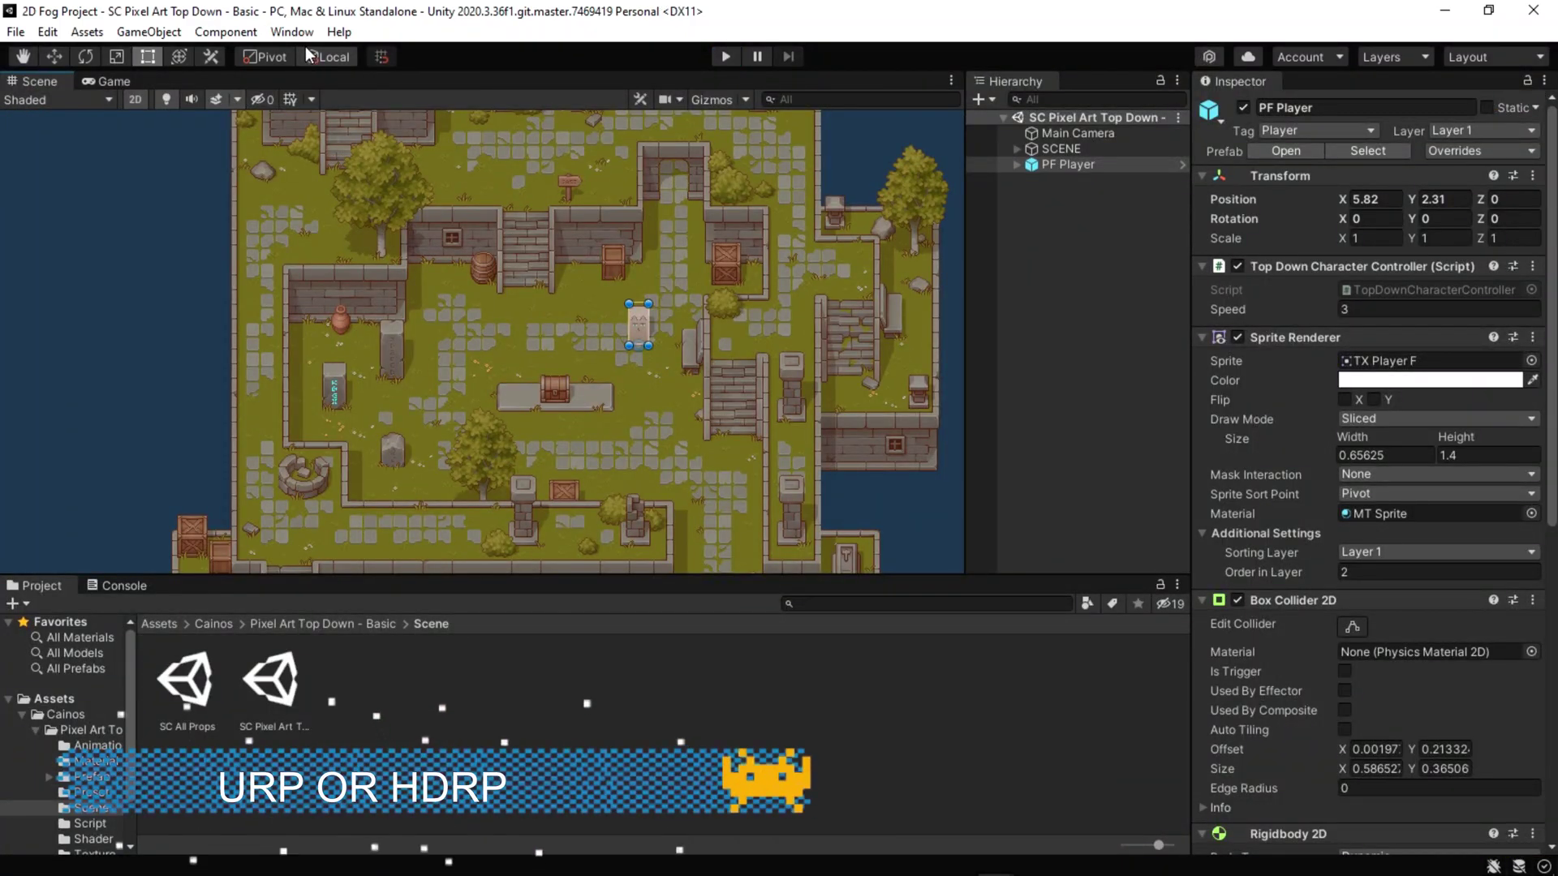
Step: Install the Universal RP package from the Unity Registry
{"action": "left_click", "coordinate": [292, 31]}
{"action": "left_click", "coordinate": [314, 187]}
{"action": "left_click", "coordinate": [402, 142]}
{"action": "left_click", "coordinate": [401, 170]}
{"action": "scroll", "coordinate": [502, 538], "scroll_direction": "down", "scroll_amount": 10}
{"action": "scroll", "coordinate": [500, 555], "scroll_direction": "down", "scroll_amount": 10}
{"action": "left_click", "coordinate": [384, 489]}
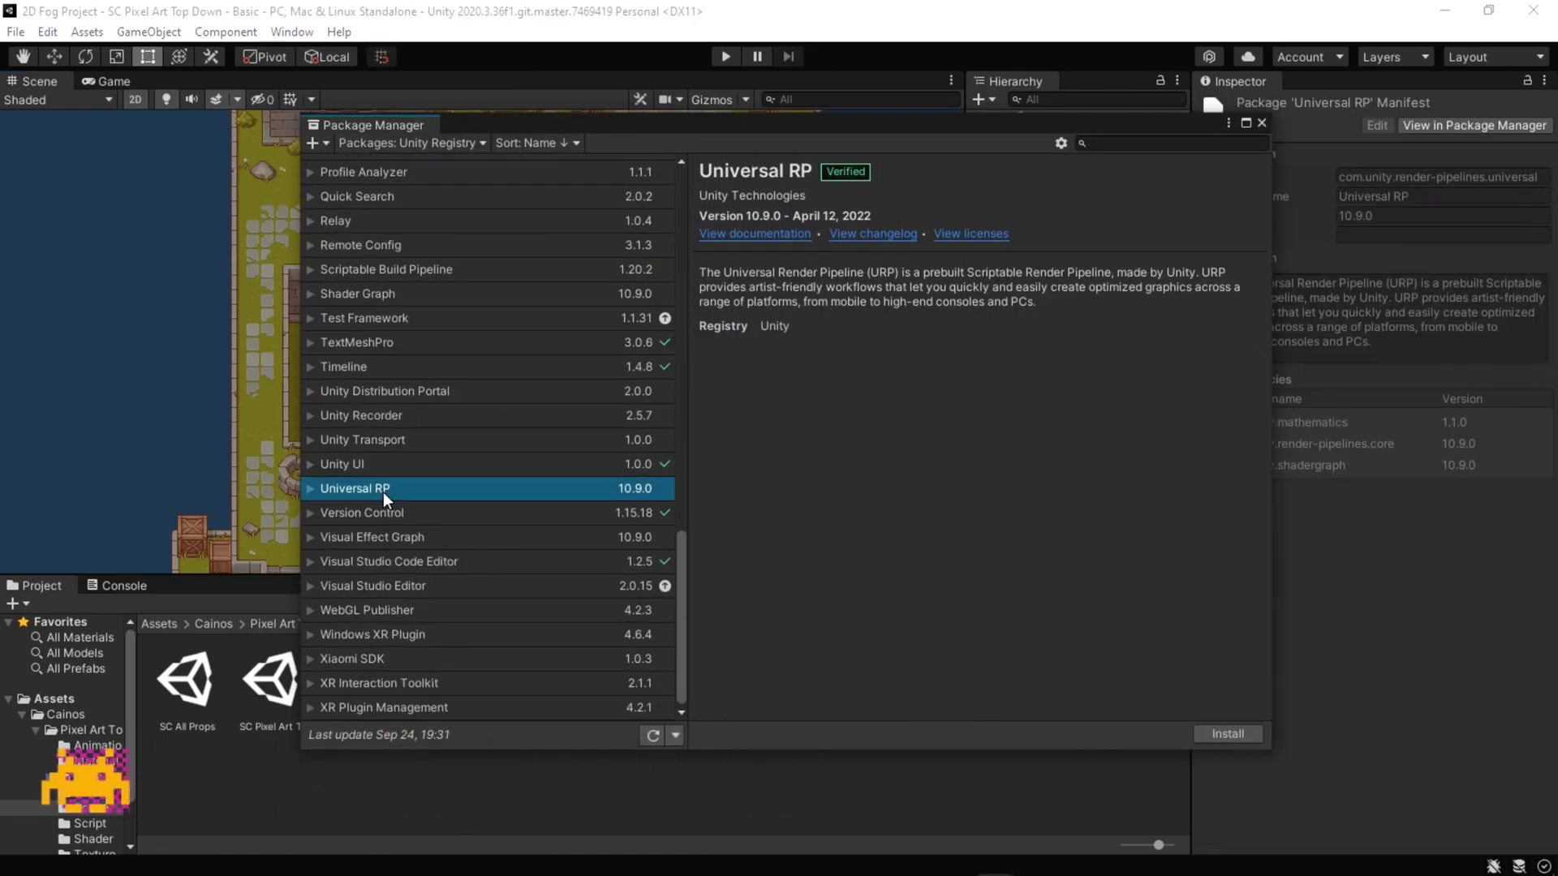
{"action": "left_click", "coordinate": [1229, 734]}
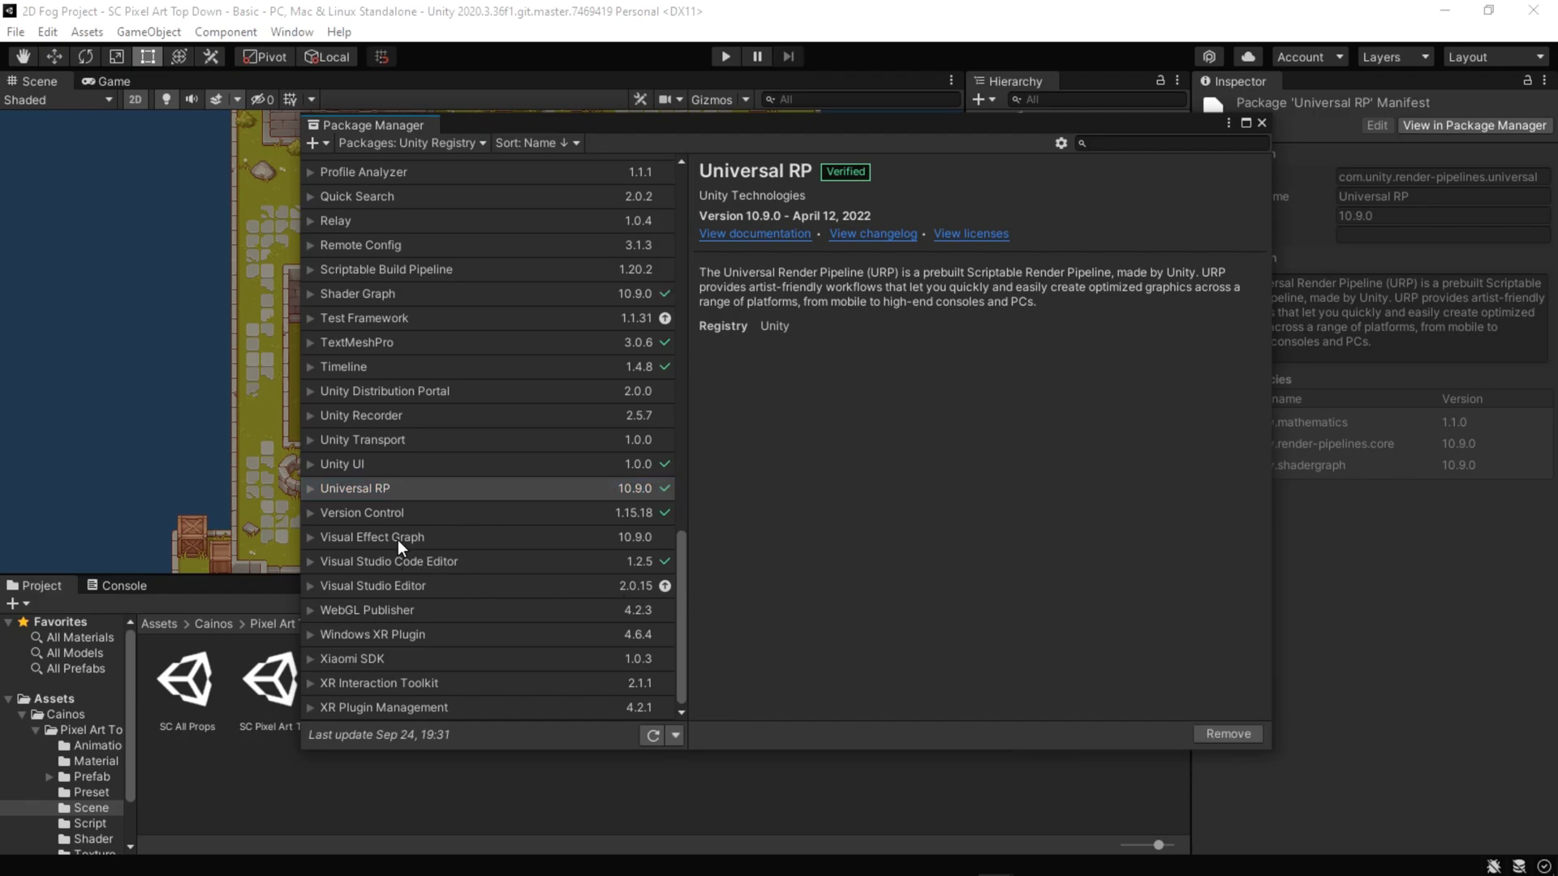
Step: Add the Visual Effect Graph package, close Package Manager, and return to the Assets folder
{"action": "left_click", "coordinate": [394, 538]}
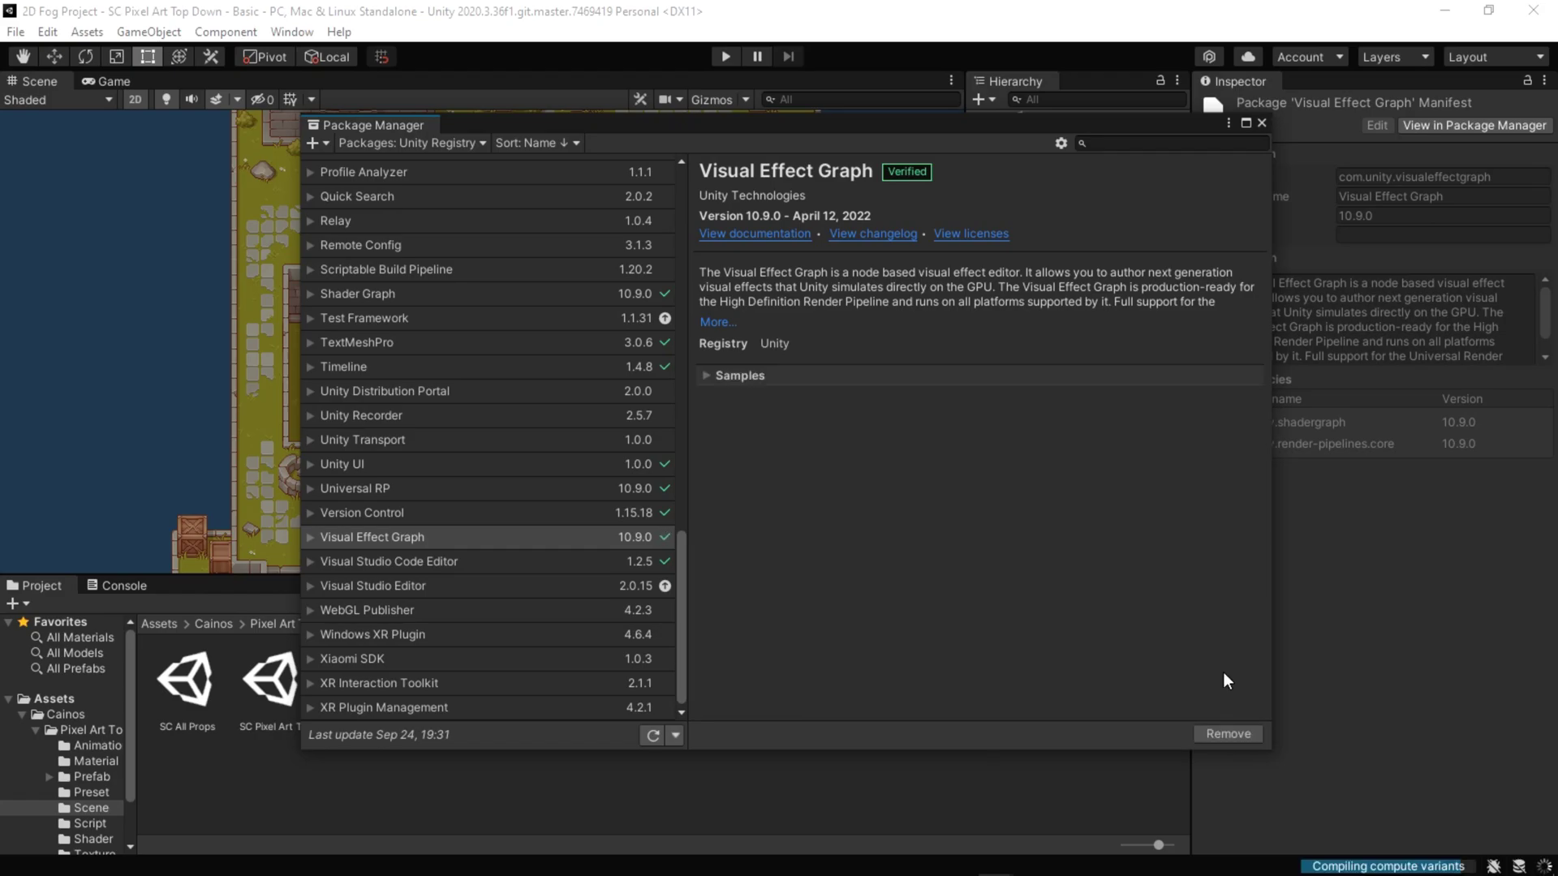
{"action": "left_click", "coordinate": [1262, 123]}
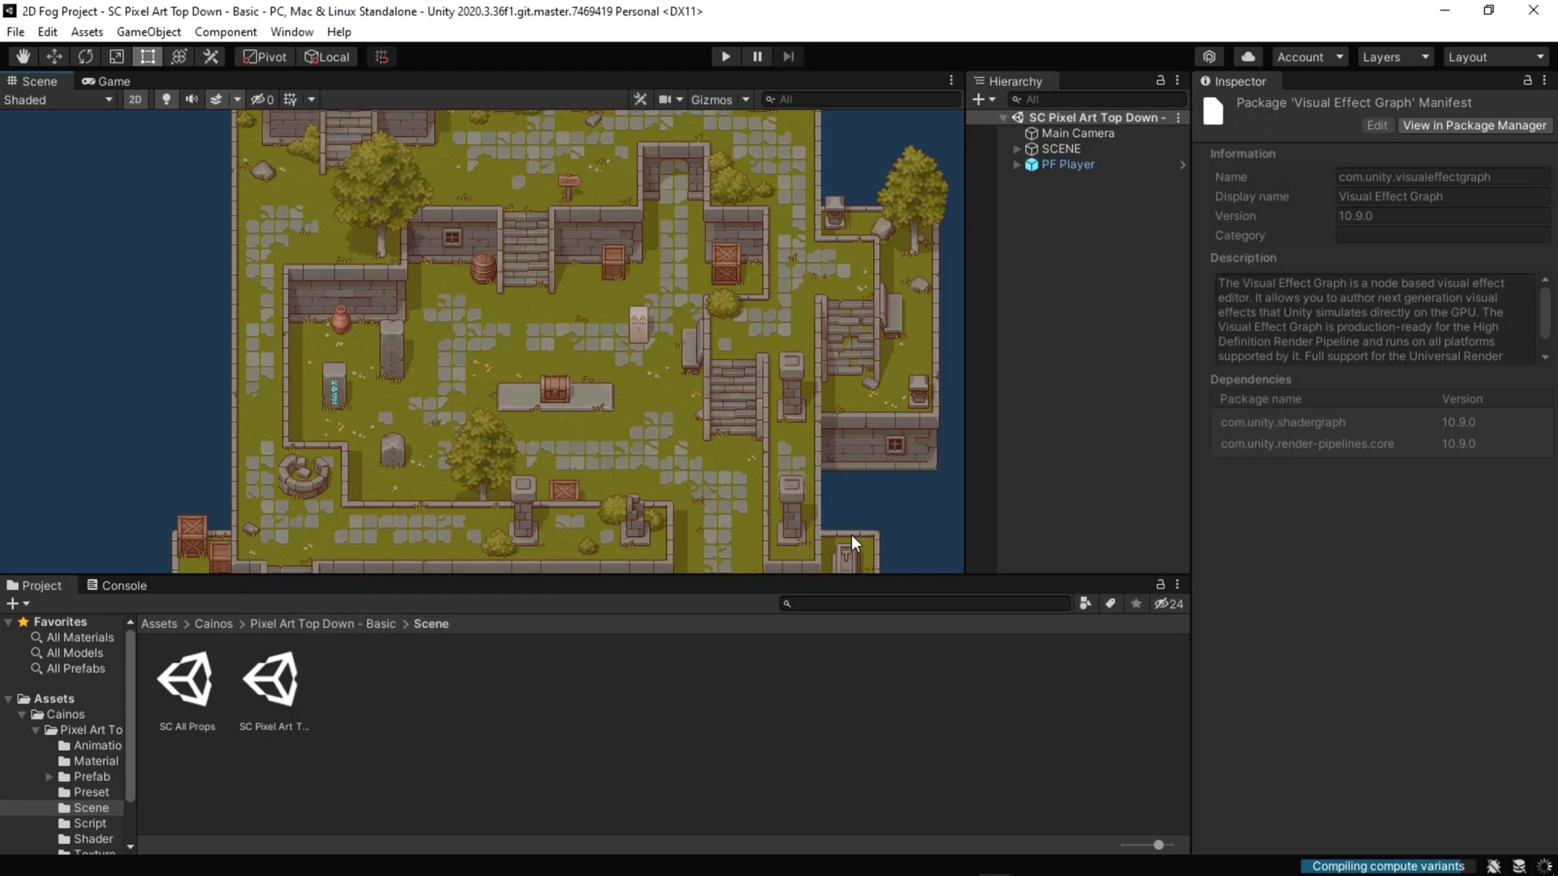
{"action": "middle_click_drag", "start_coordinate": [584, 450], "coordinate": [650, 446]}
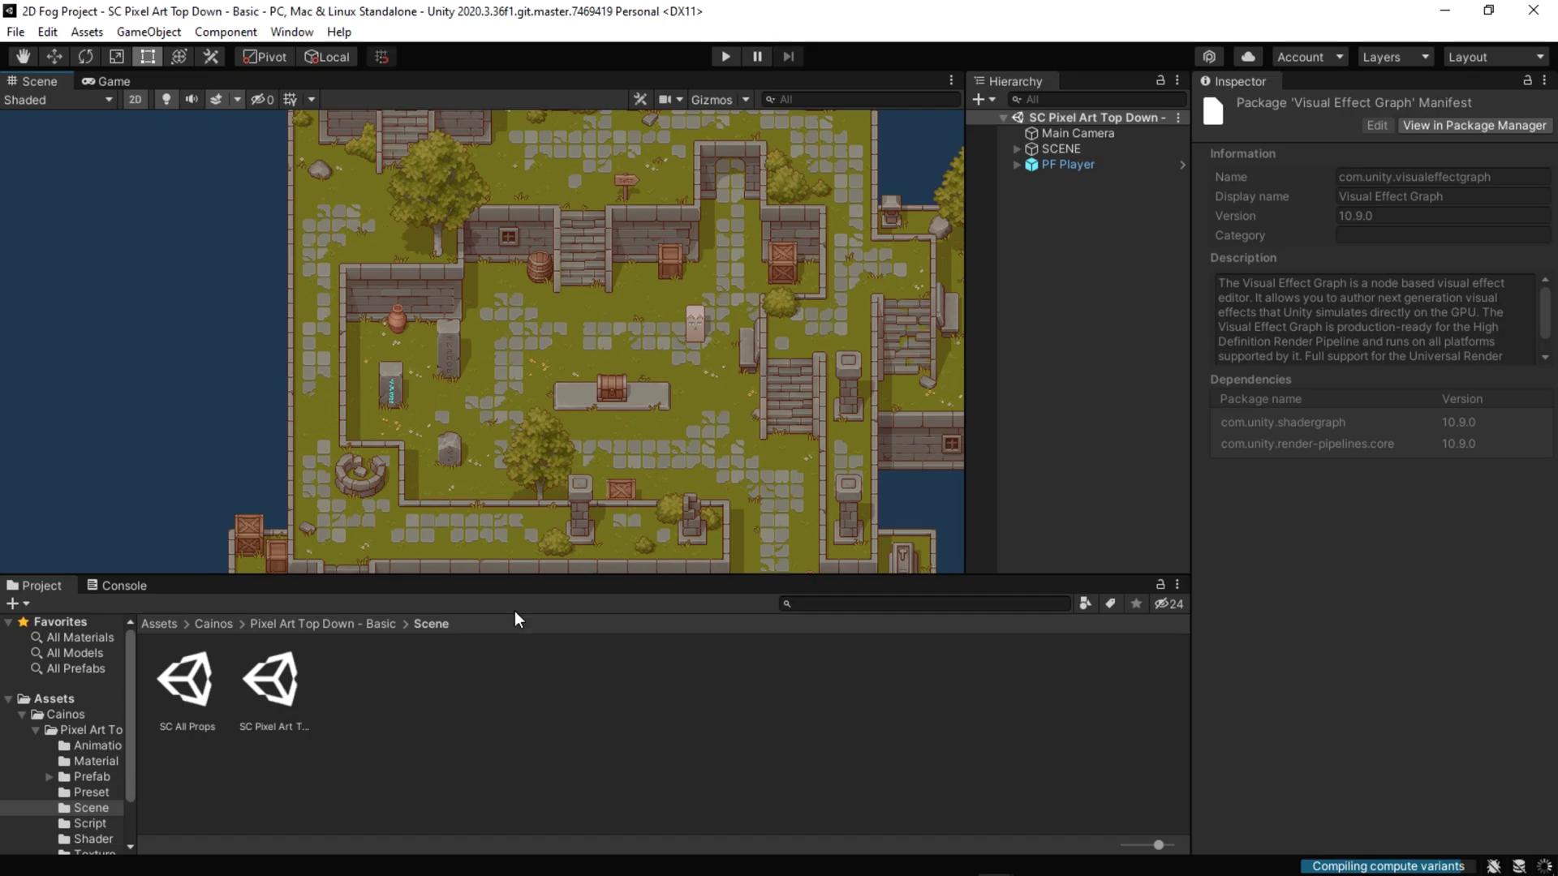
{"action": "left_click", "coordinate": [159, 623]}
Step: Create a Universal Render Pipeline asset with its renderer in Assets
{"action": "right_click", "coordinate": [359, 710]}
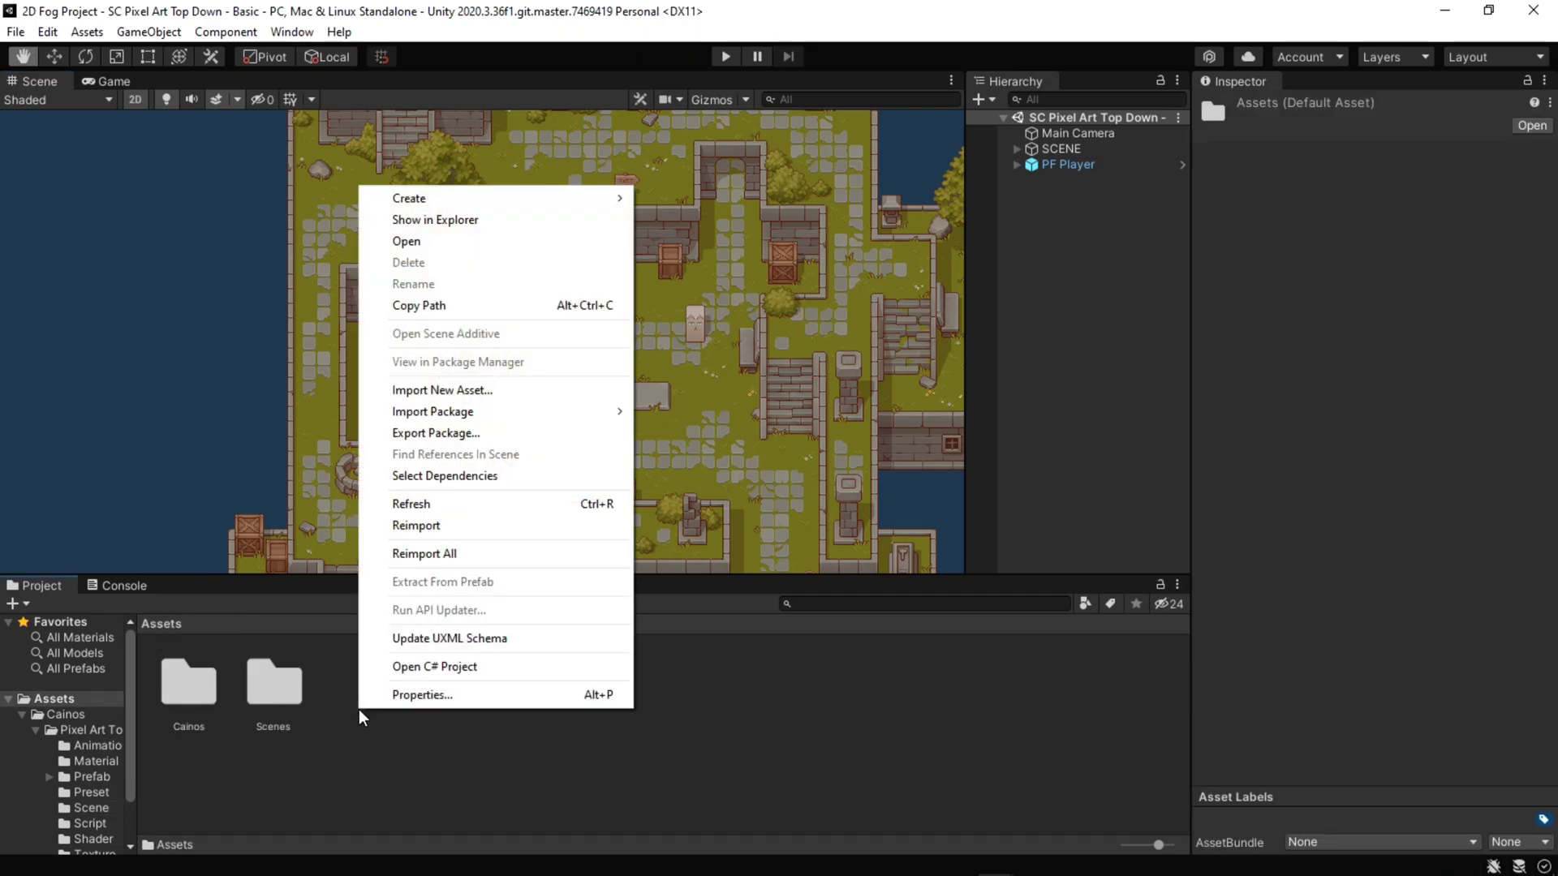
{"action": "mouse_move", "coordinate": [688, 413]}
{"action": "mouse_move", "coordinate": [973, 413]}
{"action": "left_click", "coordinate": [1130, 422]}
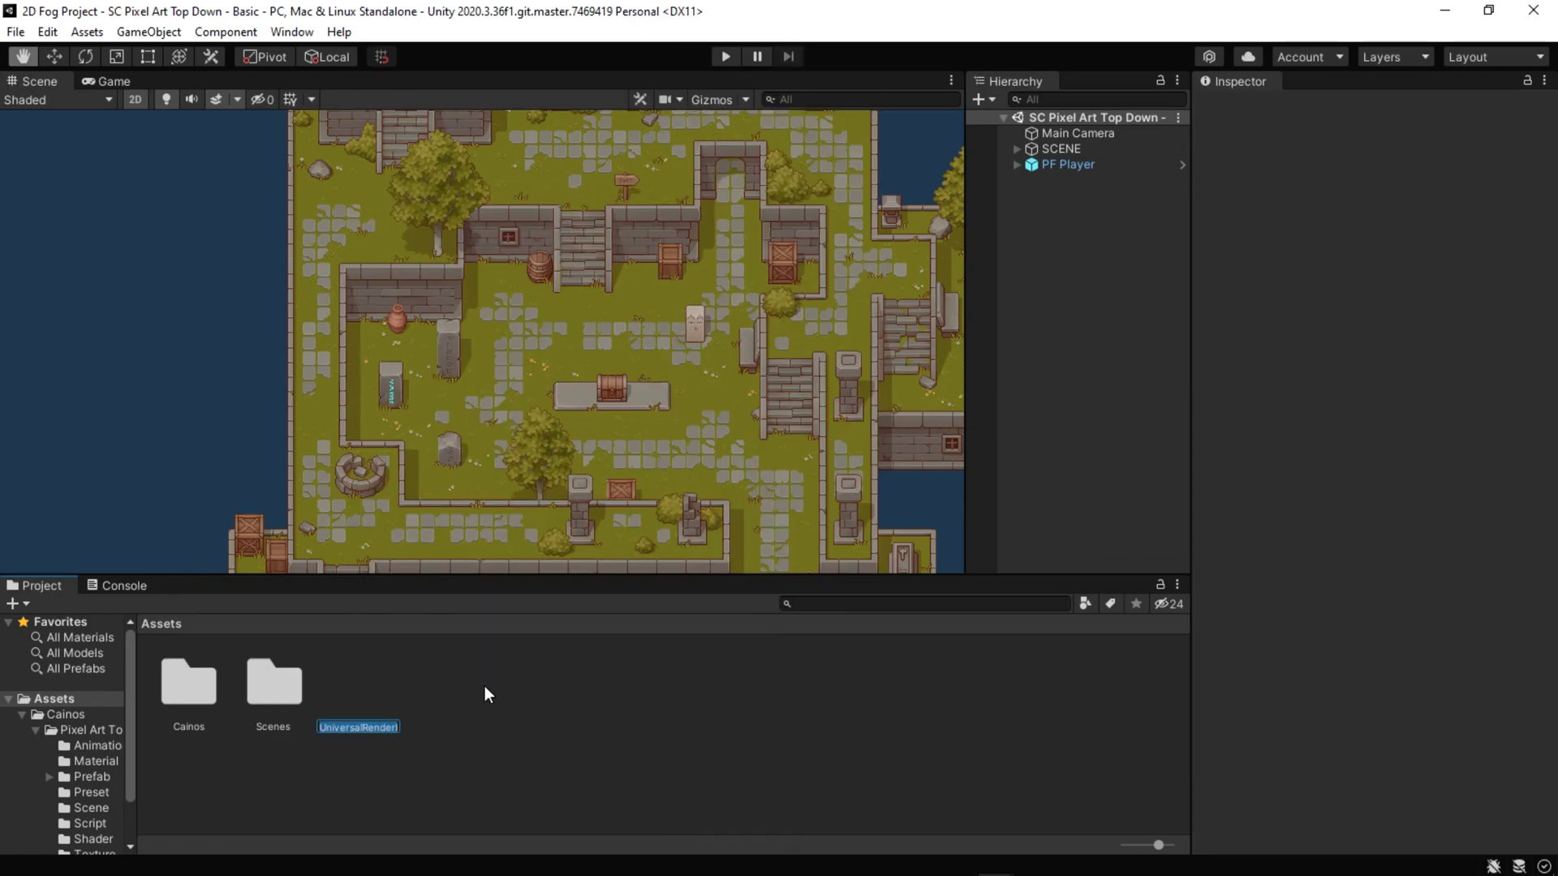
{"action": "key", "text": "Return"}
{"action": "left_click", "coordinate": [377, 695]}
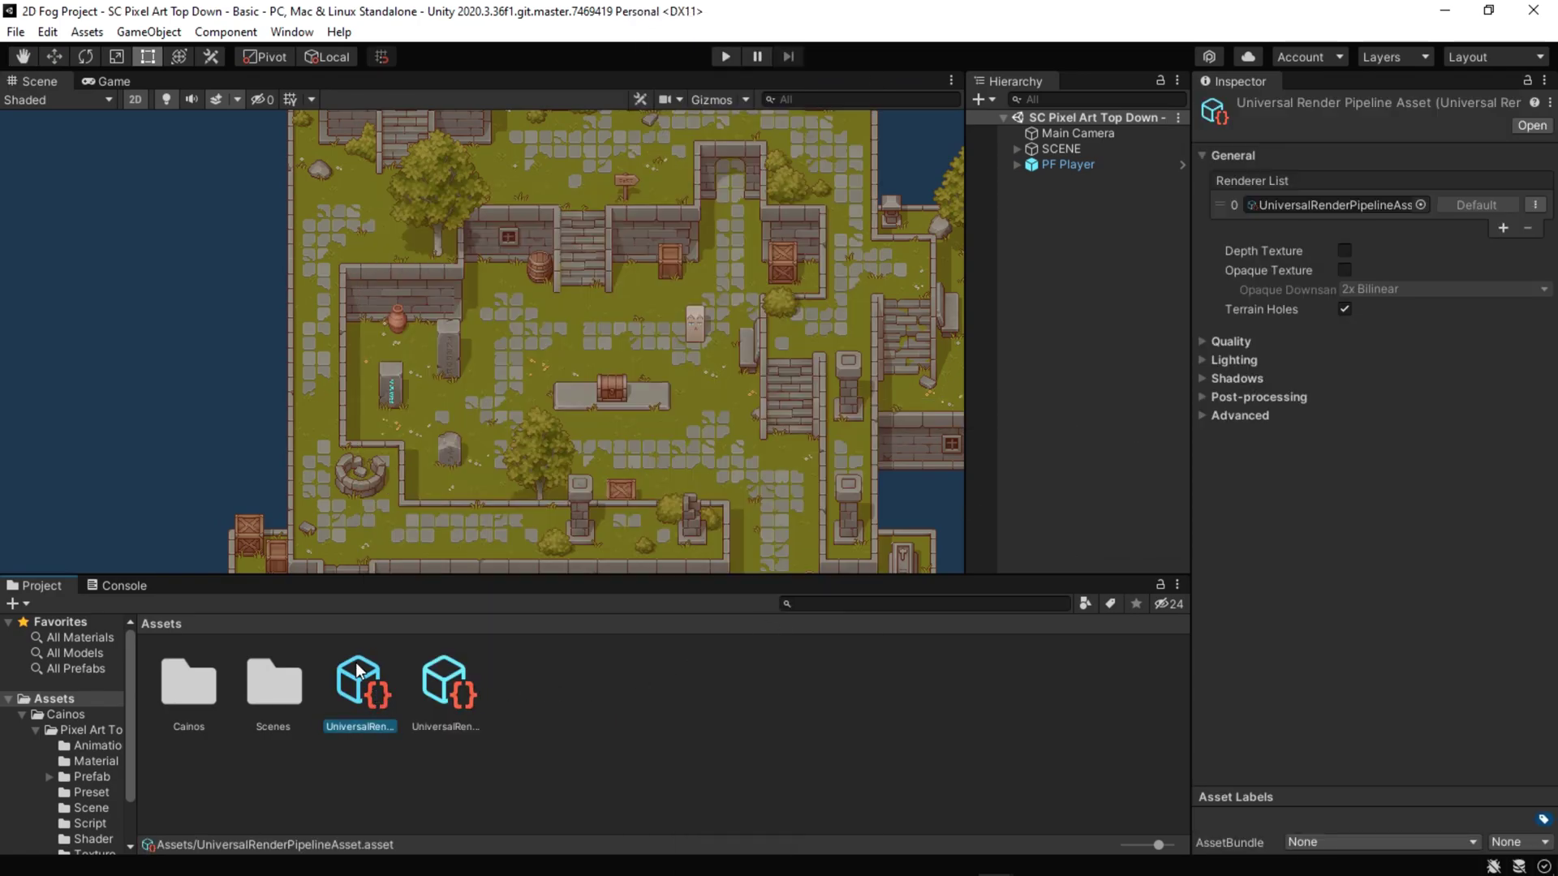
Step: Assign UniversalRenderPipelineAsset as the pipeline in both Graphics and Quality settings
{"action": "left_click", "coordinate": [47, 32]}
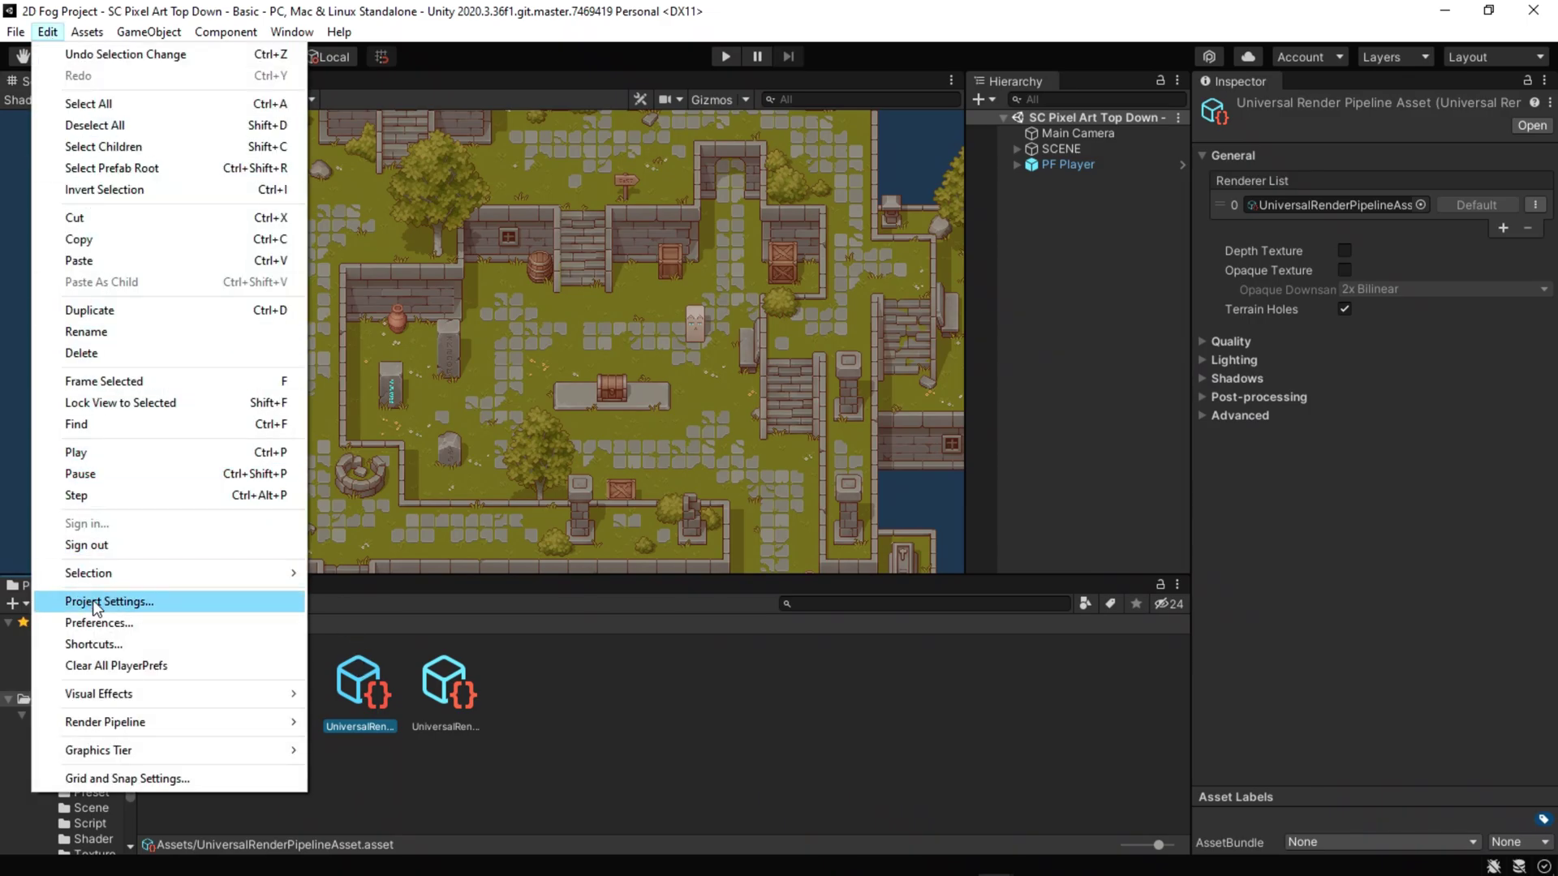
{"action": "left_click", "coordinate": [104, 605]}
{"action": "left_click", "coordinate": [186, 132]}
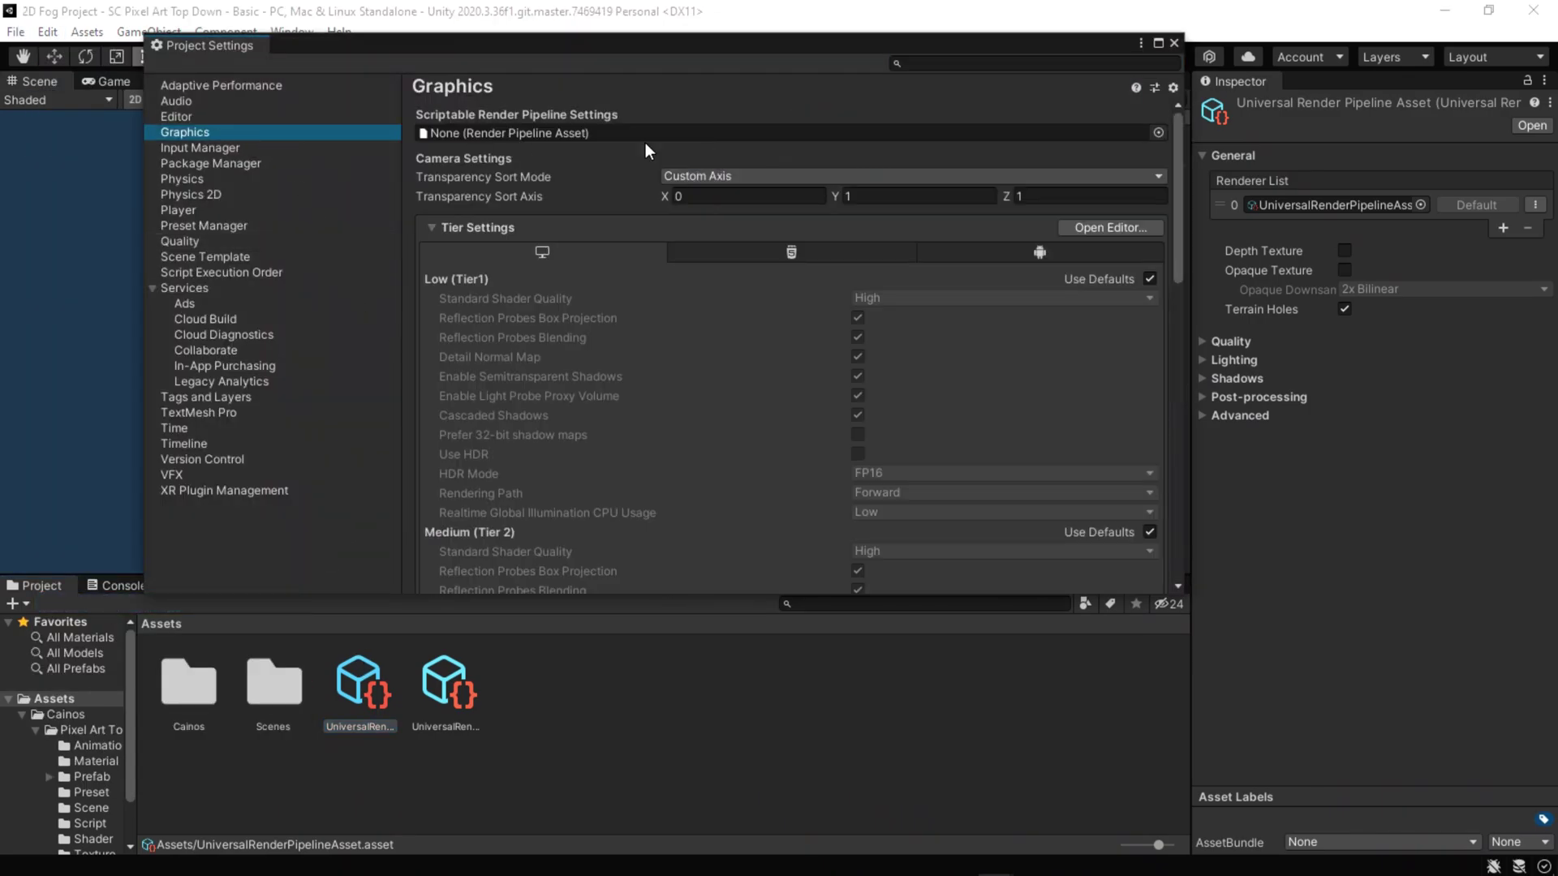
{"action": "left_click", "coordinate": [1157, 133]}
{"action": "double_click", "coordinate": [801, 210]}
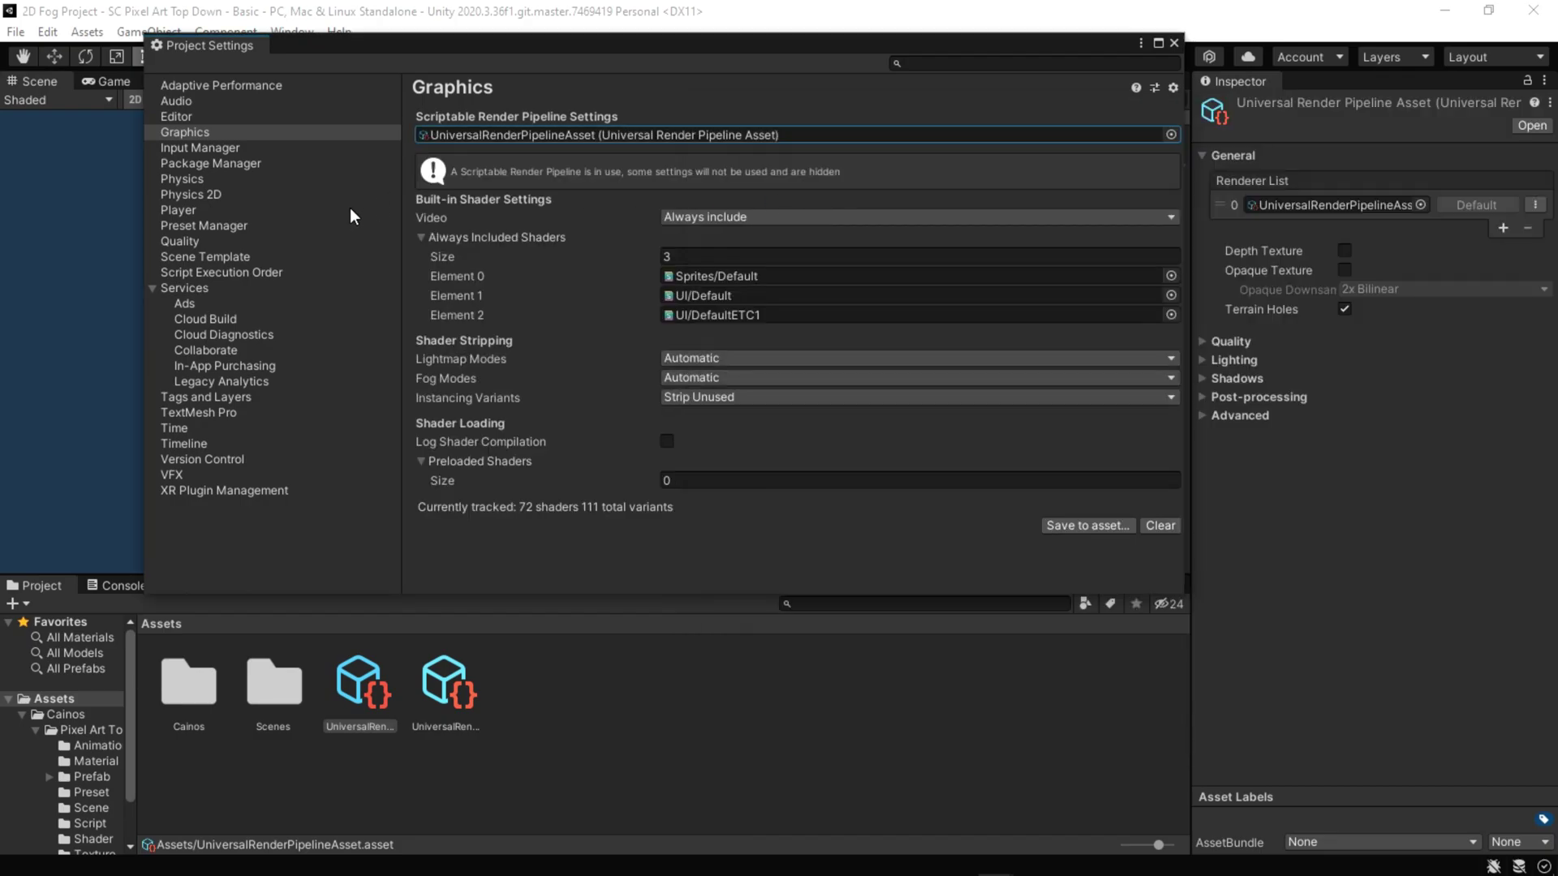
{"action": "left_click", "coordinate": [183, 241]}
{"action": "left_click", "coordinate": [1158, 389]}
{"action": "double_click", "coordinate": [801, 313]}
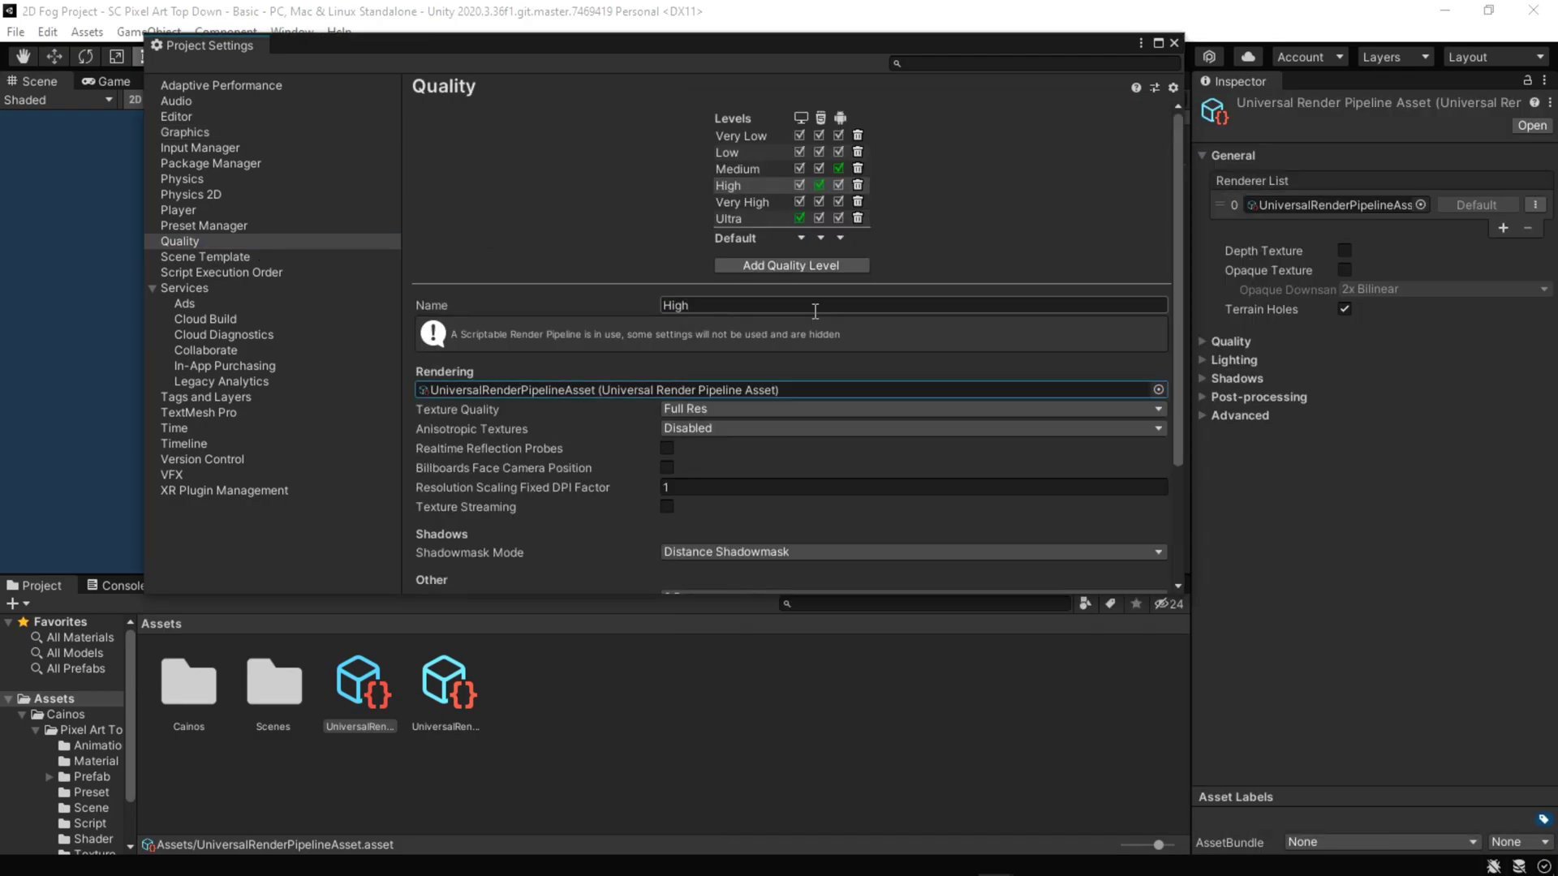
{"action": "left_click", "coordinate": [1176, 42]}
{"action": "left_click", "coordinate": [530, 687]}
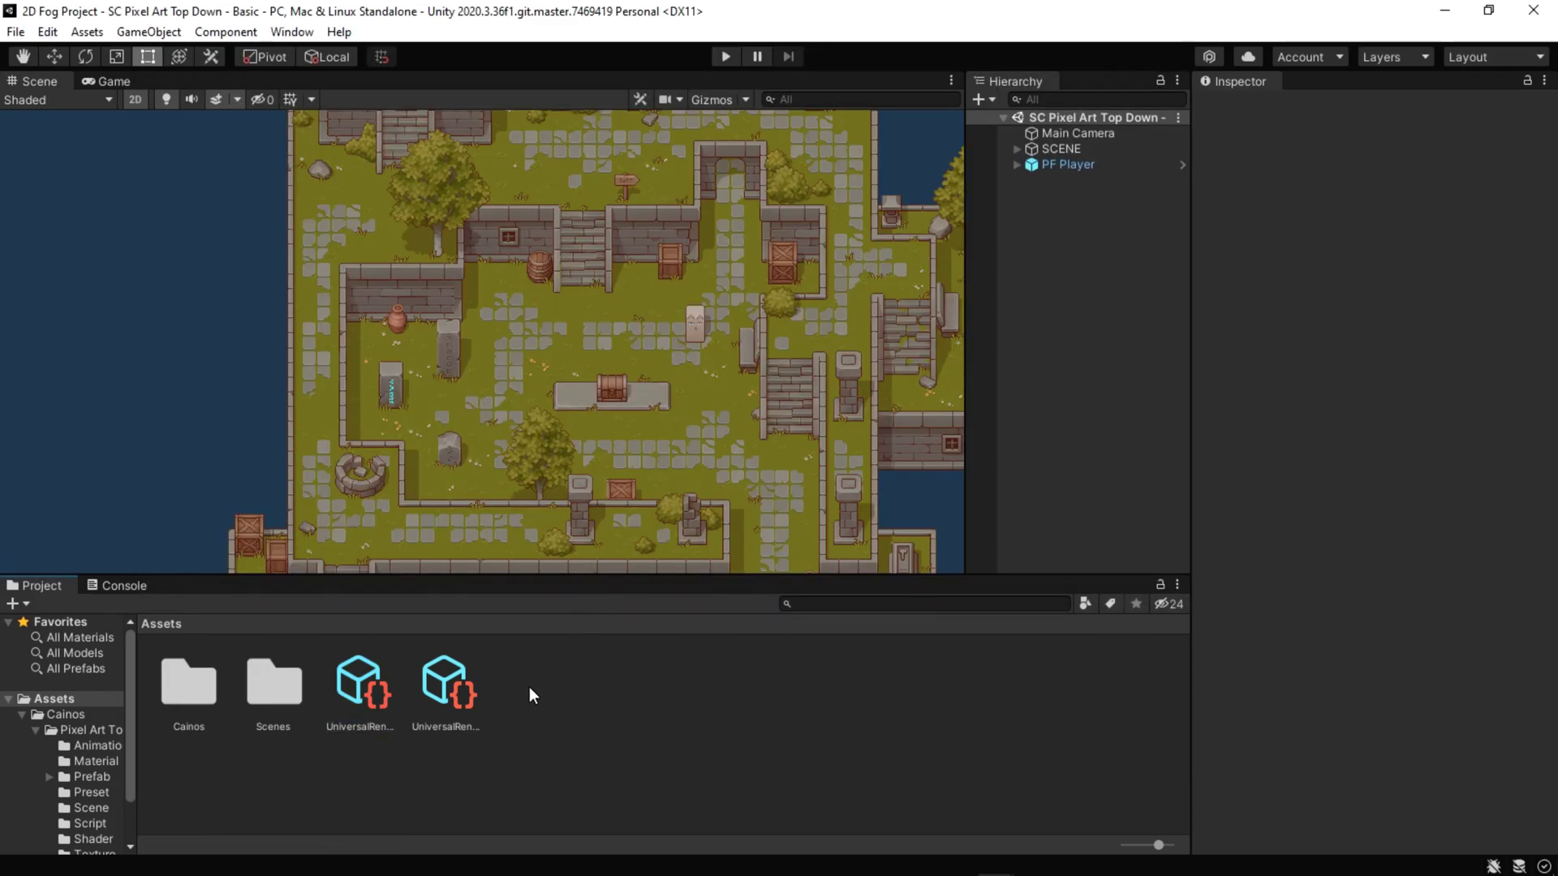
Step: Create a Visual Effect Graph asset named Fog and place it in the scene
{"action": "right_click", "coordinate": [551, 701]}
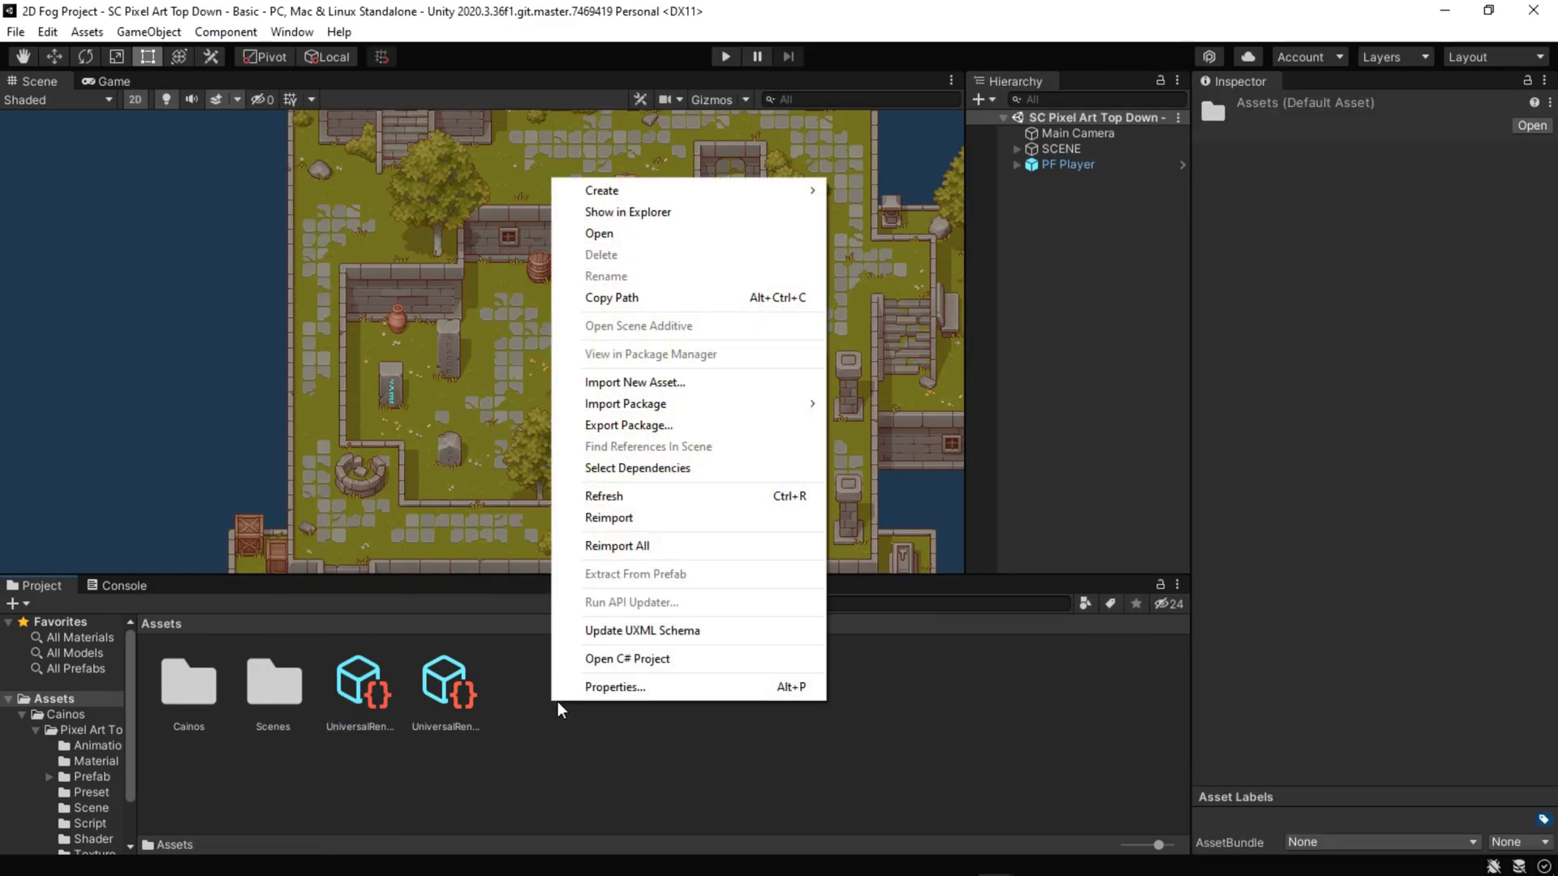
{"action": "mouse_move", "coordinate": [682, 191]}
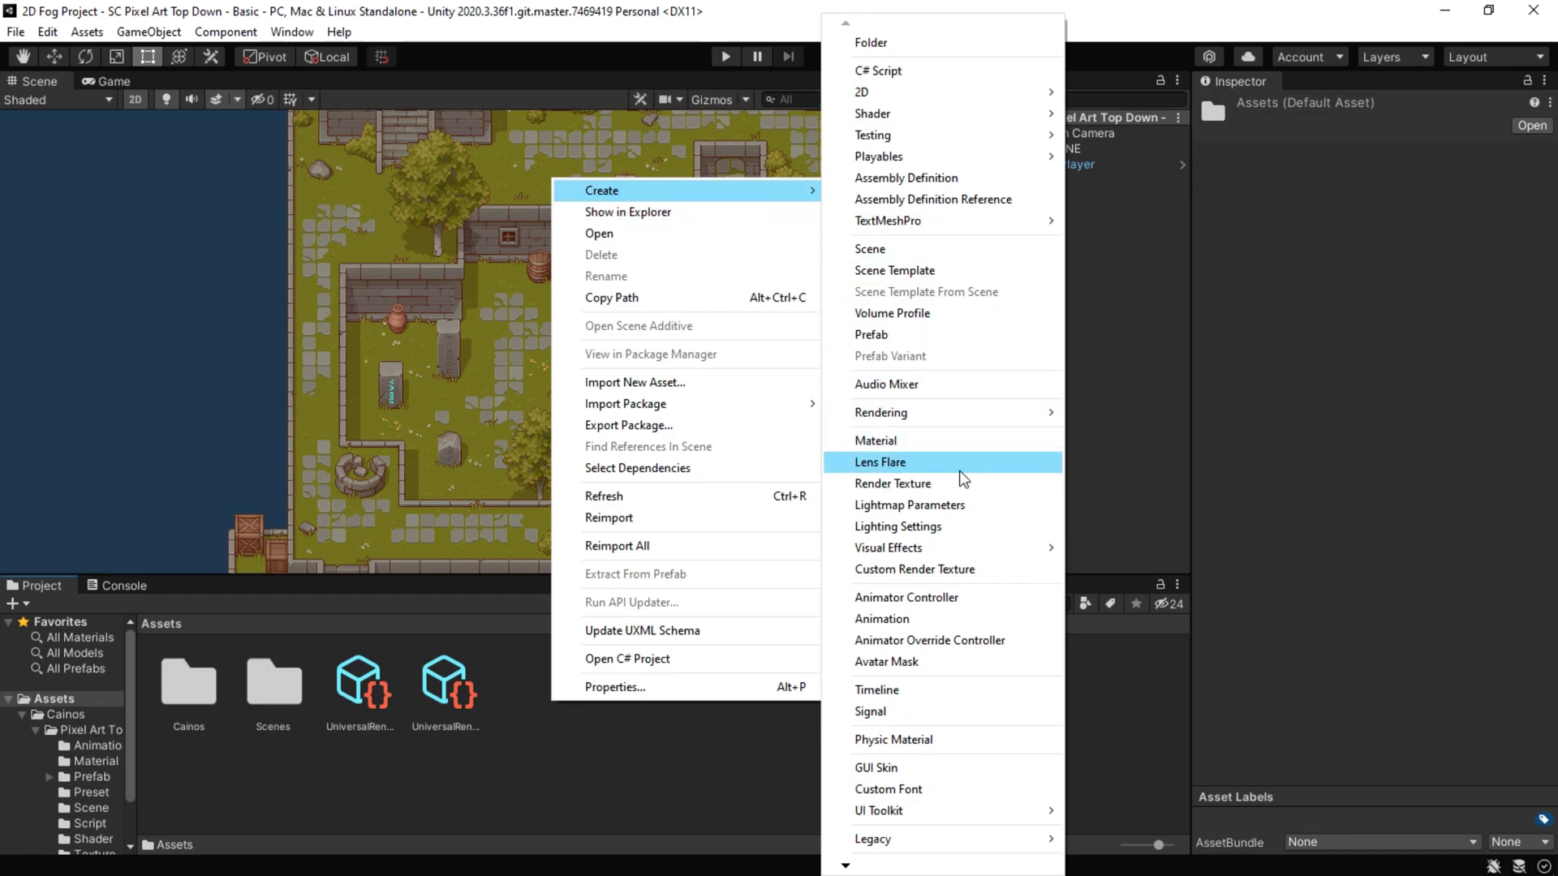
{"action": "left_click", "coordinate": [1144, 548]}
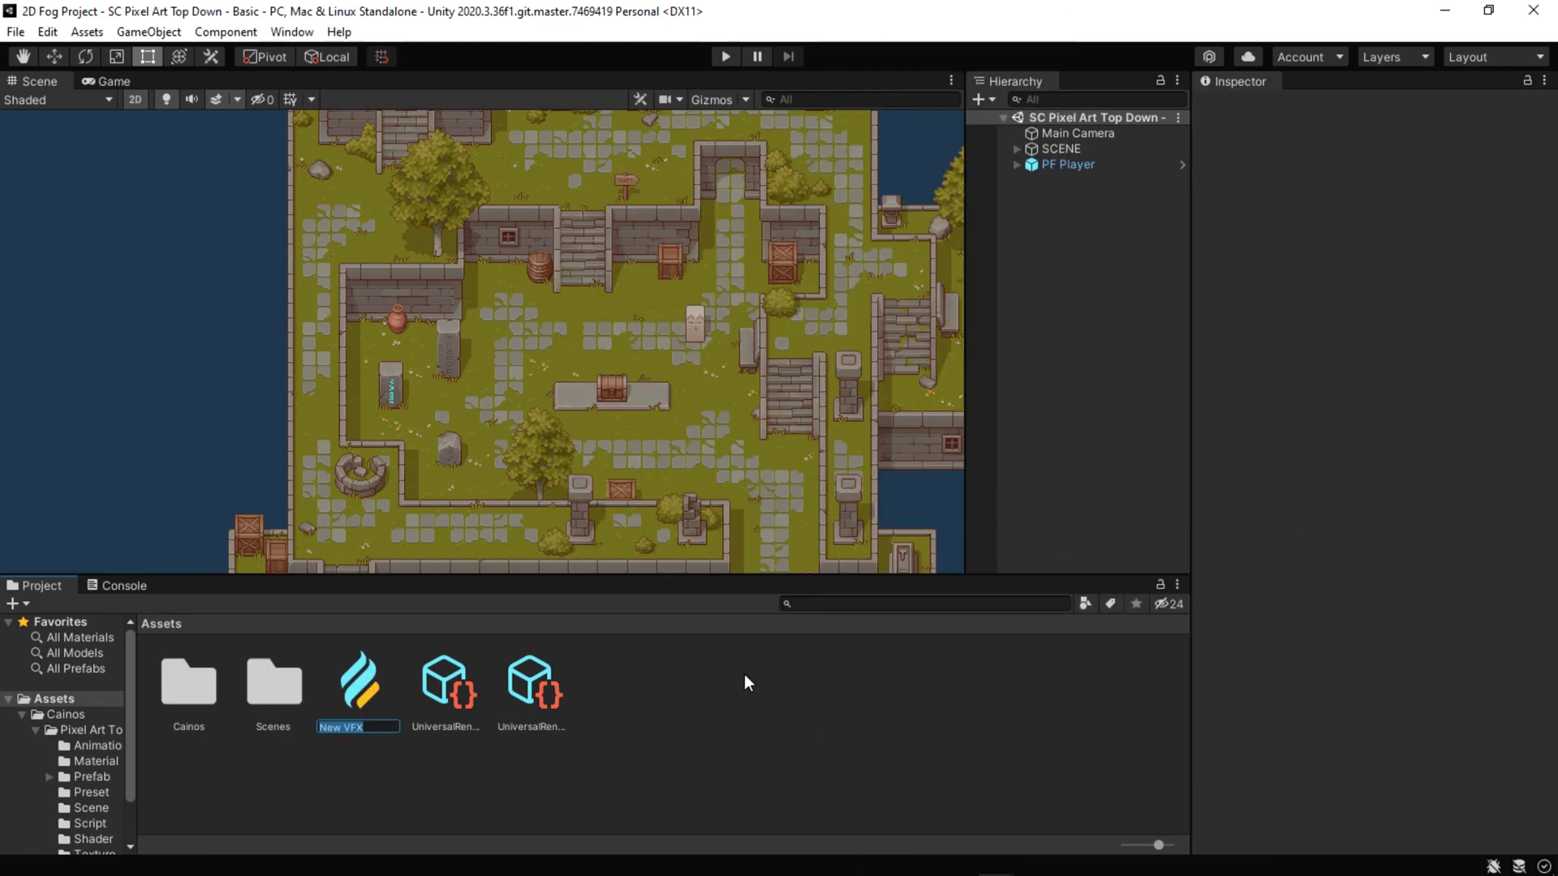
{"action": "type", "text": "Fog"}
{"action": "key", "text": "Return"}
{"action": "left_click_drag", "start_coordinate": [359, 684], "coordinate": [383, 643]}
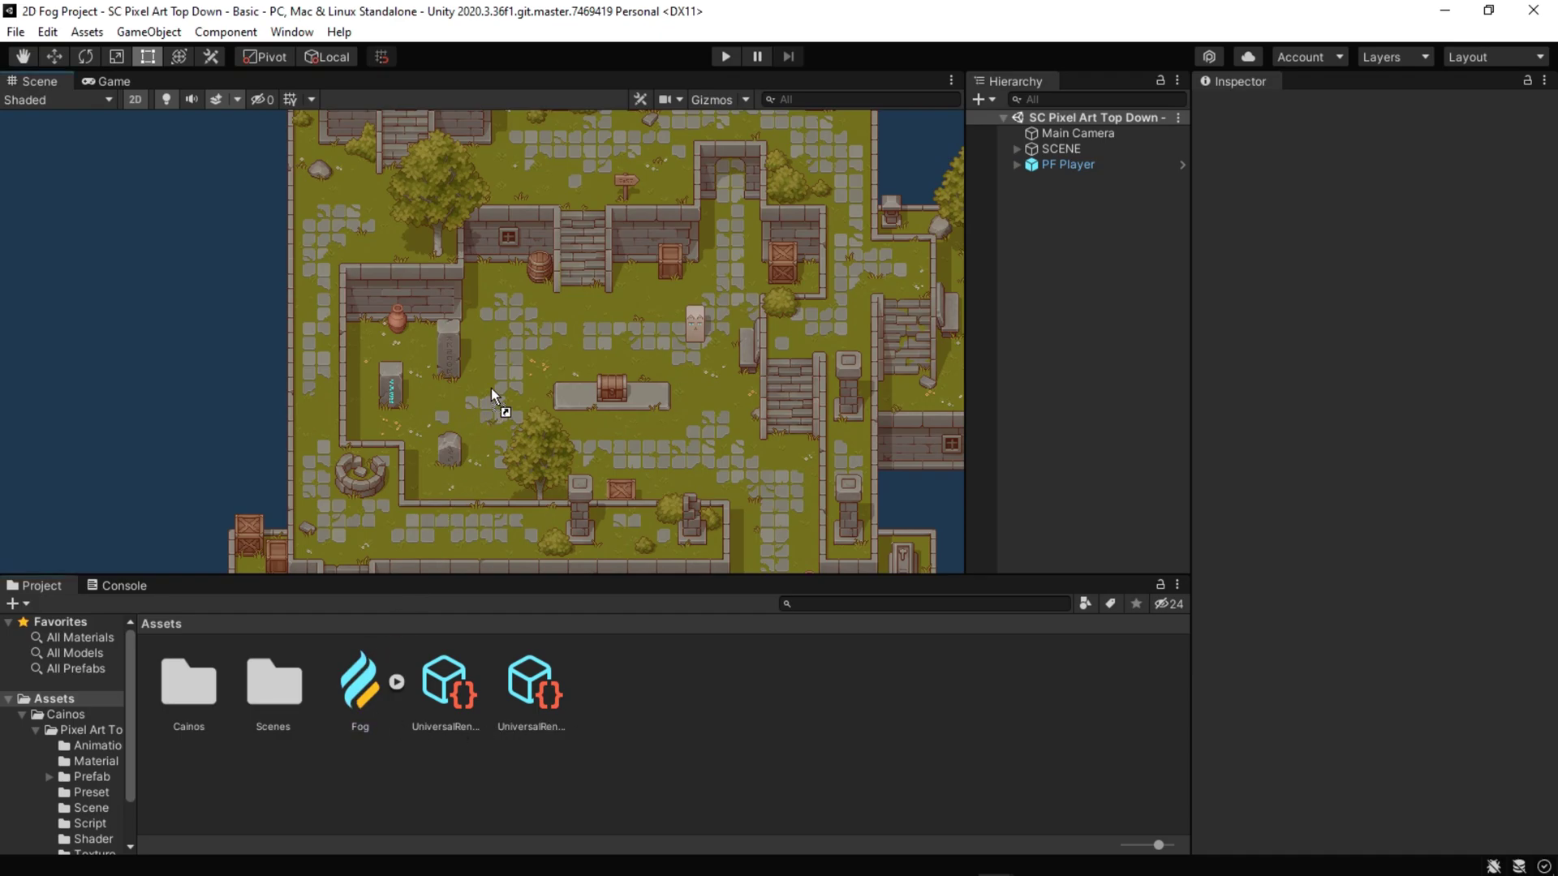
{"action": "left_click_drag", "start_coordinate": [491, 388], "coordinate": [562, 334]}
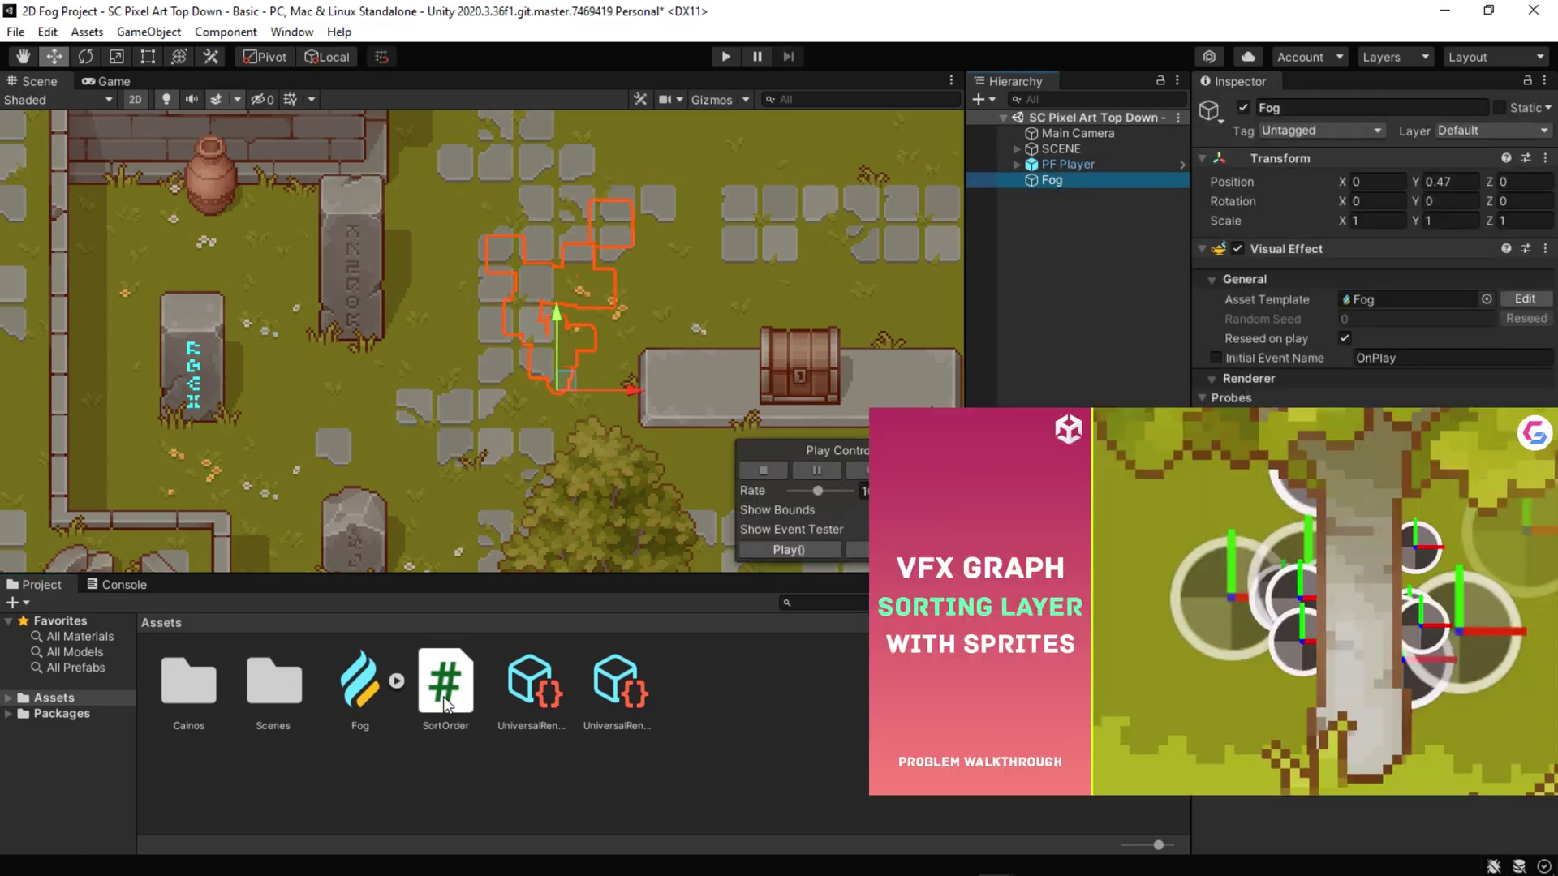
Step: Attach SortOrder to Fog with sorting order 100 on Layer 3
{"action": "left_click", "coordinate": [453, 706]}
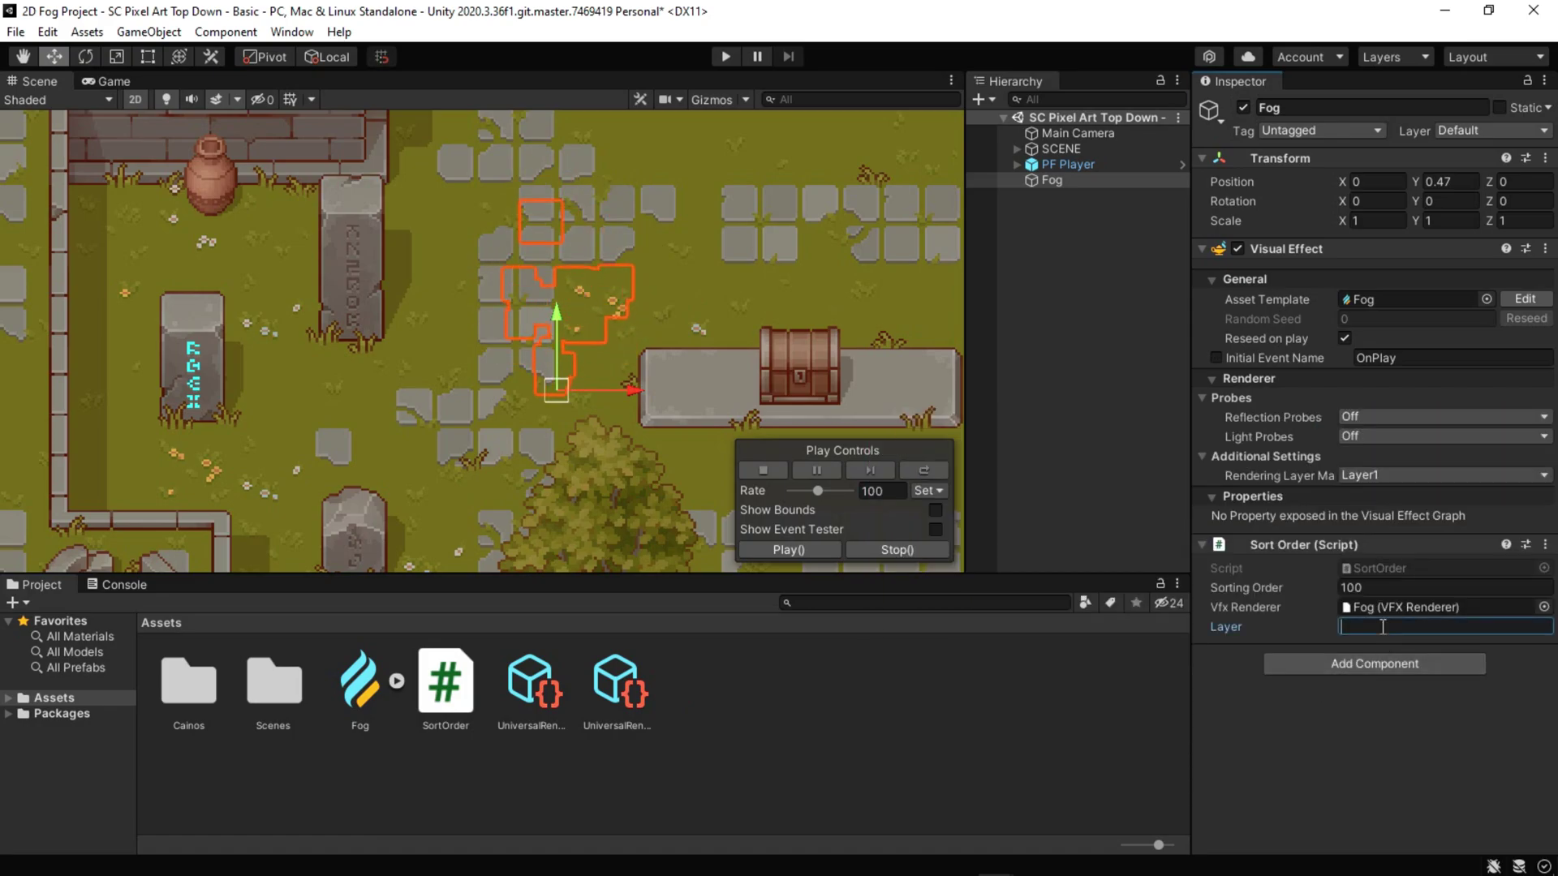
{"action": "type", "text": "Layer 3"}
{"action": "key", "text": "Escape"}
{"action": "scroll", "coordinate": [620, 408], "scroll_direction": "up", "scroll_amount": 1}
{"action": "scroll", "coordinate": [619, 408], "scroll_direction": "down", "scroll_amount": 2}
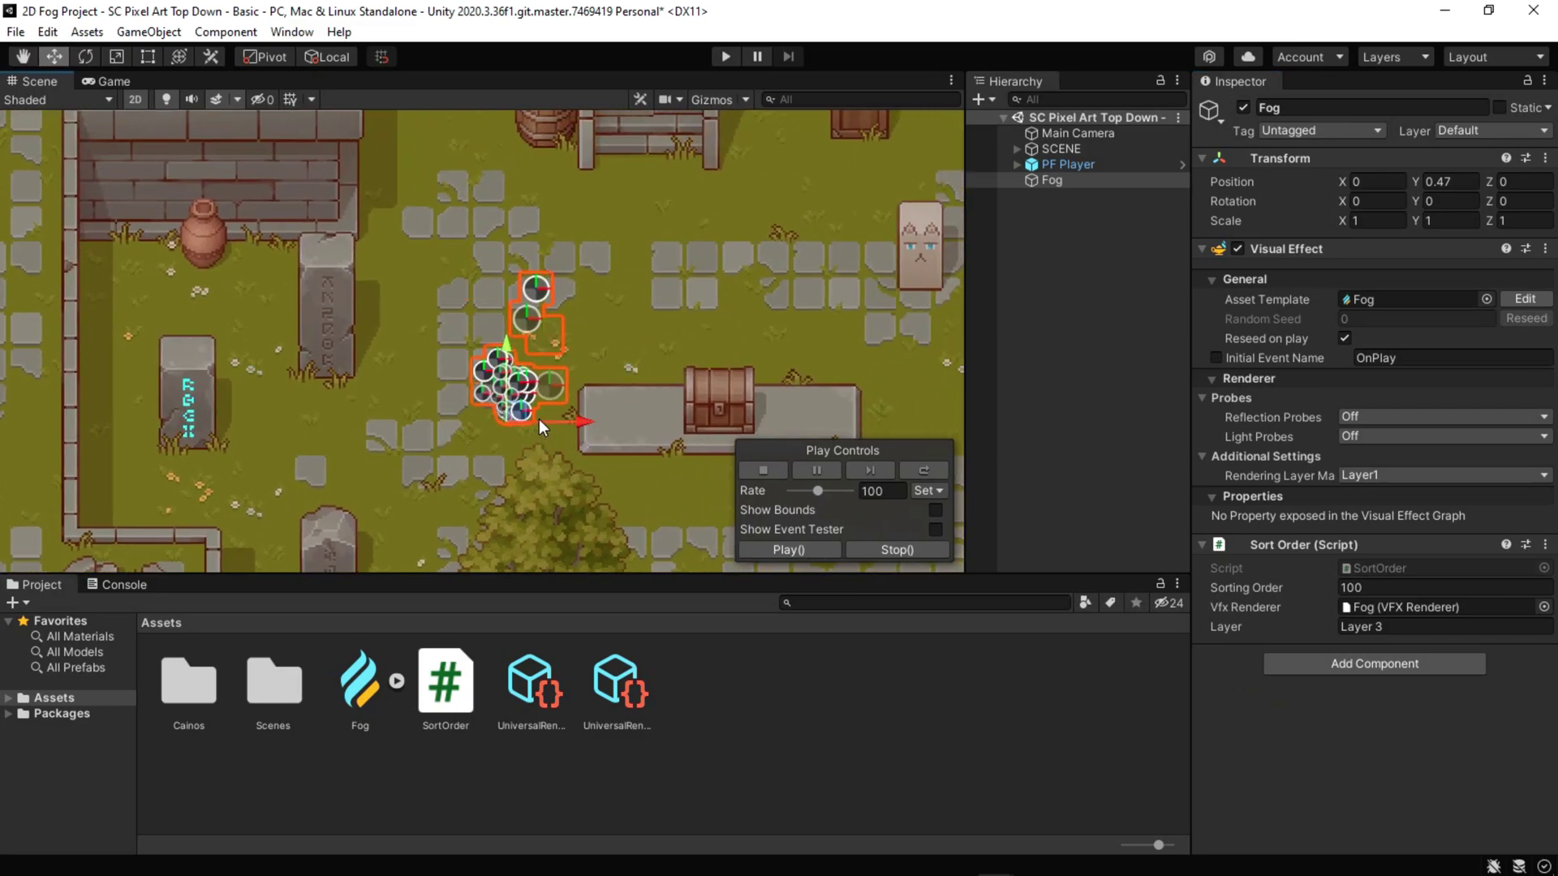
{"action": "scroll", "coordinate": [538, 419], "scroll_direction": "down", "scroll_amount": 2}
{"action": "middle_click_drag", "start_coordinate": [522, 462], "coordinate": [495, 454]}
{"action": "scroll", "coordinate": [495, 454], "scroll_direction": "up", "scroll_amount": 3}
{"action": "scroll", "coordinate": [495, 454], "scroll_direction": "up", "scroll_amount": 2}
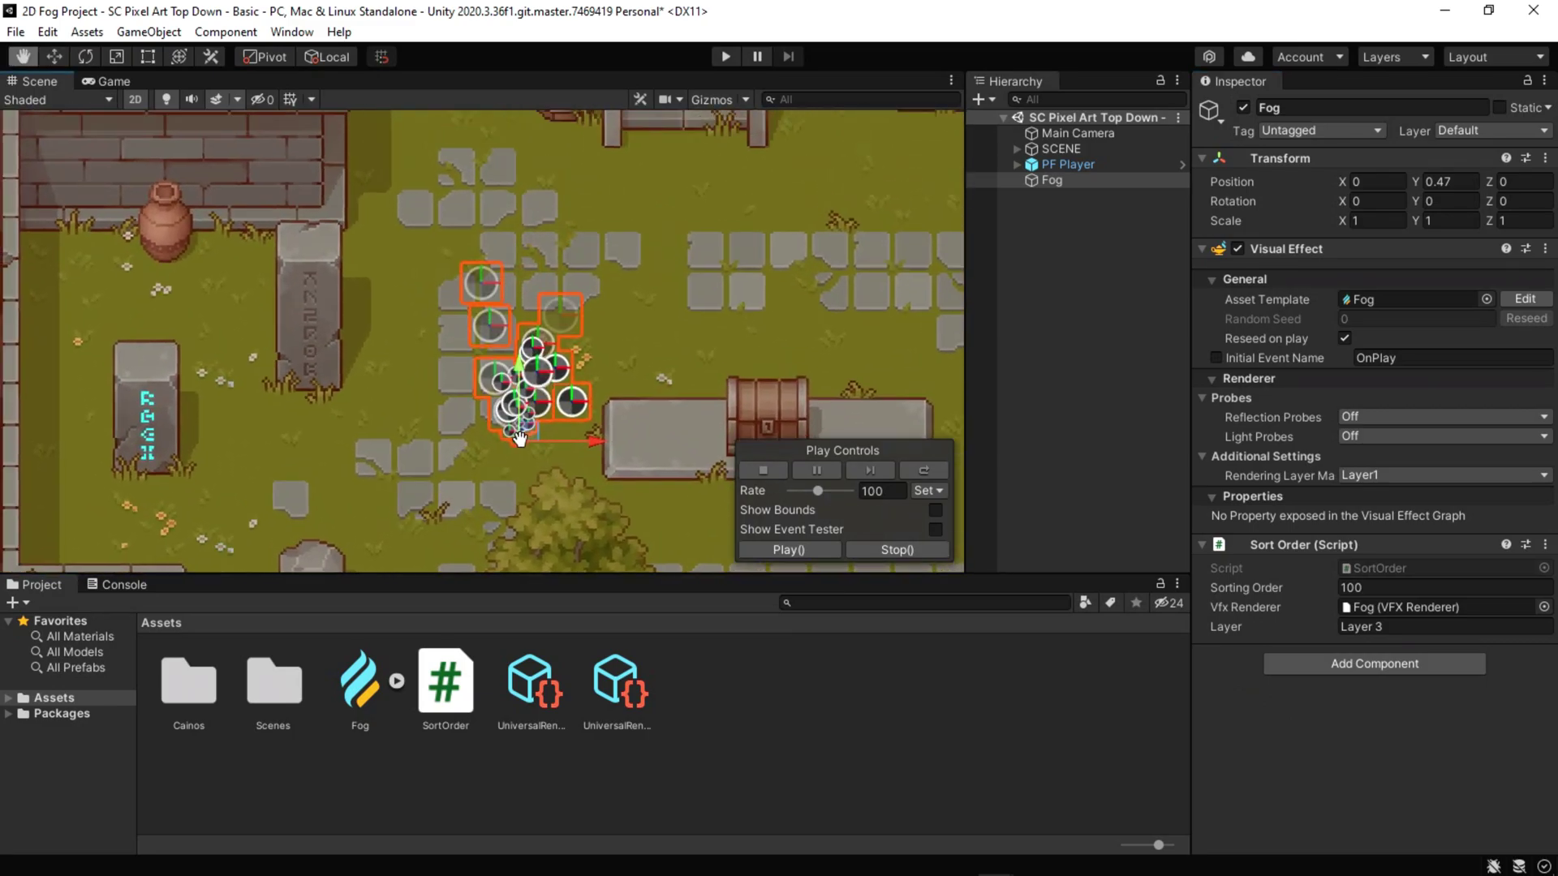
Step: Add a float property FogAmount with value 300 to the Fog graph
{"action": "left_click", "coordinate": [1524, 298]}
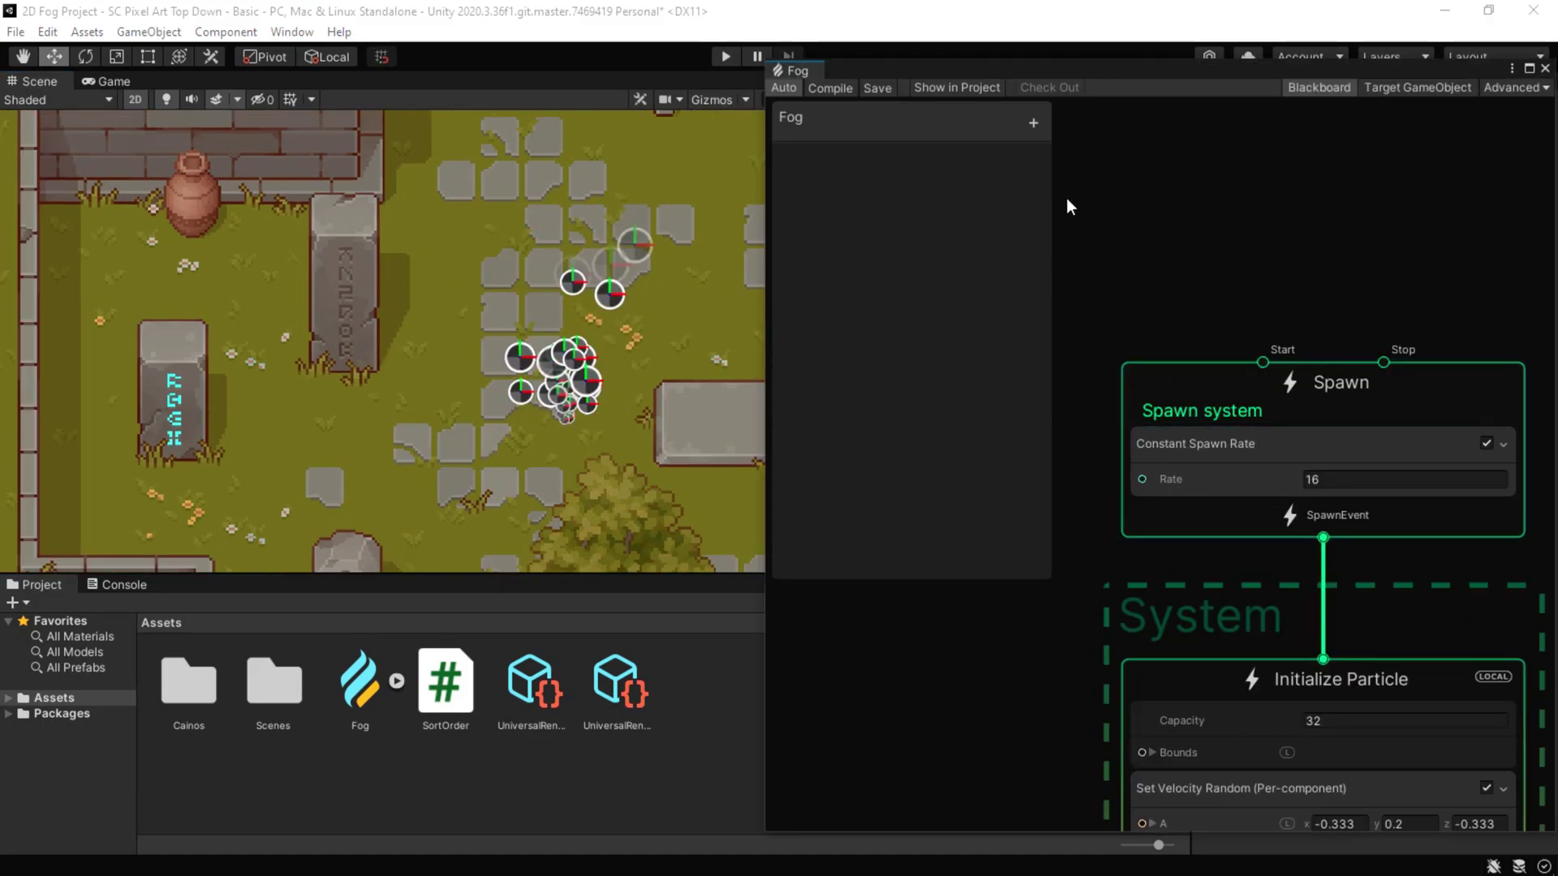
{"action": "left_click", "coordinate": [1032, 122]}
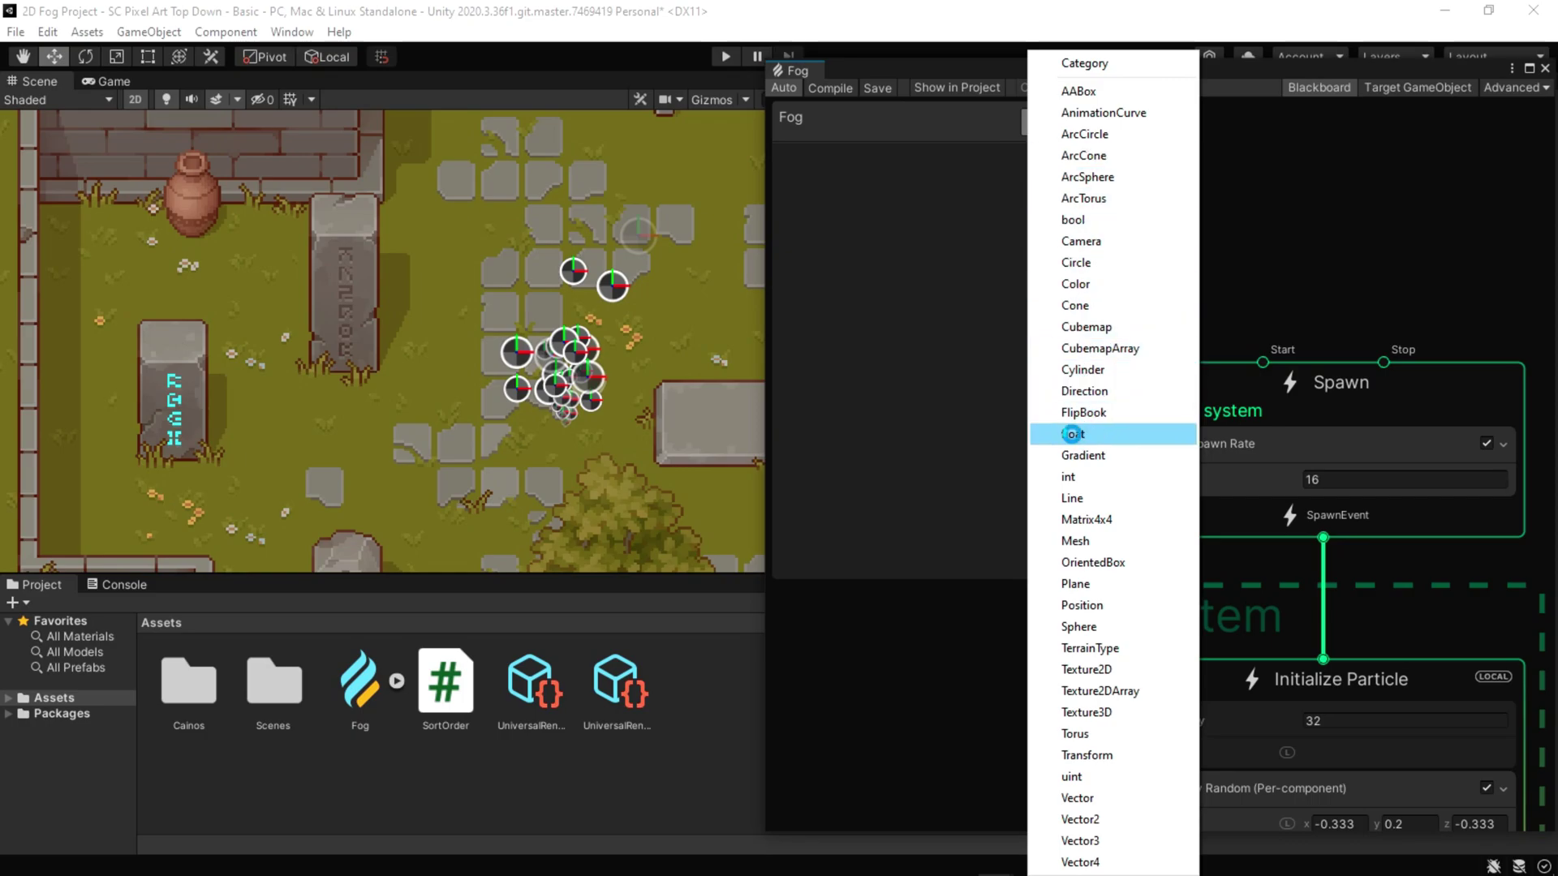
{"action": "left_click", "coordinate": [1073, 433]}
{"action": "type", "text": "FogAmount"}
{"action": "key", "text": "Return"}
{"action": "left_click", "coordinate": [791, 158]}
{"action": "left_click", "coordinate": [955, 198]}
{"action": "type", "text": "300"}
{"action": "key", "text": "Return"}
{"action": "left_click", "coordinate": [788, 159]}
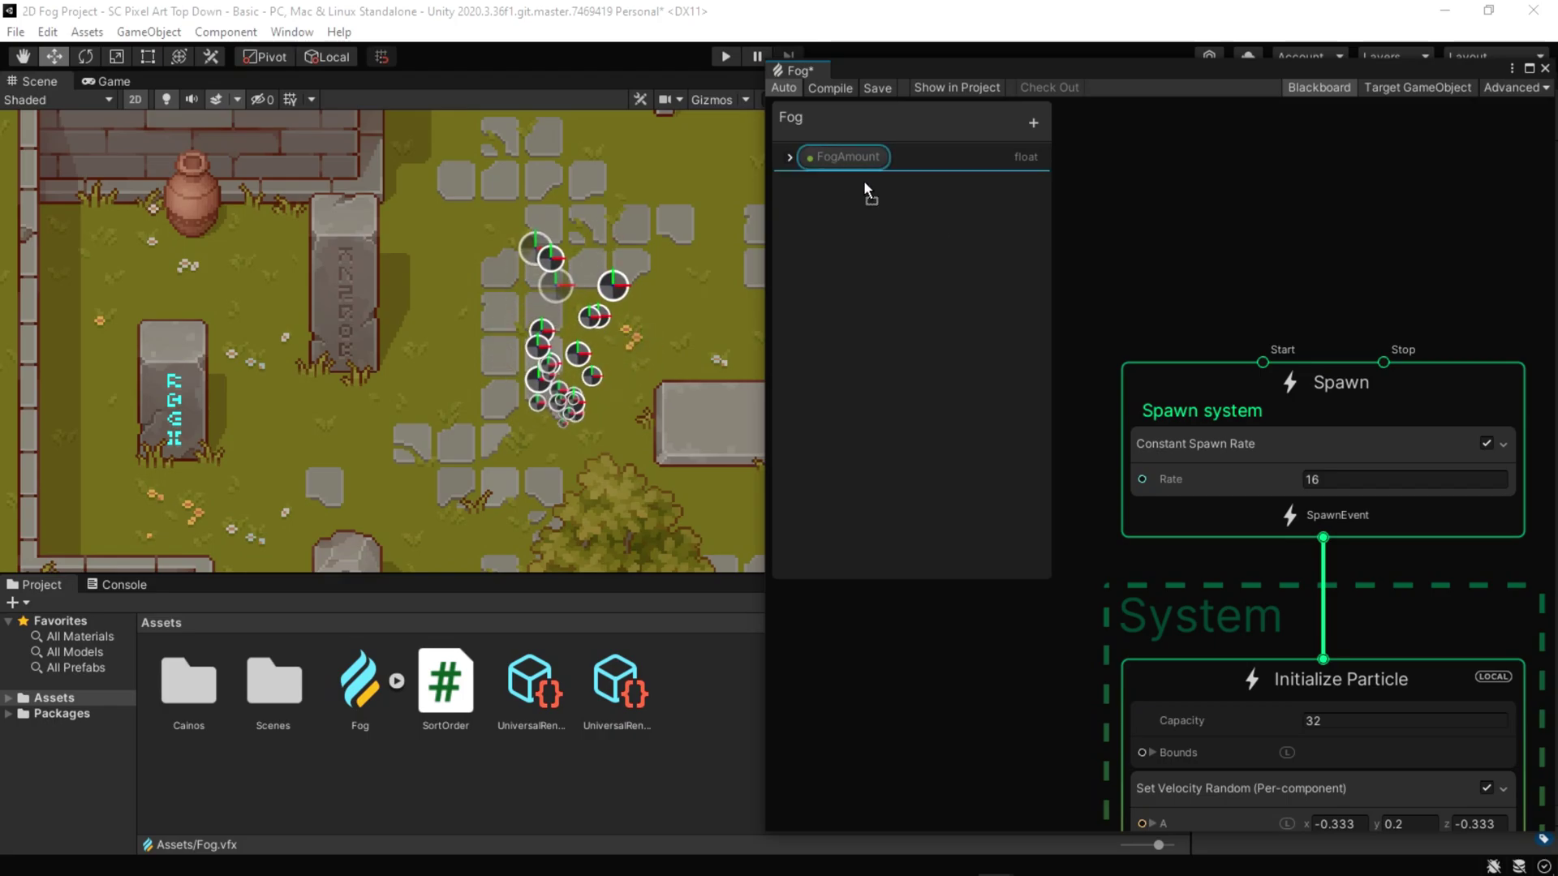
Step: Wire FogAmount into the spawn rate and start setting particle capacity to 15000
{"action": "mouse_move", "coordinate": [846, 156]}
{"action": "left_mouse_down"}
{"action": "mouse_move", "coordinate": [1069, 477]}
{"action": "mouse_move", "coordinate": [1178, 472]}
{"action": "left_mouse_up"}
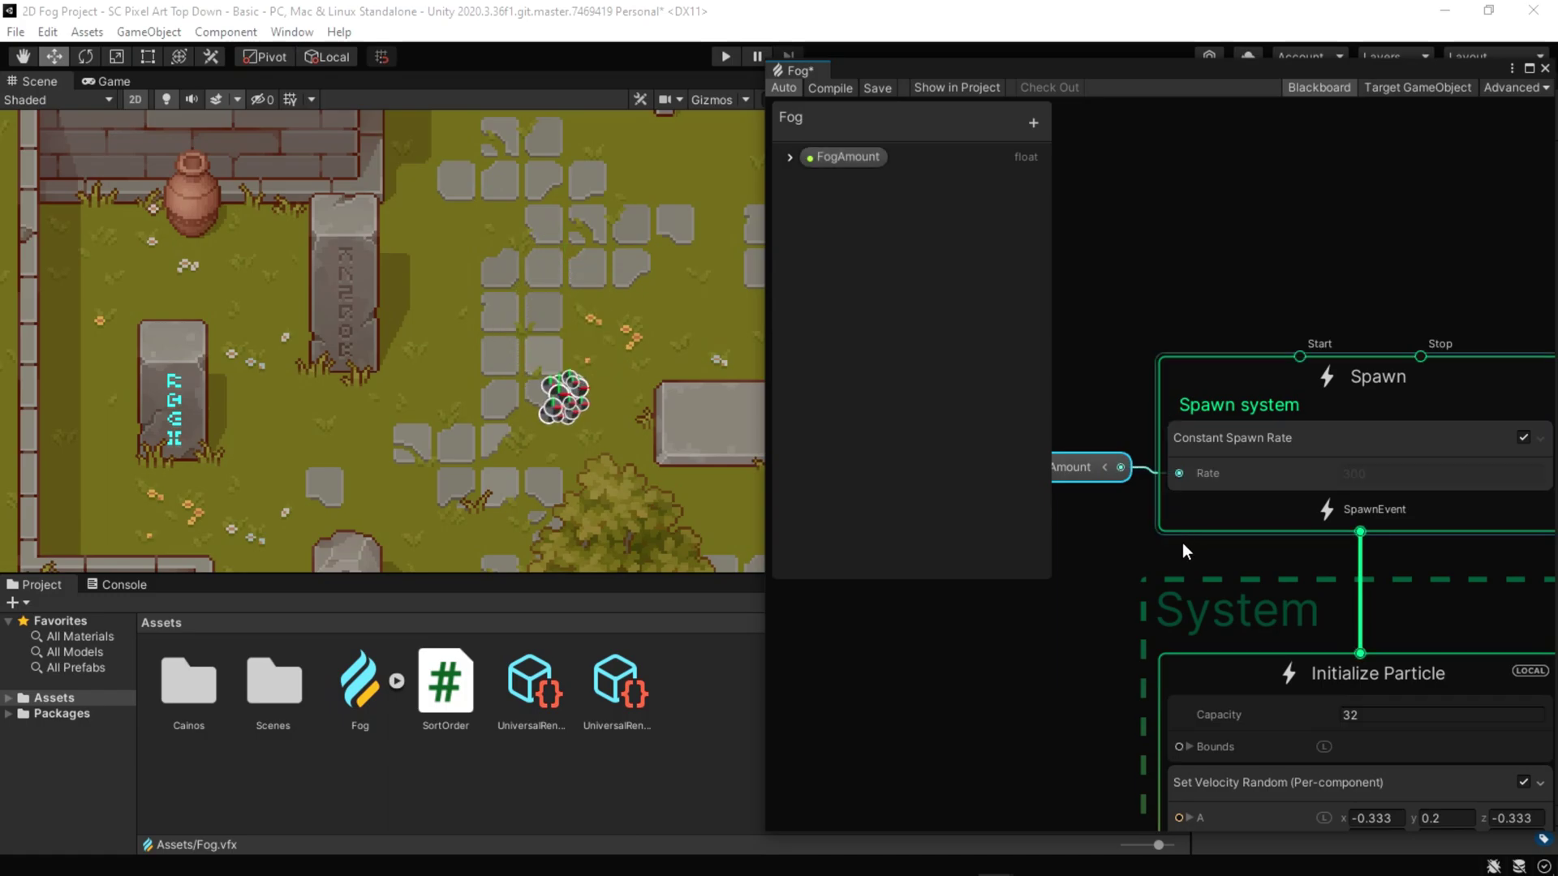
{"action": "mouse_move", "coordinate": [1119, 694]}
{"action": "middle_mouse_down"}
{"action": "mouse_move", "coordinate": [1122, 580]}
{"action": "mouse_move", "coordinate": [1073, 488]}
{"action": "middle_mouse_up"}
{"action": "left_click", "coordinate": [1326, 430]}
{"action": "double_click", "coordinate": [1327, 430]}
{"action": "type", "text": "15000"}
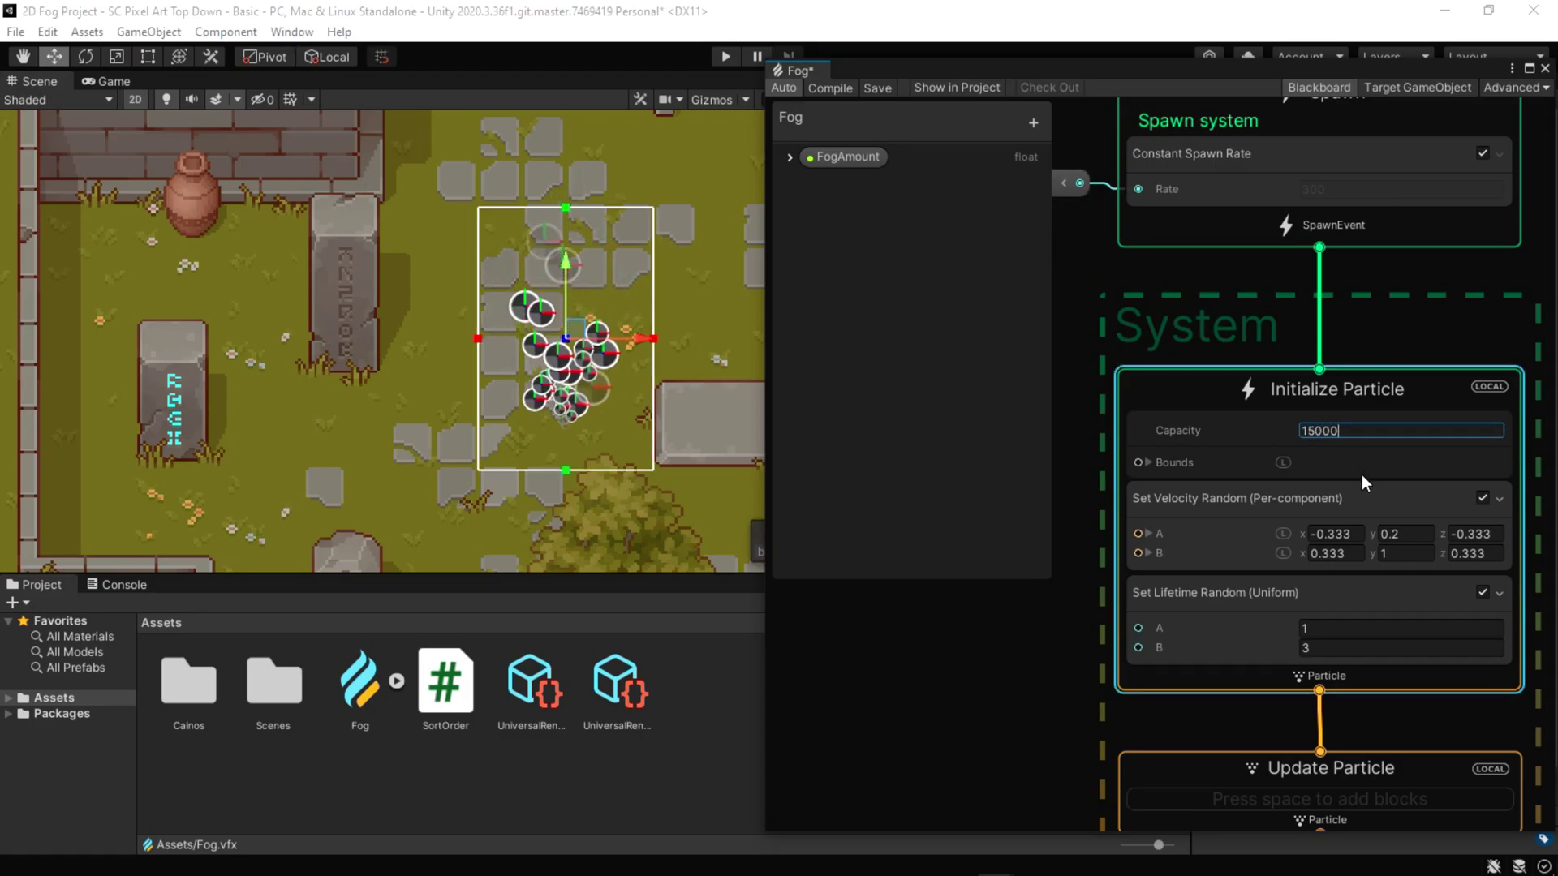
Step: Commit capacity 15000 and add a Vector3 property named WindSpeedMin
{"action": "left_click", "coordinate": [1096, 489]}
{"action": "middle_click_drag", "start_coordinate": [1095, 489], "coordinate": [1140, 450]}
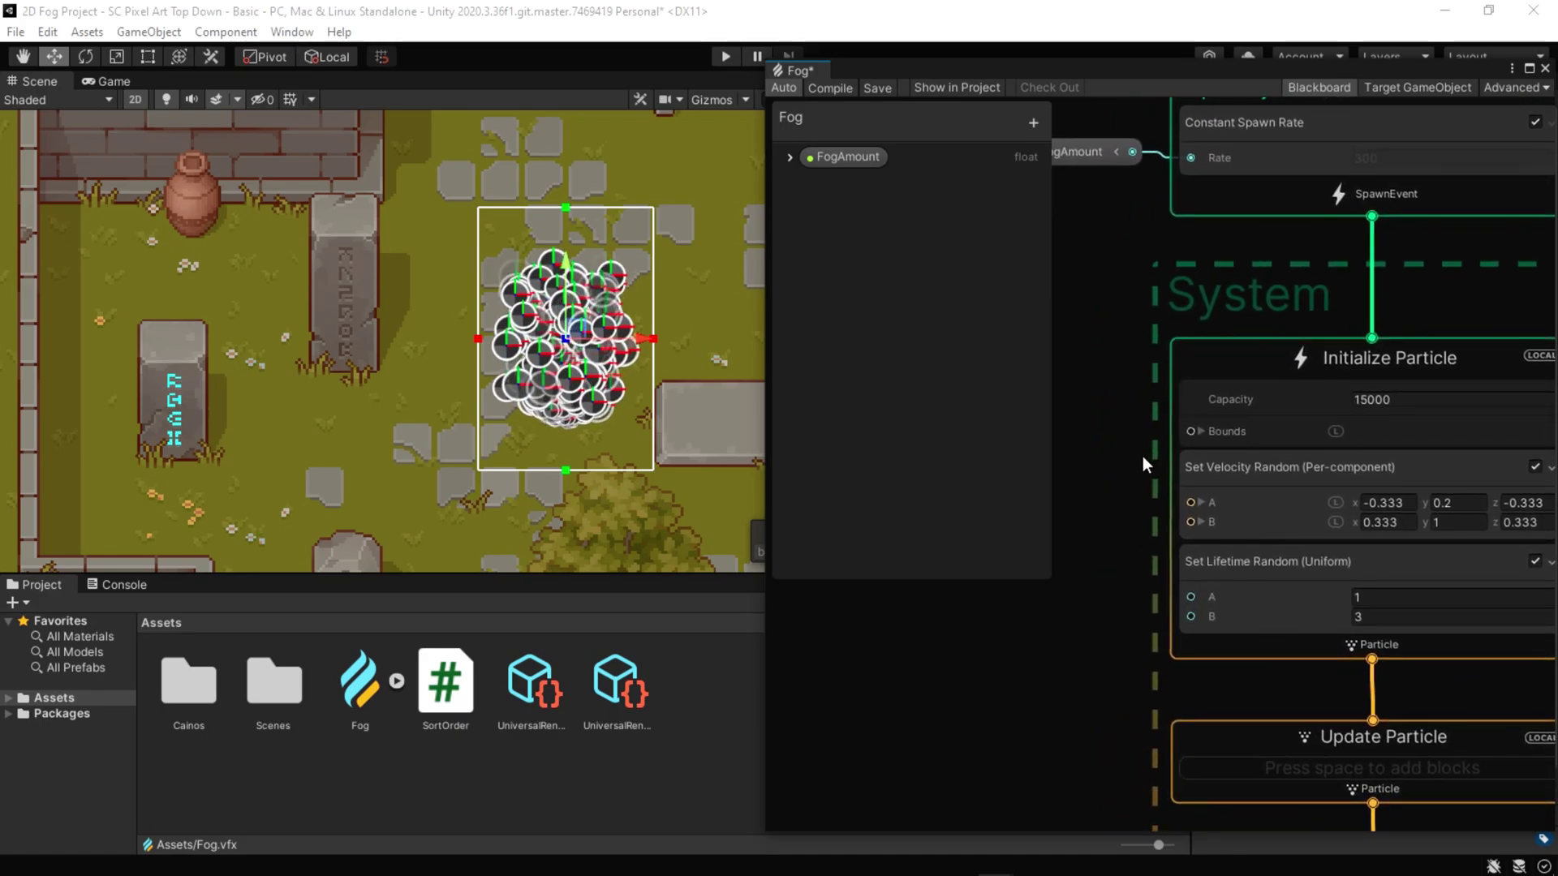
{"action": "left_click", "coordinate": [1035, 121]}
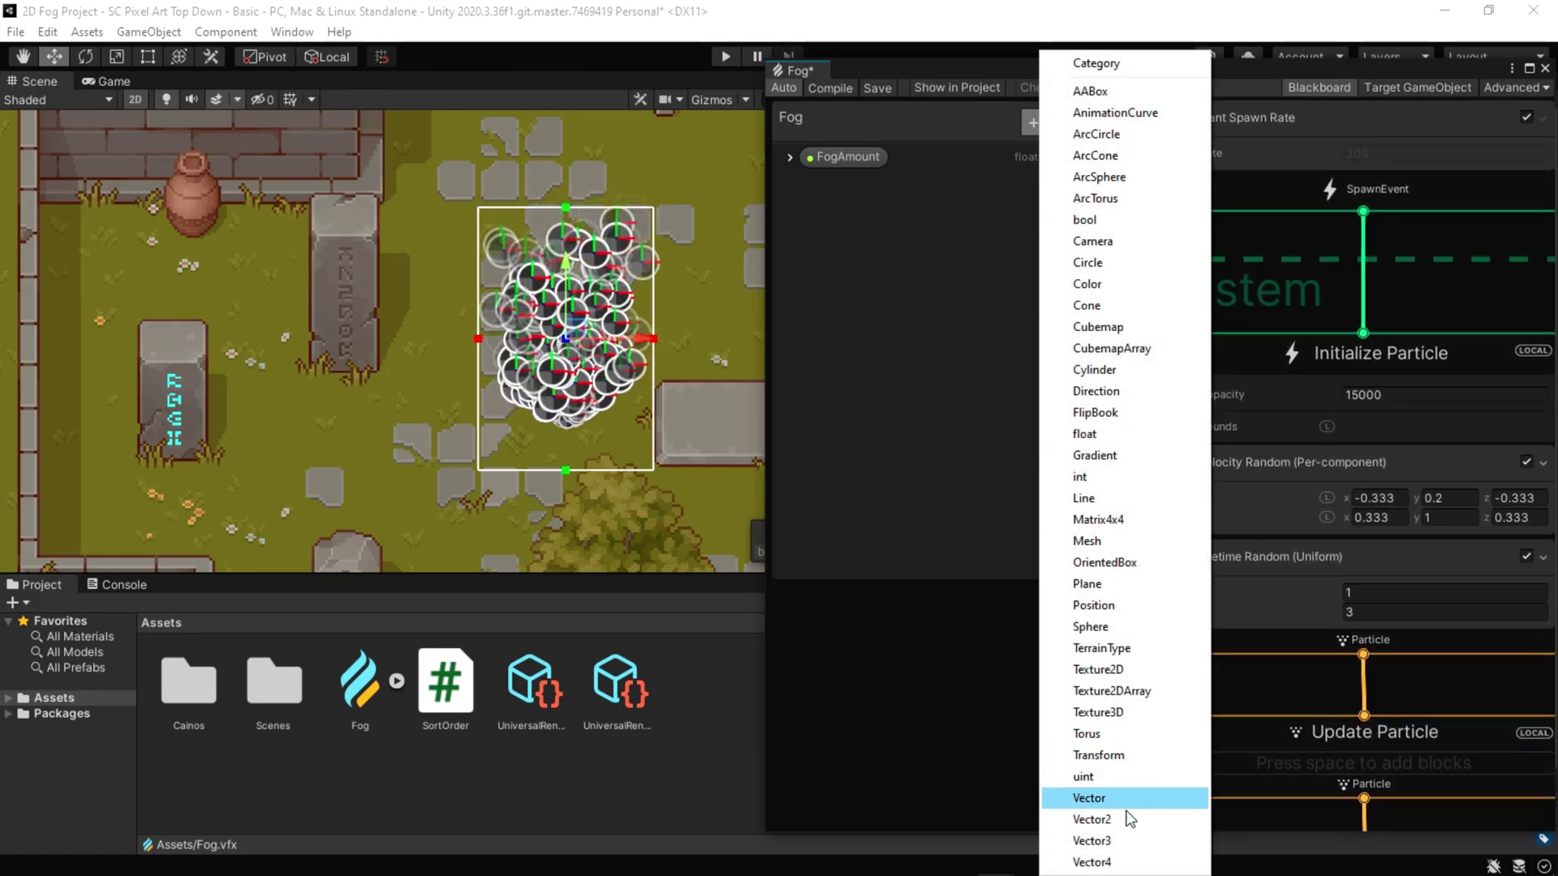
{"action": "left_click", "coordinate": [1092, 840]}
{"action": "double_click", "coordinate": [852, 185]}
{"action": "type", "text": "WindSpeedMin"}
{"action": "key", "text": "Return"}
{"action": "left_click", "coordinate": [1034, 123]}
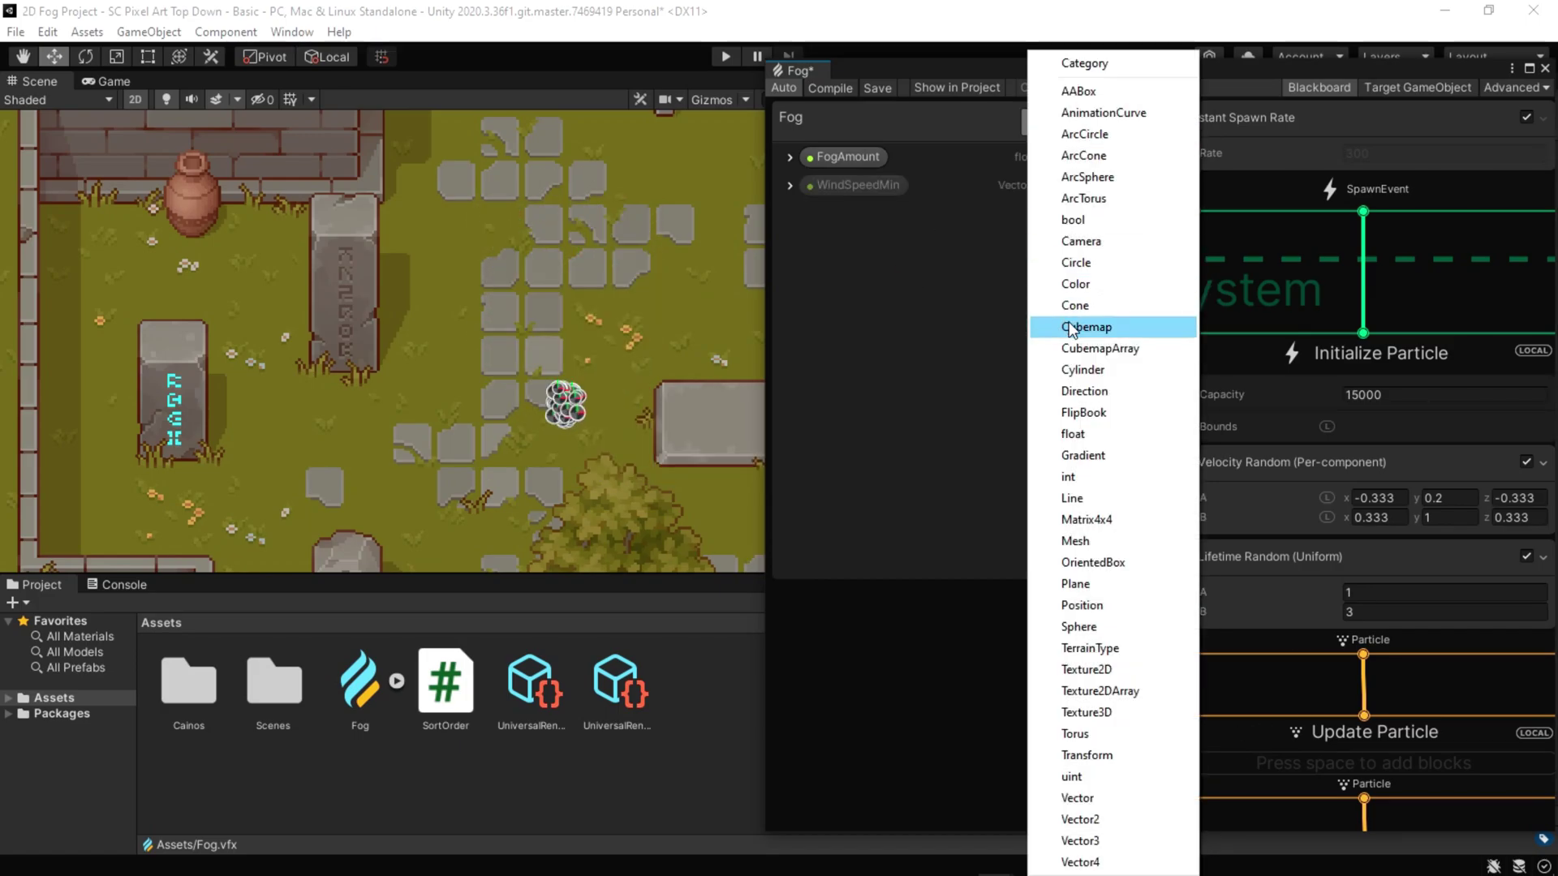
Step: Add Vector3 WindSpeedMax (1, 0.3, 0) and wire WindSpeedMin into velocity bound A
{"action": "left_click", "coordinate": [1092, 840]}
{"action": "type", "text": "WindSpeedMax"}
{"action": "key", "text": "Return"}
{"action": "left_click", "coordinate": [788, 185]}
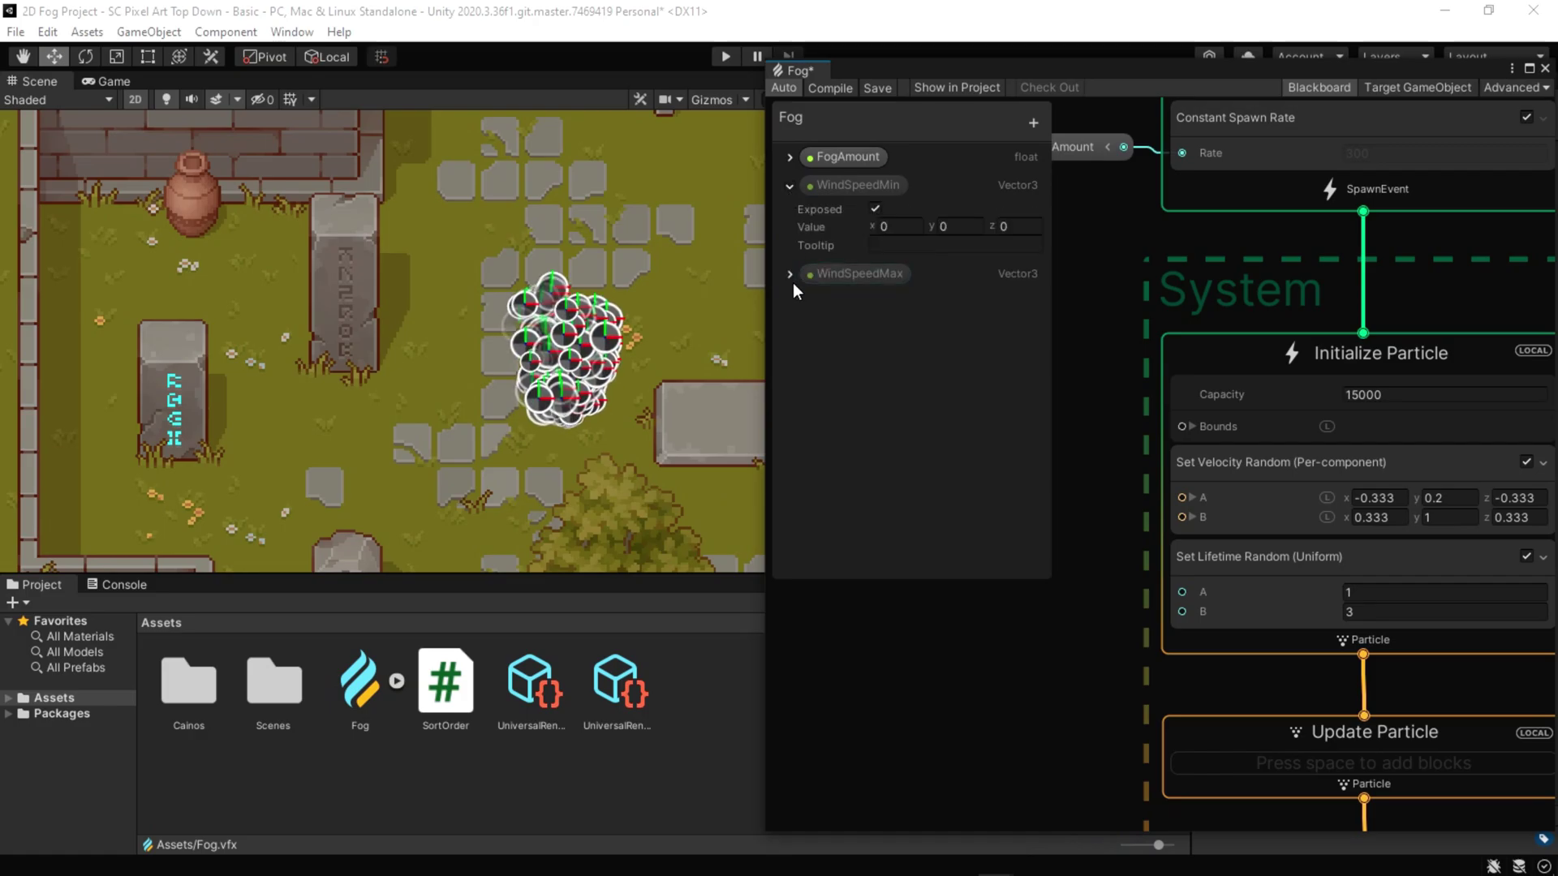
{"action": "left_click", "coordinate": [790, 274]}
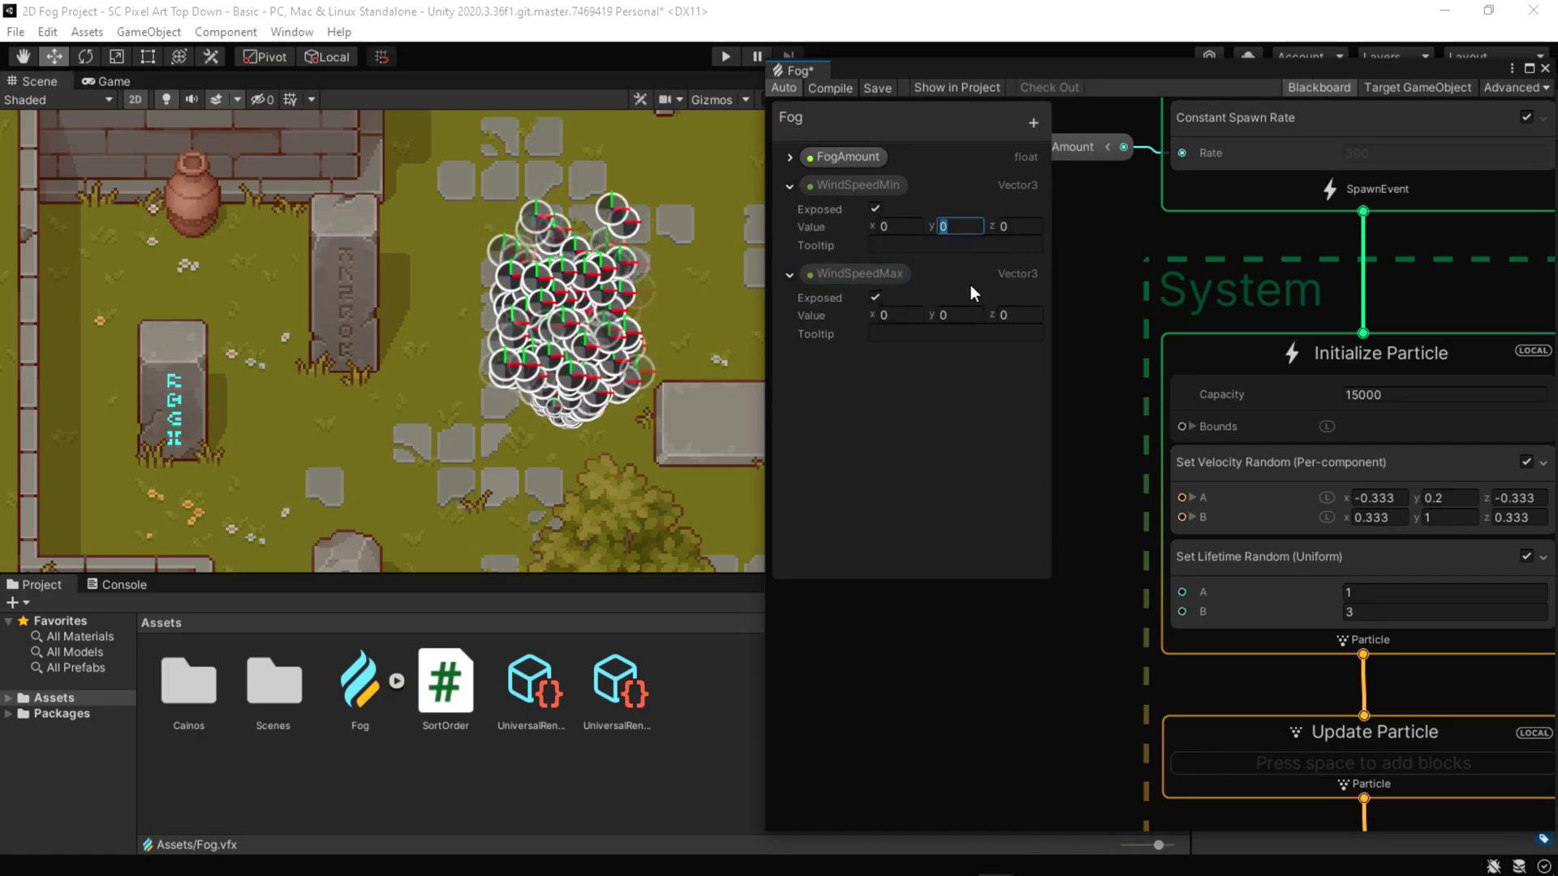
{"action": "type", "text": "-"}
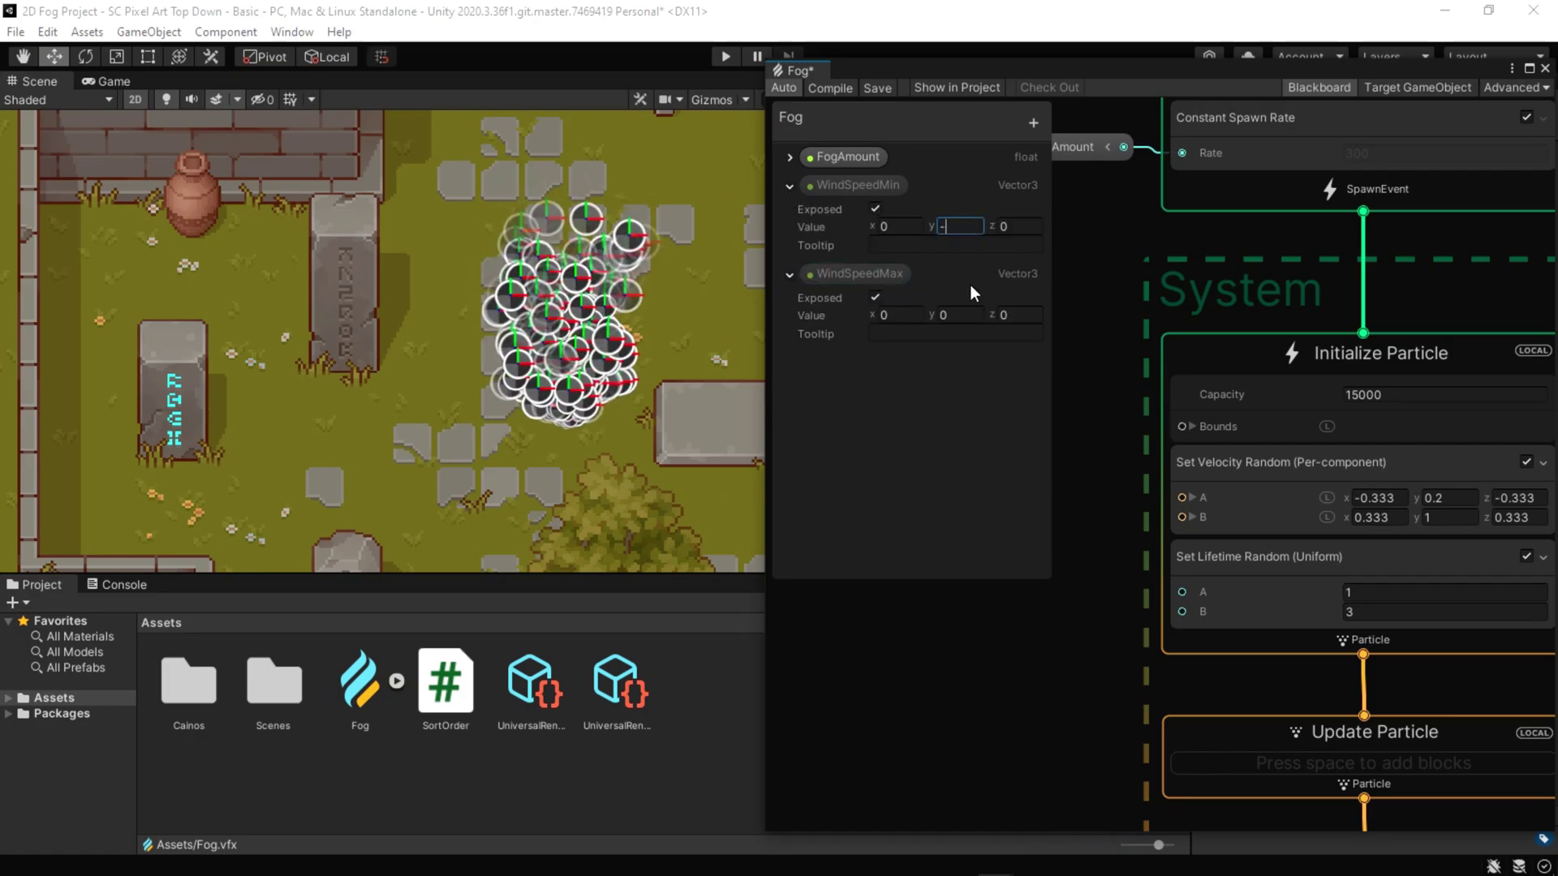
{"action": "type", "text": "0.3"}
{"action": "left_click", "coordinate": [891, 314]}
{"action": "type", "text": "1"}
{"action": "key", "text": "Tab"}
{"action": "type", "text": "0.3"}
{"action": "left_click", "coordinate": [925, 380]}
{"action": "mouse_move", "coordinate": [857, 185]}
{"action": "left_mouse_down"}
{"action": "mouse_move", "coordinate": [1124, 466]}
{"action": "mouse_move", "coordinate": [1181, 498]}
{"action": "left_mouse_up"}
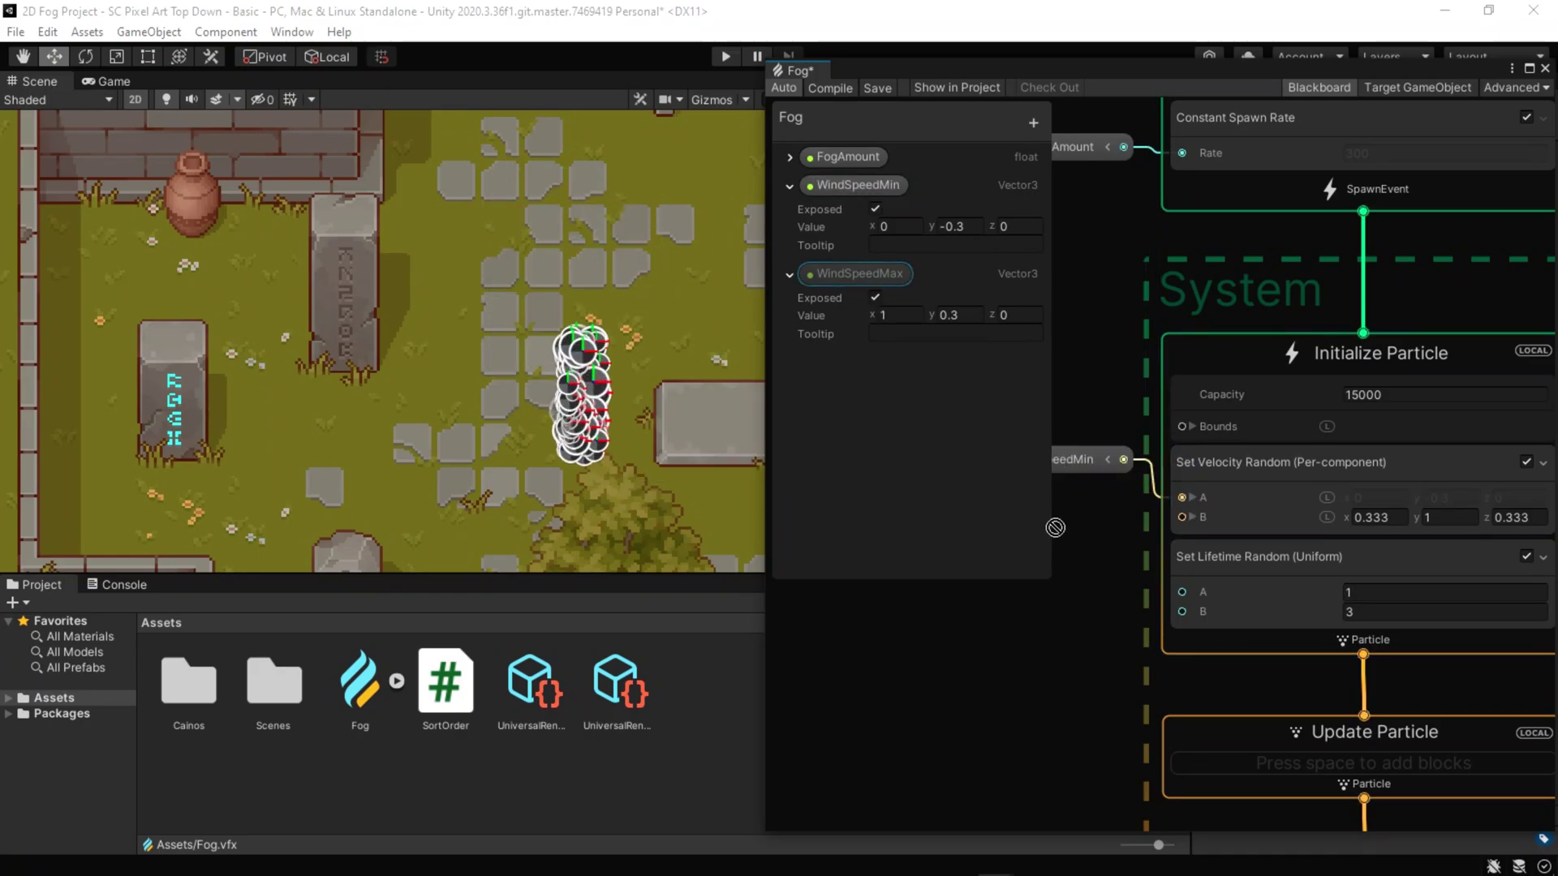
Step: Wire WindSpeedMax into velocity bound B and set the quad's Main Texture to Default-Particle
{"action": "mouse_move", "coordinate": [859, 273]}
{"action": "left_mouse_down"}
{"action": "mouse_move", "coordinate": [1102, 524]}
{"action": "mouse_move", "coordinate": [1182, 518]}
{"action": "left_mouse_up"}
{"action": "scroll", "coordinate": [1501, 535], "scroll_direction": "down", "scroll_amount": 3}
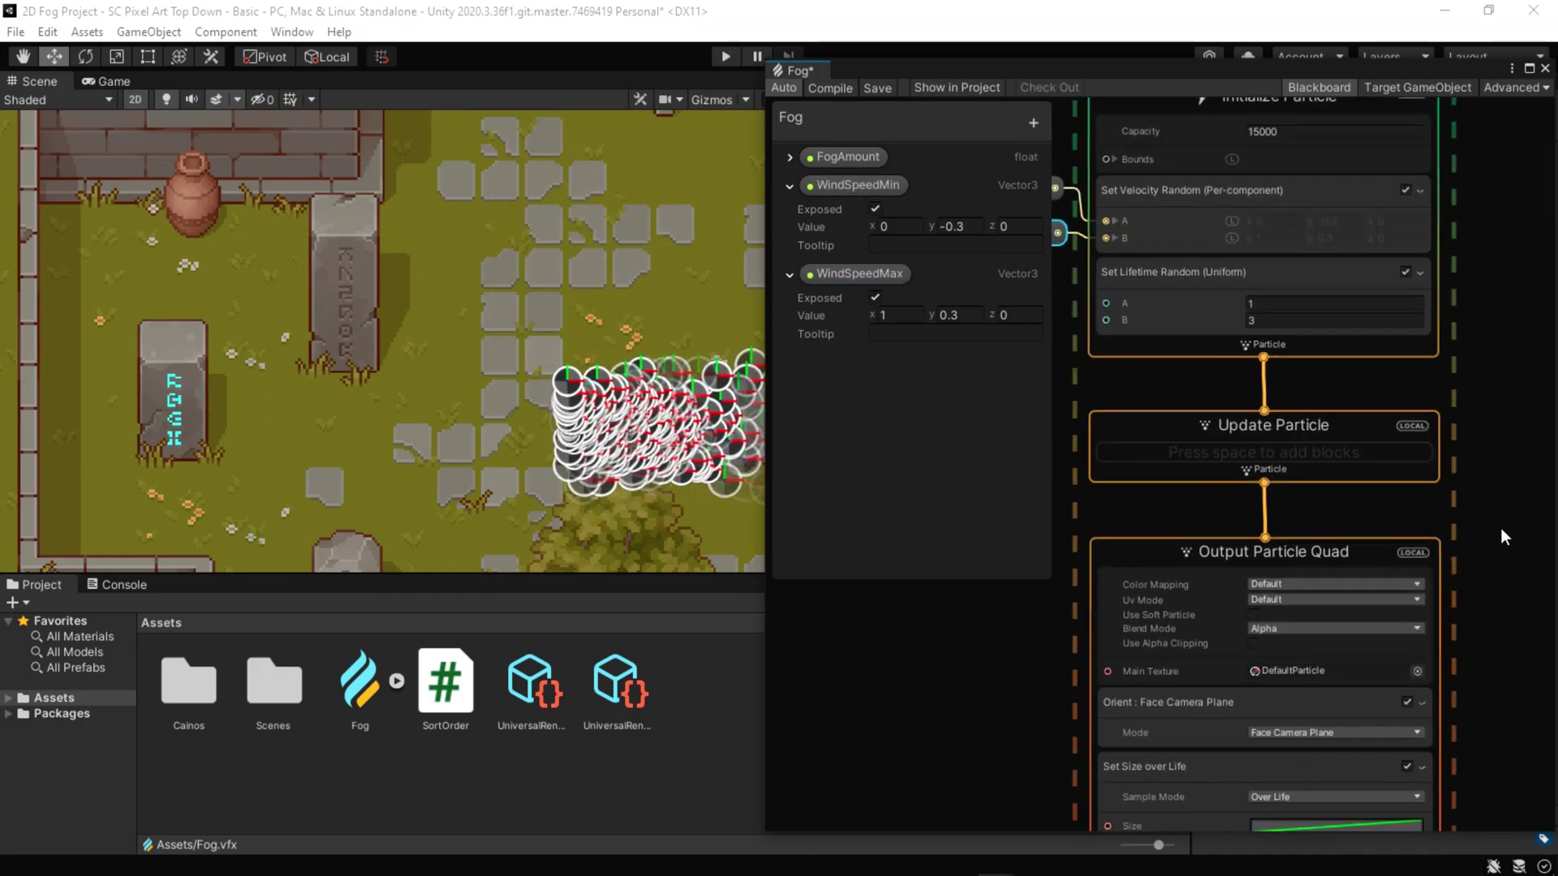
{"action": "scroll", "coordinate": [1461, 608], "scroll_direction": "up", "scroll_amount": 3}
{"action": "middle_click_drag", "start_coordinate": [1481, 422], "coordinate": [1425, 472]}
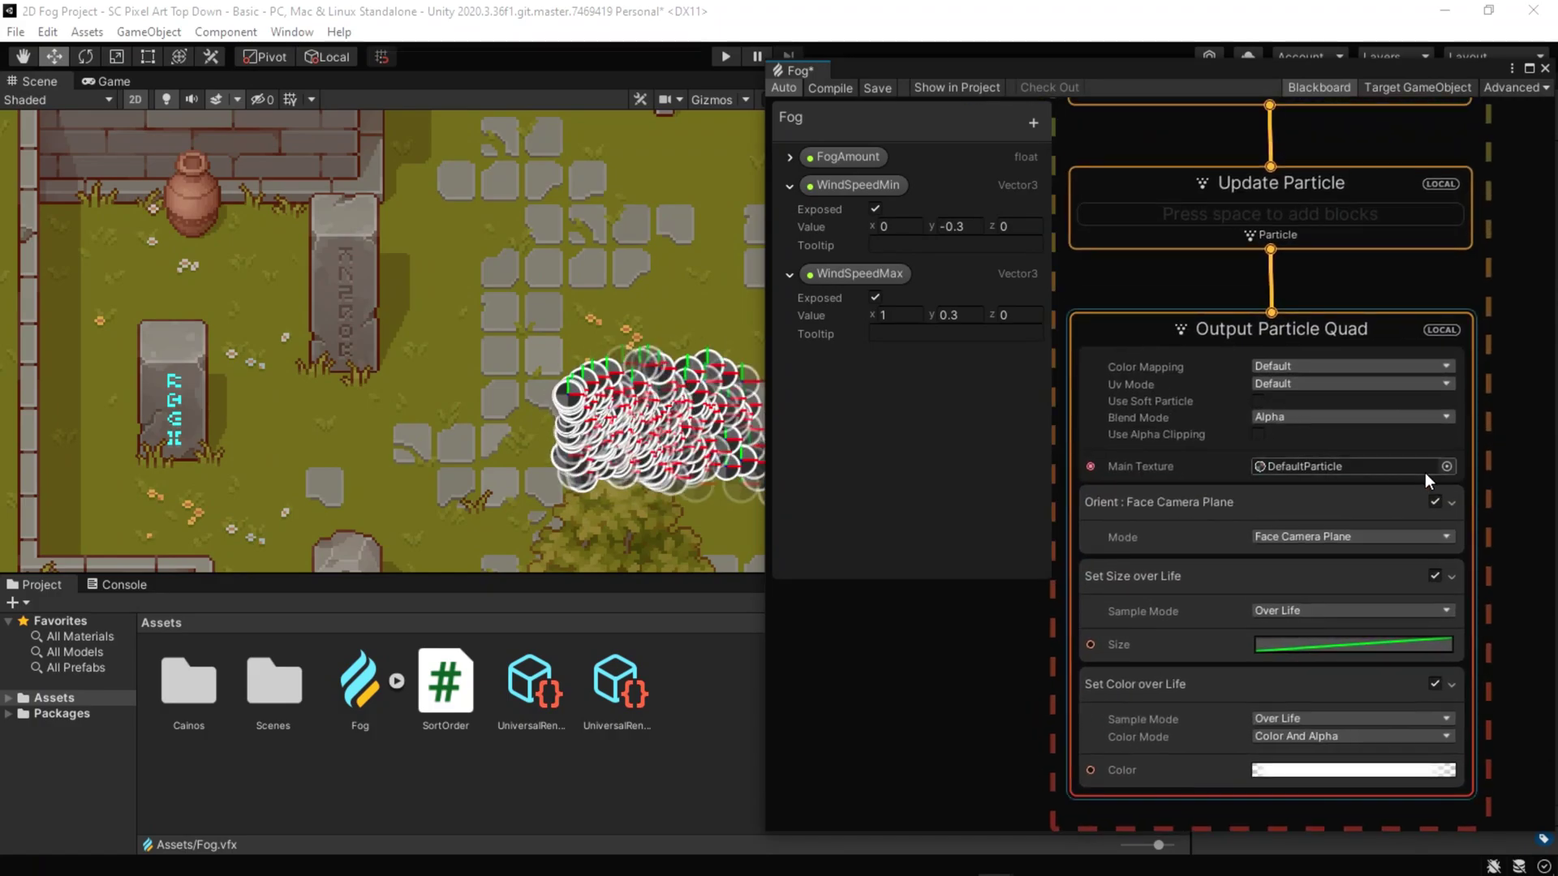
{"action": "left_click", "coordinate": [1444, 466]}
{"action": "scroll", "coordinate": [1314, 582], "scroll_direction": "down", "scroll_amount": 3}
{"action": "scroll", "coordinate": [1096, 548], "scroll_direction": "down", "scroll_amount": 10}
{"action": "left_click", "coordinate": [888, 705]}
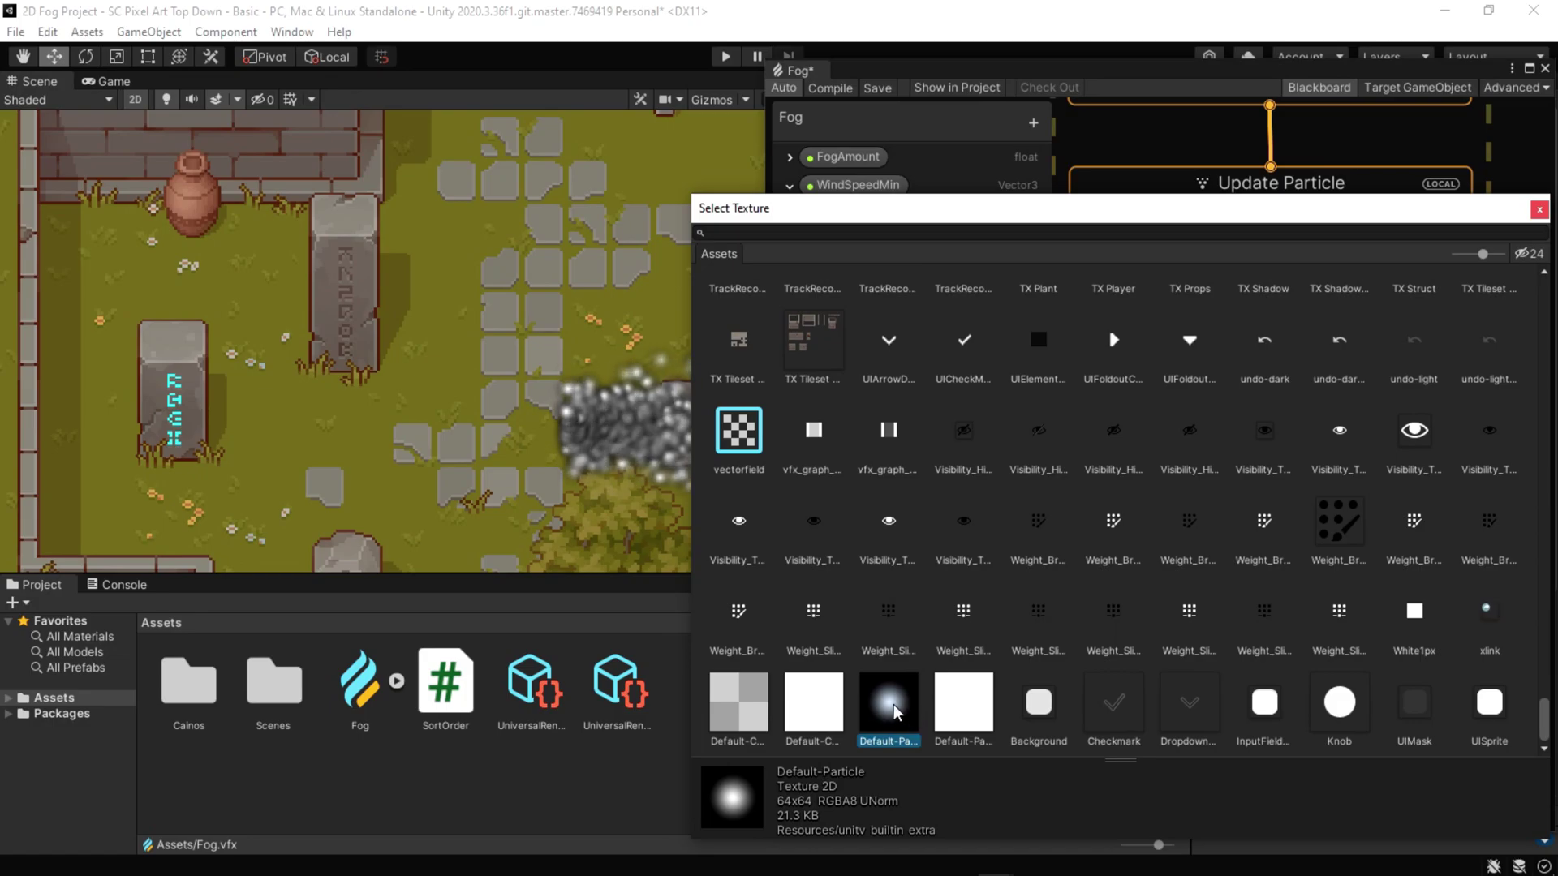
{"action": "double_click", "coordinate": [895, 709]}
{"action": "middle_click_drag", "start_coordinate": [657, 471], "coordinate": [558, 462]}
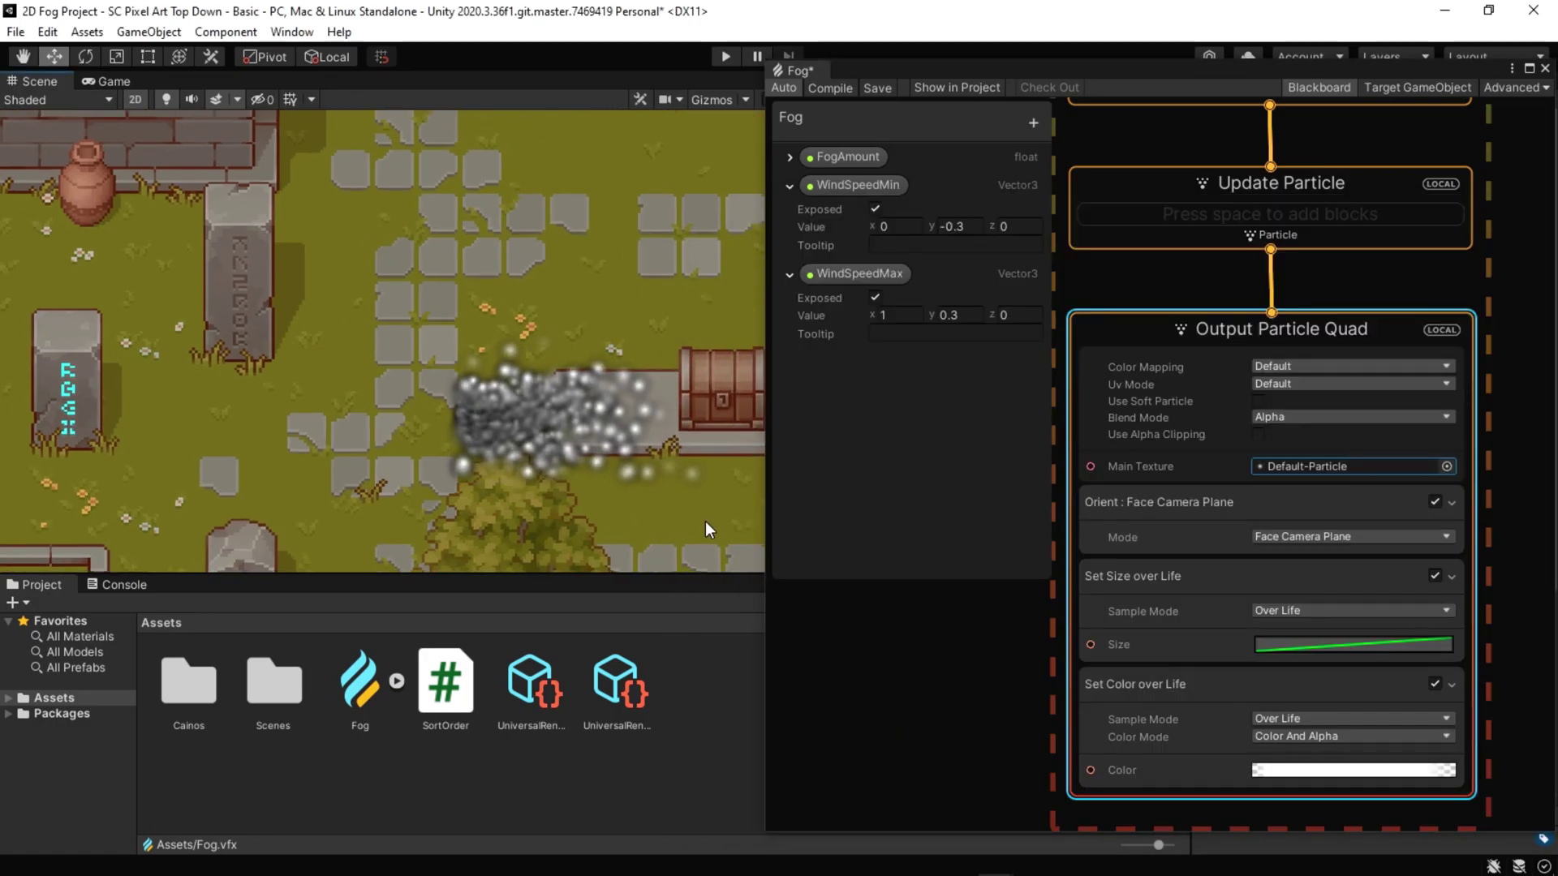
{"action": "mouse_move", "coordinate": [1071, 171]}
{"action": "middle_mouse_down"}
{"action": "mouse_move", "coordinate": [1119, 416]}
{"action": "mouse_move", "coordinate": [1098, 607]}
{"action": "mouse_move", "coordinate": [1077, 613]}
{"action": "middle_mouse_up"}
Step: Replace Set Lifetime Random with an Add Lifetime block set to 10
{"action": "left_click", "coordinate": [1250, 558]}
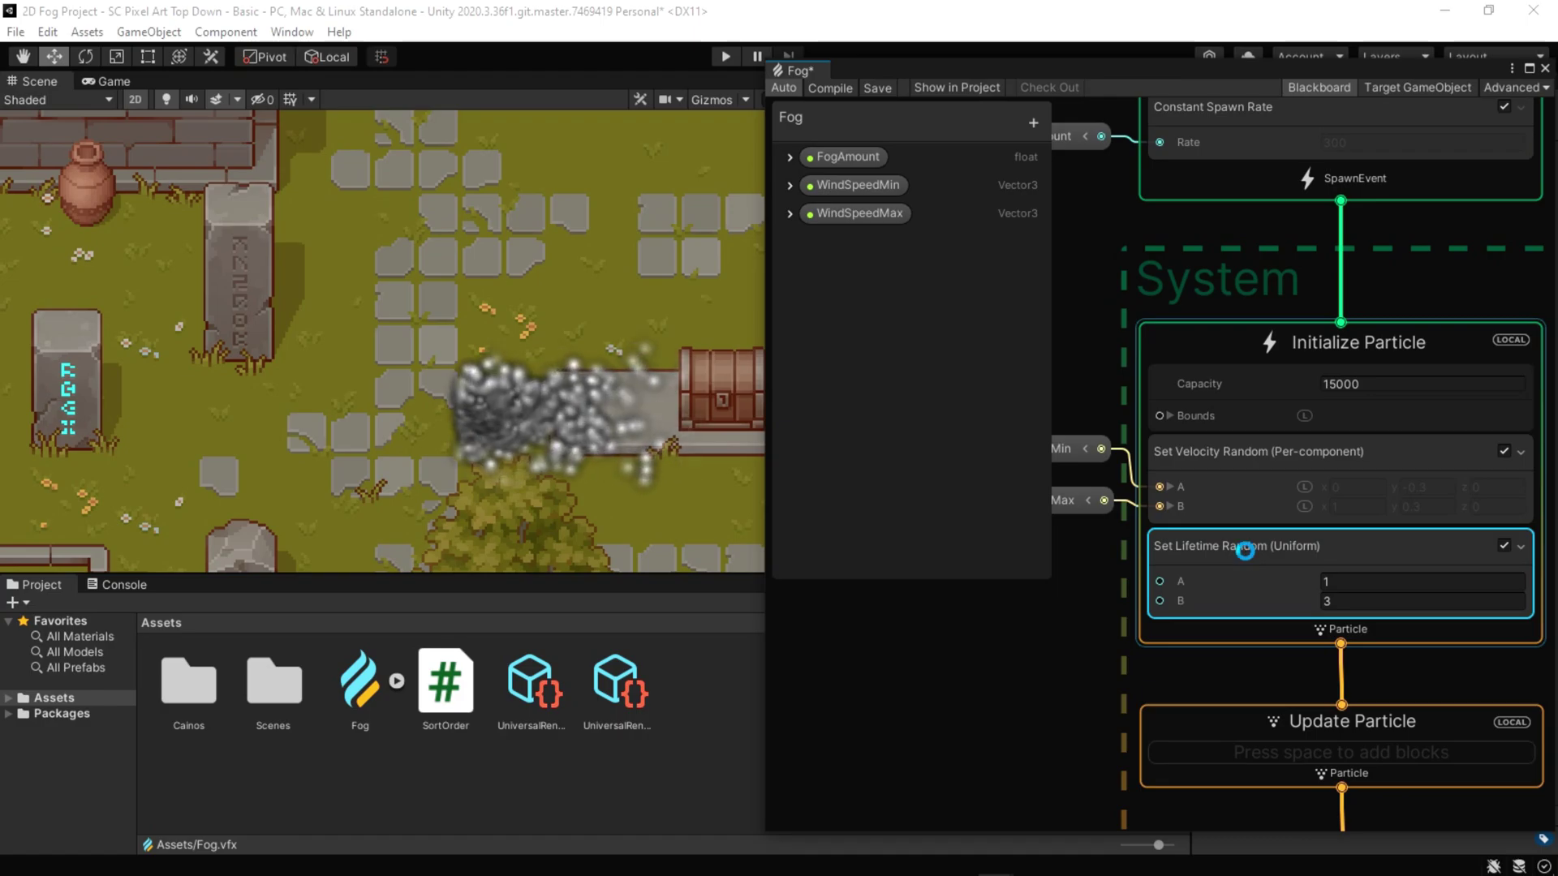
{"action": "key", "text": "Delete"}
{"action": "right_click", "coordinate": [1241, 542]}
{"action": "left_click", "coordinate": [1305, 554]}
{"action": "type", "text": "life"}
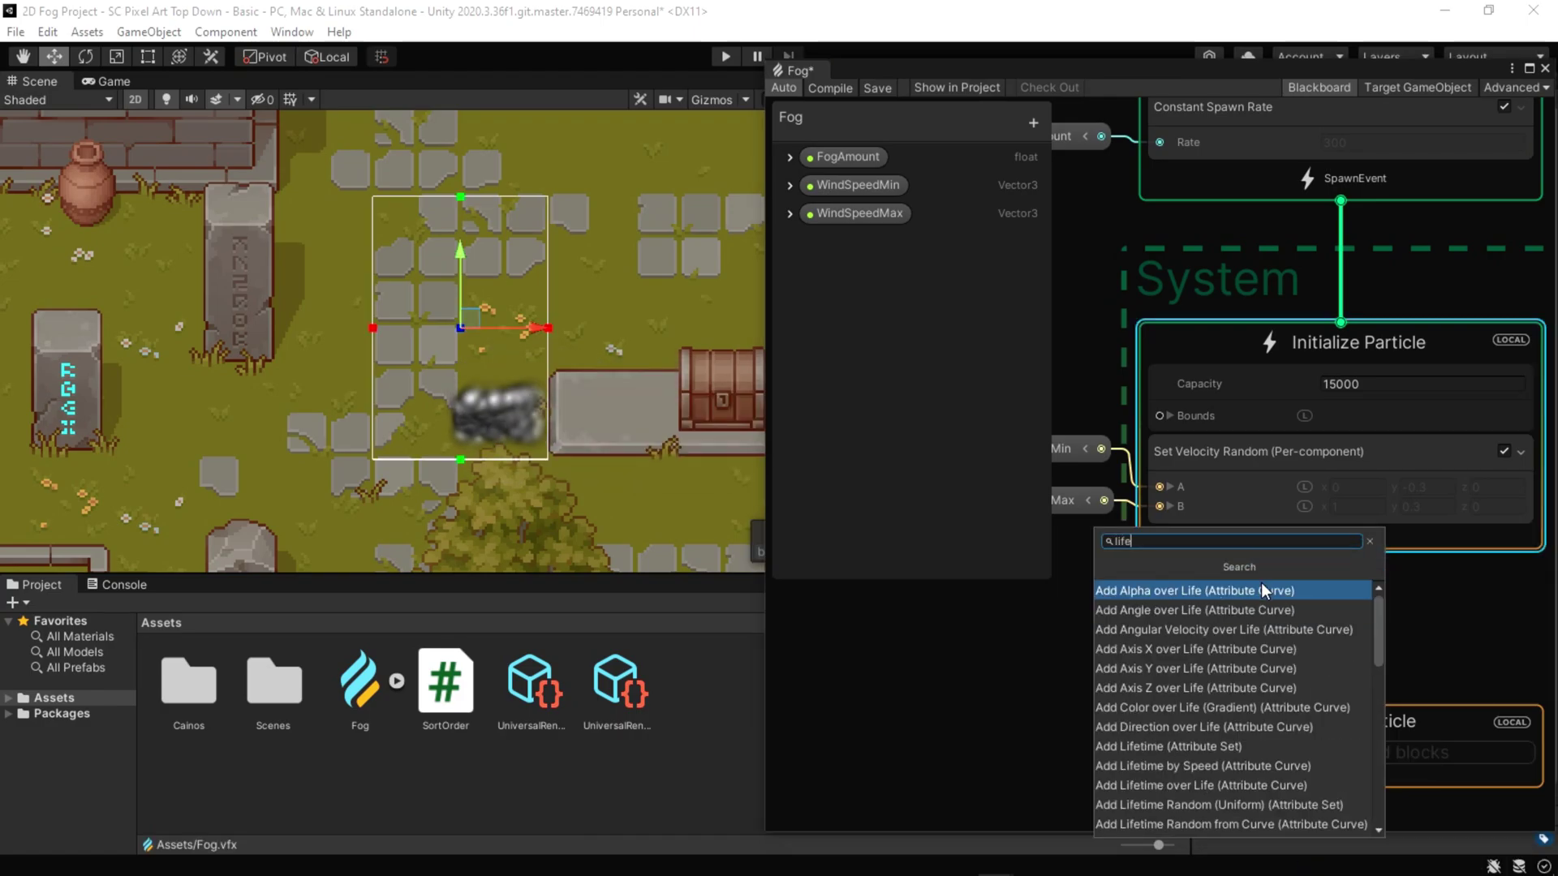
{"action": "type", "text": "time"}
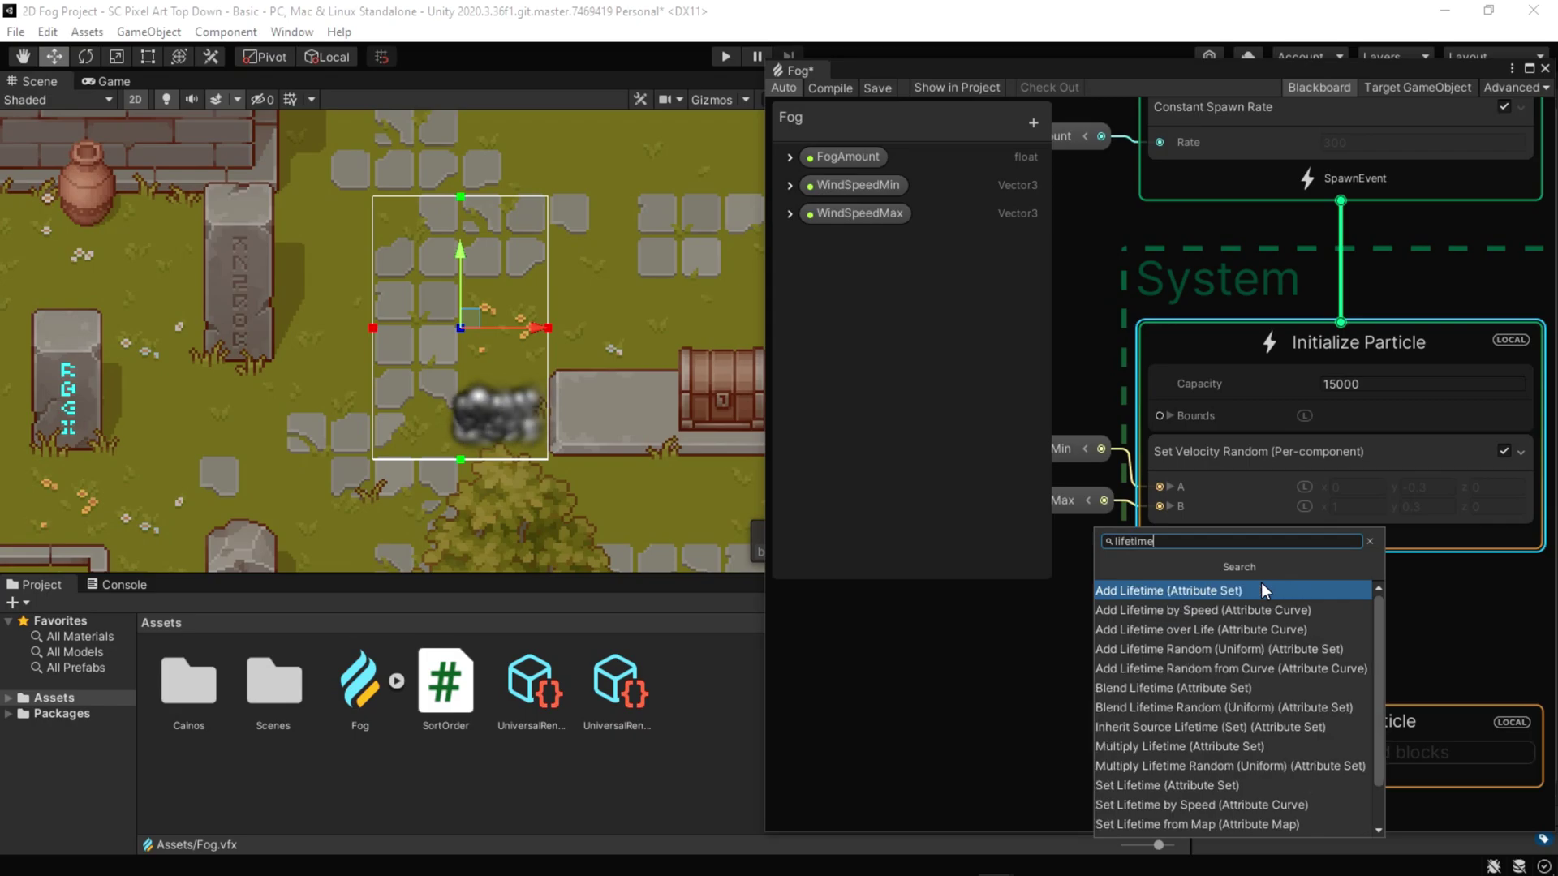
{"action": "left_click", "coordinate": [1201, 590]}
{"action": "type", "text": "10"}
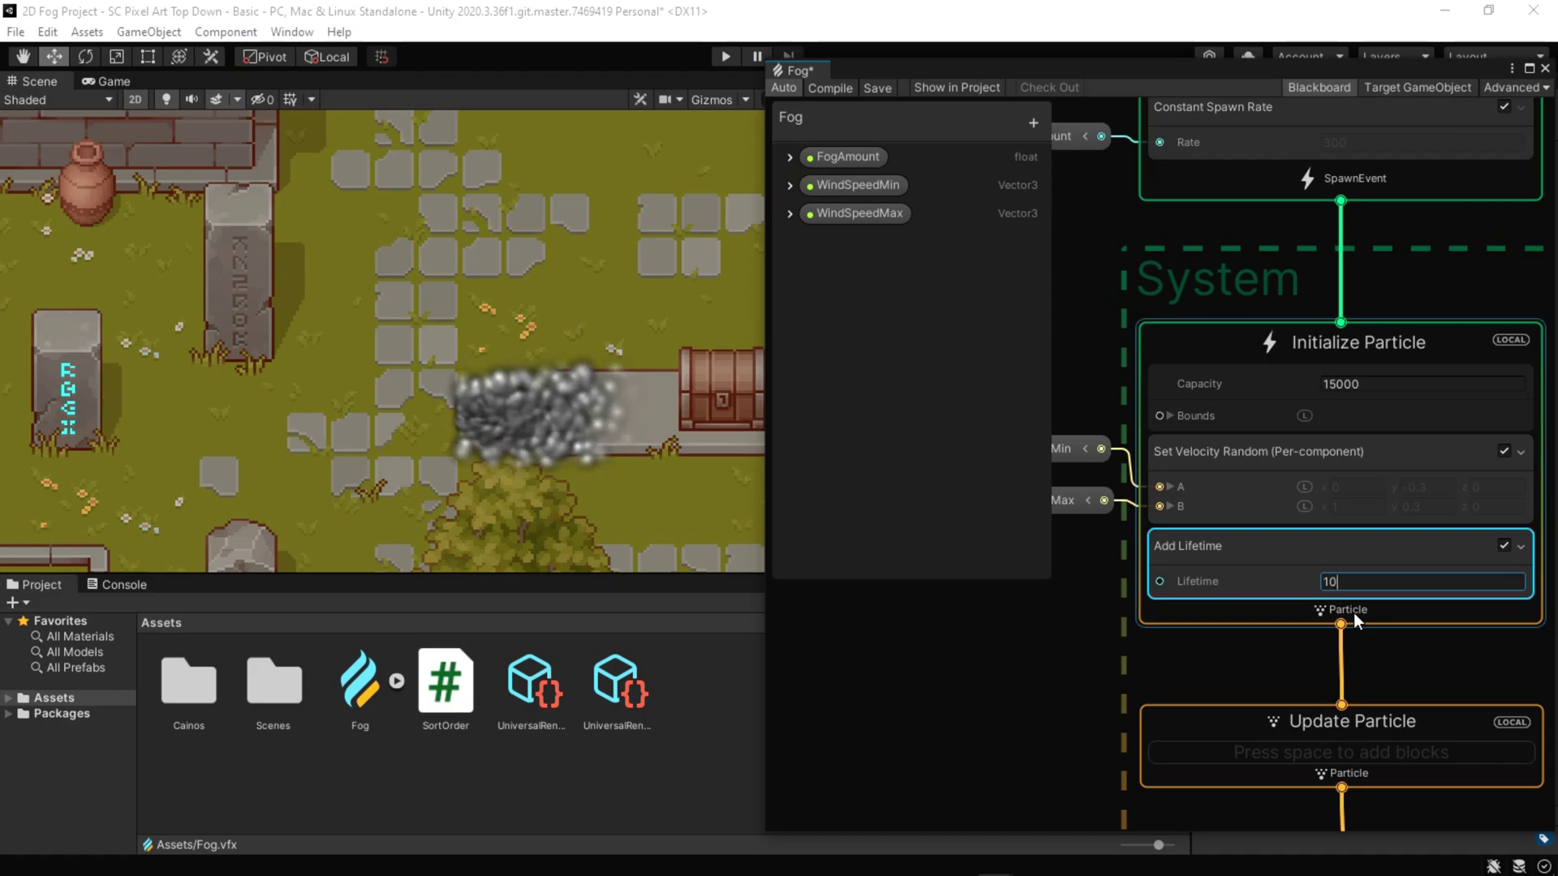
{"action": "key", "text": "Return"}
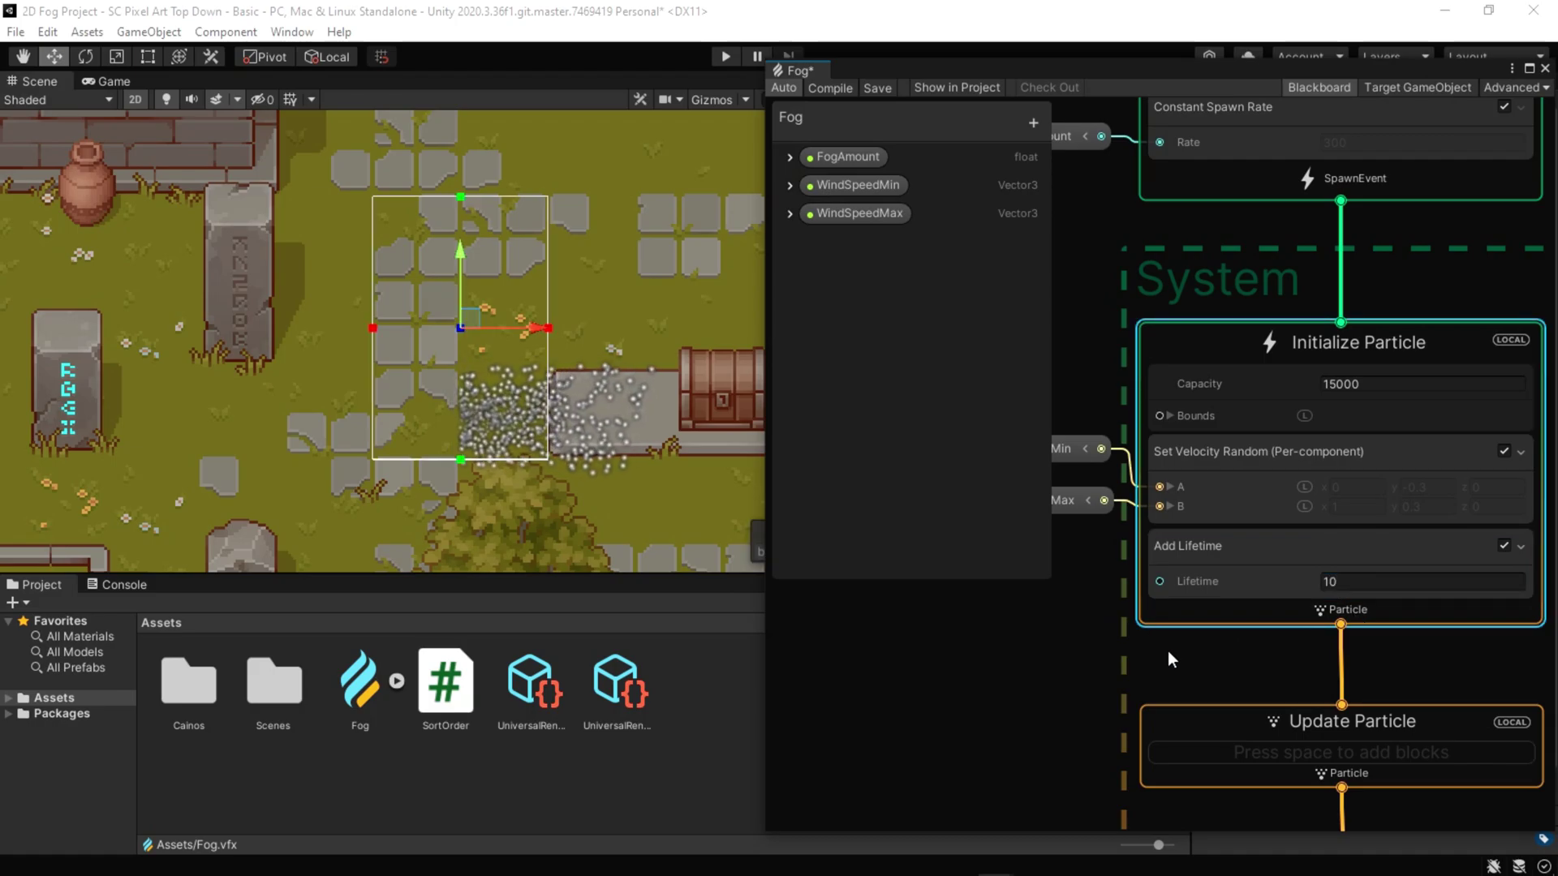
{"action": "scroll", "coordinate": [1225, 636], "scroll_direction": "up", "scroll_amount": 2}
Step: Add an AABox spawn position block and stretch its box across the map
{"action": "right_click", "coordinate": [1221, 572]}
{"action": "left_click", "coordinate": [1261, 588]}
{"action": "type", "text": "se"}
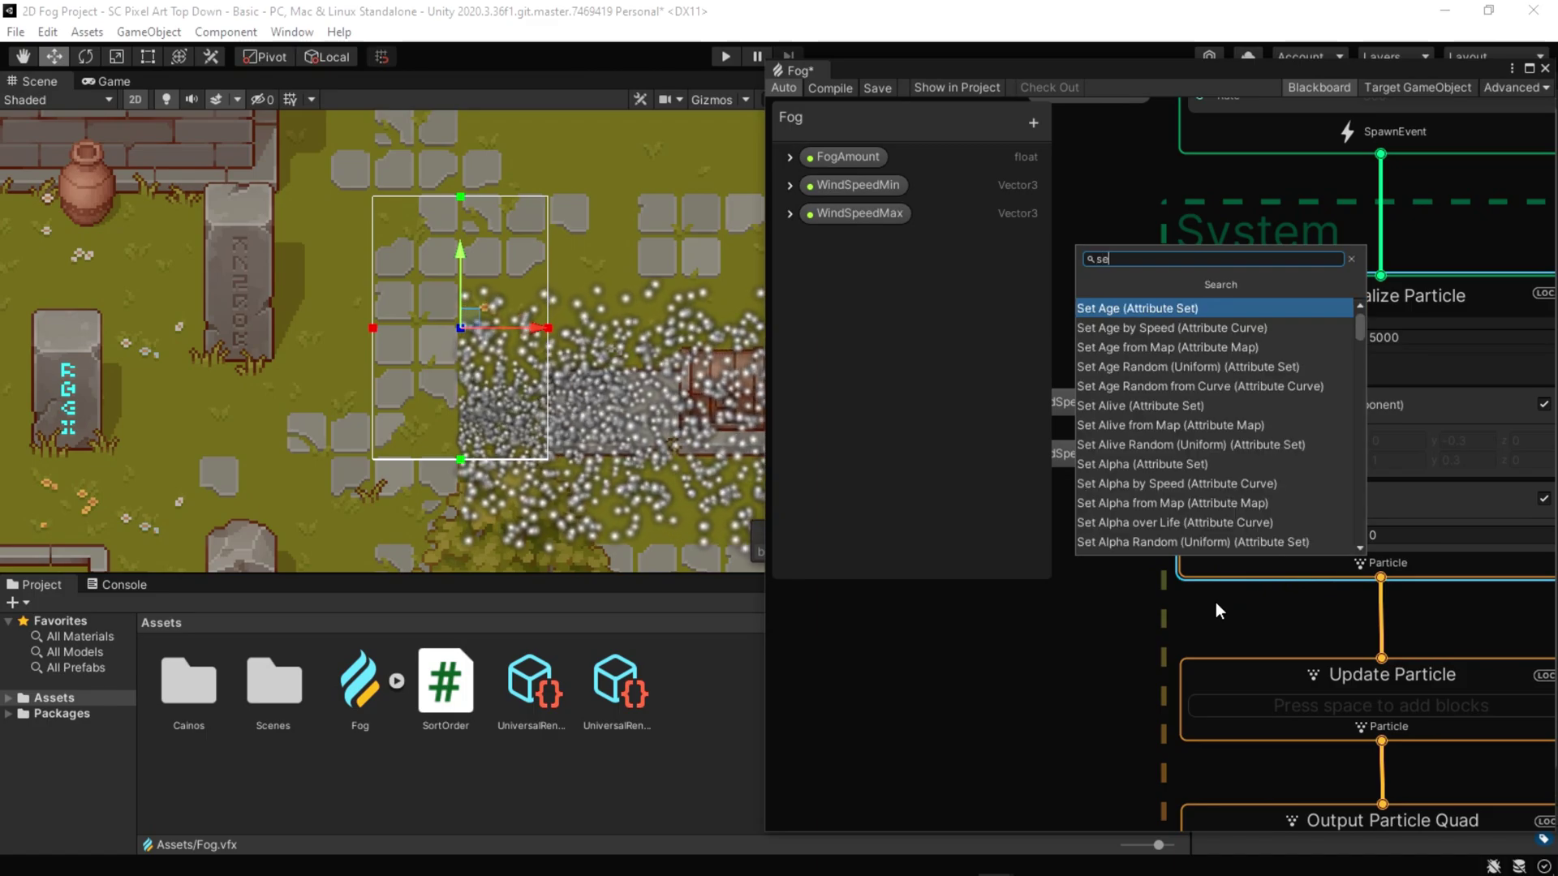
{"action": "type", "text": "t positi"}
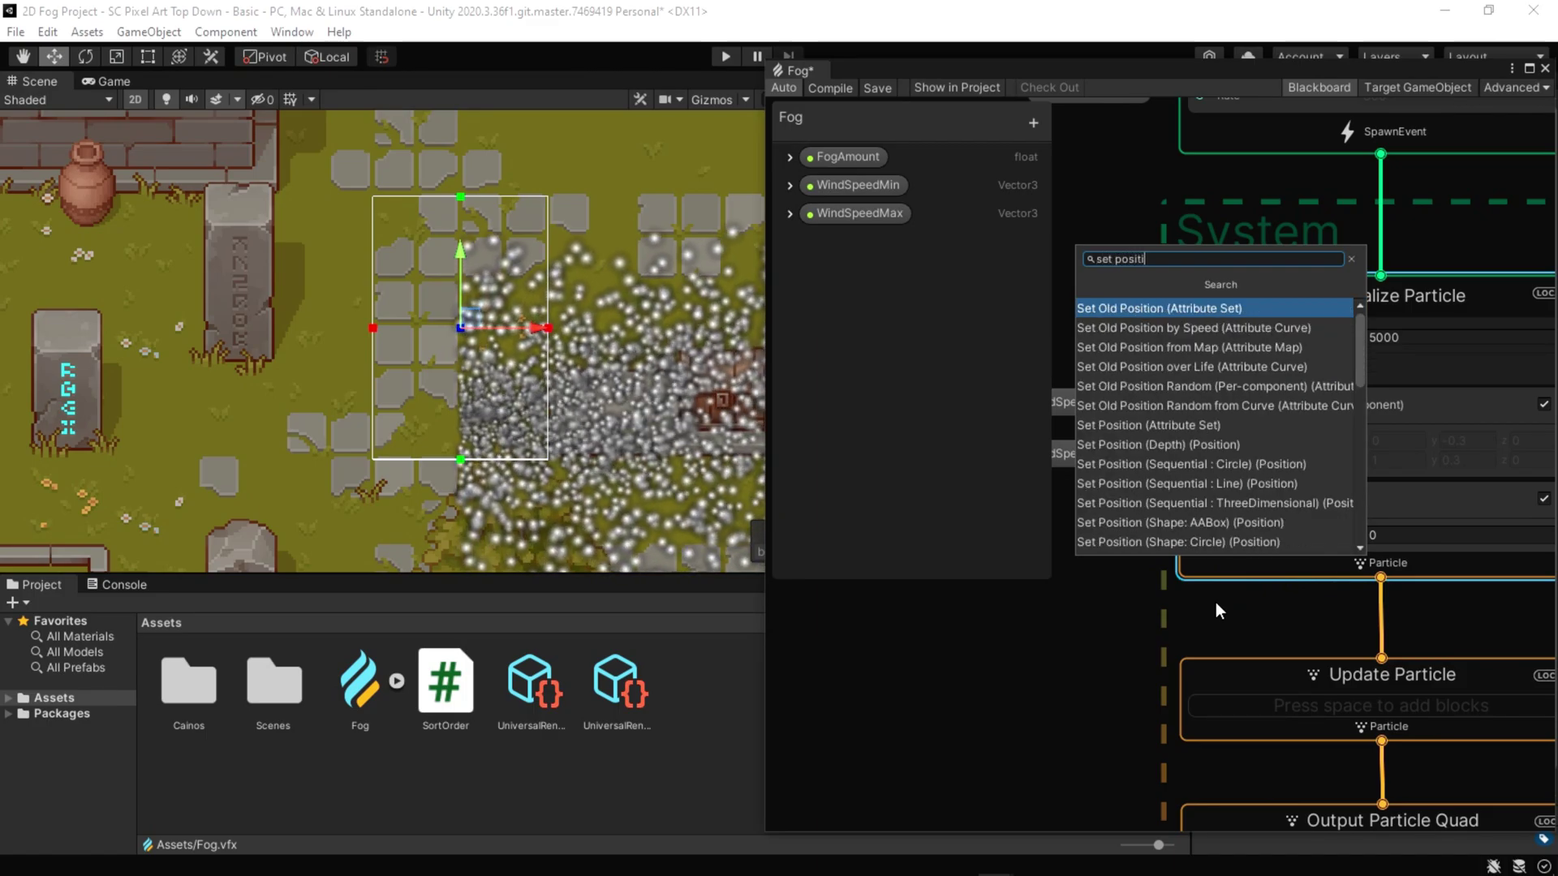
{"action": "type", "text": "on "}
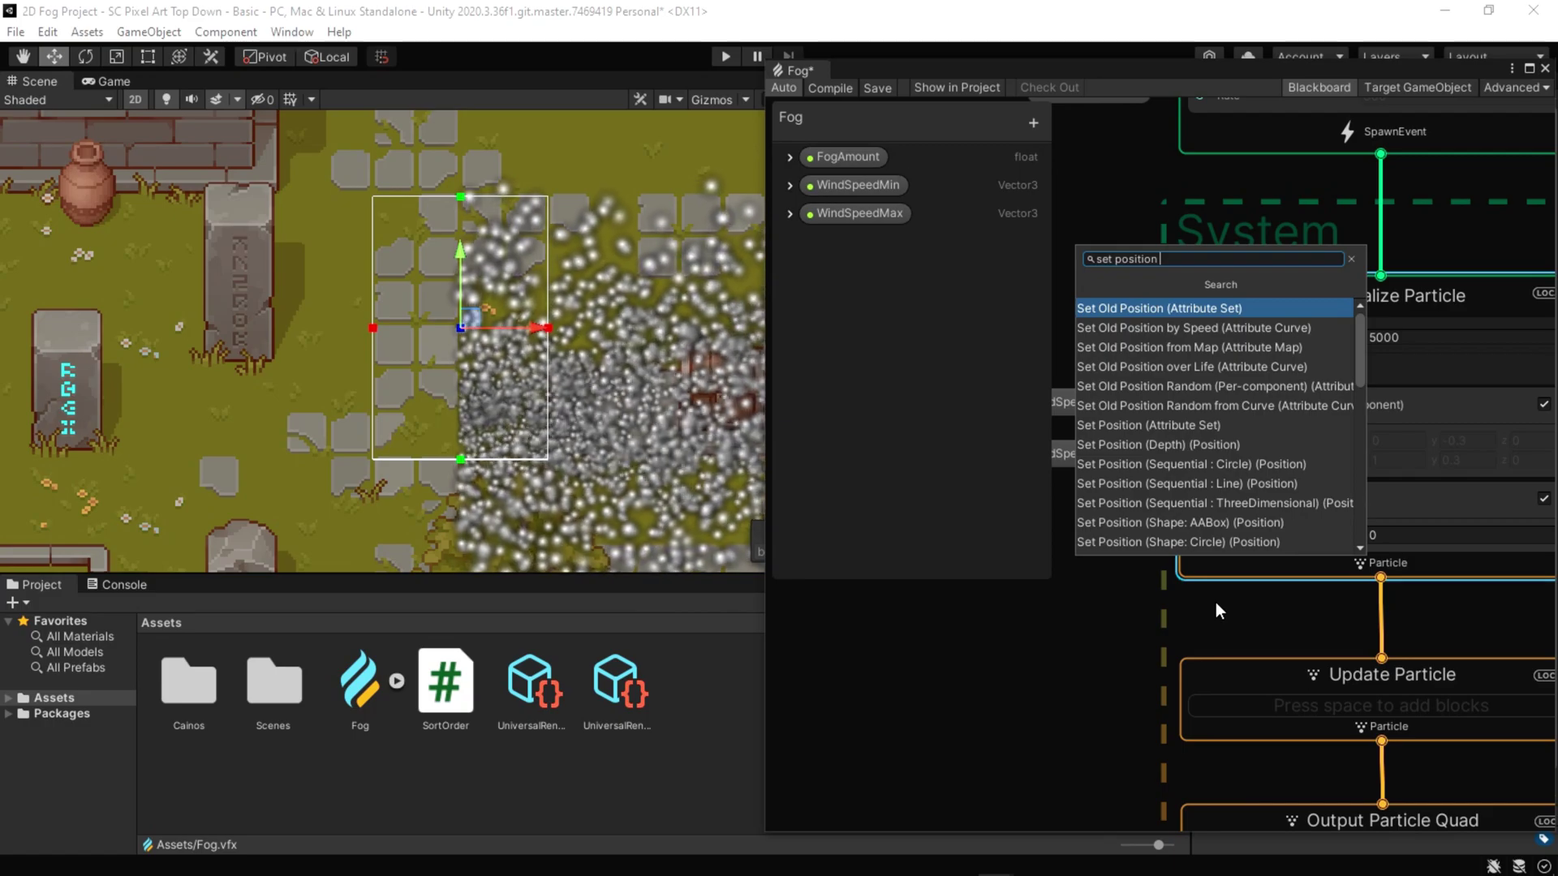
{"action": "type", "text": "box"}
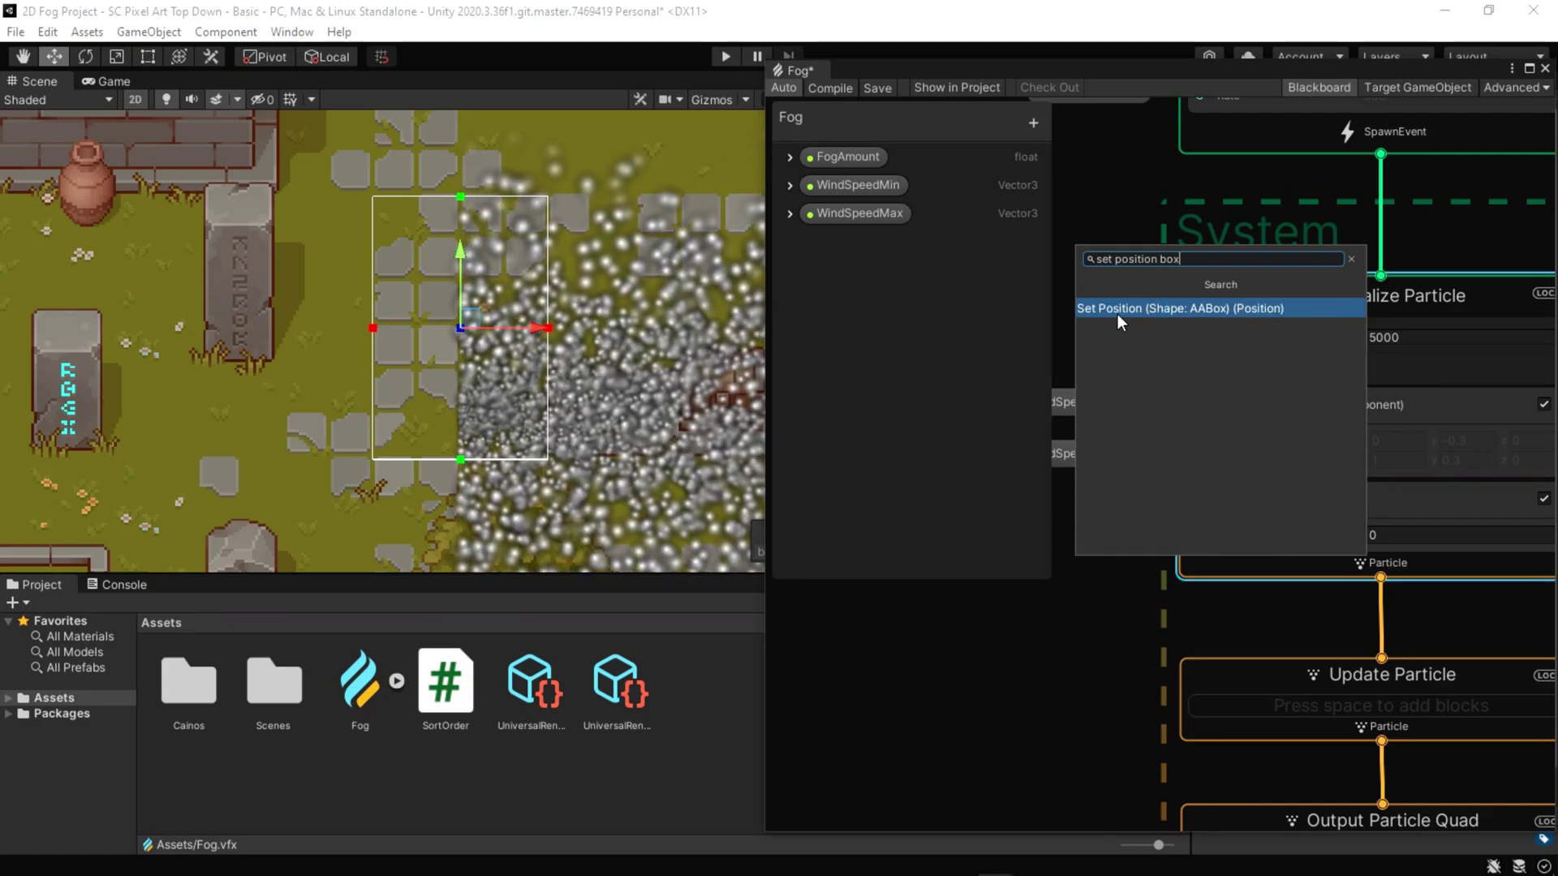
{"action": "left_click", "coordinate": [1243, 310]}
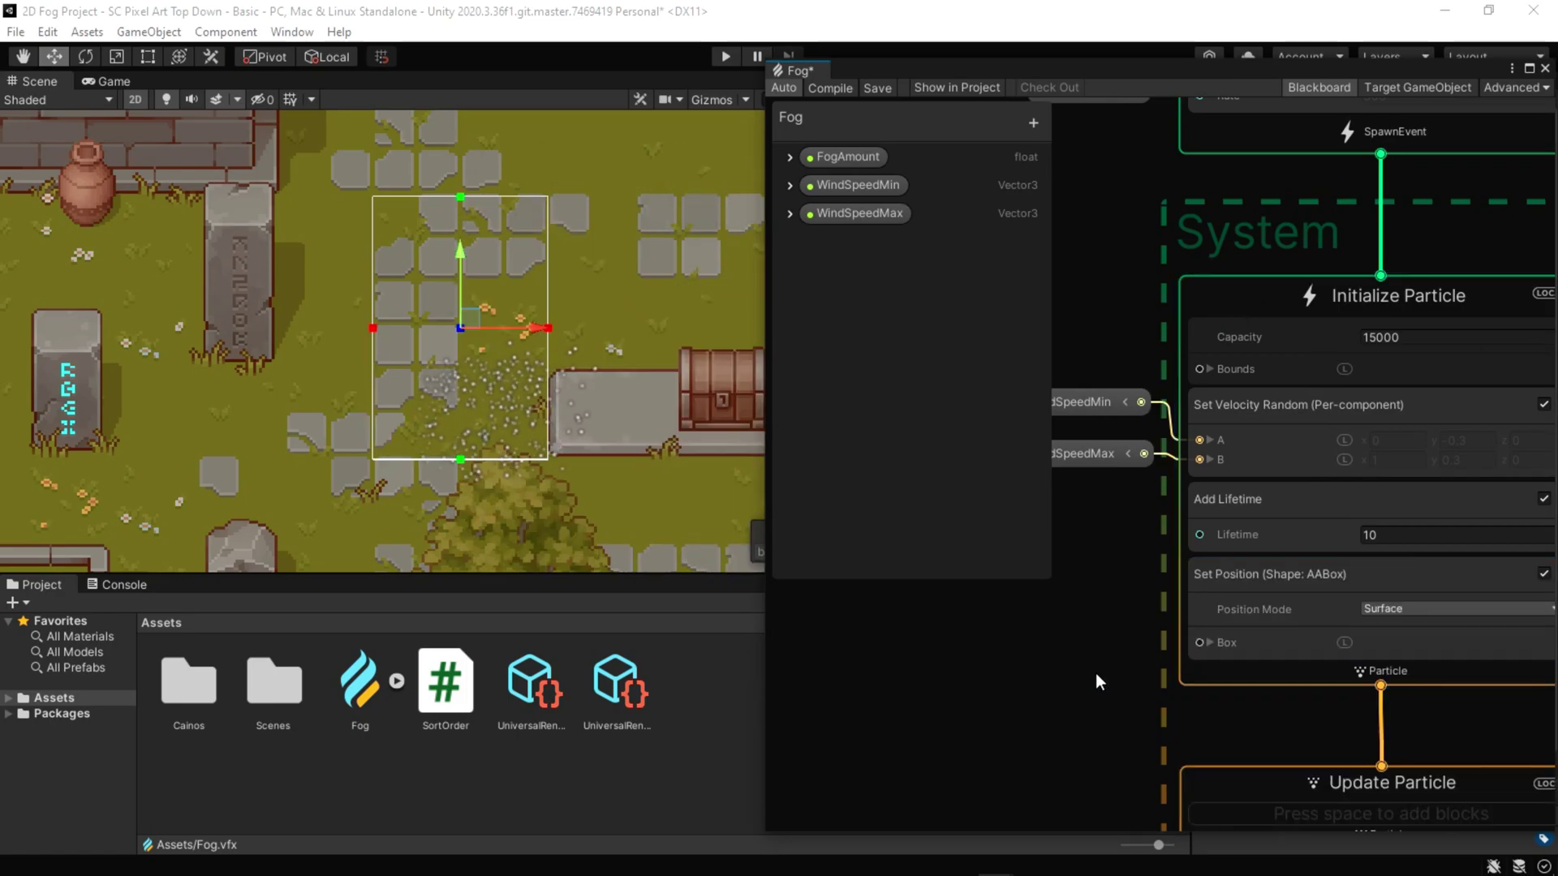
{"action": "scroll", "coordinate": [456, 444], "scroll_direction": "down", "scroll_amount": 2}
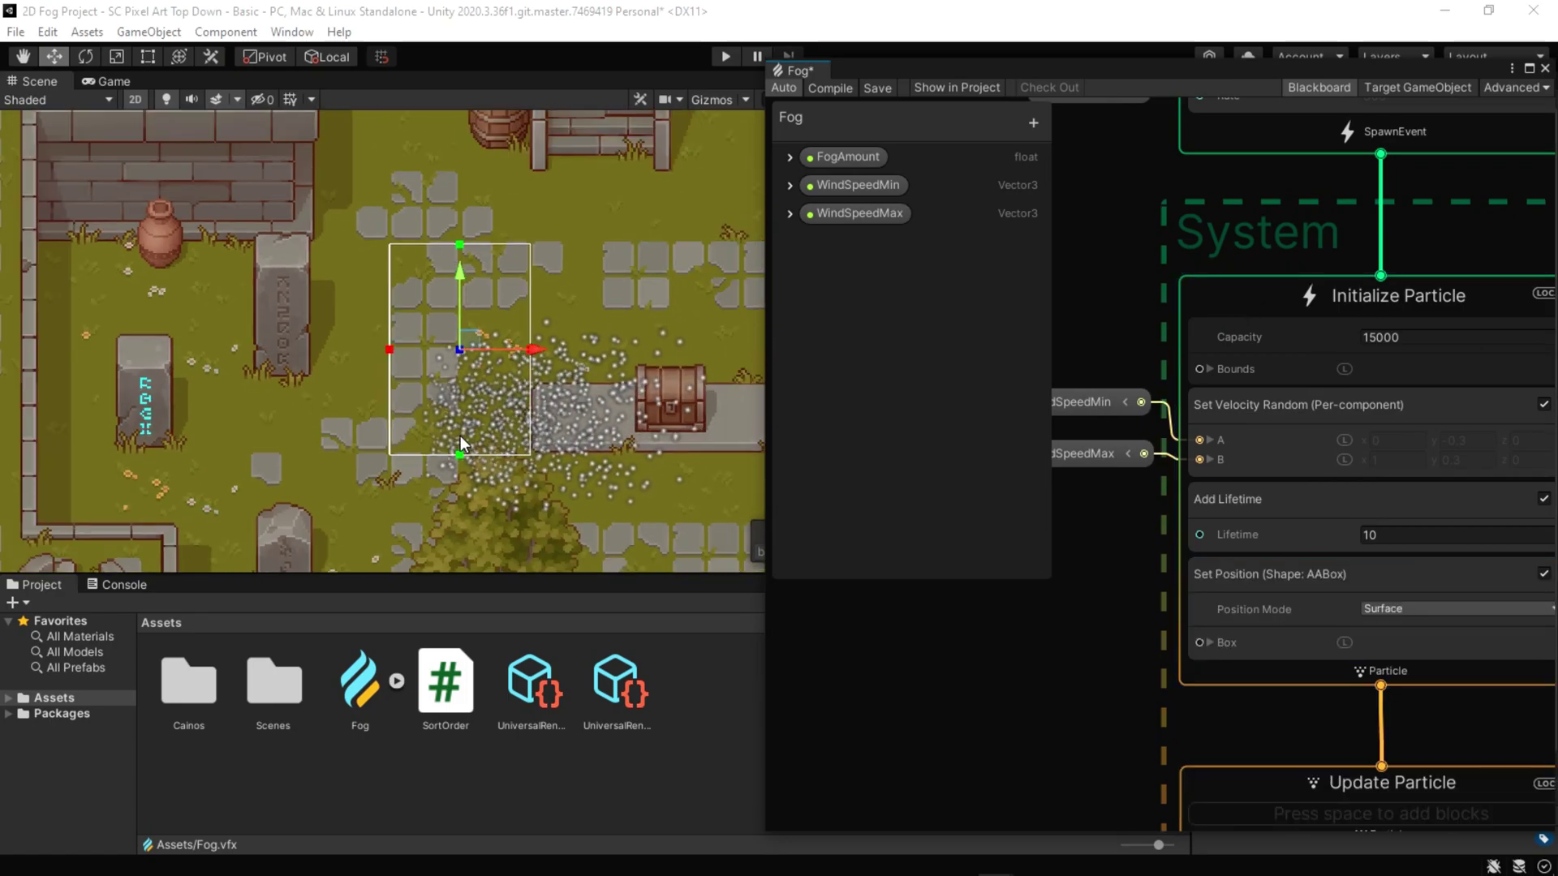
{"action": "scroll", "coordinate": [461, 436], "scroll_direction": "down", "scroll_amount": 4}
{"action": "middle_click_drag", "start_coordinate": [472, 406], "coordinate": [515, 470]}
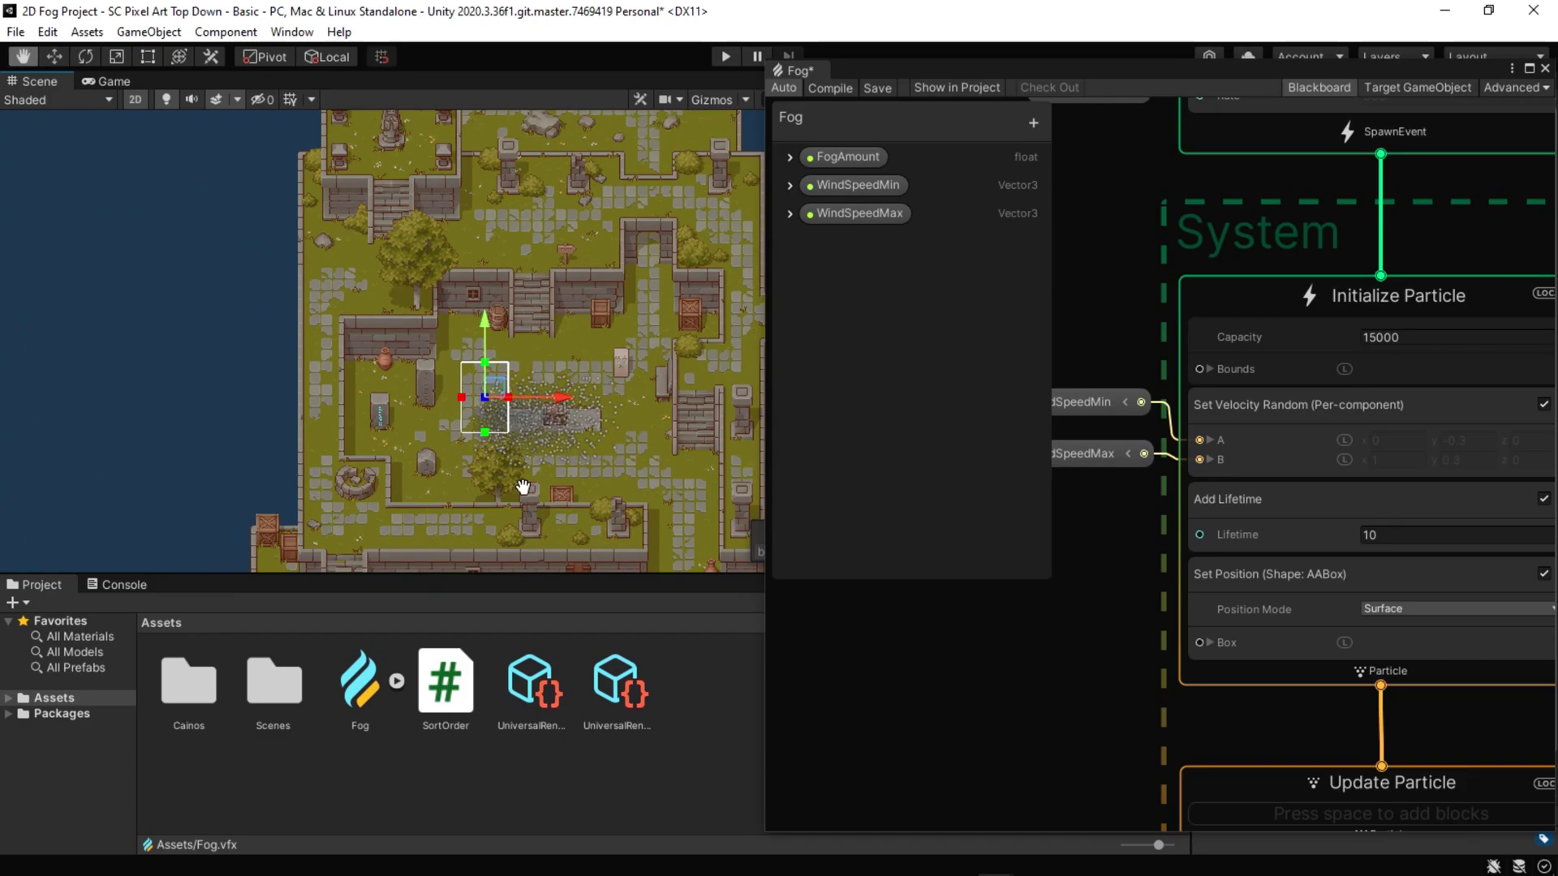
{"action": "mouse_move", "coordinate": [413, 306]}
{"action": "left_mouse_down"}
{"action": "mouse_move", "coordinate": [305, 307]}
{"action": "mouse_move", "coordinate": [361, 542]}
{"action": "left_mouse_up"}
{"action": "scroll", "coordinate": [373, 349], "scroll_direction": "down", "scroll_amount": 2}
{"action": "left_click_drag", "start_coordinate": [283, 414], "coordinate": [261, 415]}
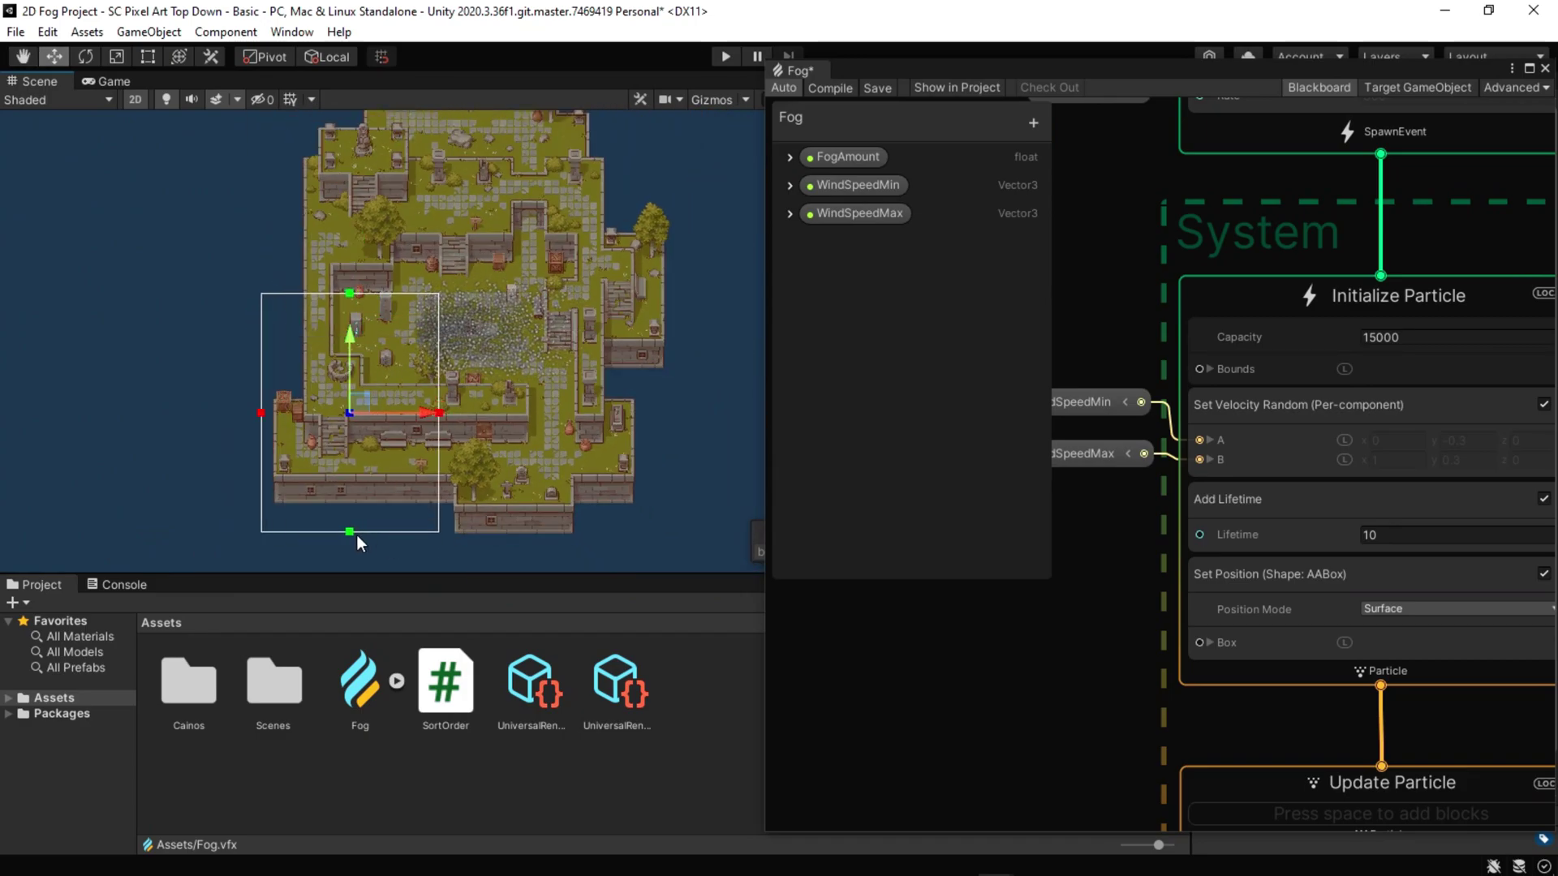
{"action": "left_click_drag", "start_coordinate": [439, 415], "coordinate": [678, 415]}
{"action": "middle_click_drag", "start_coordinate": [561, 358], "coordinate": [551, 457]}
{"action": "left_click_drag", "start_coordinate": [453, 390], "coordinate": [457, 103]}
{"action": "mouse_move", "coordinate": [511, 320]}
{"action": "middle_mouse_down"}
{"action": "mouse_move", "coordinate": [509, 417]}
{"action": "mouse_move", "coordinate": [477, 256]}
{"action": "middle_mouse_up"}
Step: Keep the spawn position mode on Surface and check the fog coverage across the map
{"action": "left_click", "coordinate": [1401, 608]}
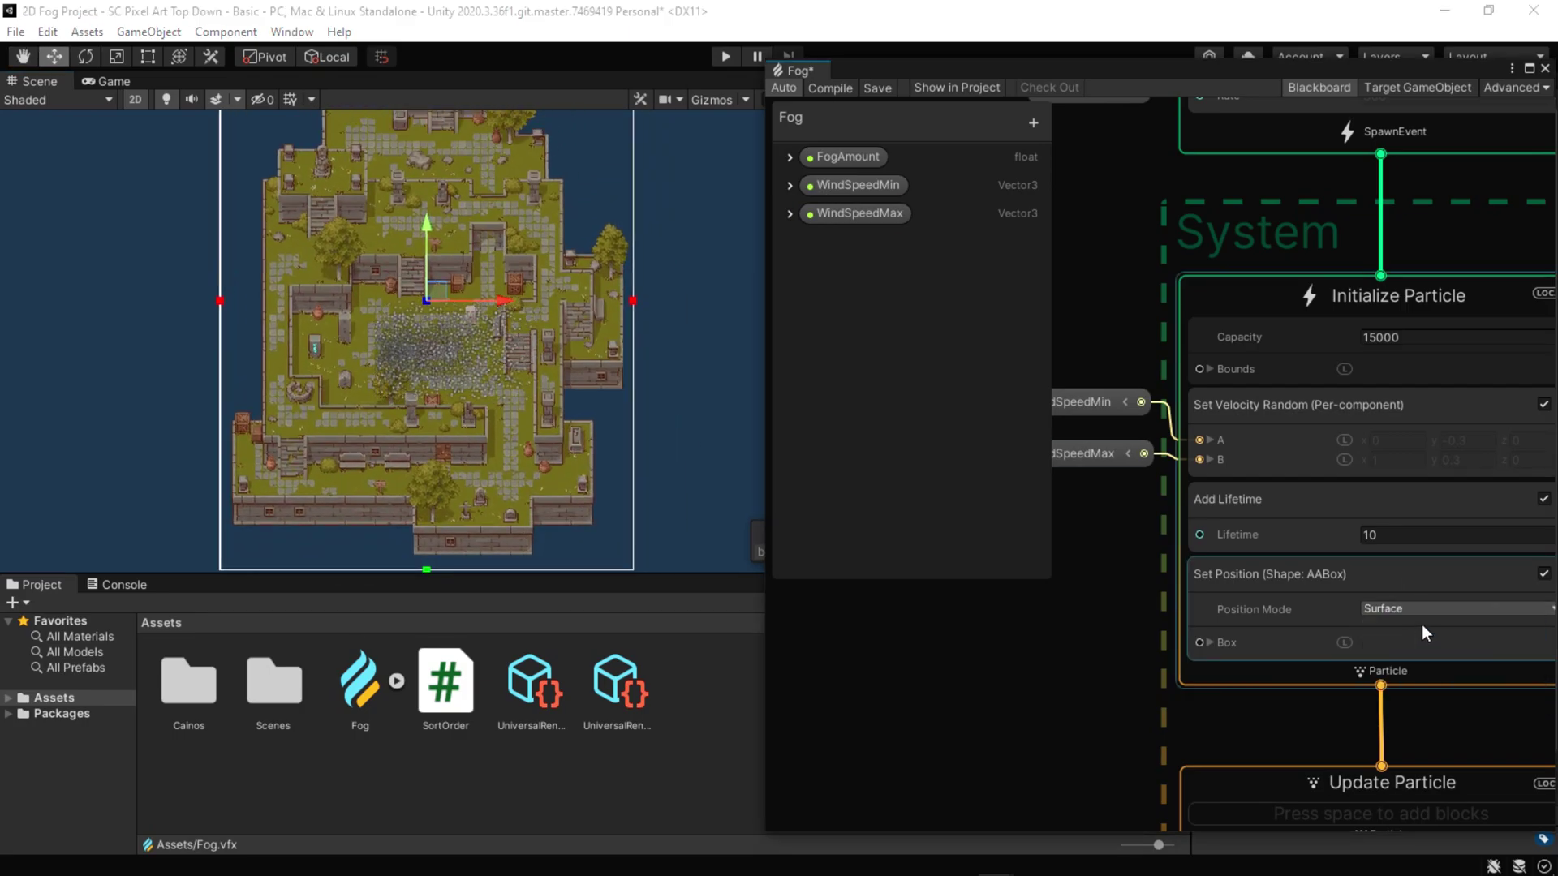
{"action": "left_click", "coordinate": [1545, 575]}
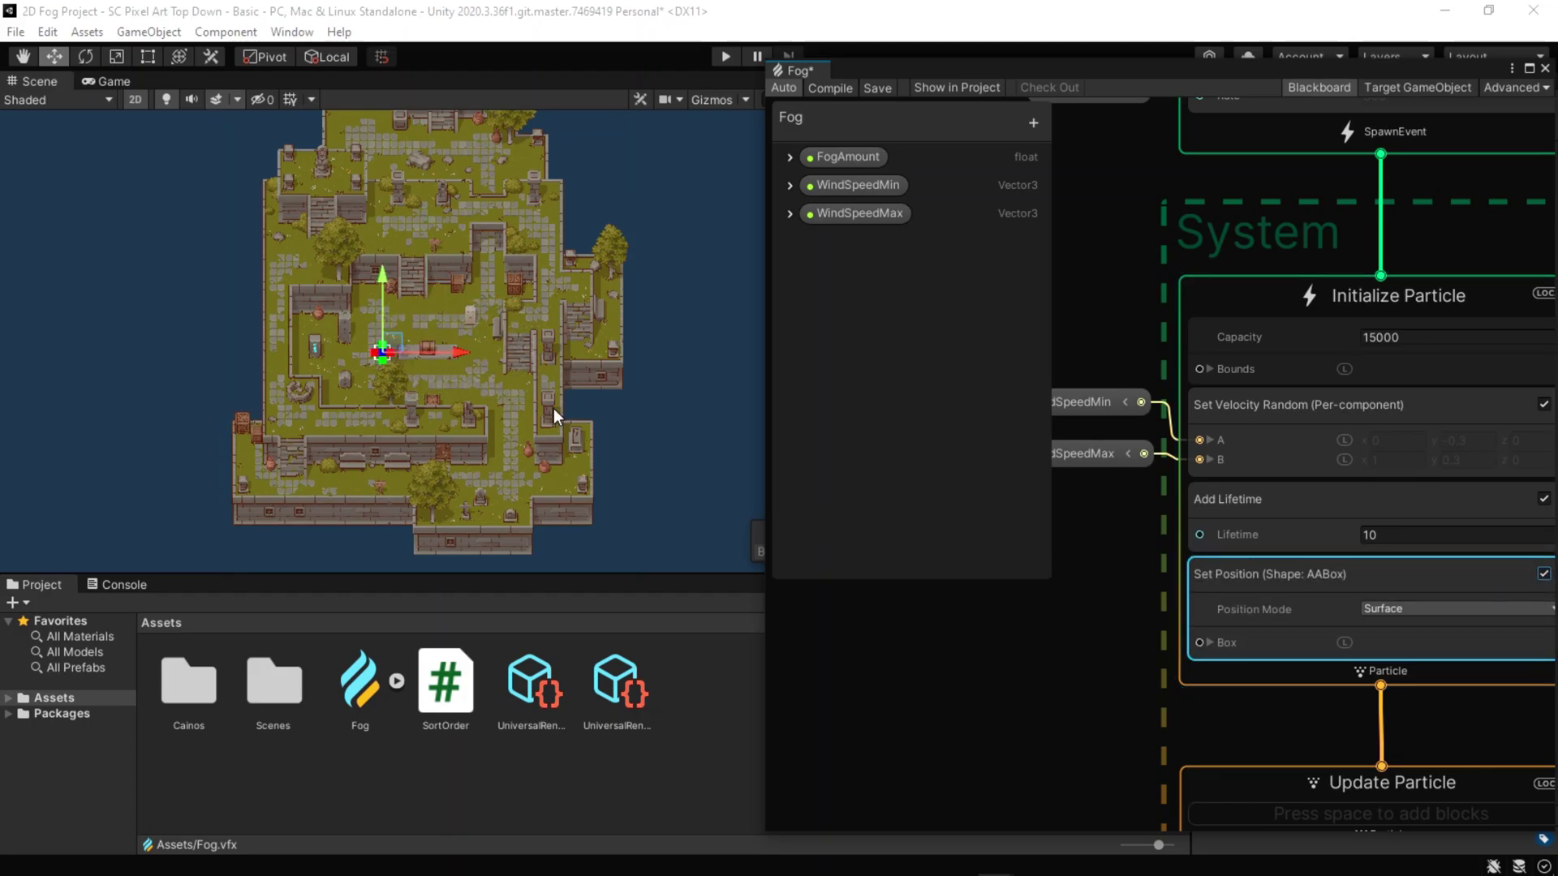
{"action": "scroll", "coordinate": [438, 366], "scroll_direction": "up", "scroll_amount": 2}
{"action": "scroll", "coordinate": [441, 450], "scroll_direction": "up", "scroll_amount": 3}
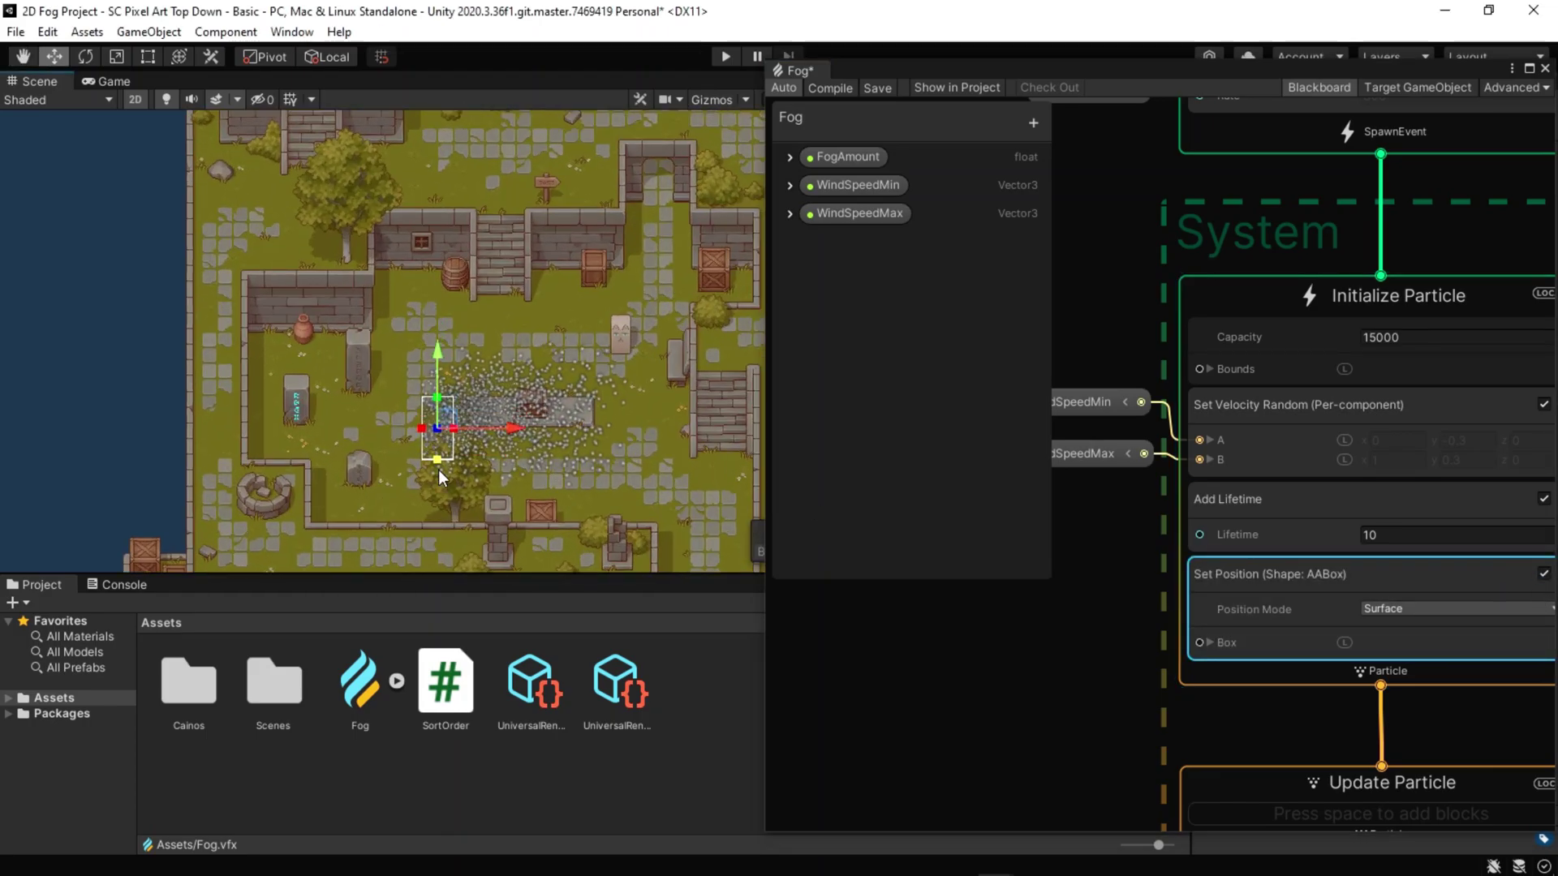
{"action": "left_click", "coordinate": [1401, 608]}
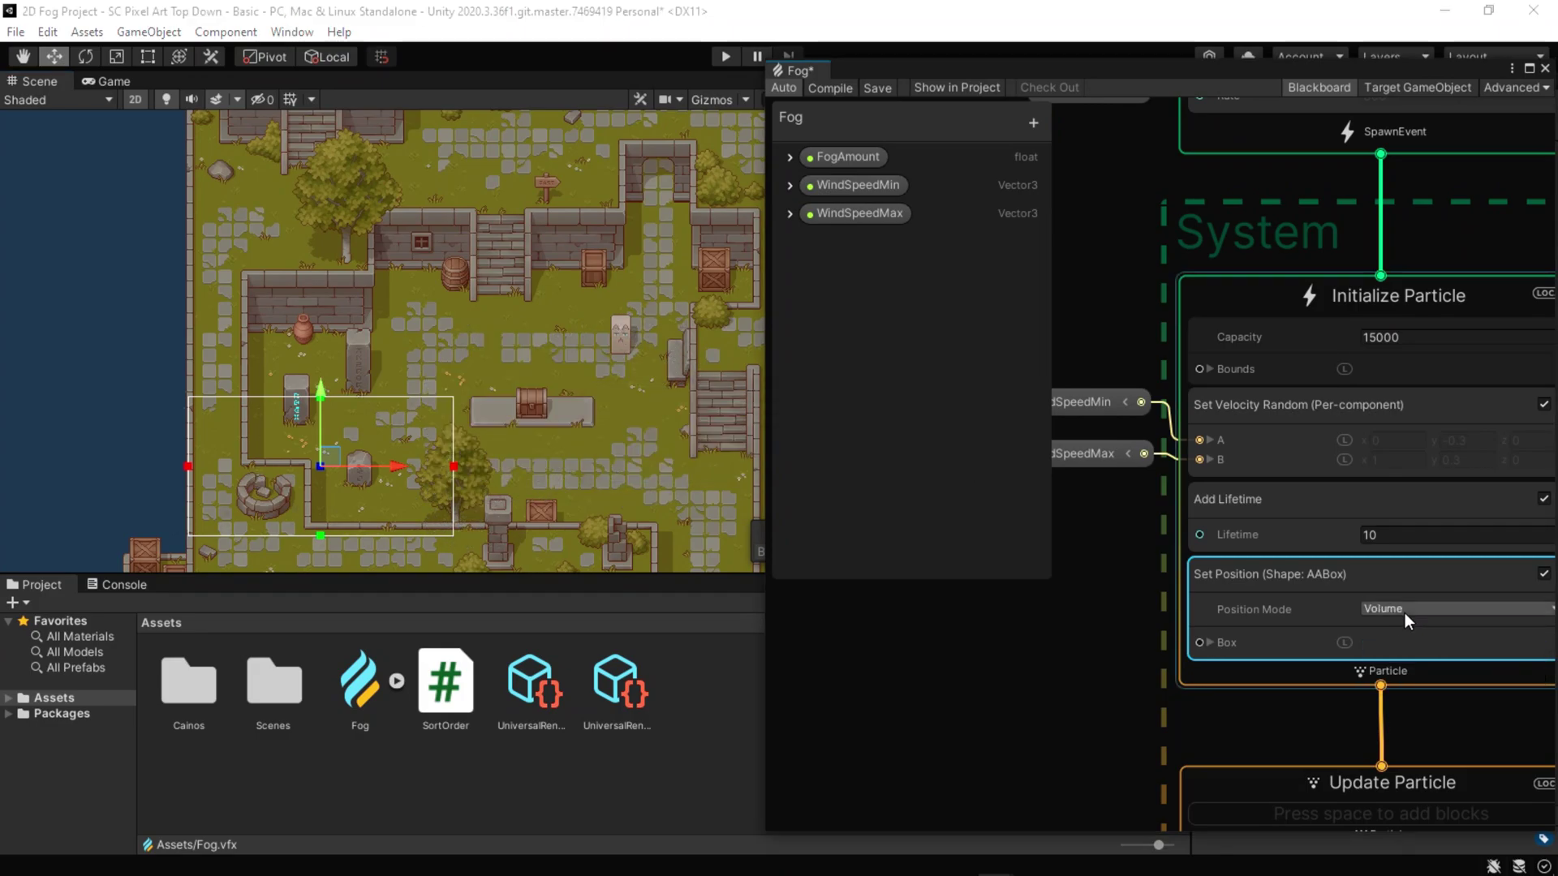
{"action": "left_click", "coordinate": [1406, 609]}
{"action": "left_click", "coordinate": [1406, 624]}
{"action": "scroll", "coordinate": [463, 493], "scroll_direction": "down", "scroll_amount": 4}
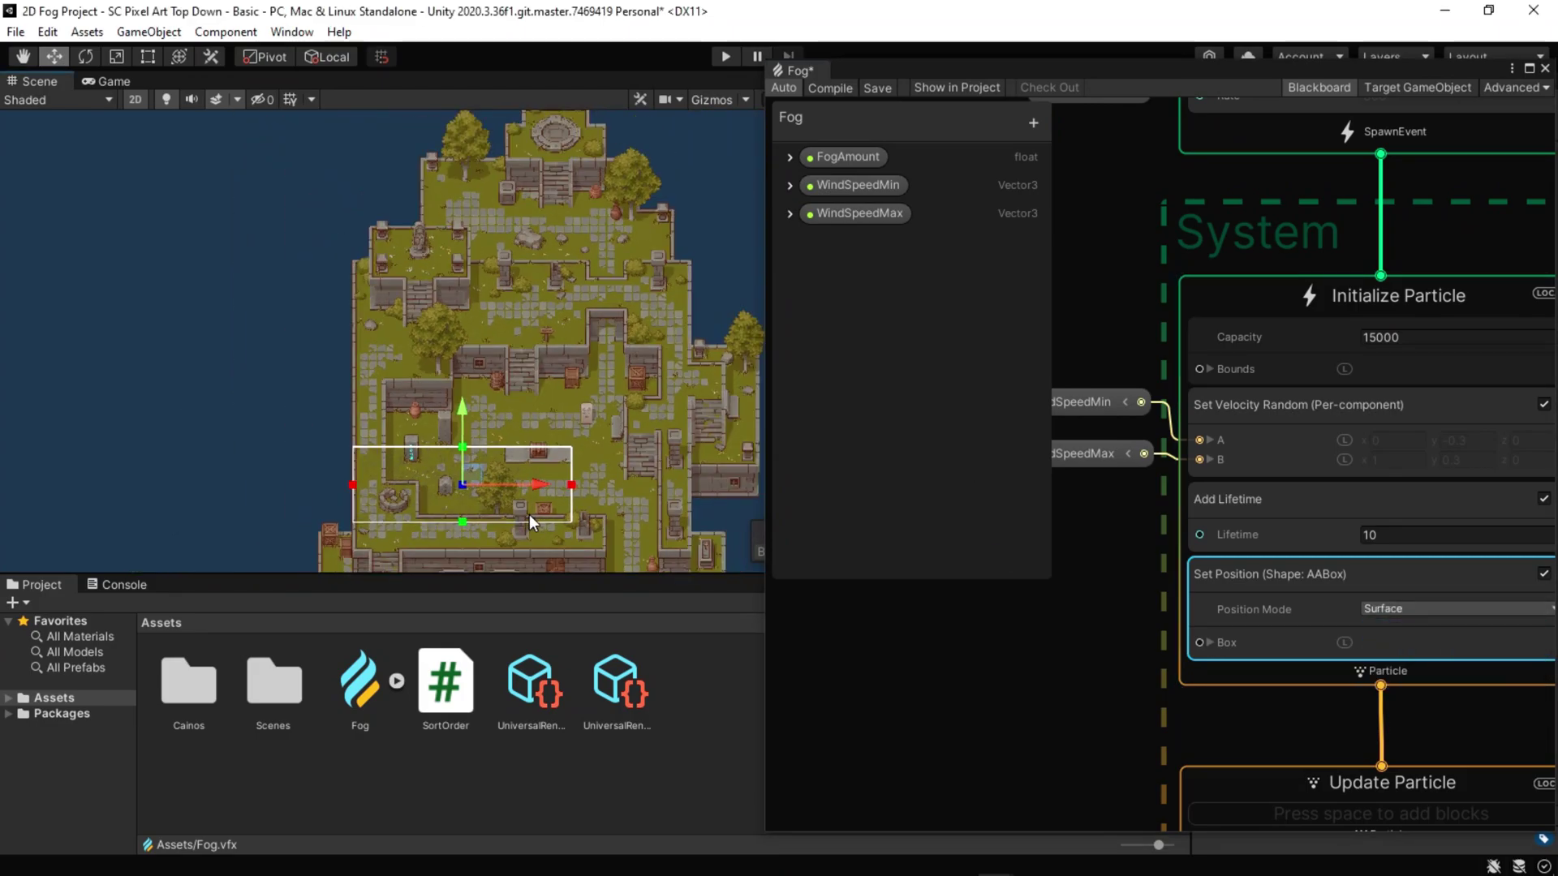
{"action": "middle_click_drag", "start_coordinate": [464, 556], "coordinate": [439, 380]}
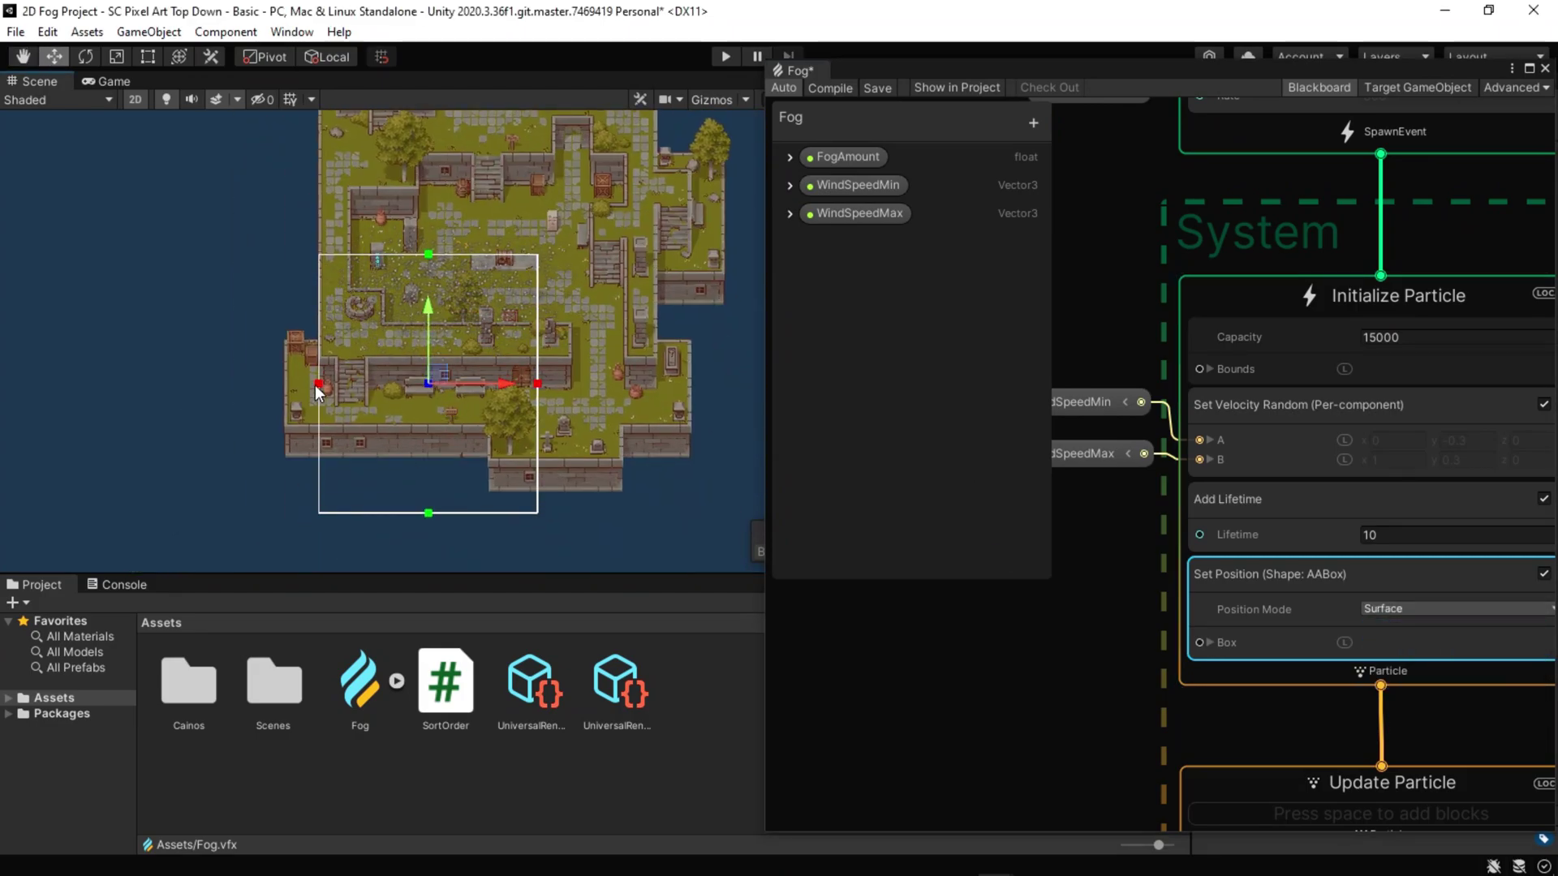
{"action": "scroll", "coordinate": [512, 305], "scroll_direction": "up", "scroll_amount": 3}
{"action": "mouse_move", "coordinate": [511, 366]}
{"action": "middle_mouse_down"}
{"action": "mouse_move", "coordinate": [509, 183]}
{"action": "mouse_move", "coordinate": [493, 361]}
{"action": "mouse_move", "coordinate": [512, 281]}
{"action": "middle_mouse_up"}
{"action": "scroll", "coordinate": [494, 362], "scroll_direction": "up", "scroll_amount": 3}
{"action": "mouse_move", "coordinate": [511, 365]}
{"action": "middle_mouse_down"}
{"action": "mouse_move", "coordinate": [532, 259]}
{"action": "mouse_move", "coordinate": [560, 446]}
{"action": "mouse_move", "coordinate": [566, 305]}
{"action": "middle_mouse_up"}
{"action": "middle_click_drag", "start_coordinate": [565, 365], "coordinate": [570, 300]}
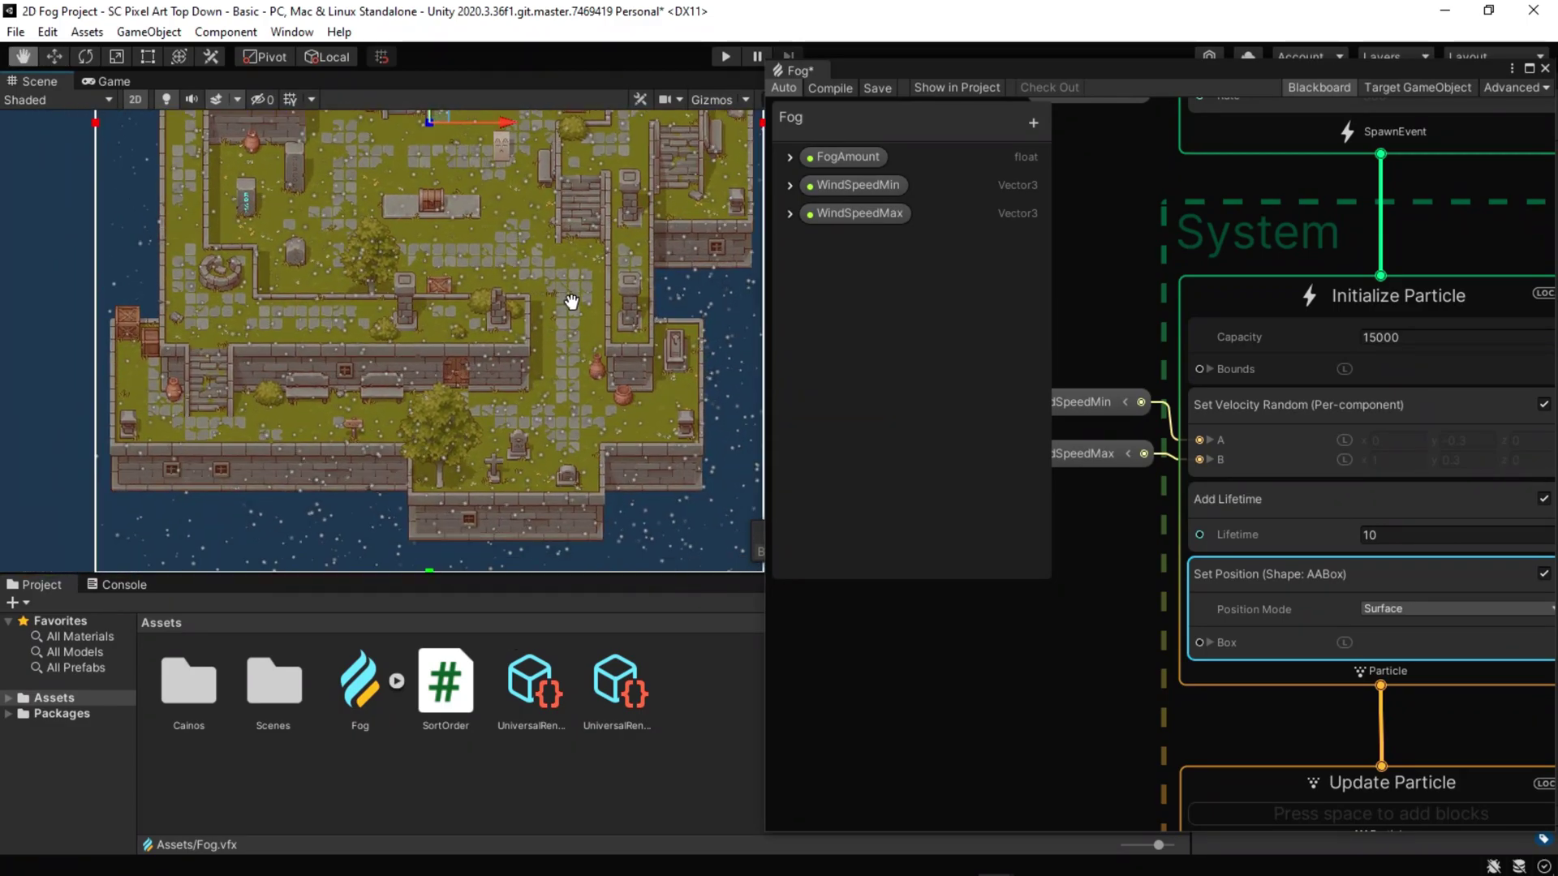
Step: Add a uniform Size Random block to Initialize Particle
{"action": "mouse_move", "coordinate": [1180, 716]}
{"action": "middle_mouse_down"}
{"action": "mouse_move", "coordinate": [1111, 661]}
{"action": "mouse_move", "coordinate": [1220, 614]}
{"action": "middle_mouse_up"}
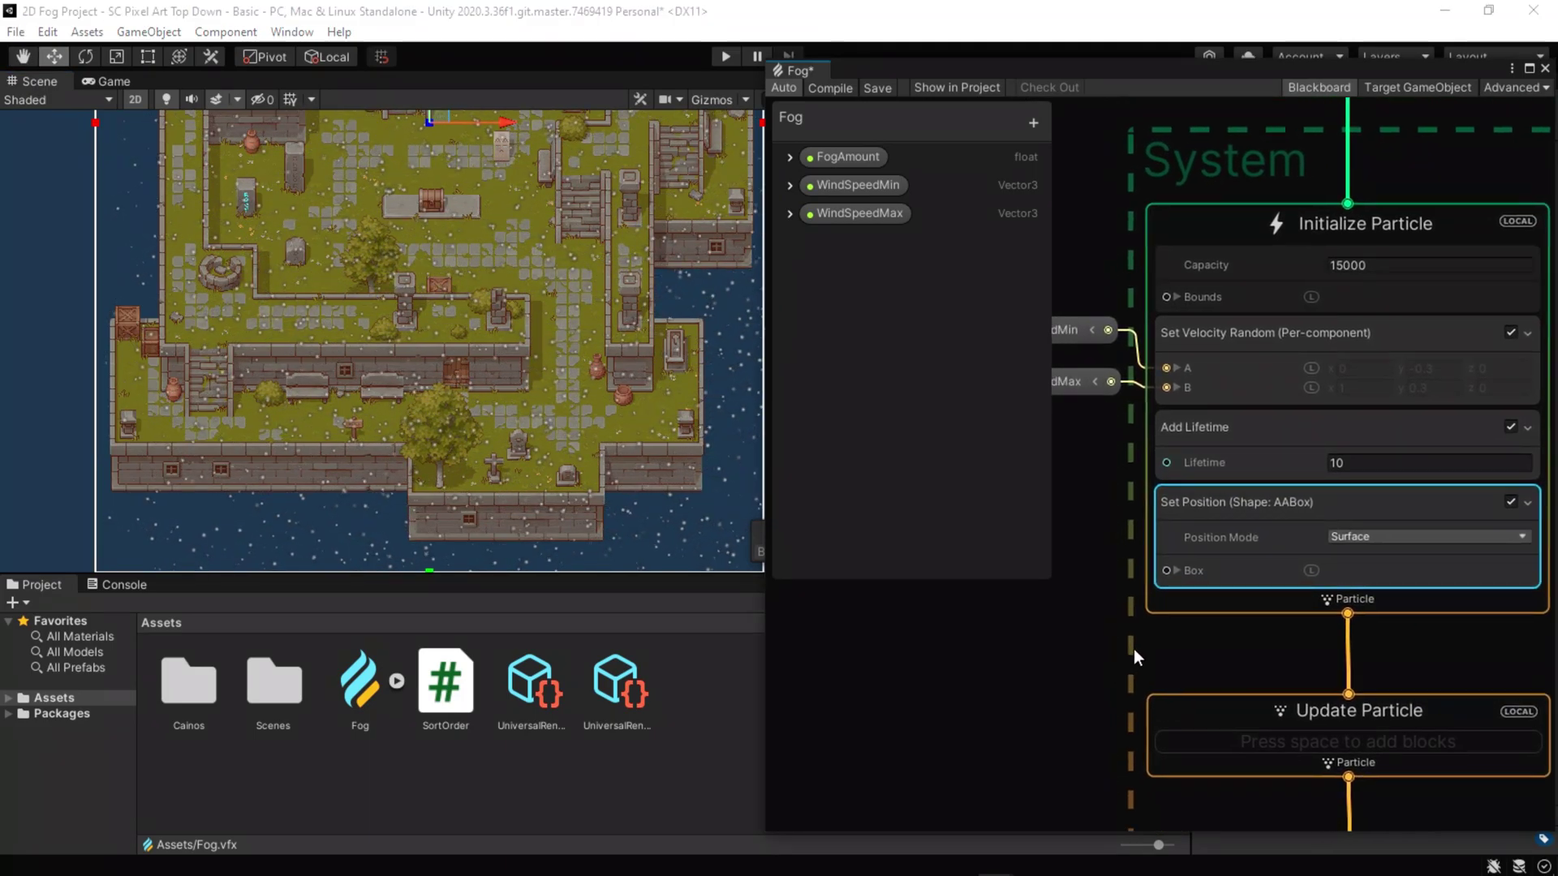
{"action": "right_click", "coordinate": [1240, 598]}
{"action": "left_click", "coordinate": [1272, 606]}
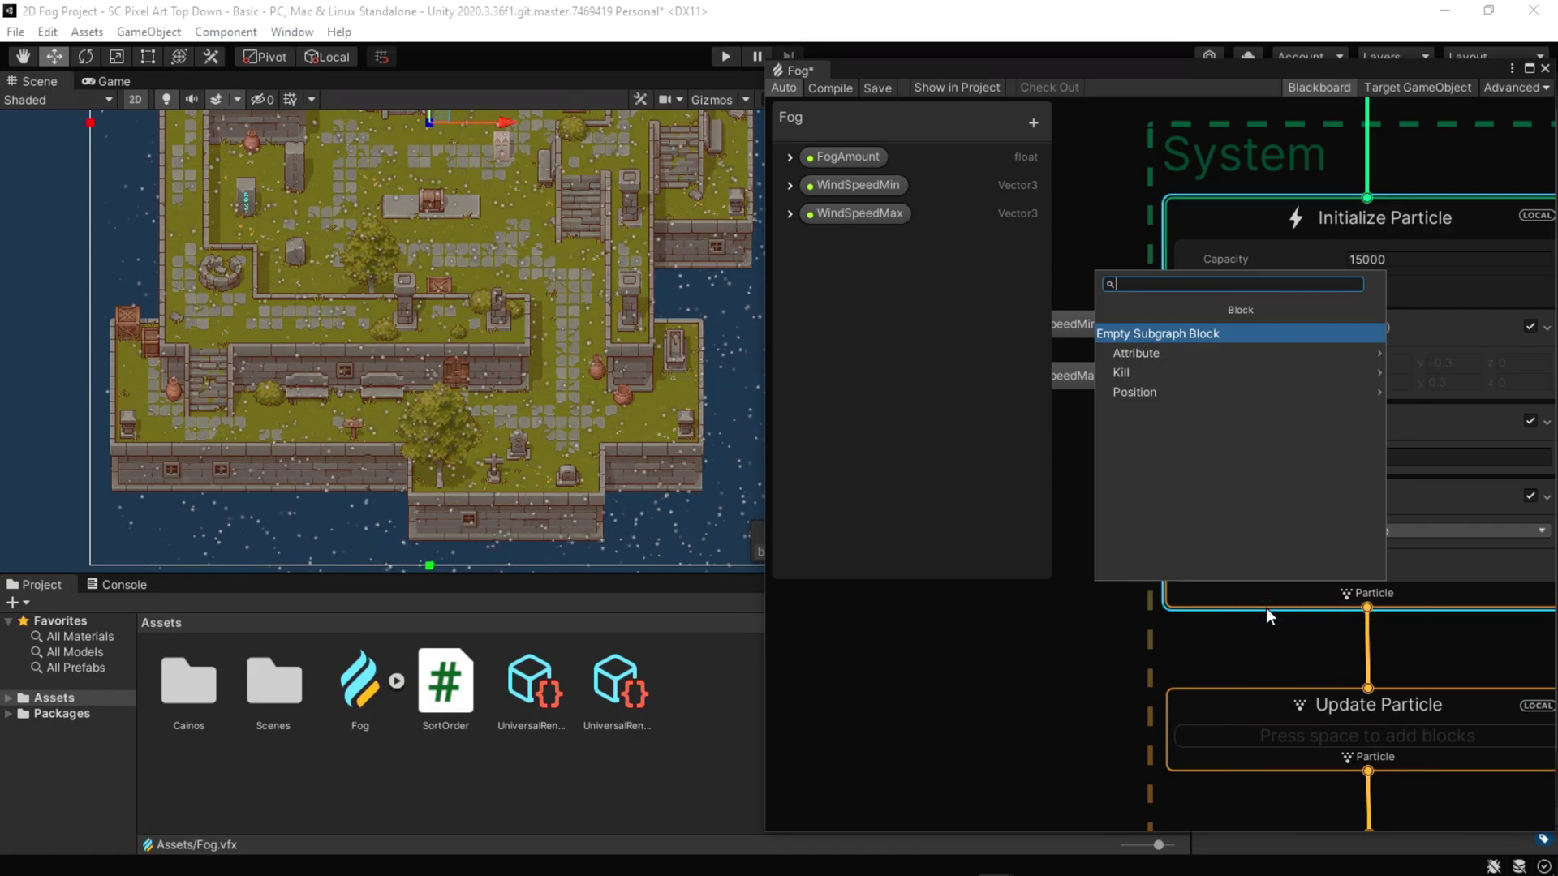
{"action": "type", "text": "random size"}
{"action": "left_click", "coordinate": [1172, 339]}
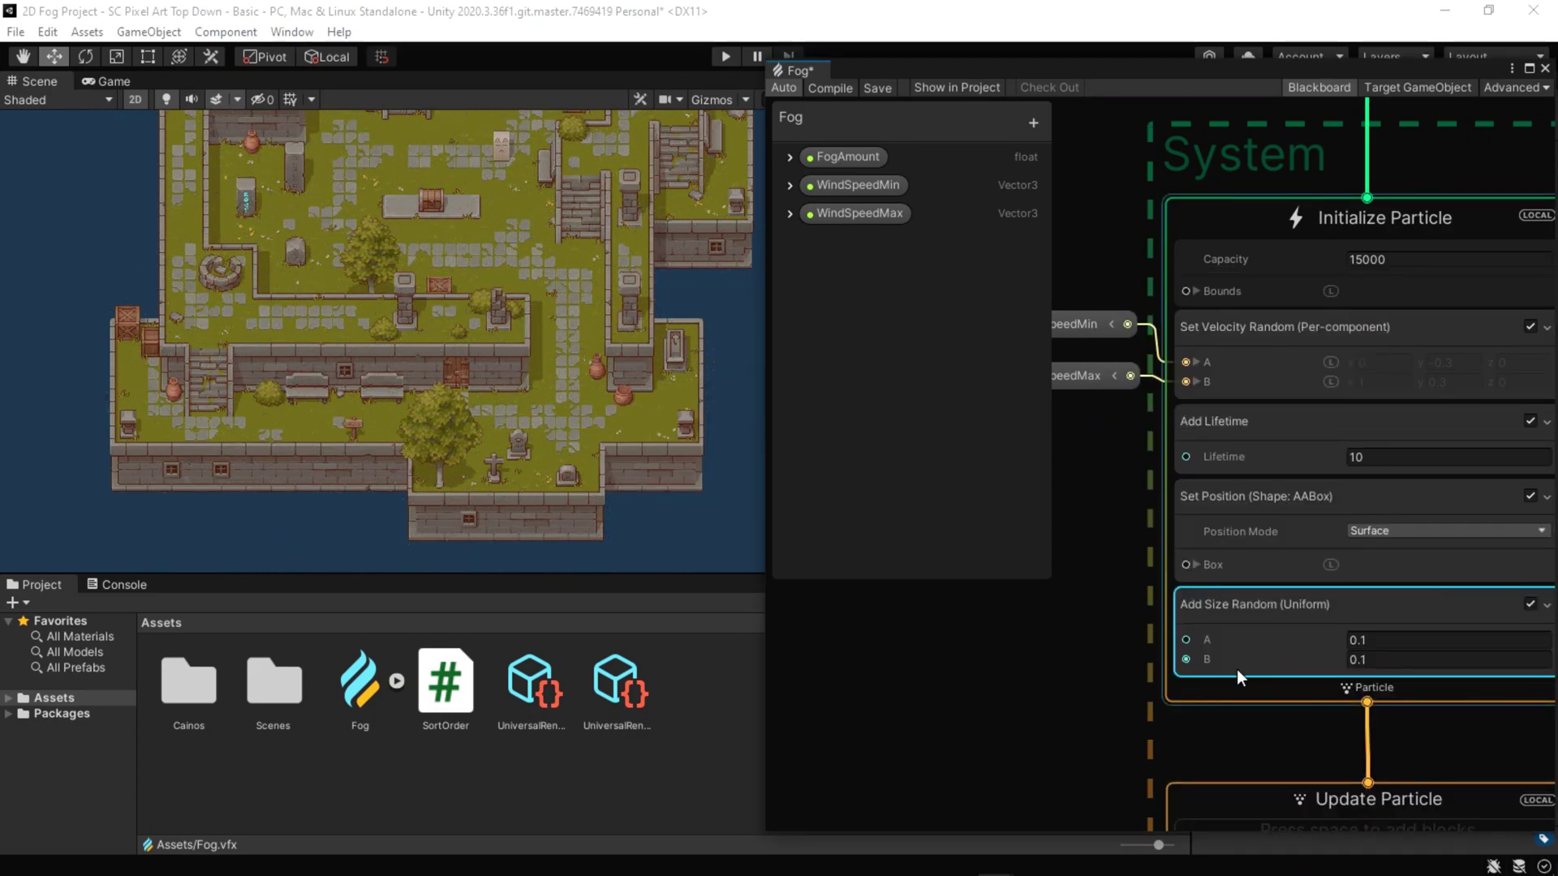
Step: Create two float Blackboard properties named FogSizeMin and FogSizeMax
{"action": "middle_click_drag", "start_coordinate": [1205, 672], "coordinate": [1180, 572]}
{"action": "left_click", "coordinate": [1032, 123]}
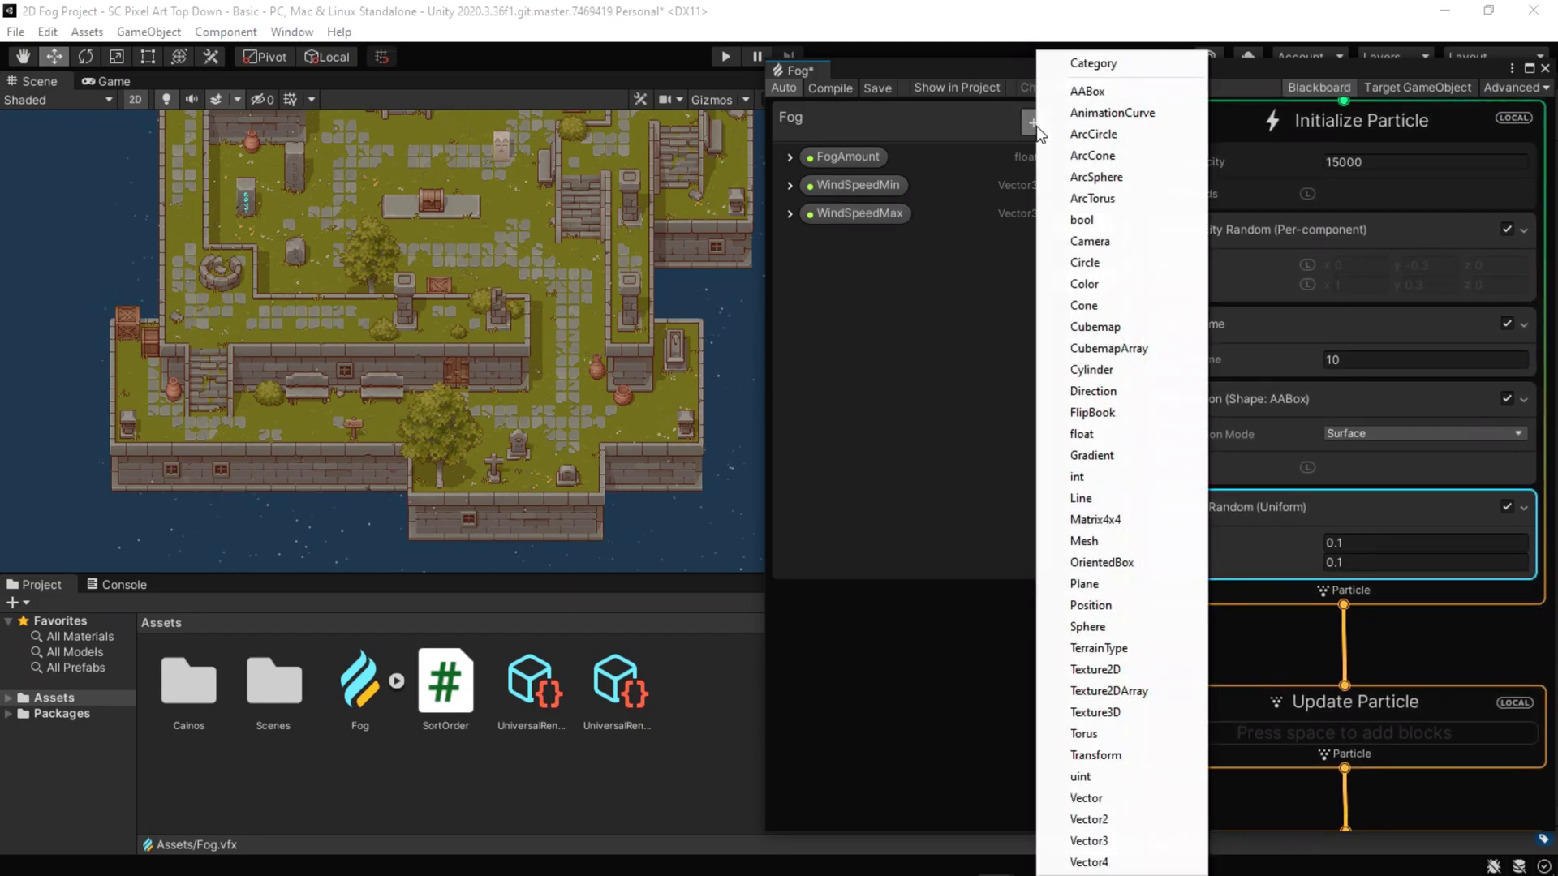
{"action": "left_click", "coordinate": [1102, 437]}
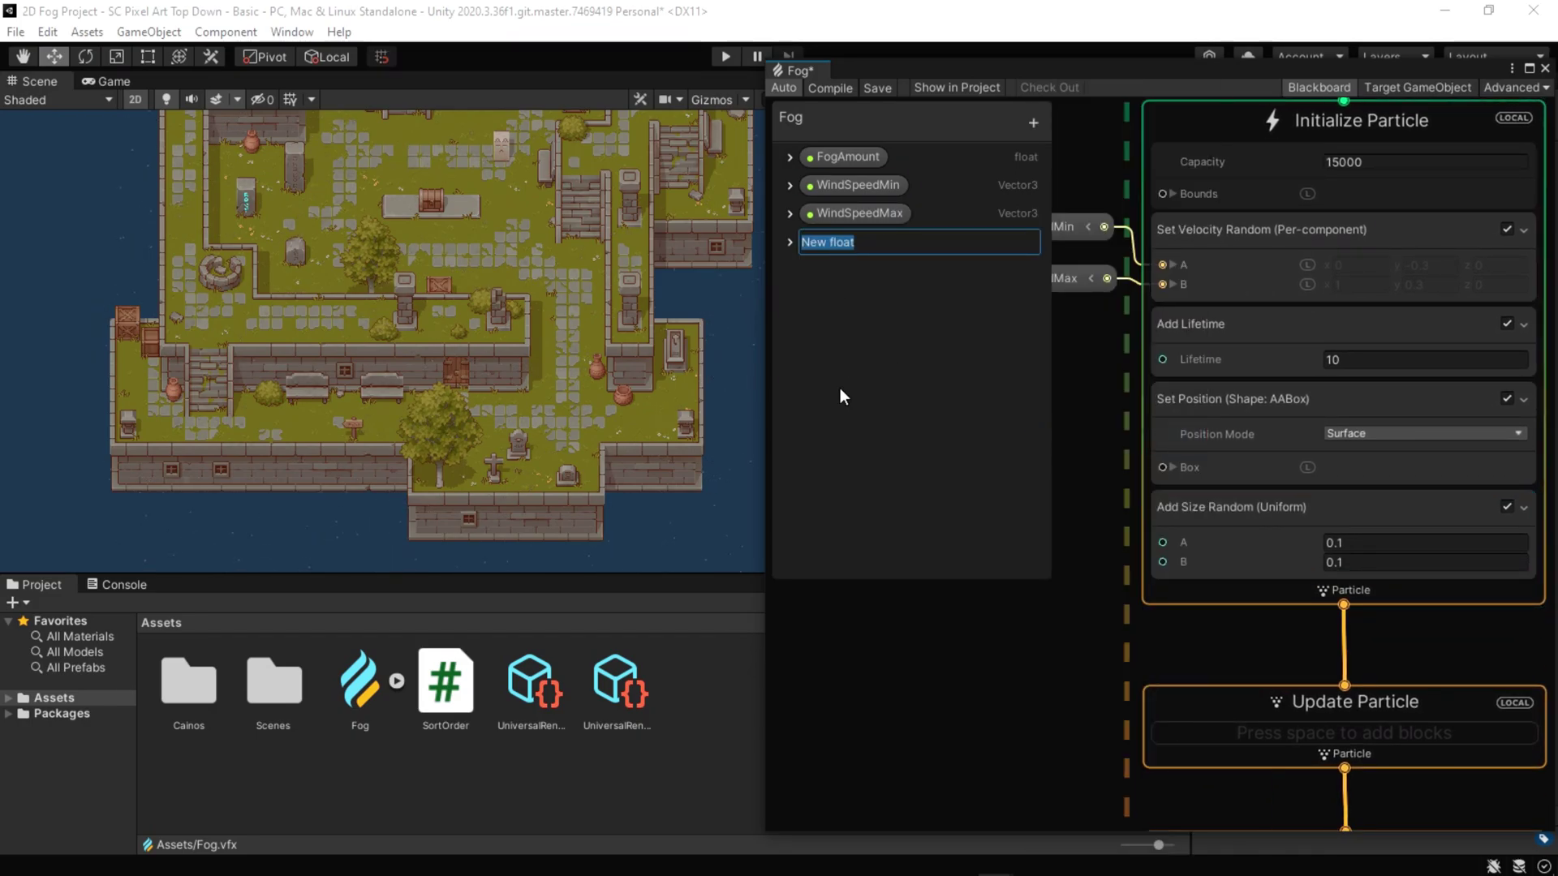
{"action": "type", "text": "FogSizeMin"}
{"action": "key", "text": "Return"}
{"action": "left_click", "coordinate": [1033, 122]}
{"action": "left_click", "coordinate": [1090, 435]}
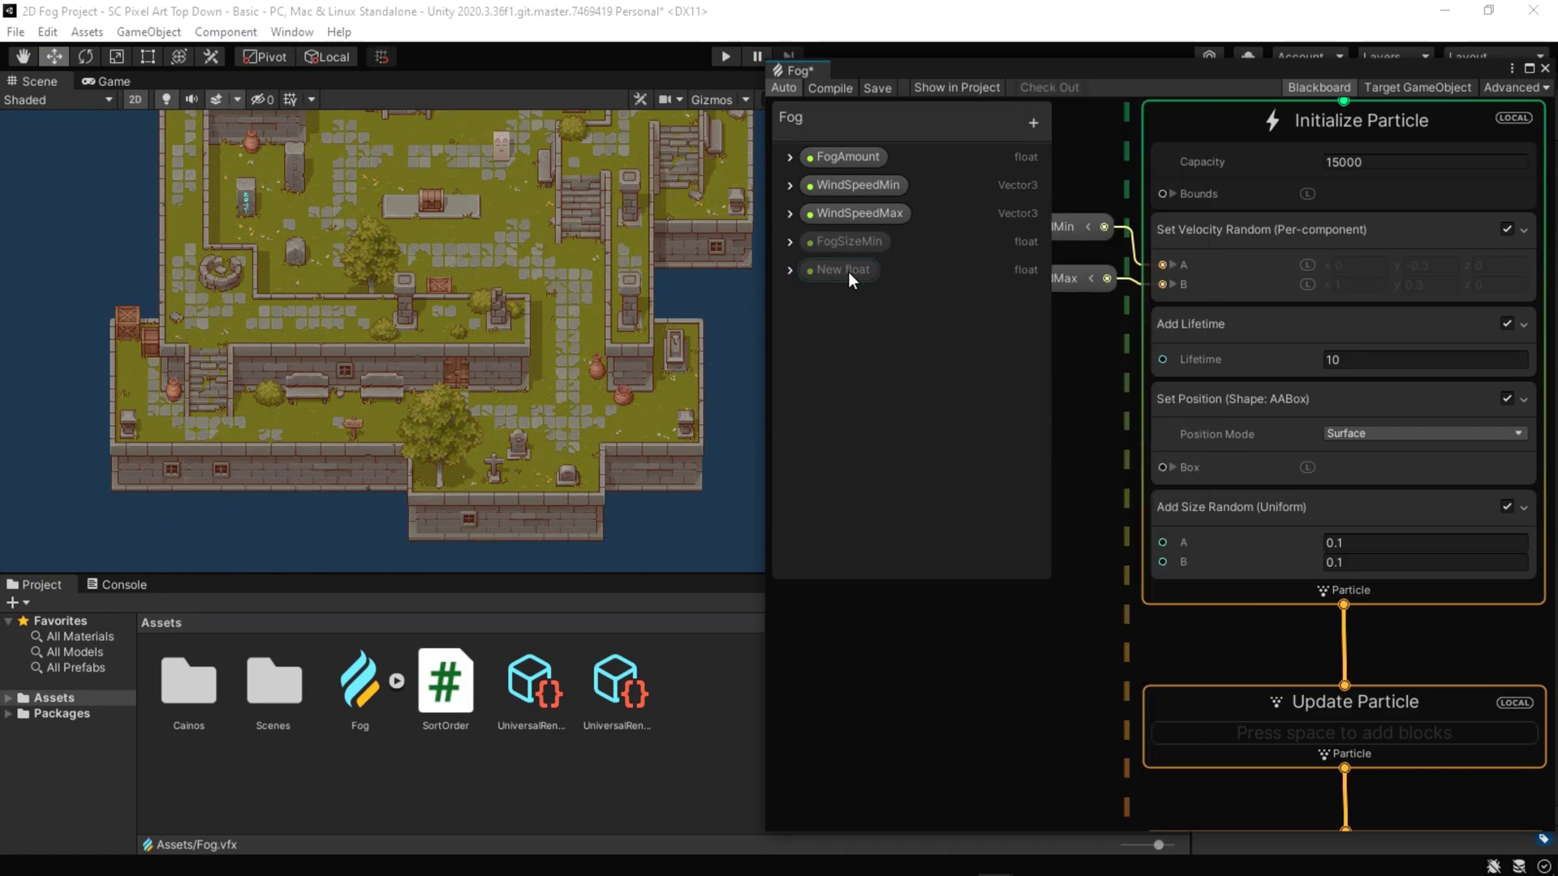
{"action": "type", "text": "FogSizeMax"}
{"action": "key", "text": "Return"}
Step: Set FogSizeMin's value to 5 and FogSizeMax's value to 12
{"action": "left_click", "coordinate": [791, 241]}
{"action": "left_click", "coordinate": [955, 282]}
{"action": "type", "text": "4"}
{"action": "key", "text": "BackSpace"}
{"action": "type", "text": "5"}
{"action": "key", "text": "Return"}
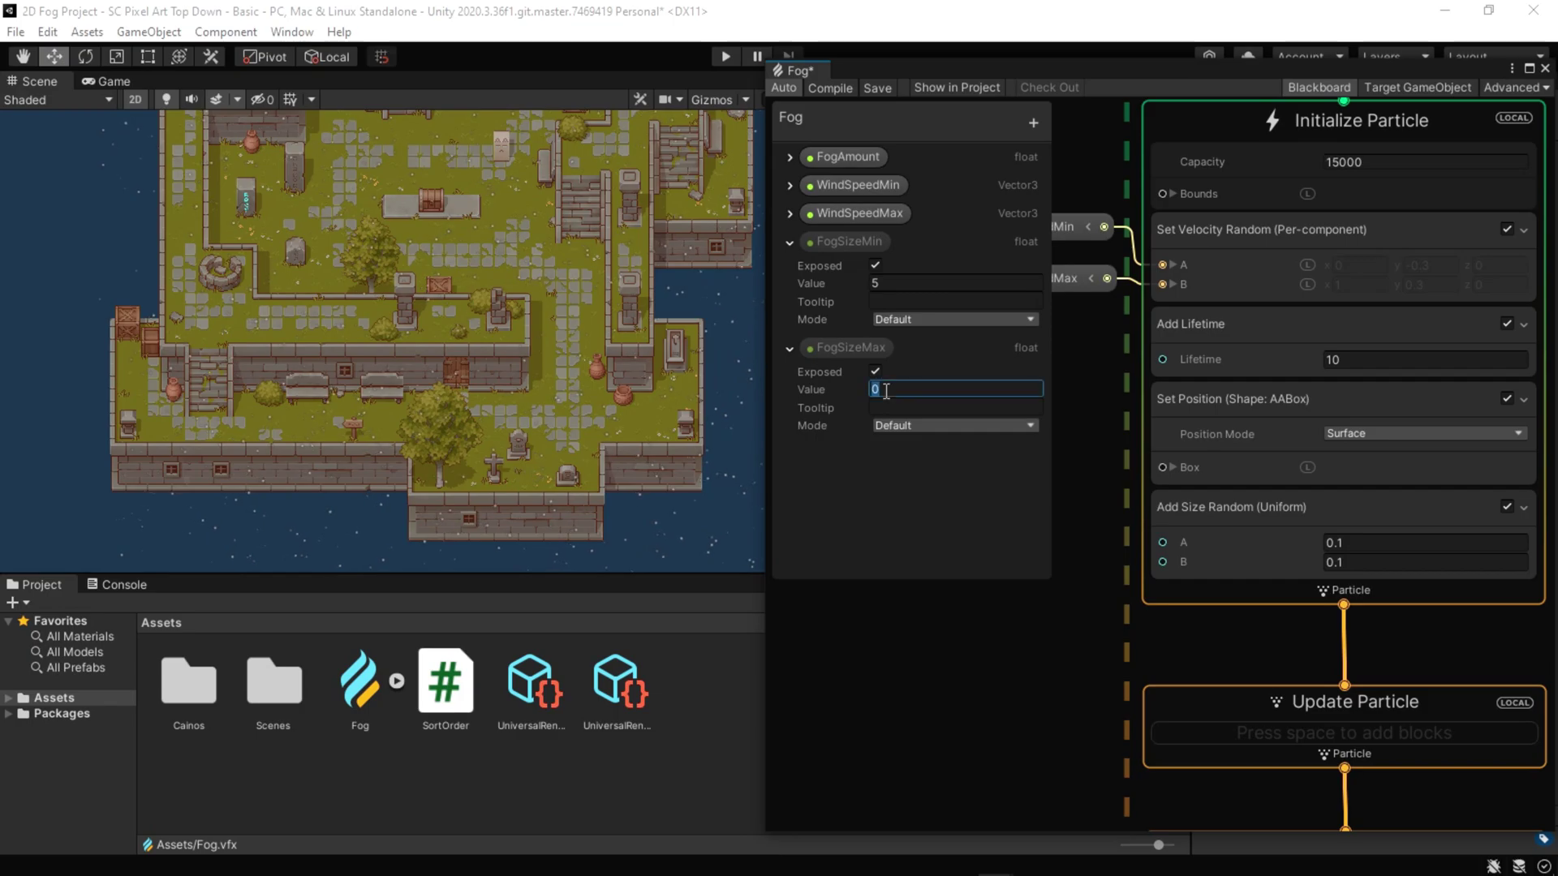
{"action": "type", "text": "12"}
{"action": "key", "text": "Return"}
Step: Wire FogSizeMin and FogSizeMax into the random size block's A and B inputs
{"action": "middle_click_drag", "start_coordinate": [1096, 608], "coordinate": [1150, 625]}
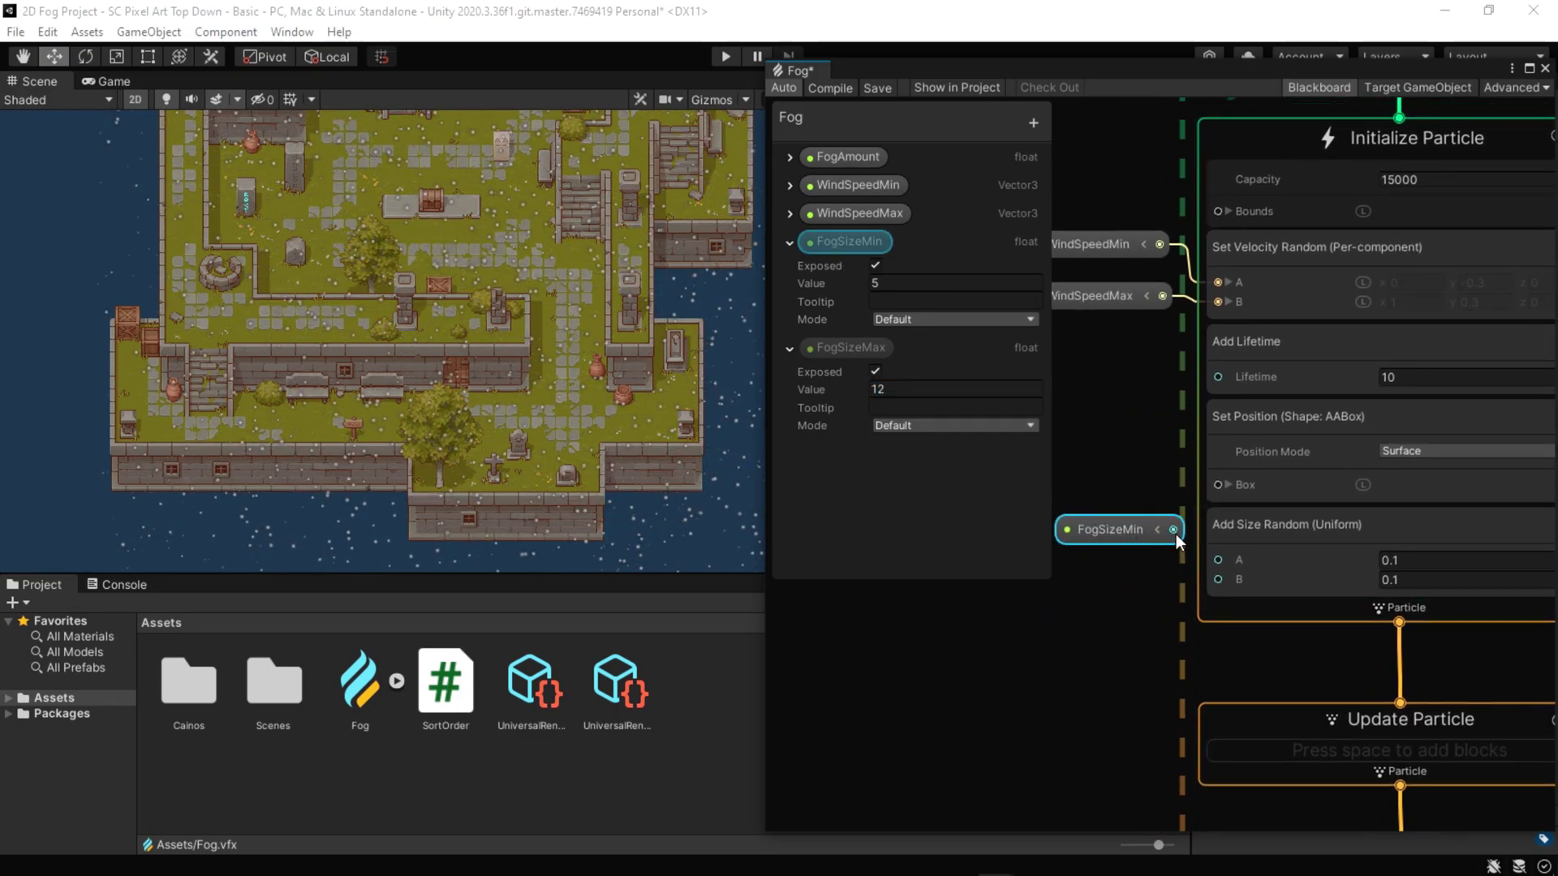
{"action": "mouse_move", "coordinate": [1173, 529]}
{"action": "left_mouse_down"}
{"action": "mouse_move", "coordinate": [1219, 560]}
{"action": "mouse_move", "coordinate": [1219, 579]}
{"action": "left_mouse_up"}
{"action": "left_click", "coordinate": [1176, 634]}
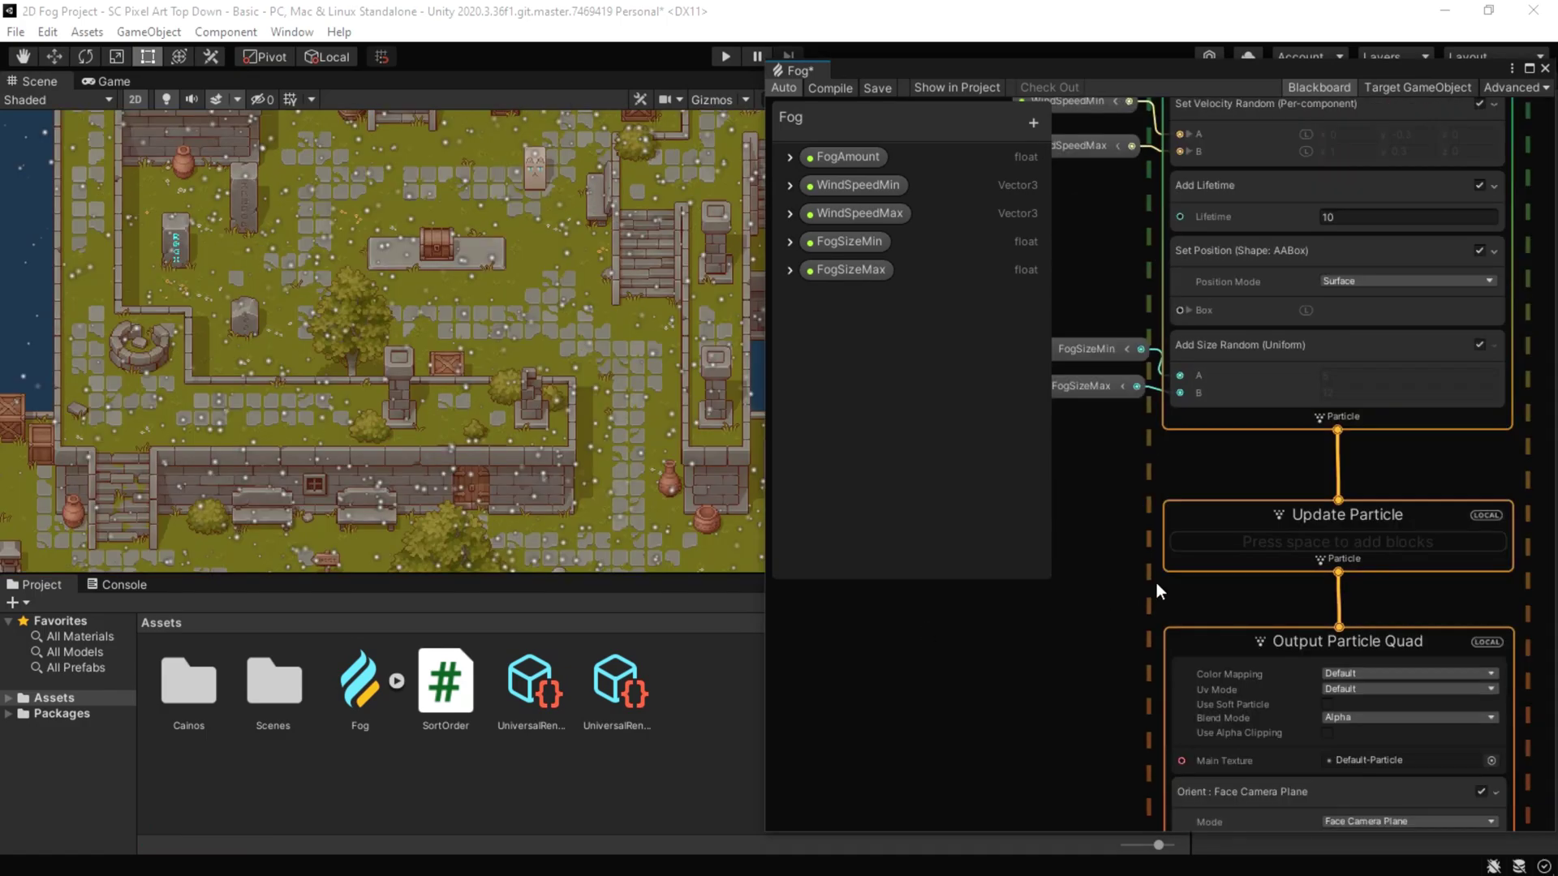
Step: Add a Collide with Sphere block to the Update Particle context
{"action": "left_click", "coordinate": [1208, 560]}
{"action": "right_click", "coordinate": [1208, 558]}
{"action": "left_click", "coordinate": [1253, 573]}
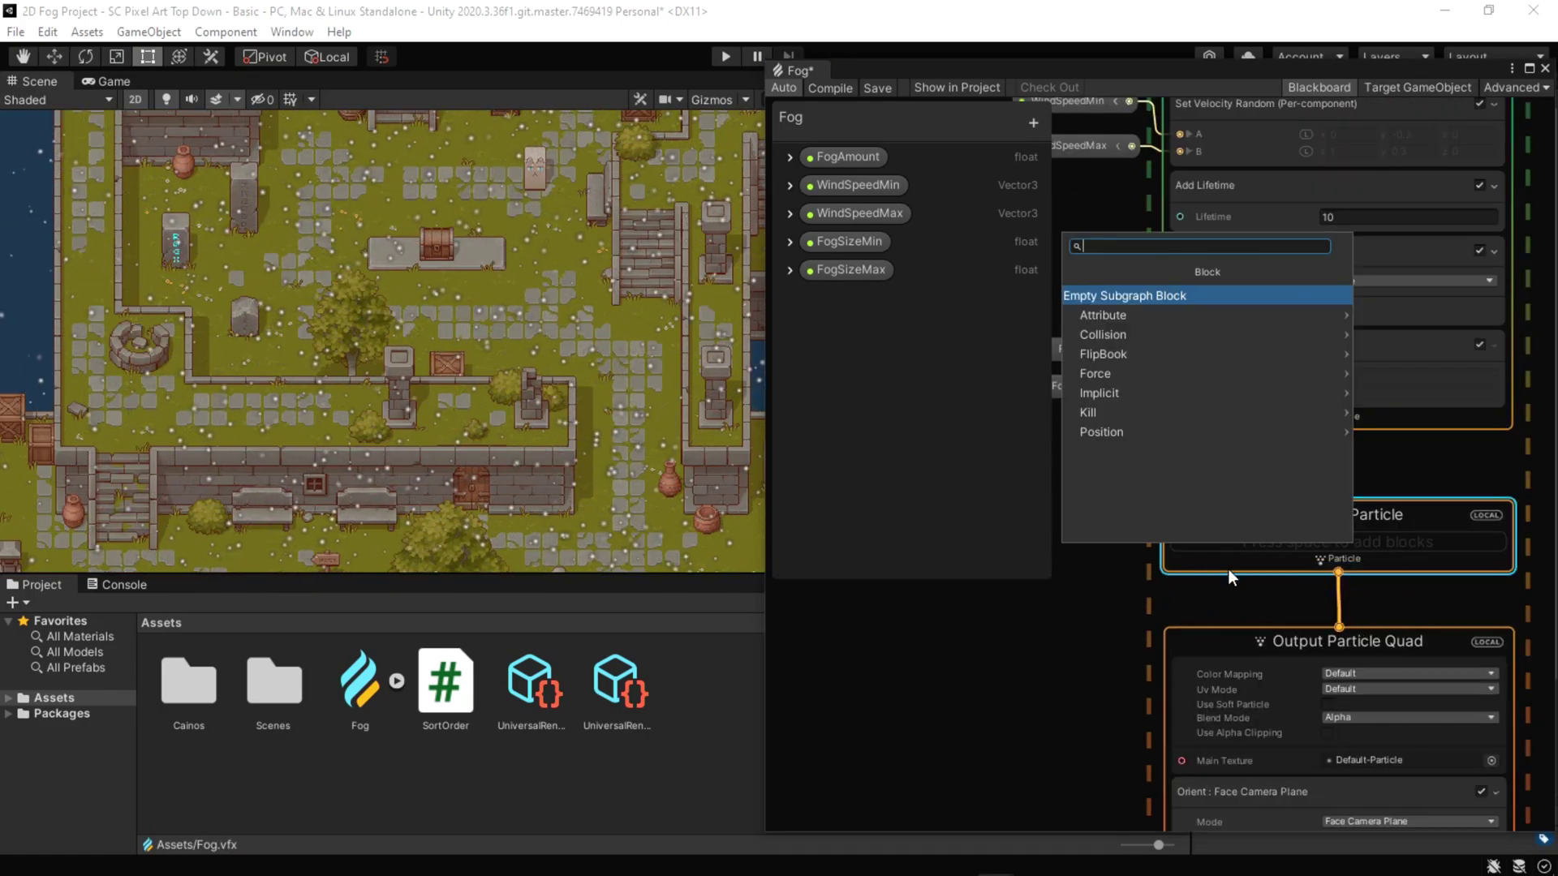
{"action": "type", "text": "a"}
{"action": "key", "text": "BackSpace"}
{"action": "type", "text": "collide"}
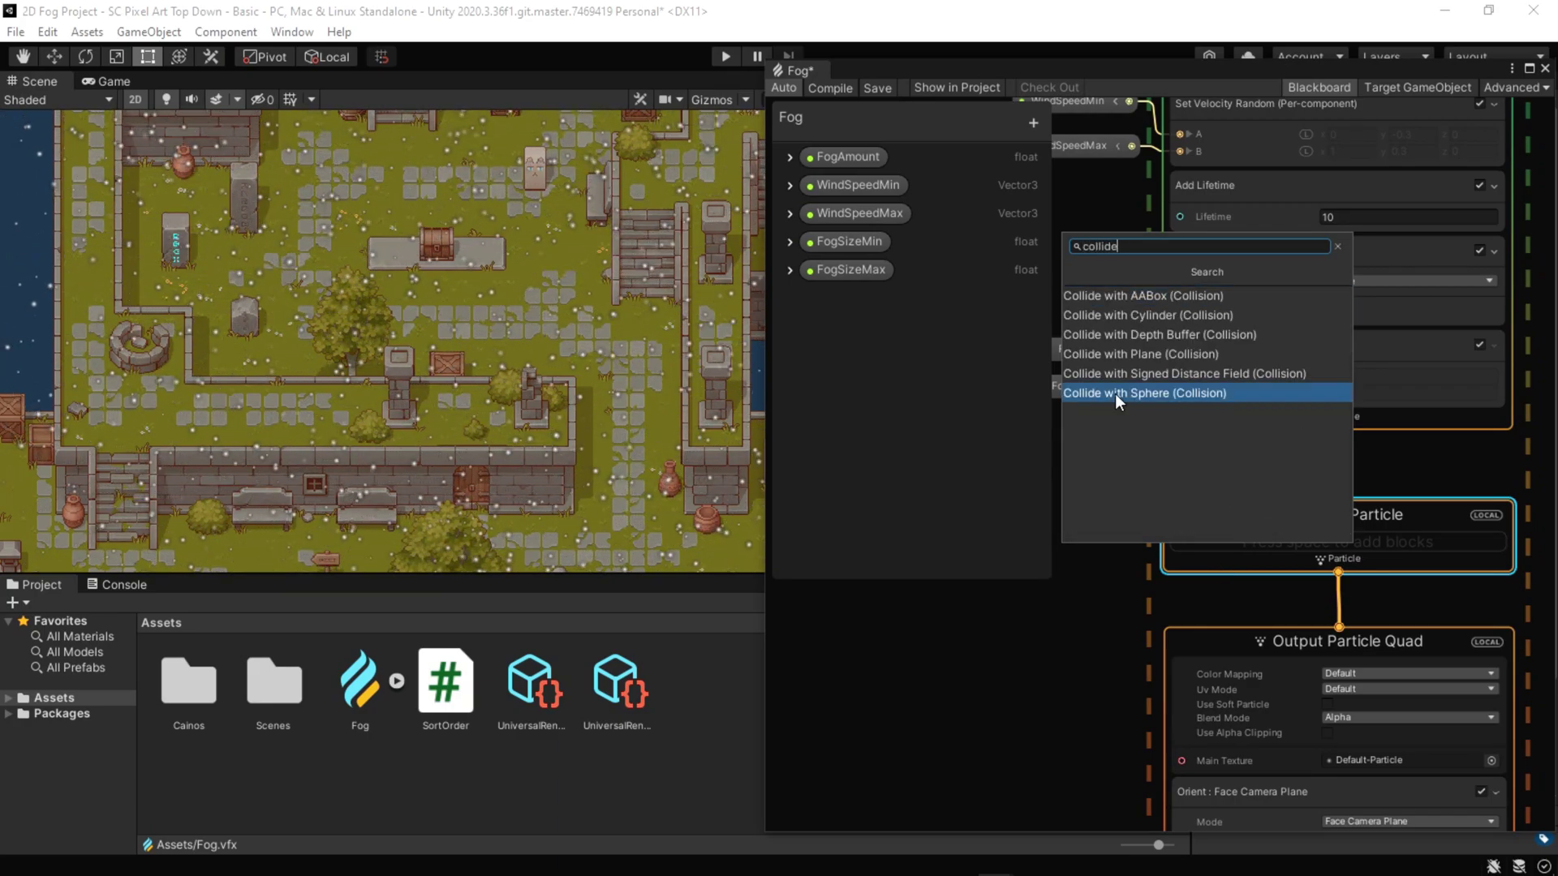
{"action": "left_click", "coordinate": [1144, 392]}
{"action": "scroll", "coordinate": [1110, 608], "scroll_direction": "up", "scroll_amount": 2}
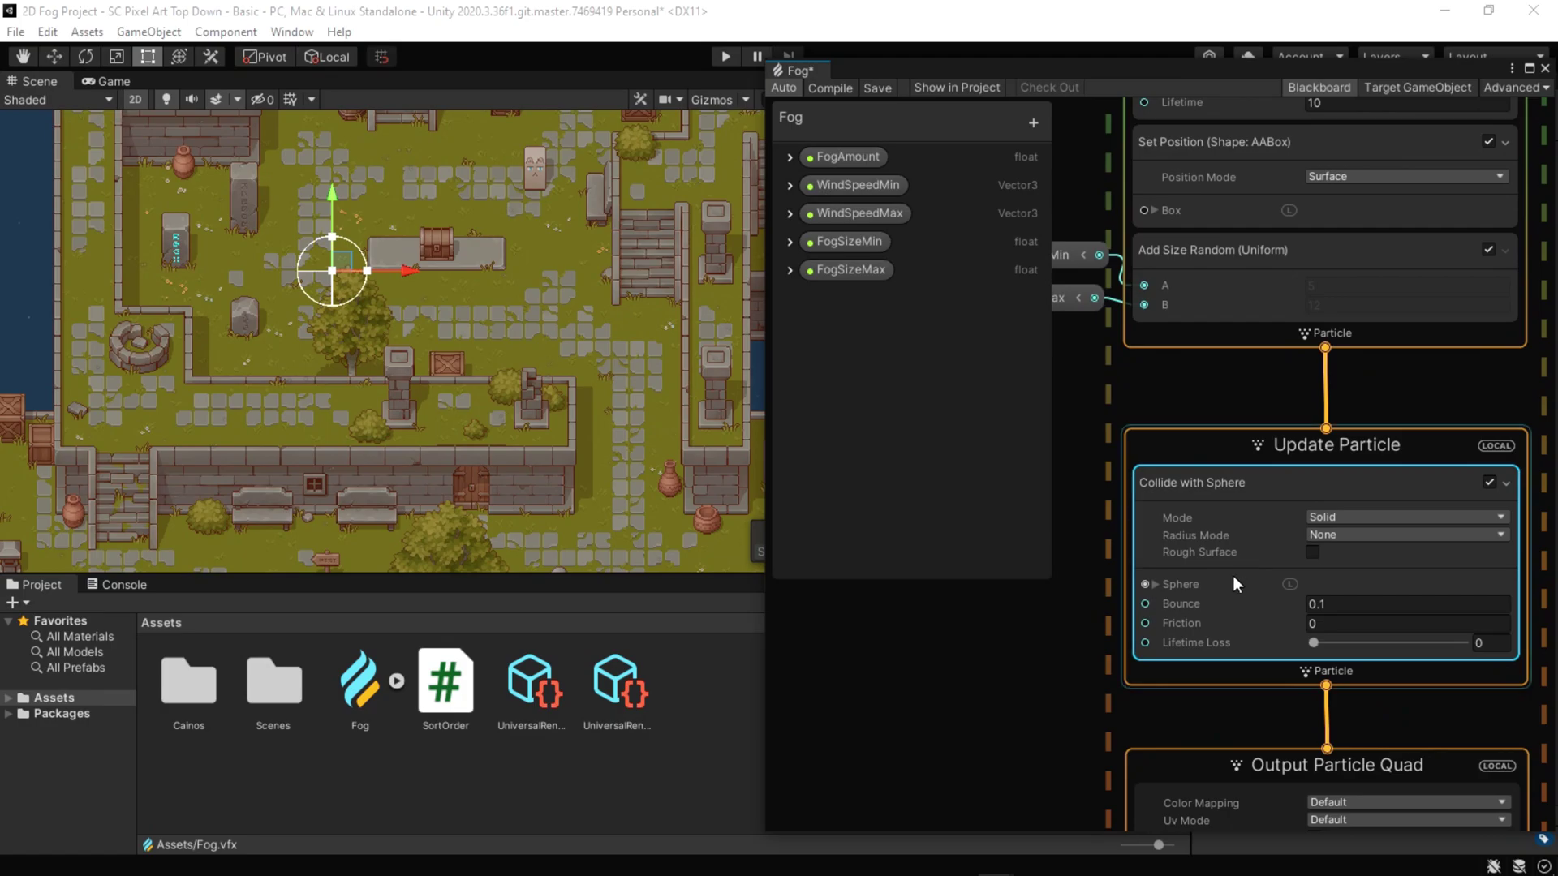
Step: Set the sphere's Radius Mode to From Size, Bounce to 3 and Lifetime Loss to 1
{"action": "left_click", "coordinate": [1400, 534]}
{"action": "left_click", "coordinate": [1364, 577]}
{"action": "left_click", "coordinate": [1353, 604]}
{"action": "type", "text": "3"}
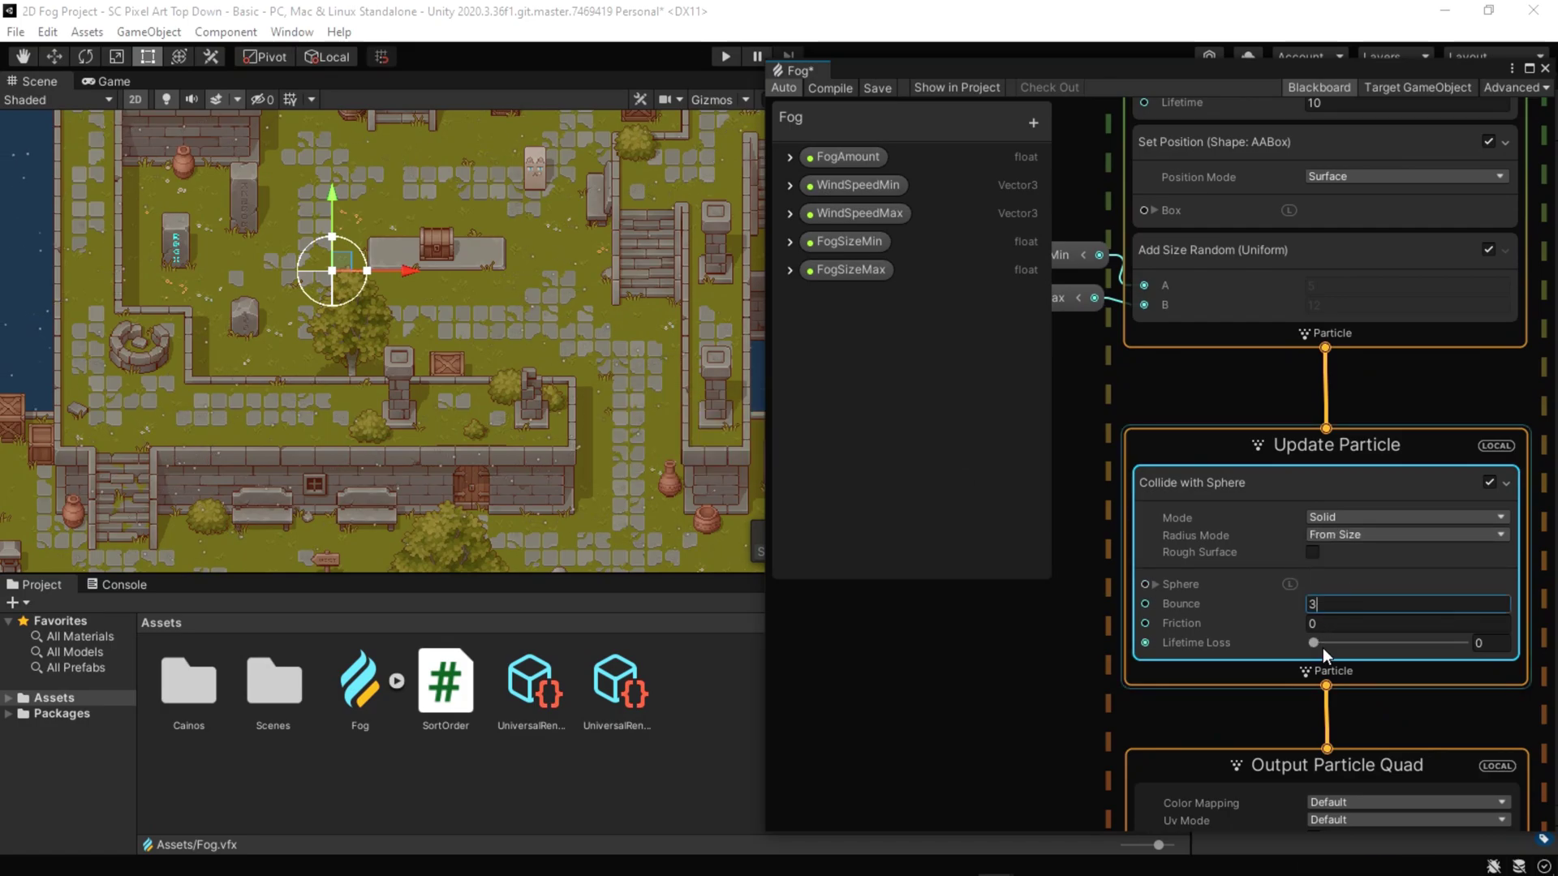
{"action": "left_click_drag", "start_coordinate": [1315, 644], "coordinate": [1469, 642]}
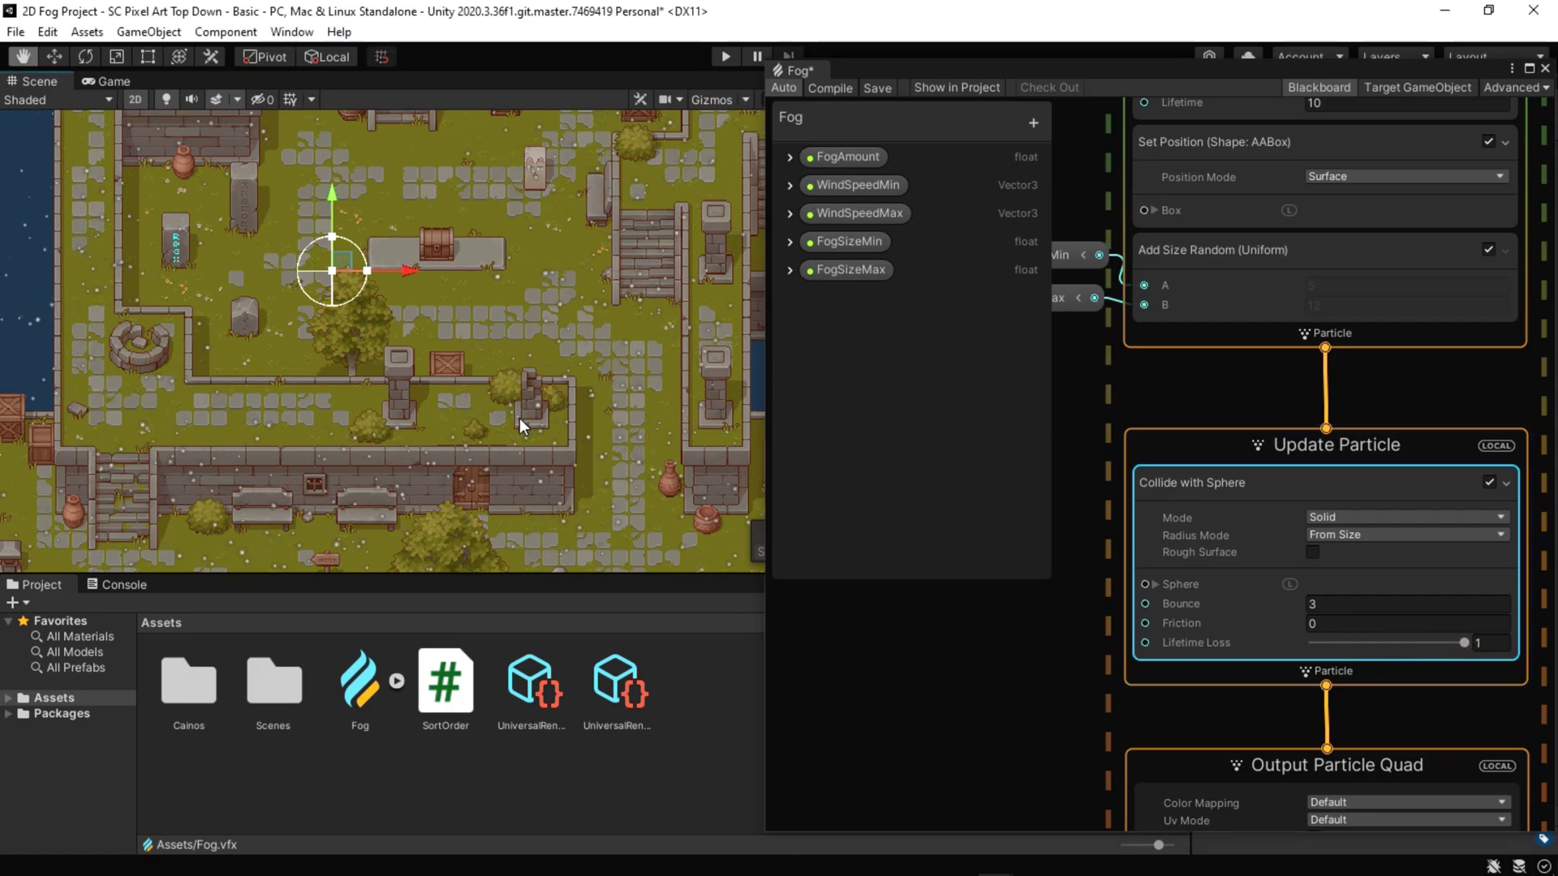
{"action": "scroll", "coordinate": [517, 385], "scroll_direction": "down", "scroll_amount": 3}
{"action": "middle_click_drag", "start_coordinate": [518, 385], "coordinate": [427, 584]}
{"action": "scroll", "coordinate": [428, 366], "scroll_direction": "up", "scroll_amount": 3}
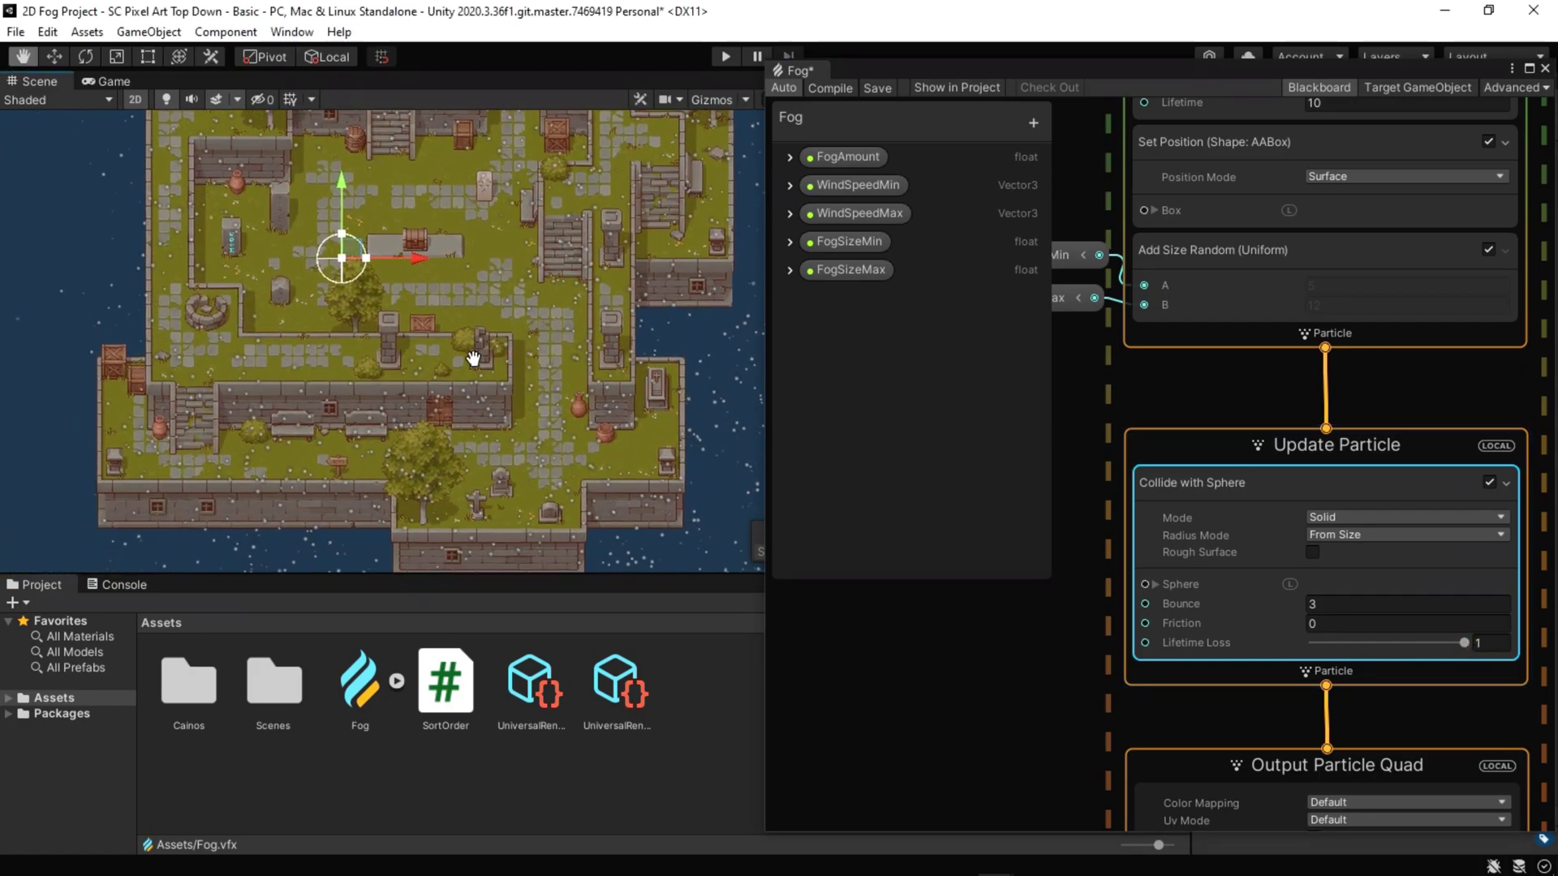
{"action": "middle_click_drag", "start_coordinate": [511, 351], "coordinate": [431, 311]}
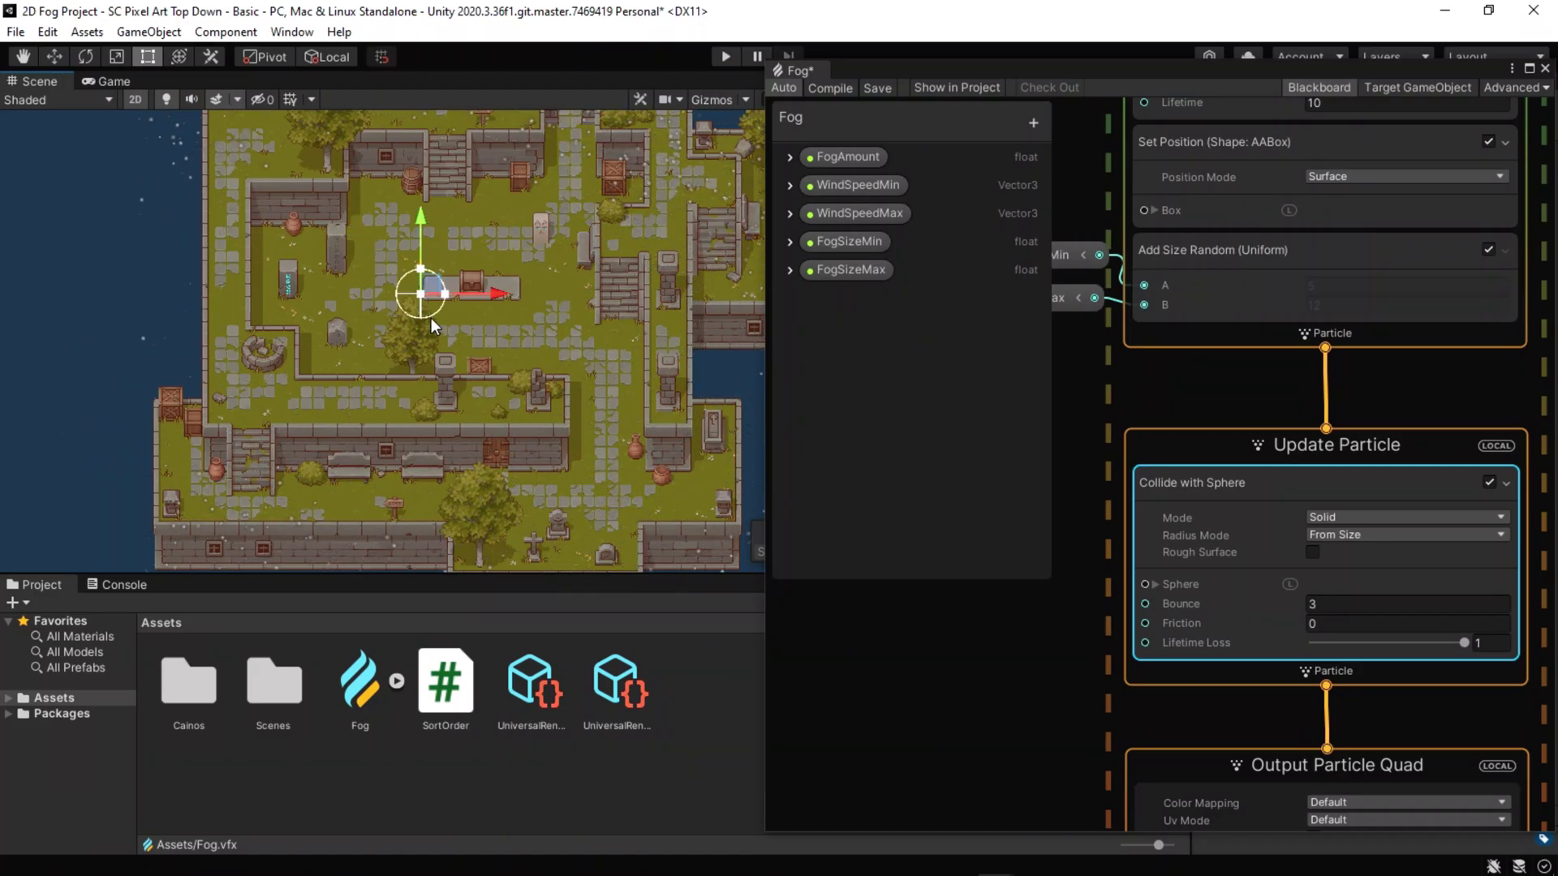
{"action": "scroll", "coordinate": [477, 380], "scroll_direction": "up", "scroll_amount": 3}
{"action": "middle_click_drag", "start_coordinate": [477, 380], "coordinate": [666, 435]}
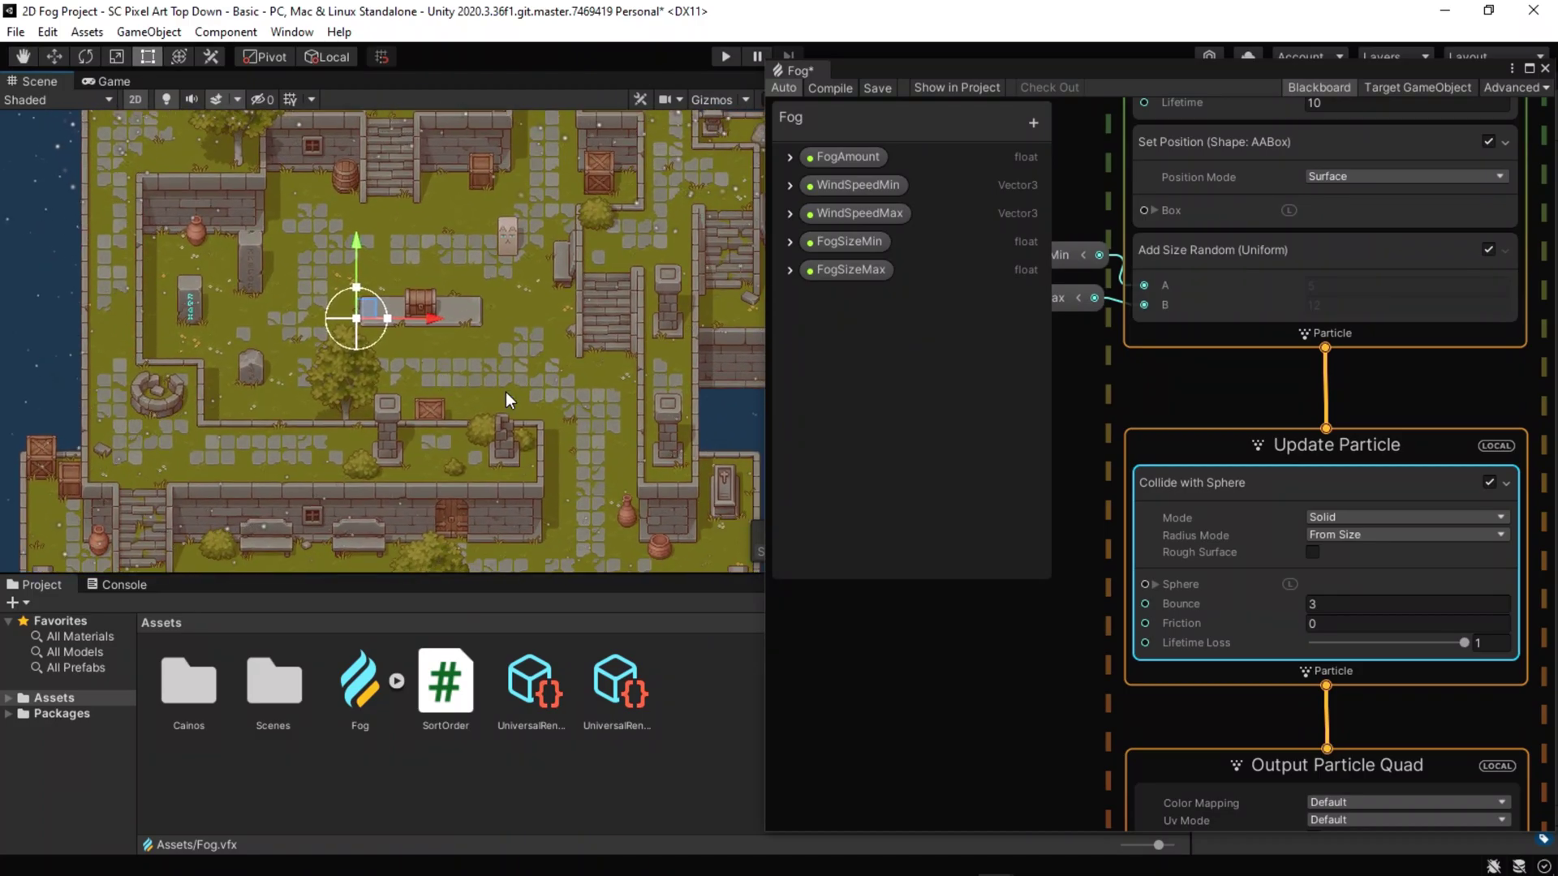
{"action": "scroll", "coordinate": [1101, 653], "scroll_direction": "down", "scroll_amount": 1}
{"action": "scroll", "coordinate": [1100, 653], "scroll_direction": "down", "scroll_amount": 1}
{"action": "scroll", "coordinate": [1096, 613], "scroll_direction": "down", "scroll_amount": 1}
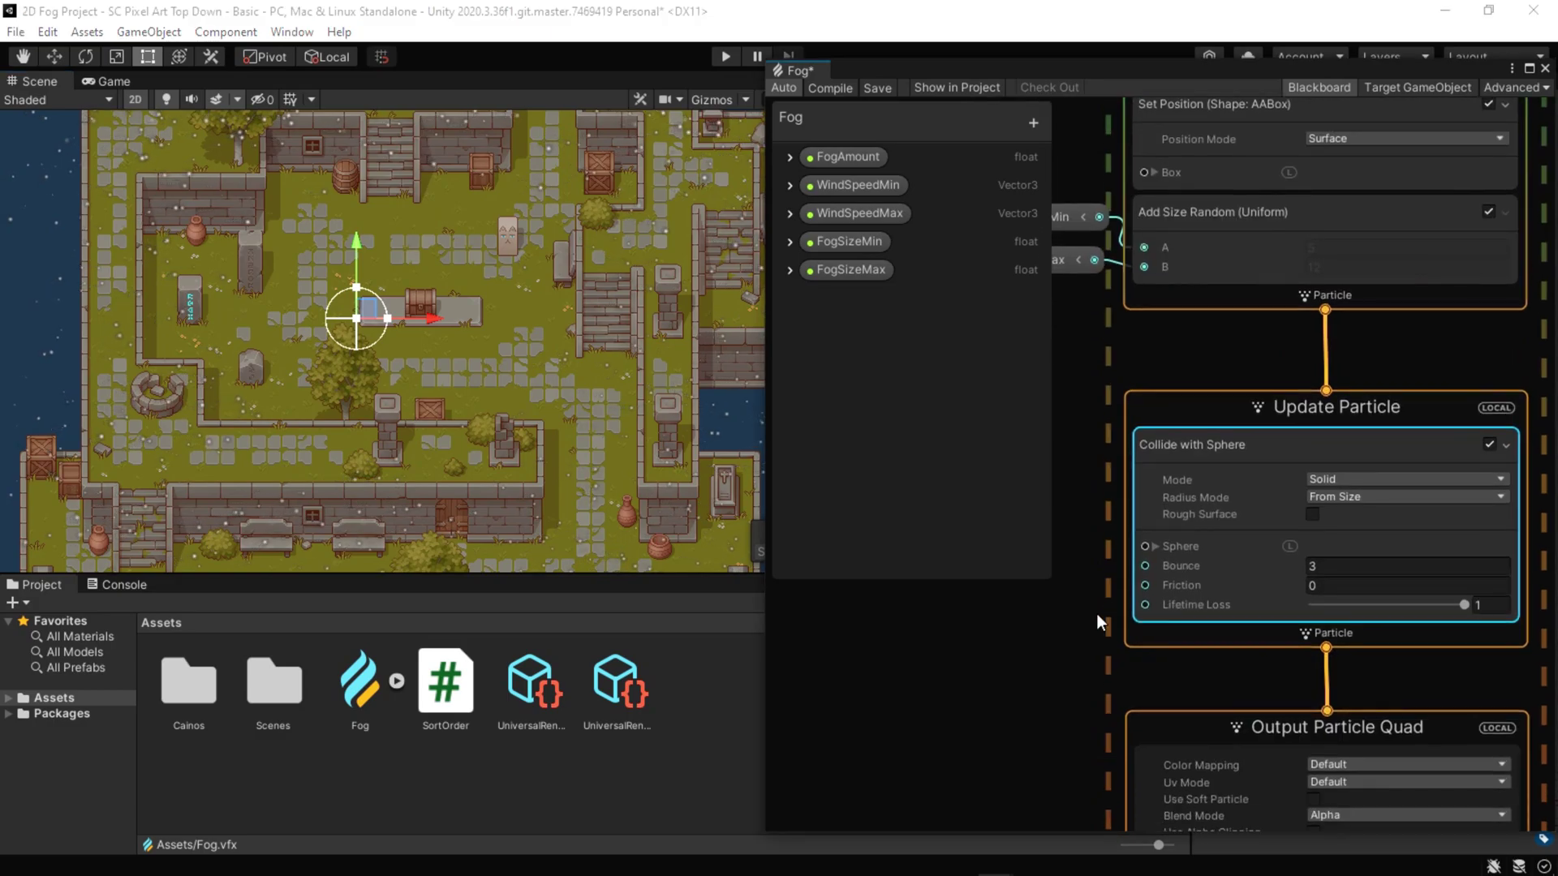
Step: Add a Conform to Sphere block to Update Particle, with all four fields at 0.1
{"action": "left_click", "coordinate": [1209, 632]}
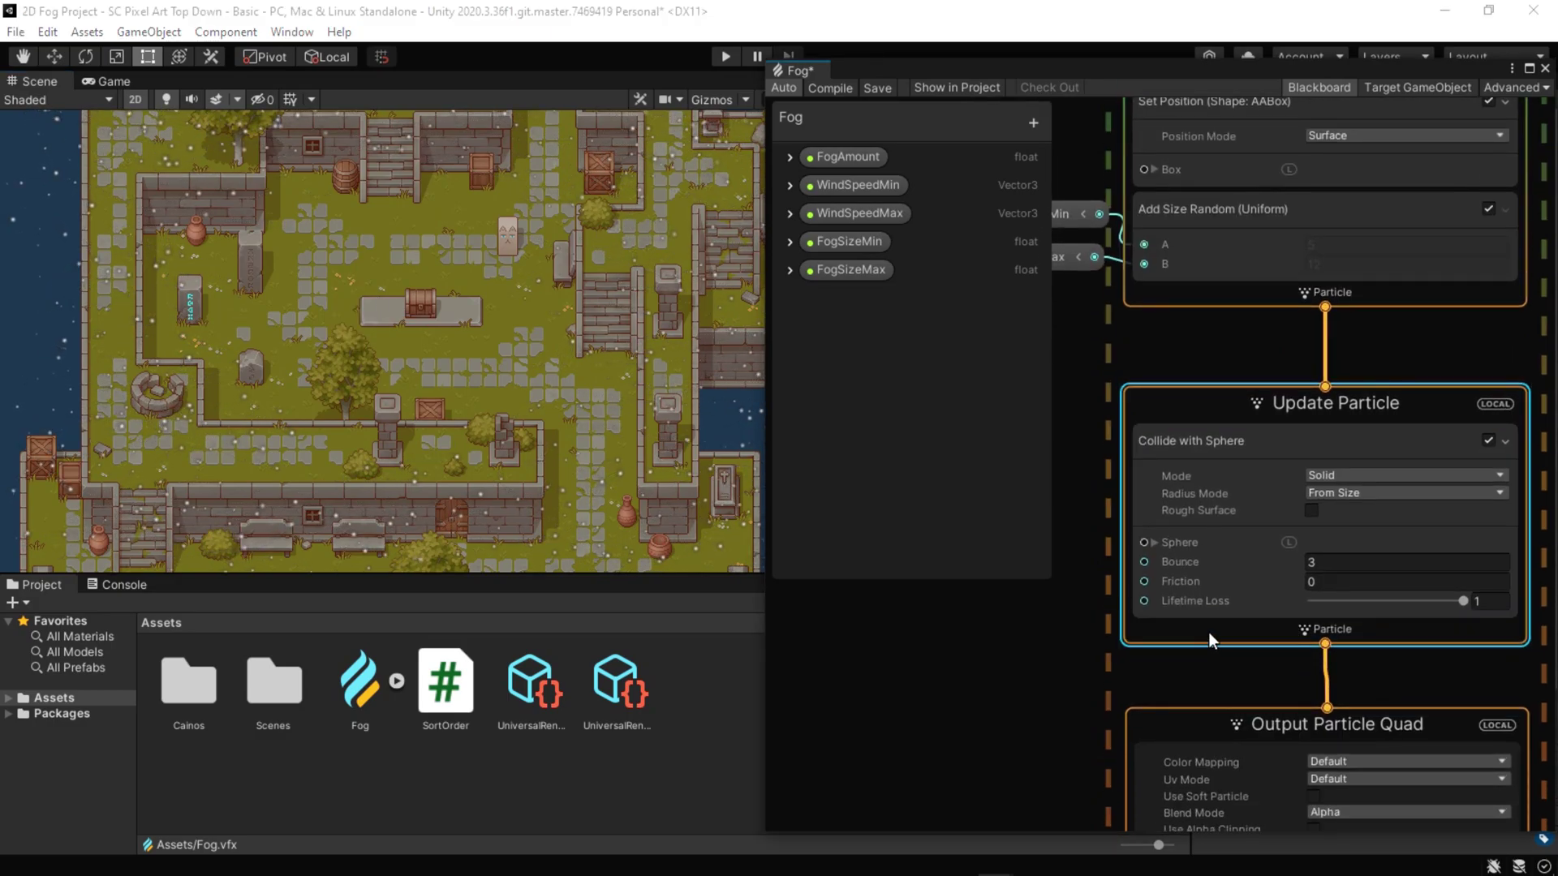
{"action": "right_click", "coordinate": [1208, 632]}
{"action": "left_click", "coordinate": [1274, 646]}
{"action": "type", "text": "conf"}
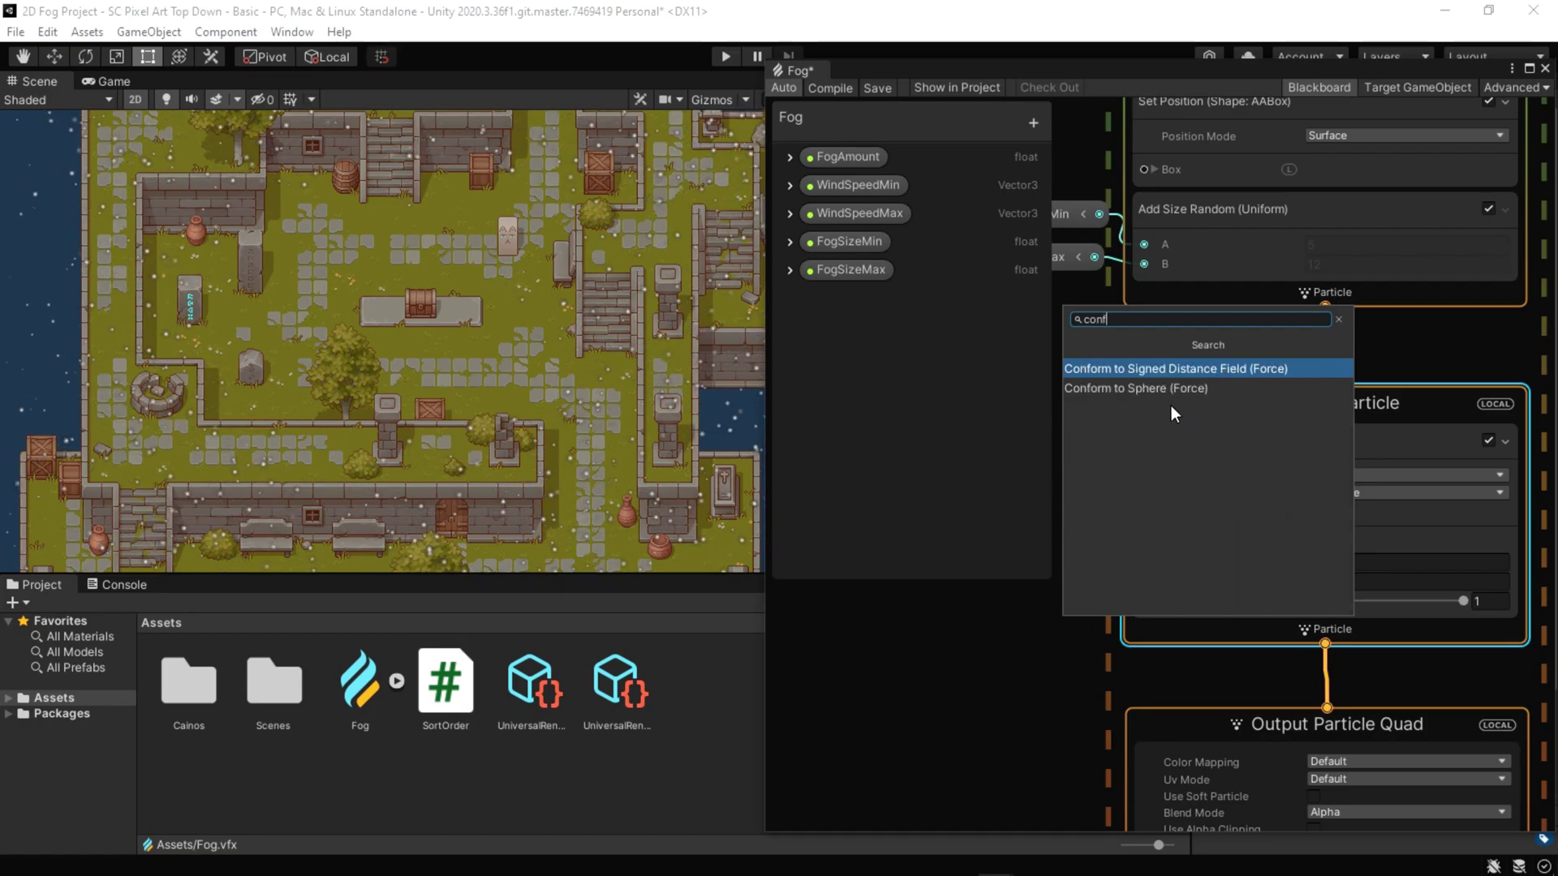
{"action": "left_click", "coordinate": [1145, 388]}
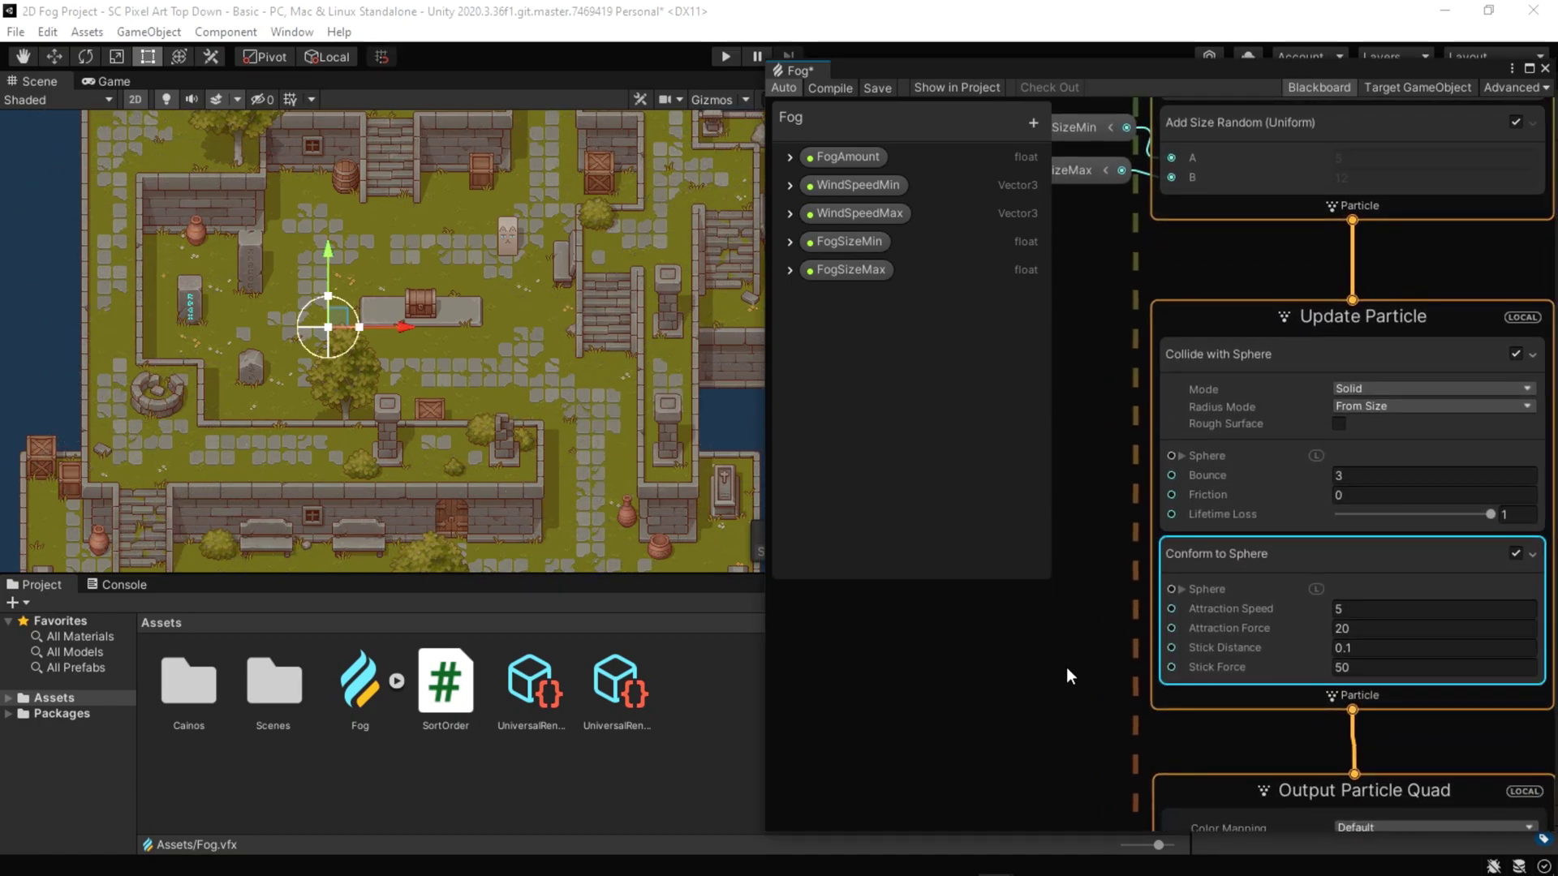
{"action": "scroll", "coordinate": [1121, 636], "scroll_direction": "up", "scroll_amount": 2}
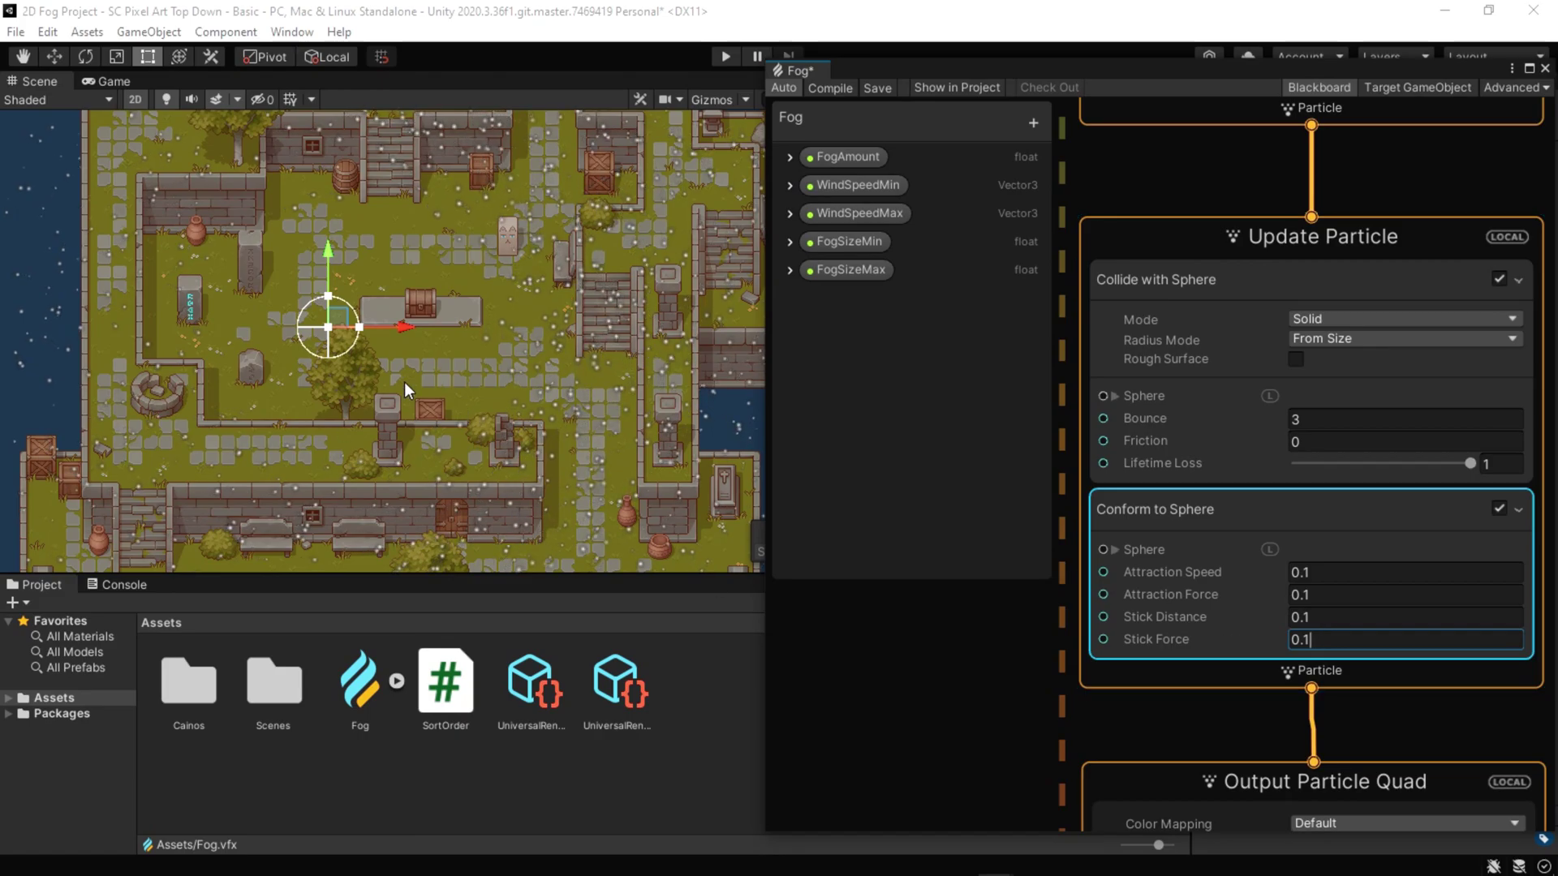
{"action": "scroll", "coordinate": [404, 381], "scroll_direction": "up", "scroll_amount": 2}
Step: Delete the additive random-size block from the spawn stage
{"action": "left_click_drag", "start_coordinate": [404, 382], "coordinate": [420, 323]}
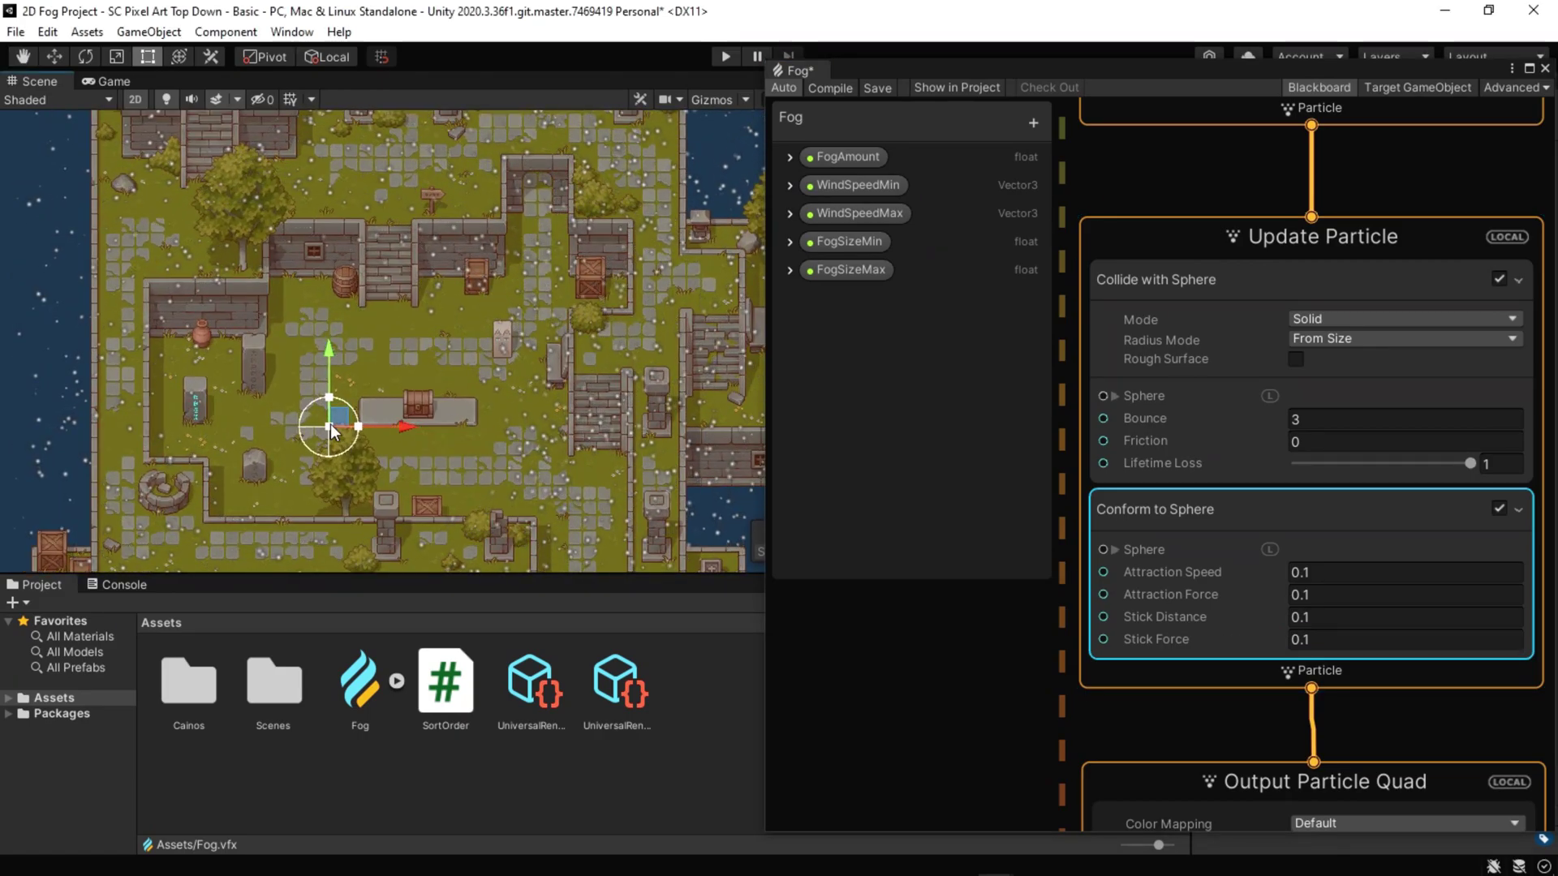
{"action": "left_click_drag", "start_coordinate": [331, 423], "coordinate": [499, 353]}
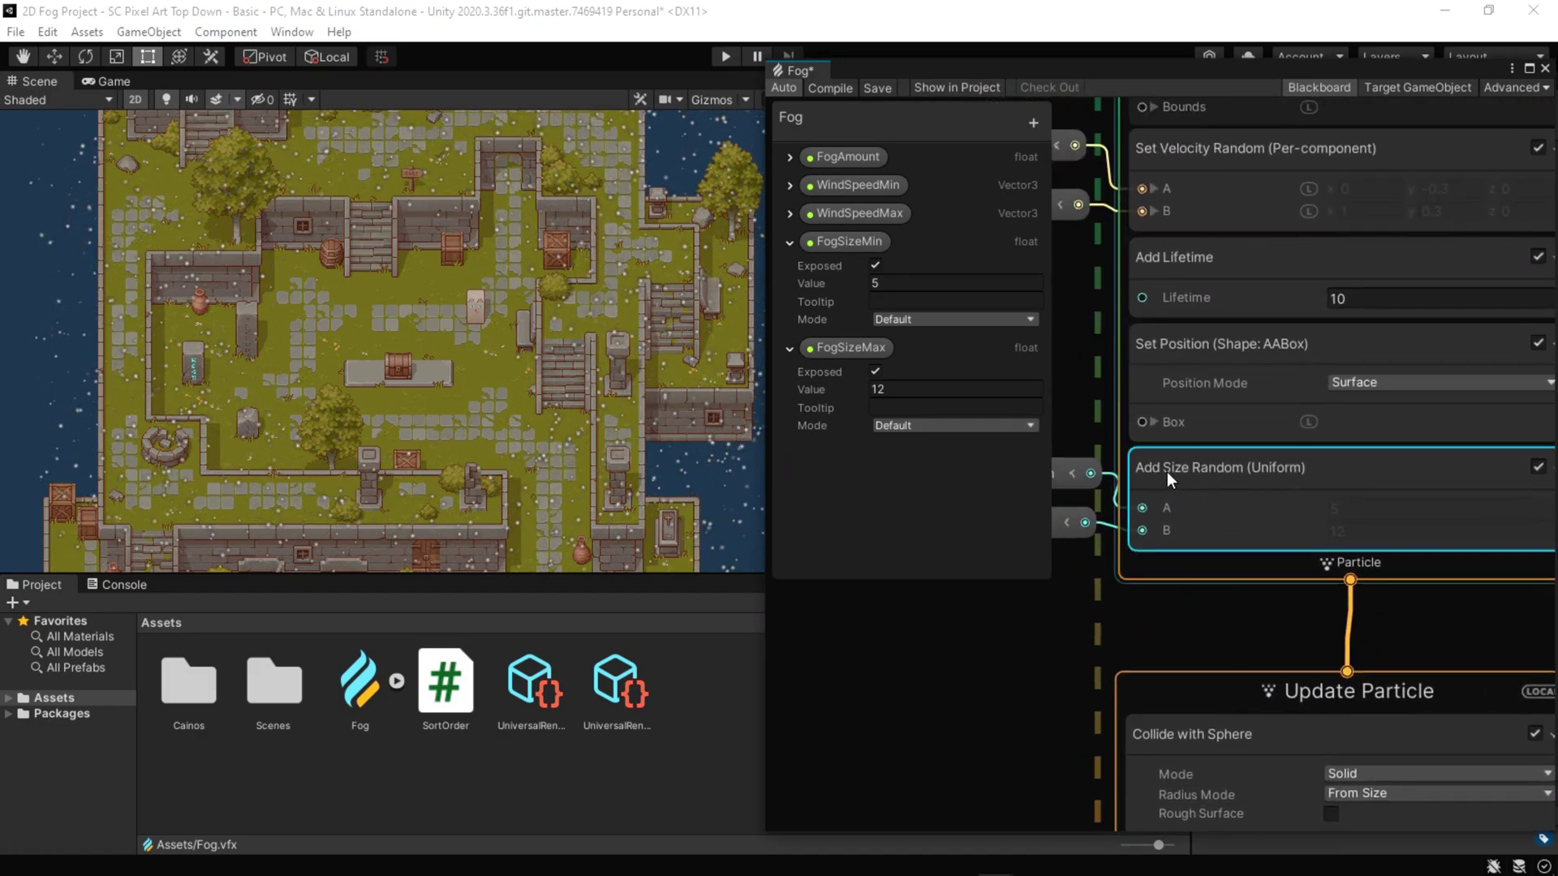
{"action": "right_click", "coordinate": [1240, 472]}
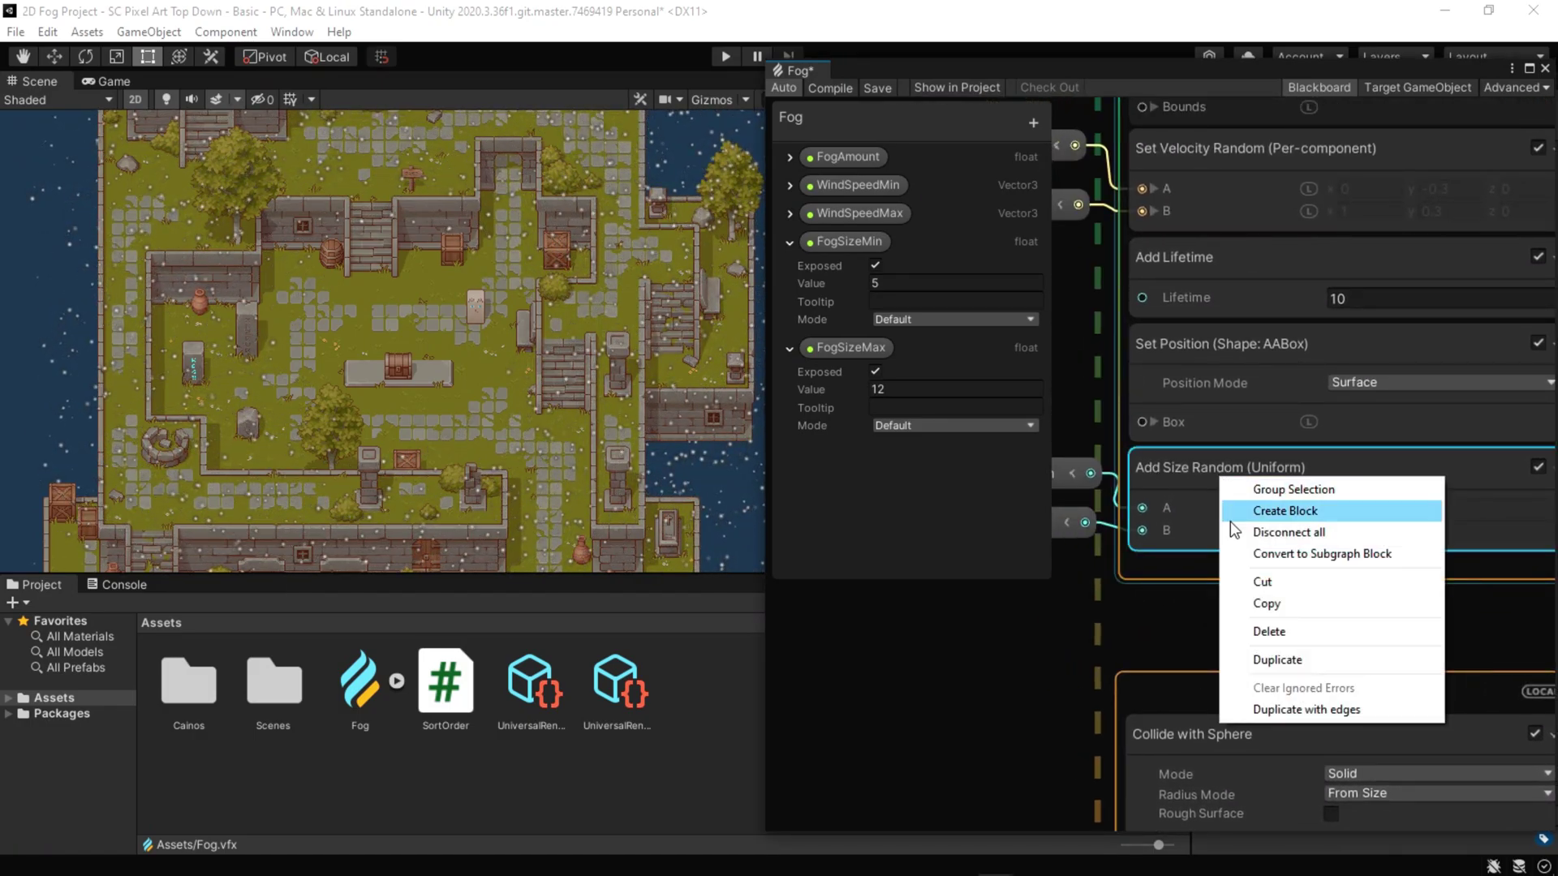
{"action": "left_click", "coordinate": [1265, 634]}
Step: Add a Set Size Random (Uniform) block, with FogSizeMin on A and FogSizeMax on B
{"action": "right_click", "coordinate": [1253, 460]}
{"action": "left_click", "coordinate": [1290, 472]}
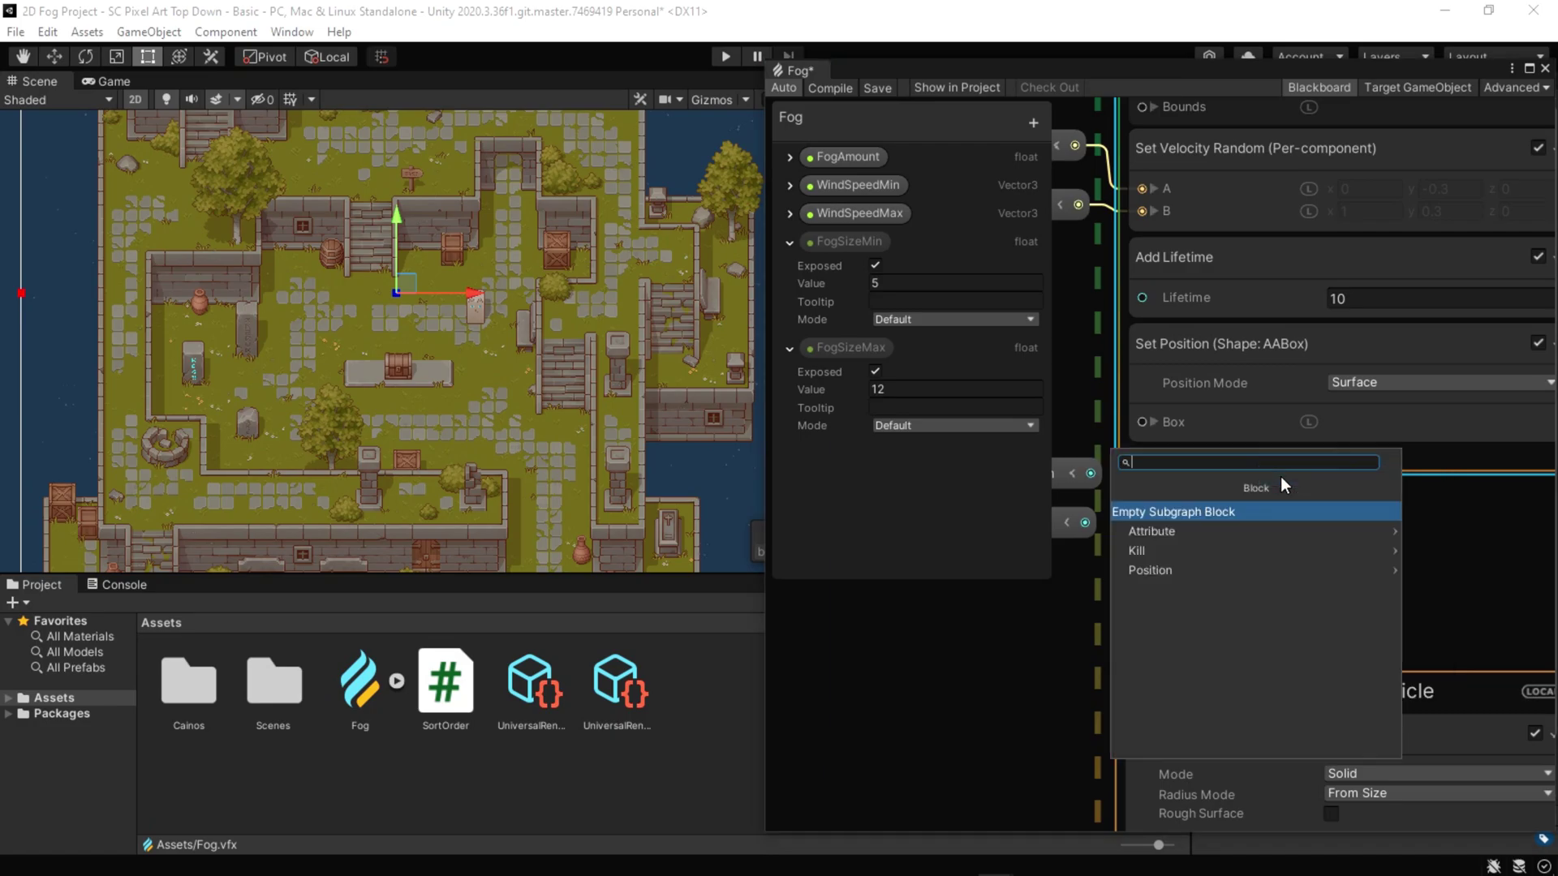
{"action": "type", "text": "set rand"}
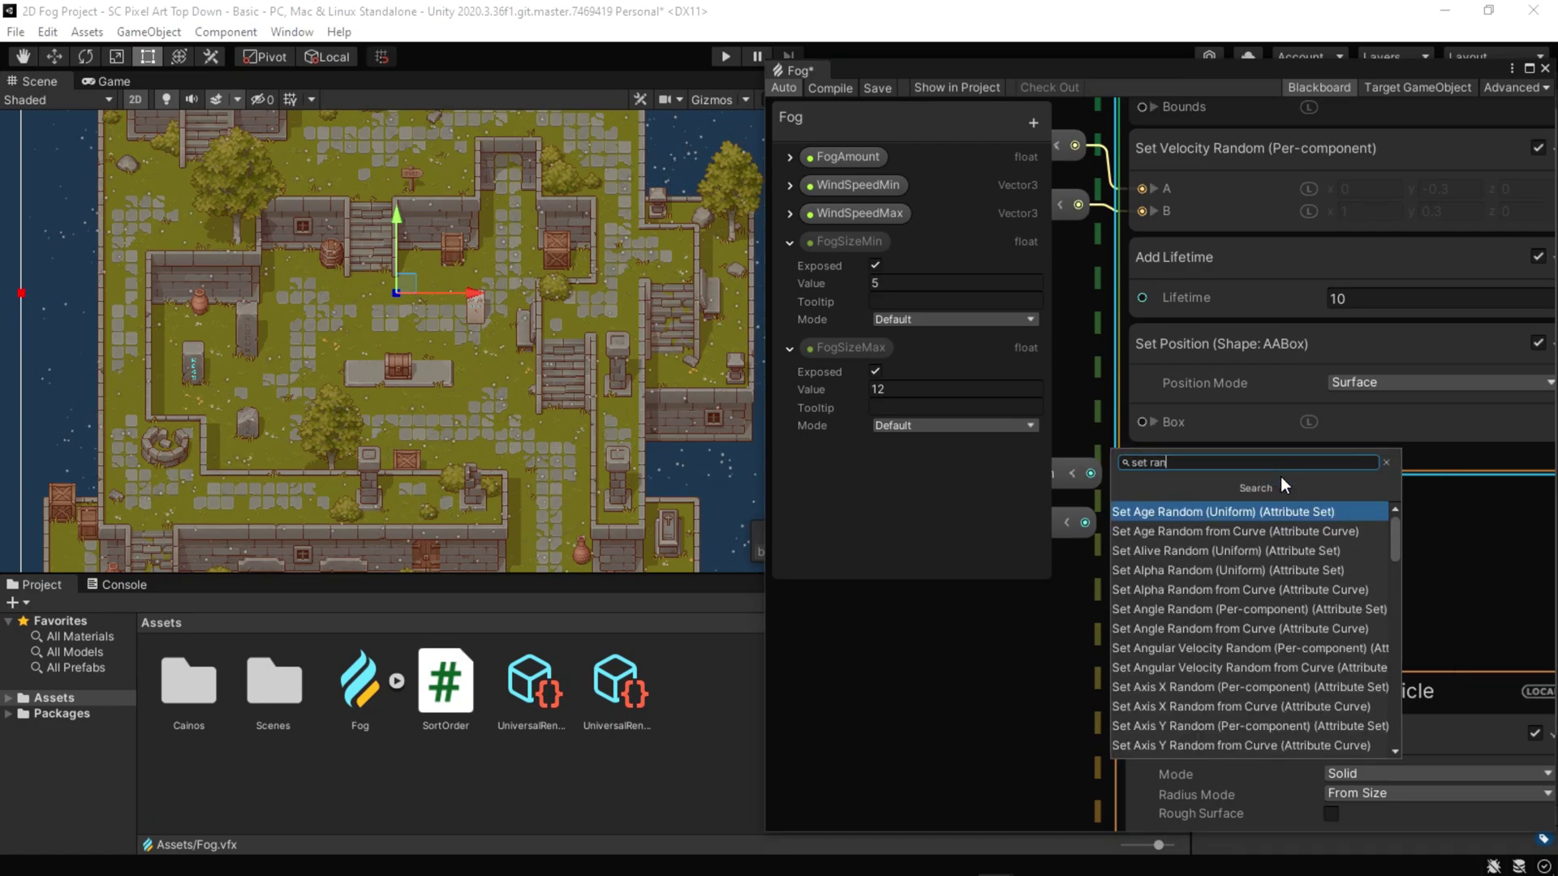
{"action": "type", "text": "om size"}
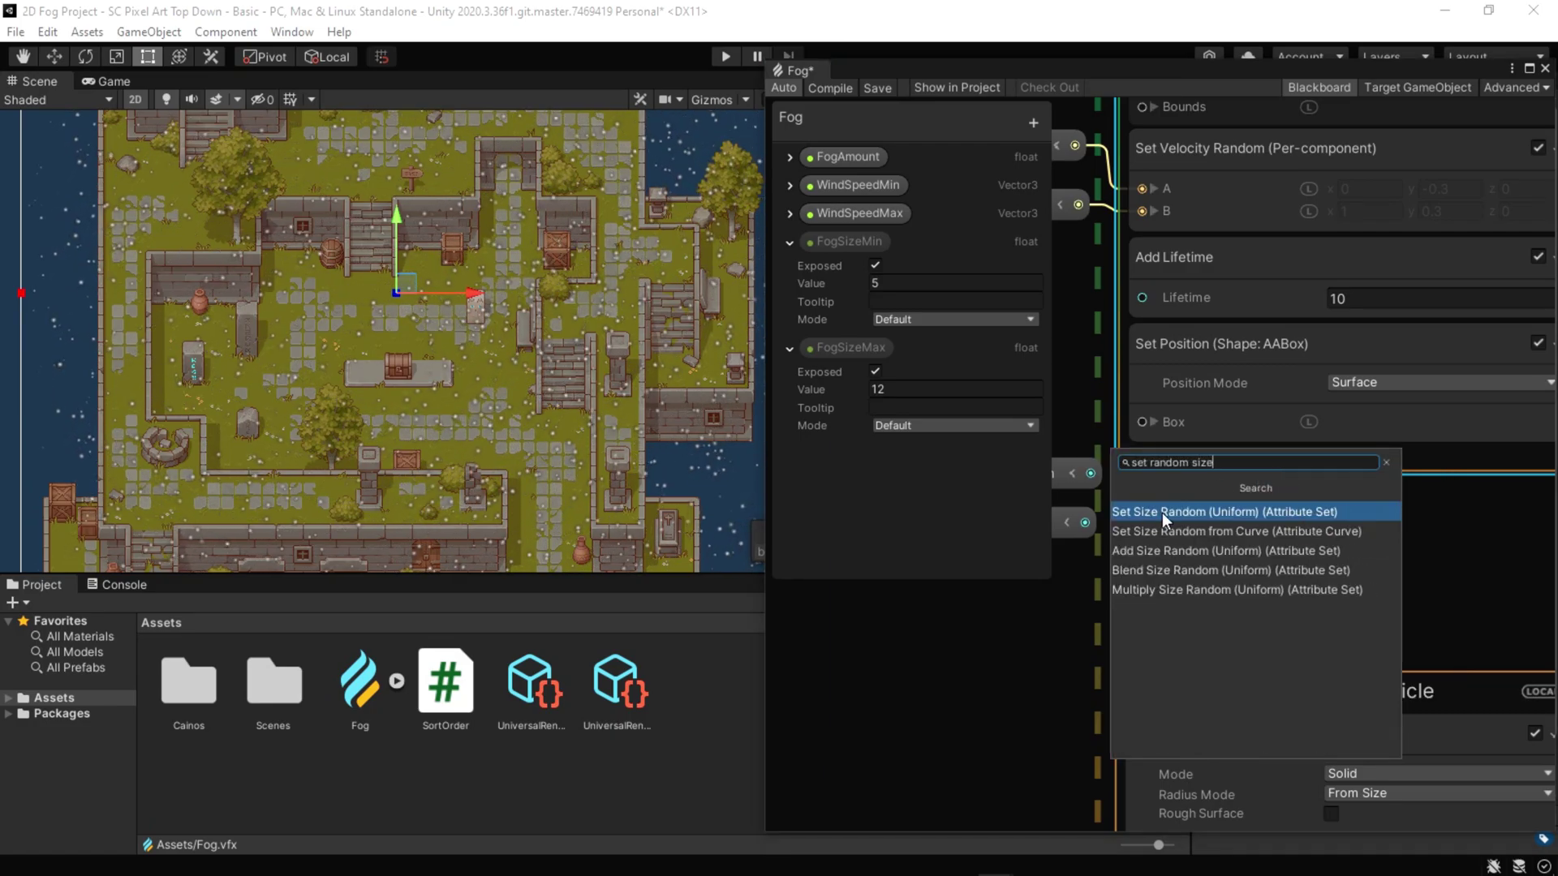
{"action": "left_click", "coordinate": [1163, 512]}
{"action": "middle_click_drag", "start_coordinate": [1217, 606], "coordinate": [1244, 607]}
{"action": "mouse_move", "coordinate": [1117, 475]}
{"action": "left_mouse_down"}
{"action": "mouse_move", "coordinate": [1168, 510]}
{"action": "mouse_move", "coordinate": [1168, 532]}
{"action": "left_mouse_up"}
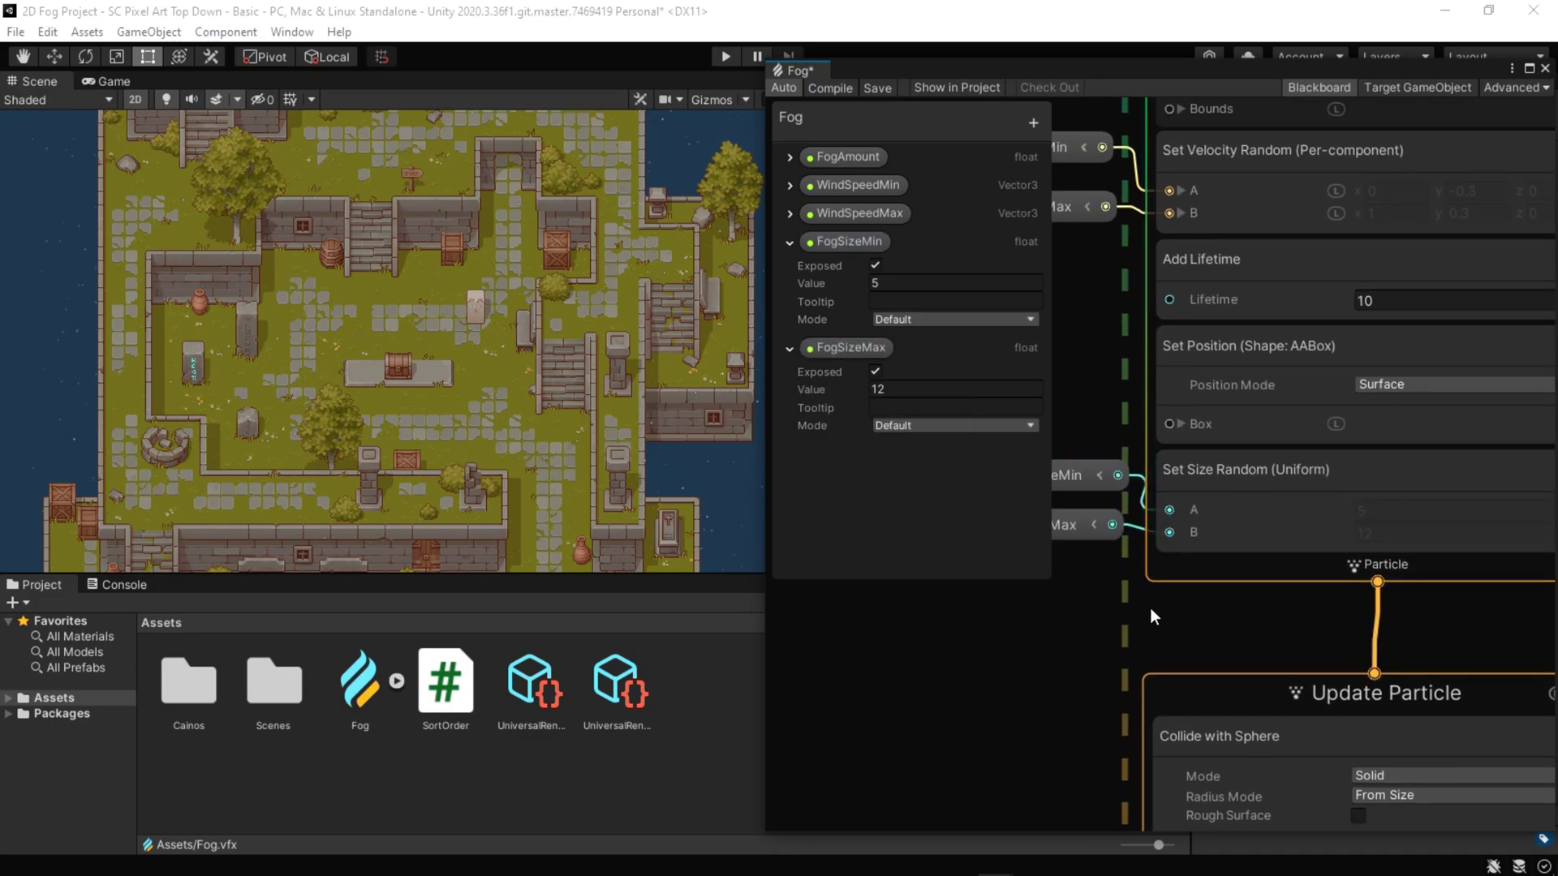
{"action": "mouse_move", "coordinate": [1150, 617]}
{"action": "middle_mouse_down"}
{"action": "mouse_move", "coordinate": [1141, 652]}
{"action": "mouse_move", "coordinate": [1133, 498]}
{"action": "middle_mouse_up"}
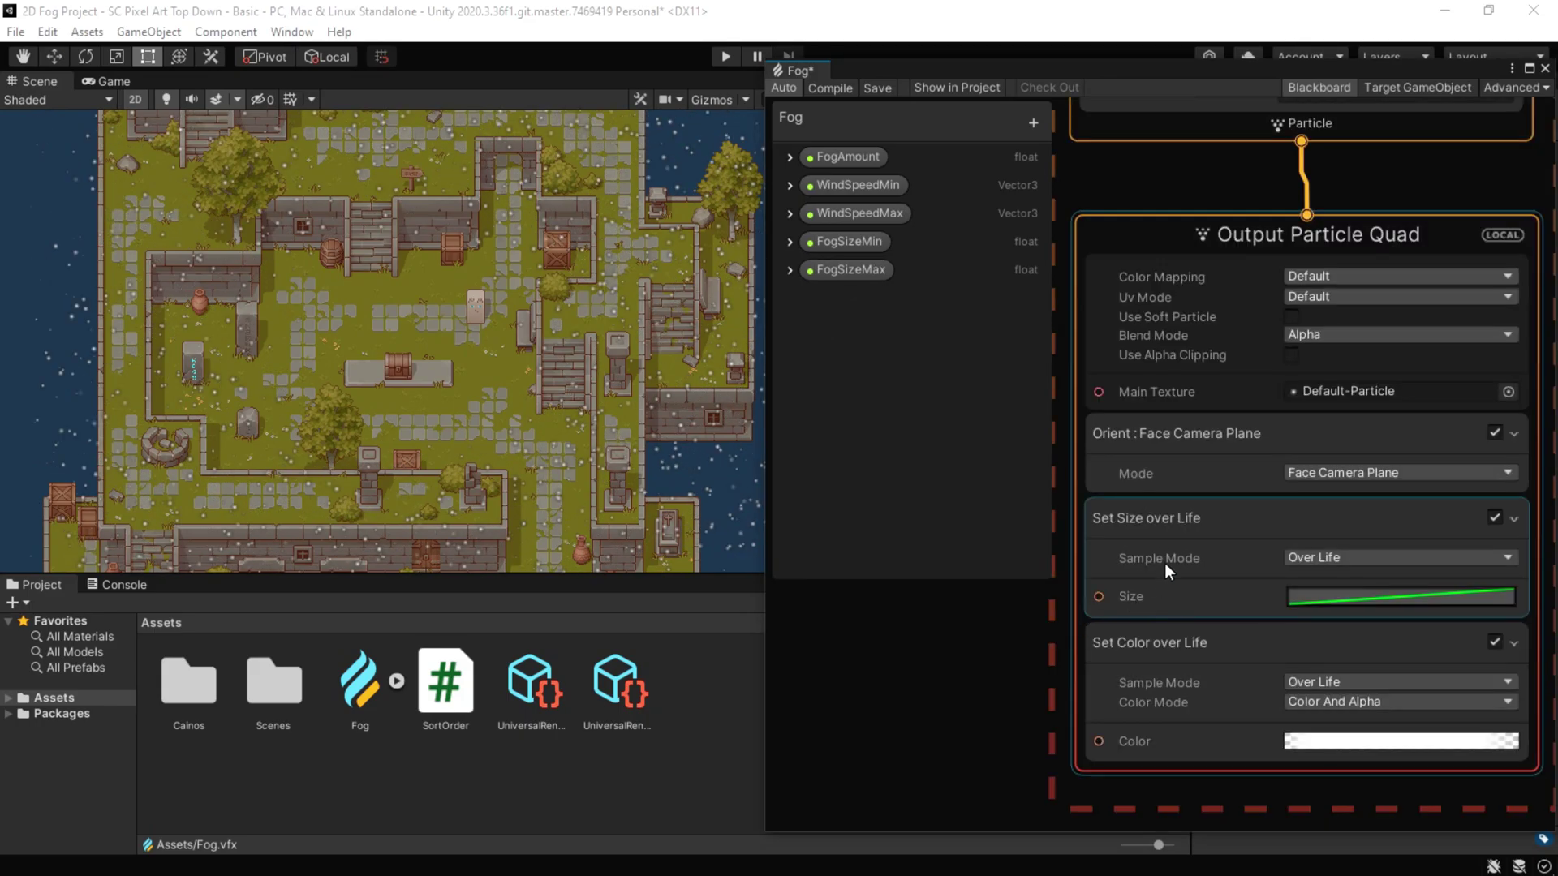
Step: Delete the Set Size over Life block and set colour over life to Alpha mode
{"action": "left_click", "coordinate": [1158, 539]}
{"action": "key", "text": "Delete"}
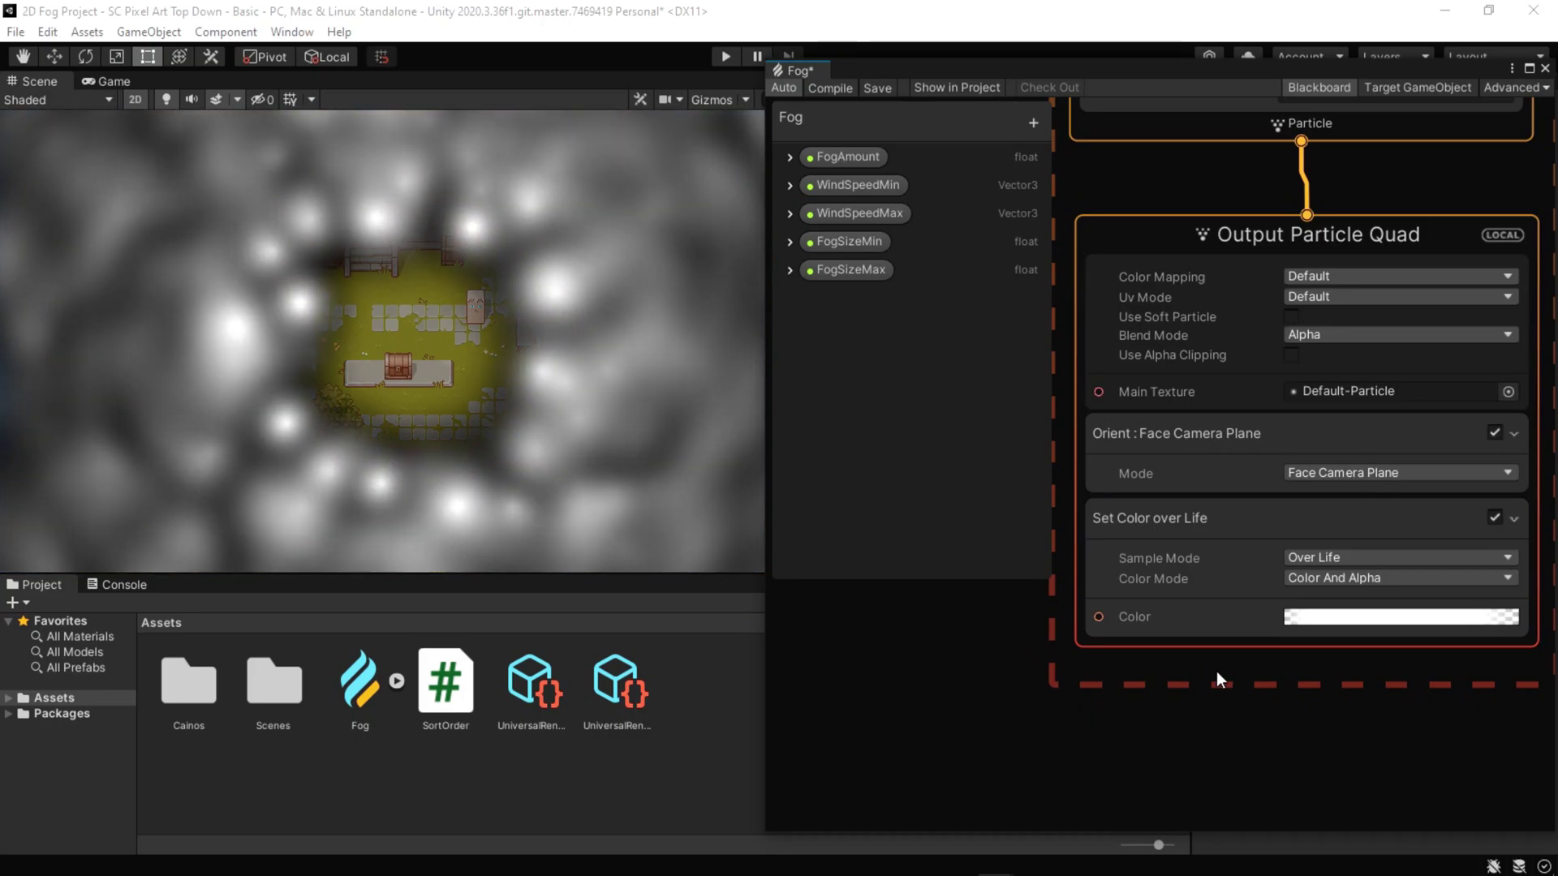
{"action": "left_click", "coordinate": [1186, 631]}
{"action": "left_click", "coordinate": [1347, 579]}
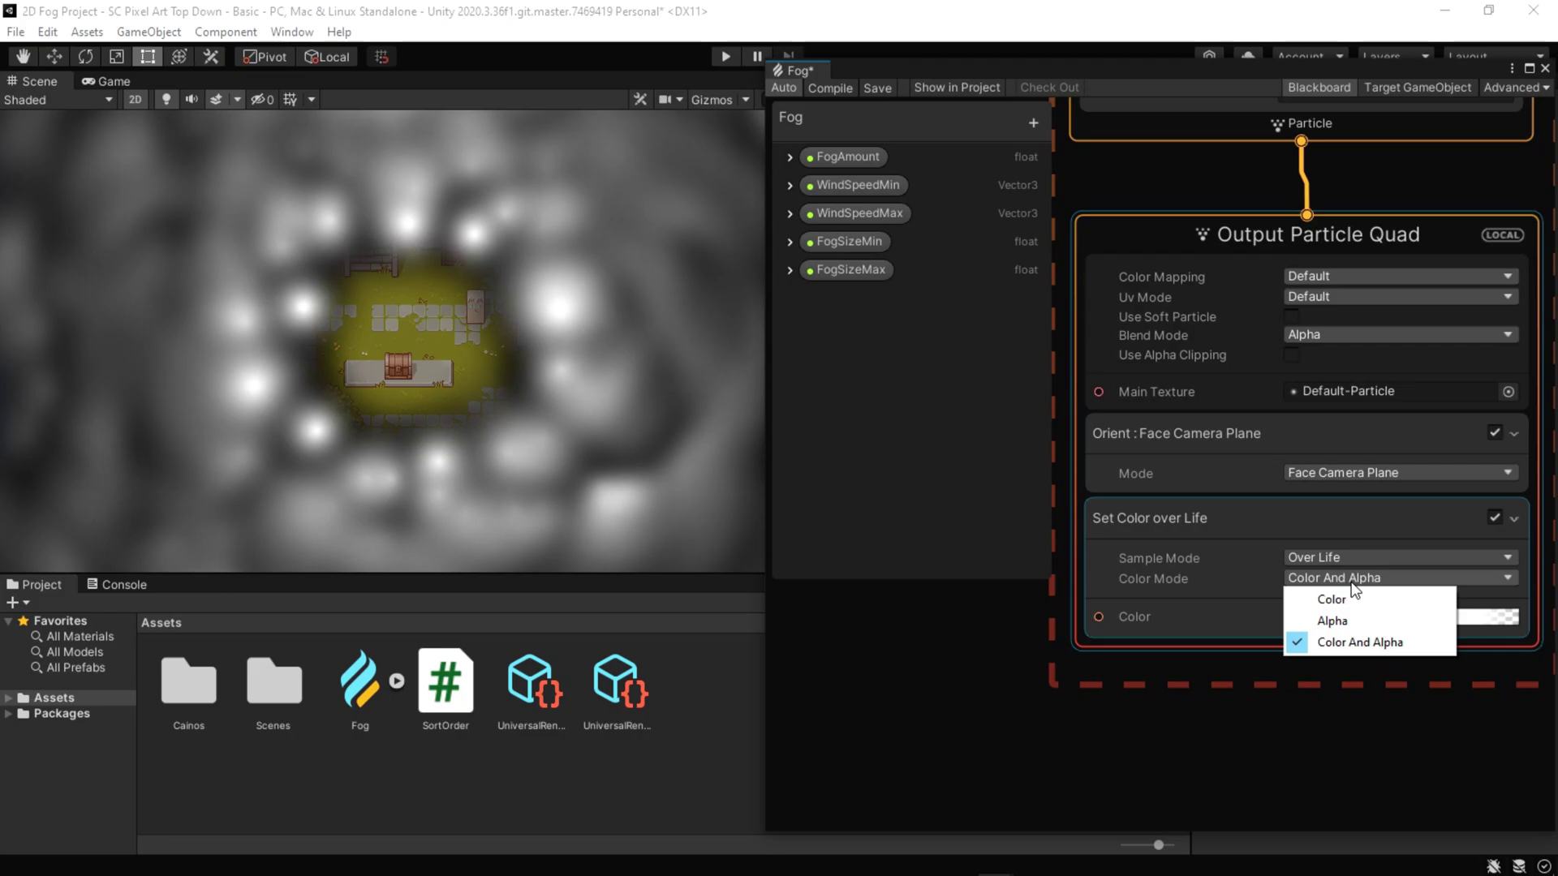
{"action": "left_click", "coordinate": [1347, 623]}
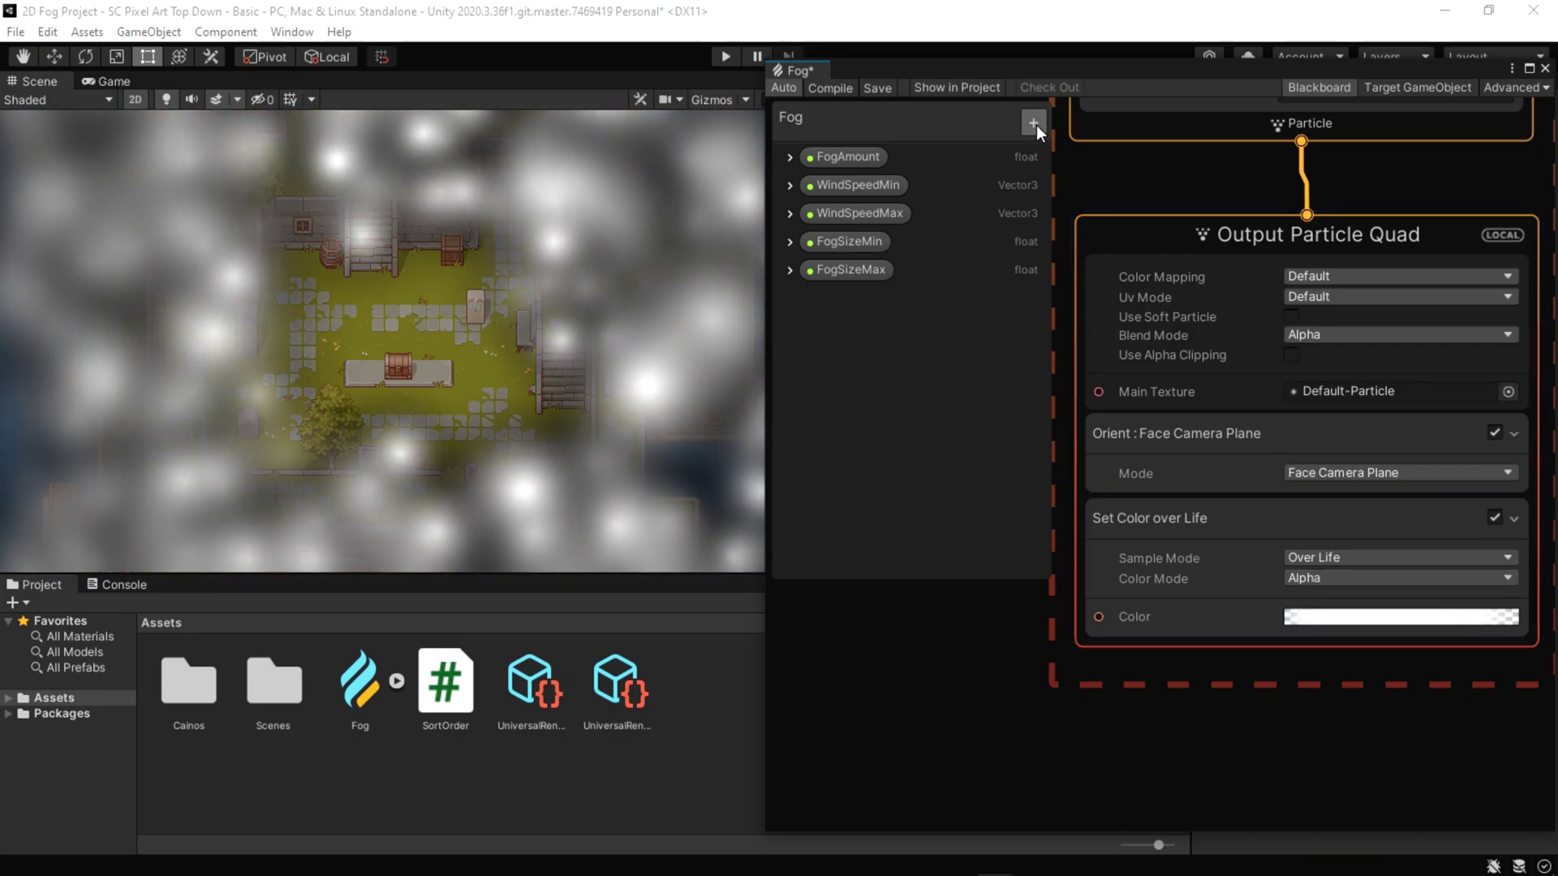
Step: Create a 'Fog Gradient' gradient property and lower its right-hand alpha key
{"action": "left_click", "coordinate": [1033, 122]}
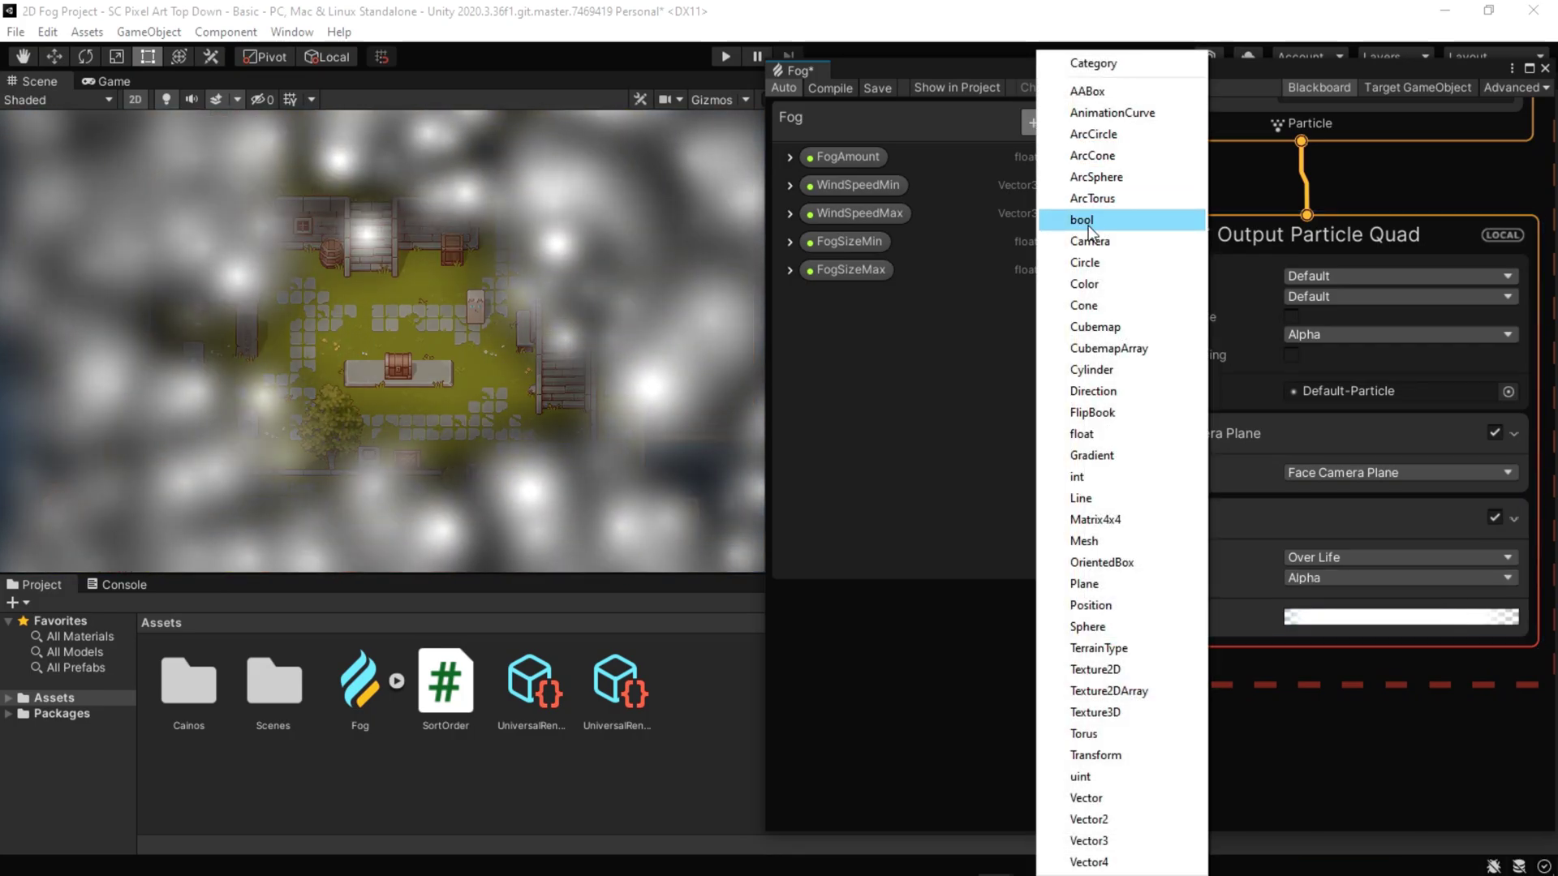
{"action": "left_click", "coordinate": [1080, 434]}
{"action": "double_click", "coordinate": [867, 297]}
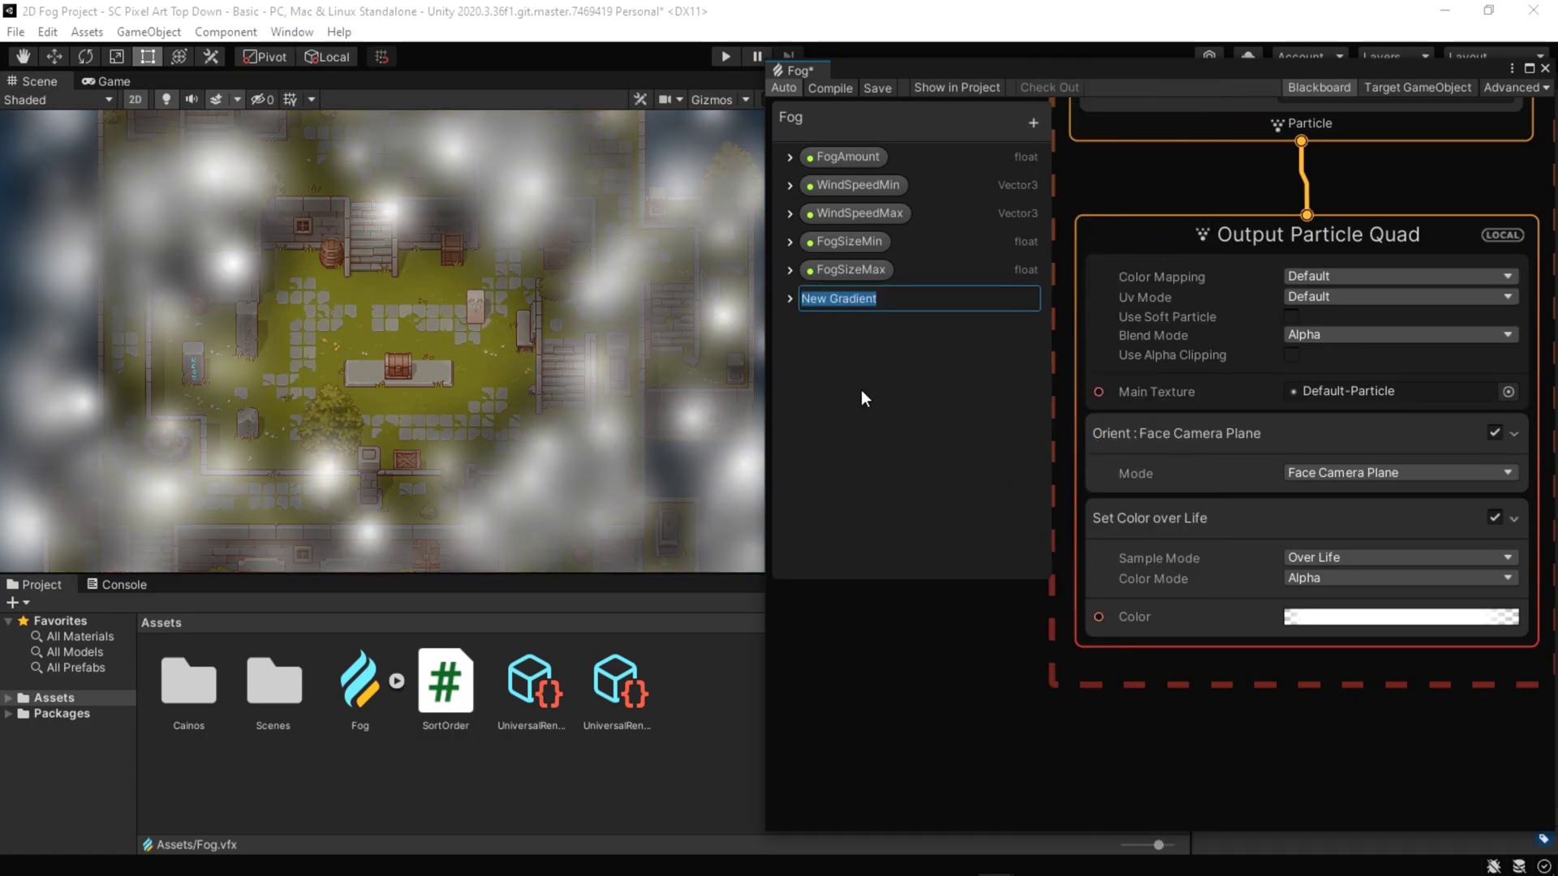
{"action": "key", "text": "BackSpace"}
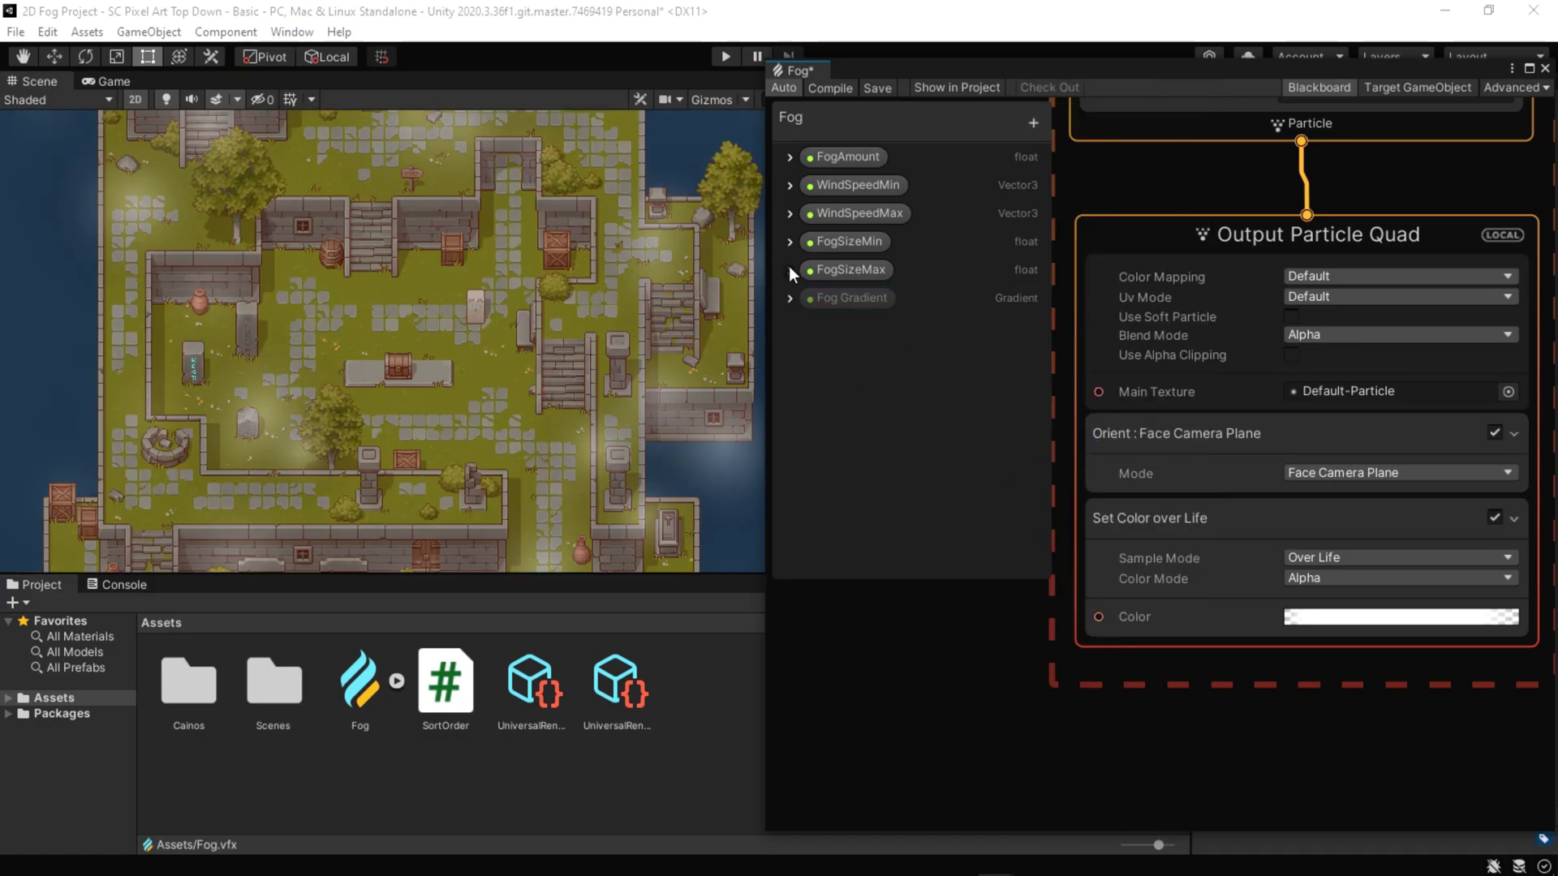
{"action": "left_click", "coordinate": [790, 299]}
{"action": "left_click", "coordinate": [913, 340]}
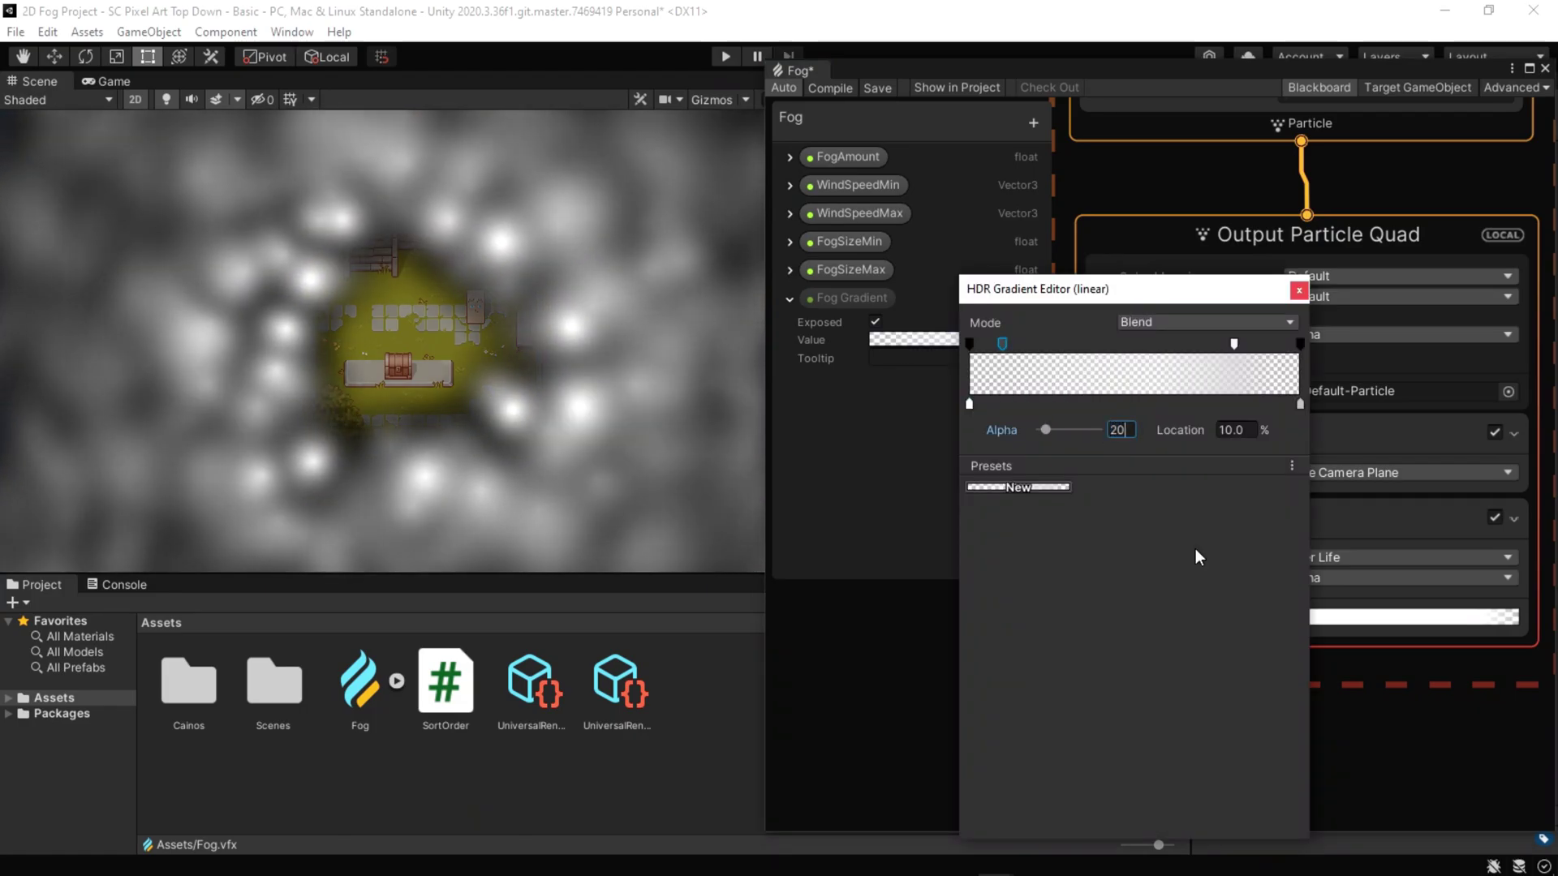
{"action": "left_click", "coordinate": [1234, 344]}
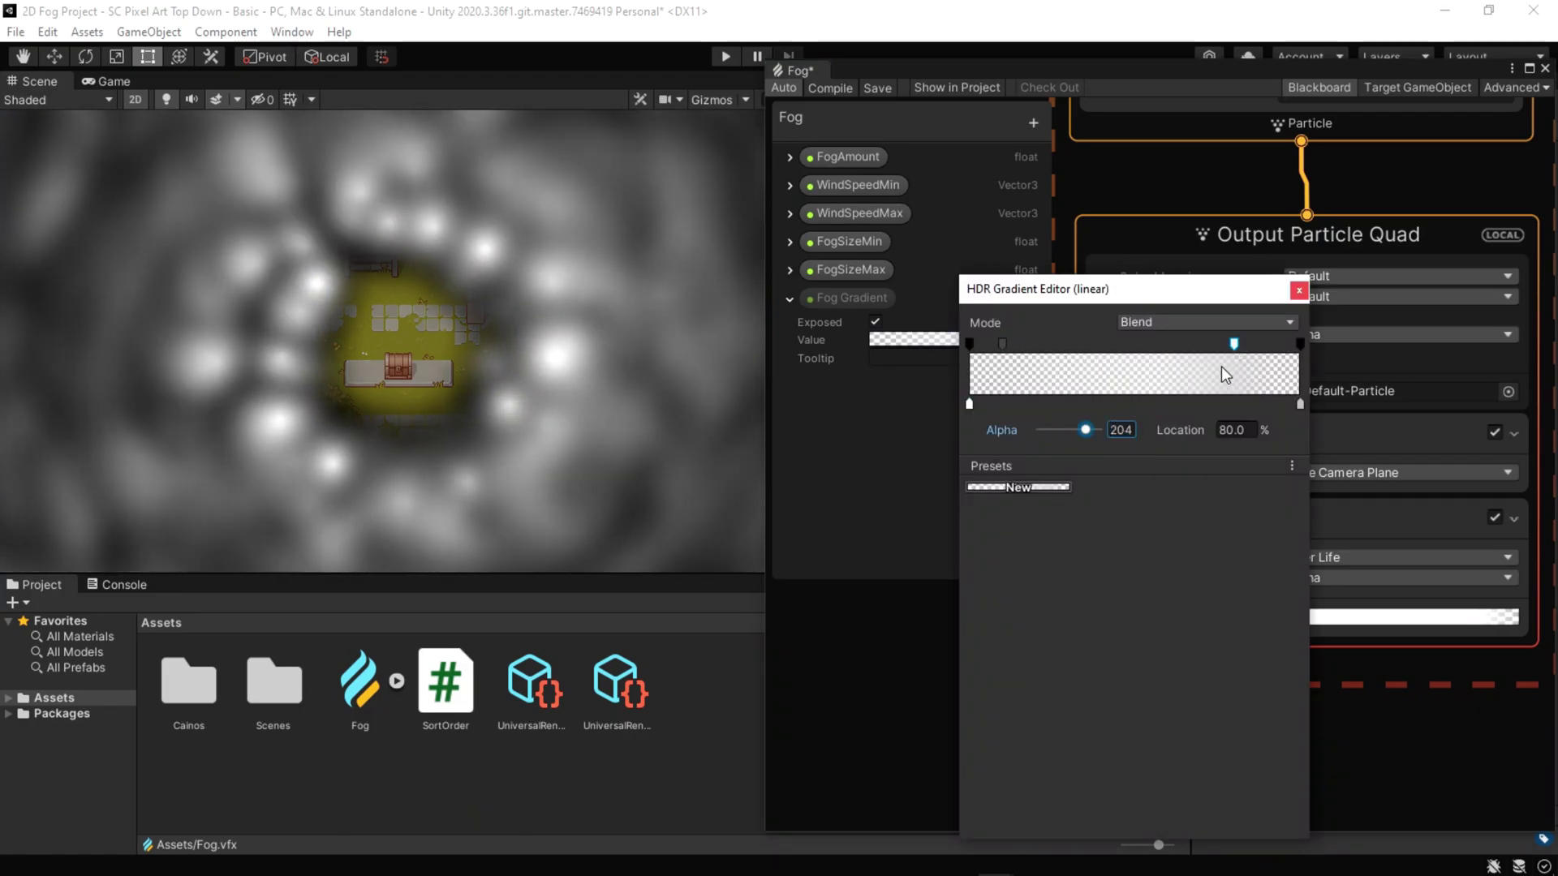
{"action": "left_click", "coordinate": [1120, 430]}
{"action": "type", "text": "20"}
{"action": "key", "text": "Return"}
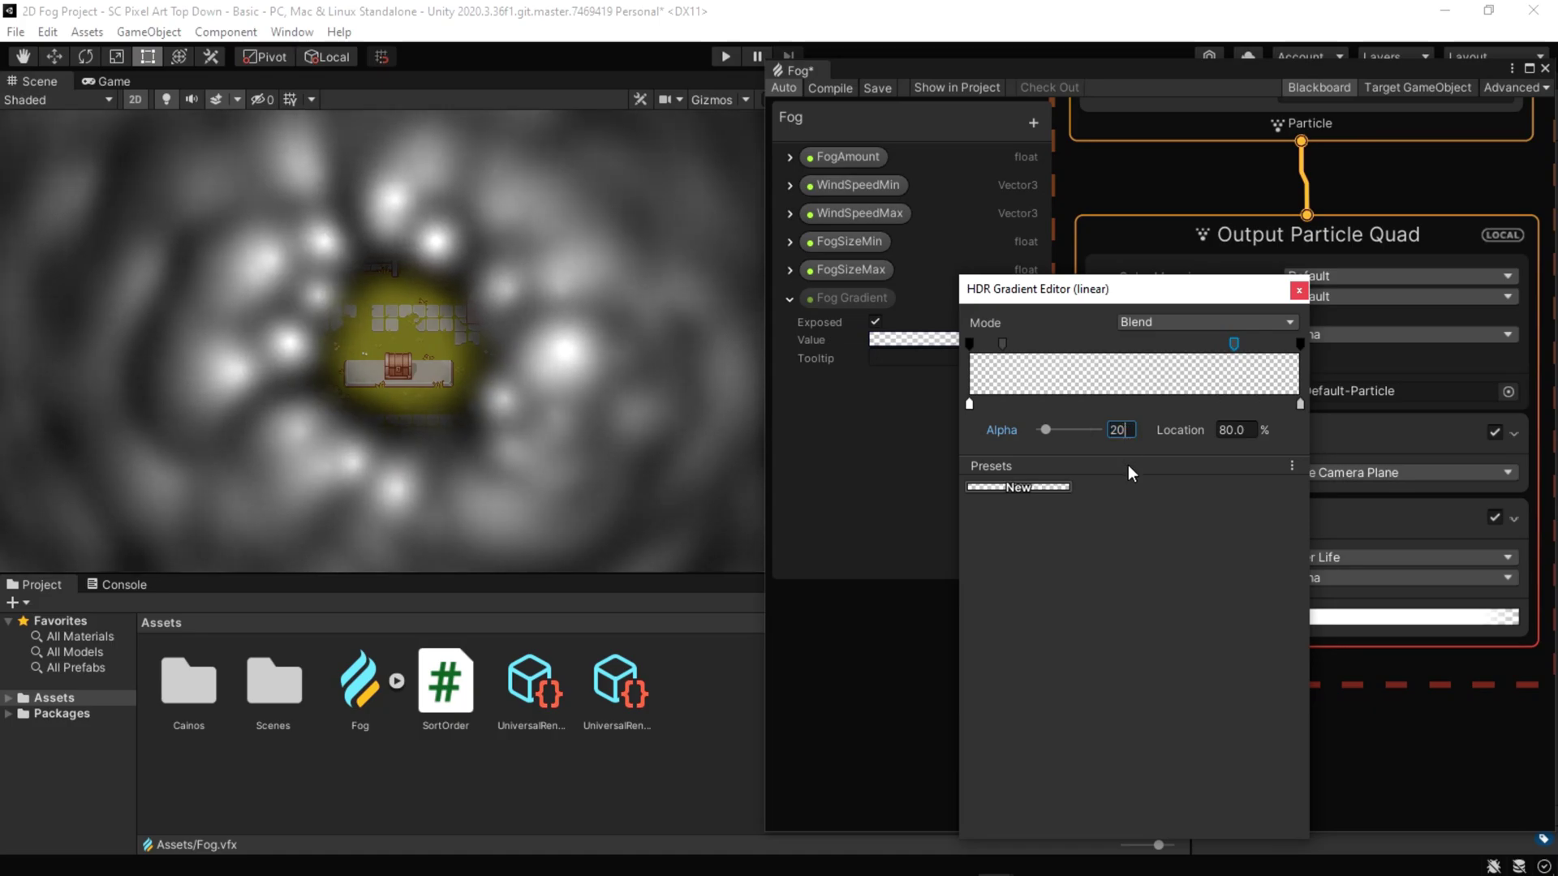
{"action": "left_click", "coordinate": [1299, 293]}
Step: Connect Fog Gradient to the colour-over-life block's Color input
{"action": "middle_click_drag", "start_coordinate": [960, 681], "coordinate": [1047, 706]}
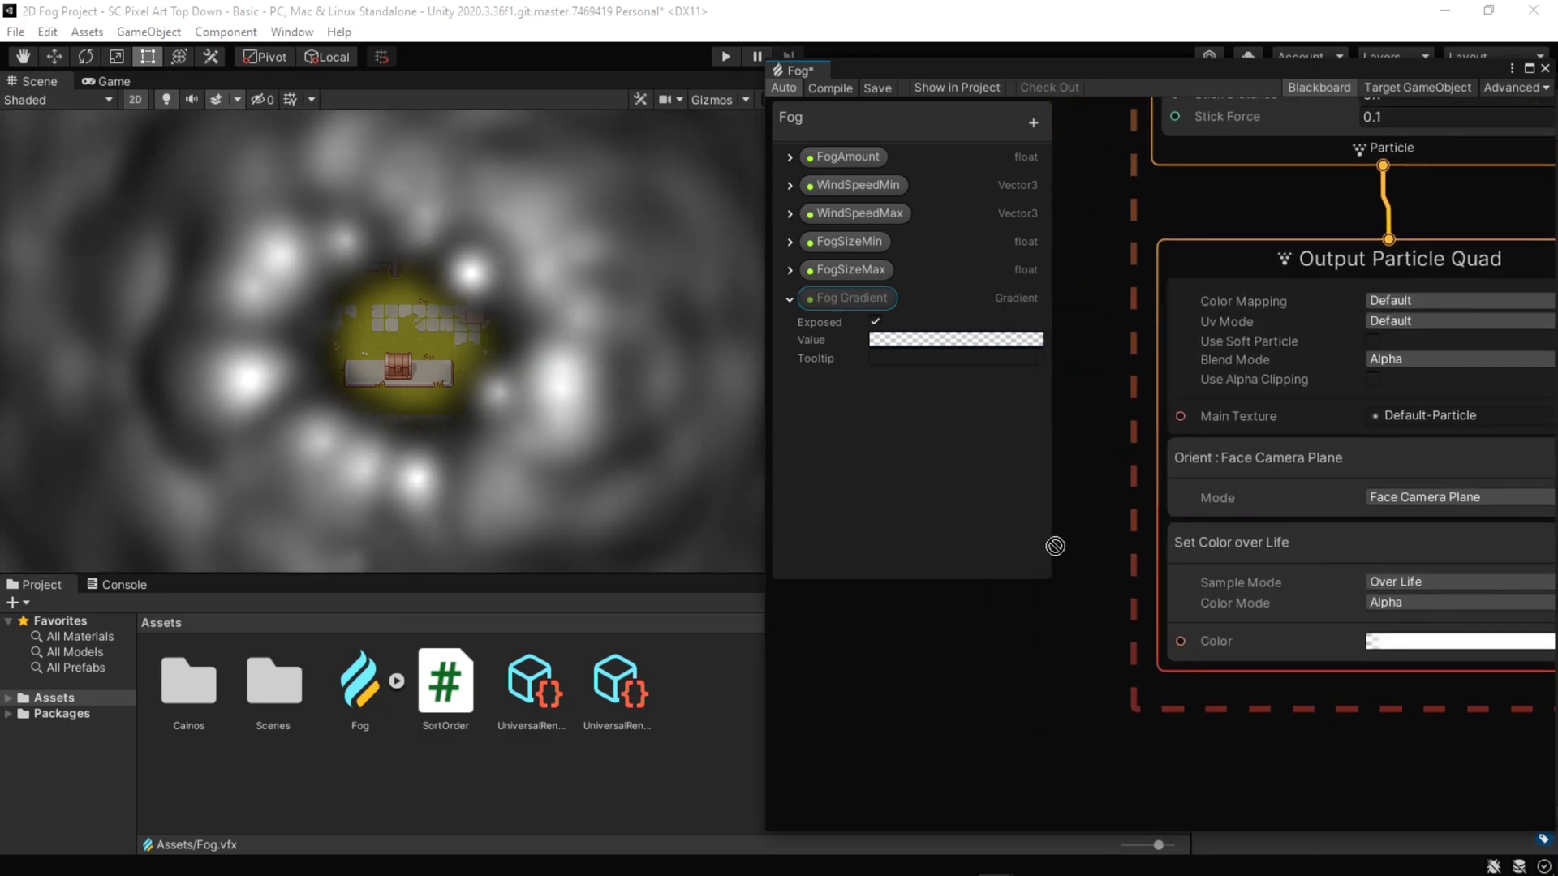
{"action": "mouse_move", "coordinate": [851, 297]}
{"action": "left_mouse_down"}
{"action": "mouse_move", "coordinate": [1065, 639]}
{"action": "mouse_move", "coordinate": [1037, 643]}
{"action": "mouse_move", "coordinate": [1181, 640]}
{"action": "left_mouse_up"}
{"action": "mouse_move", "coordinate": [1217, 768]}
{"action": "middle_mouse_down"}
{"action": "mouse_move", "coordinate": [1178, 732]}
{"action": "mouse_move", "coordinate": [1241, 769]}
{"action": "middle_mouse_up"}
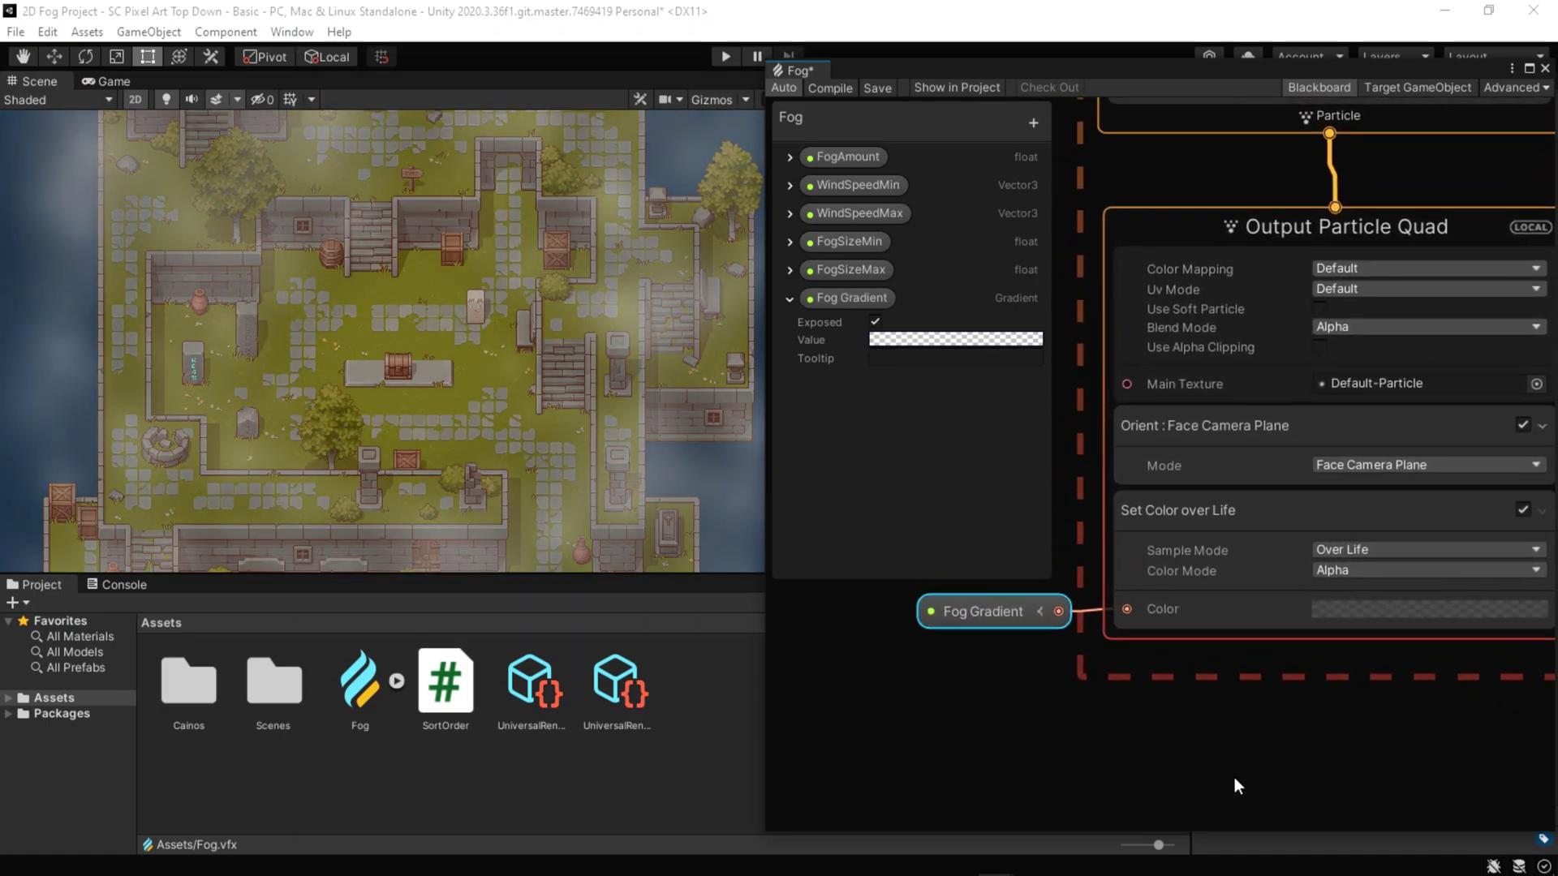
Step: Add a Set Color Random (Per-component) block to Output Particle Quad
{"action": "left_click", "coordinate": [1240, 646]}
{"action": "right_click", "coordinate": [1240, 645]}
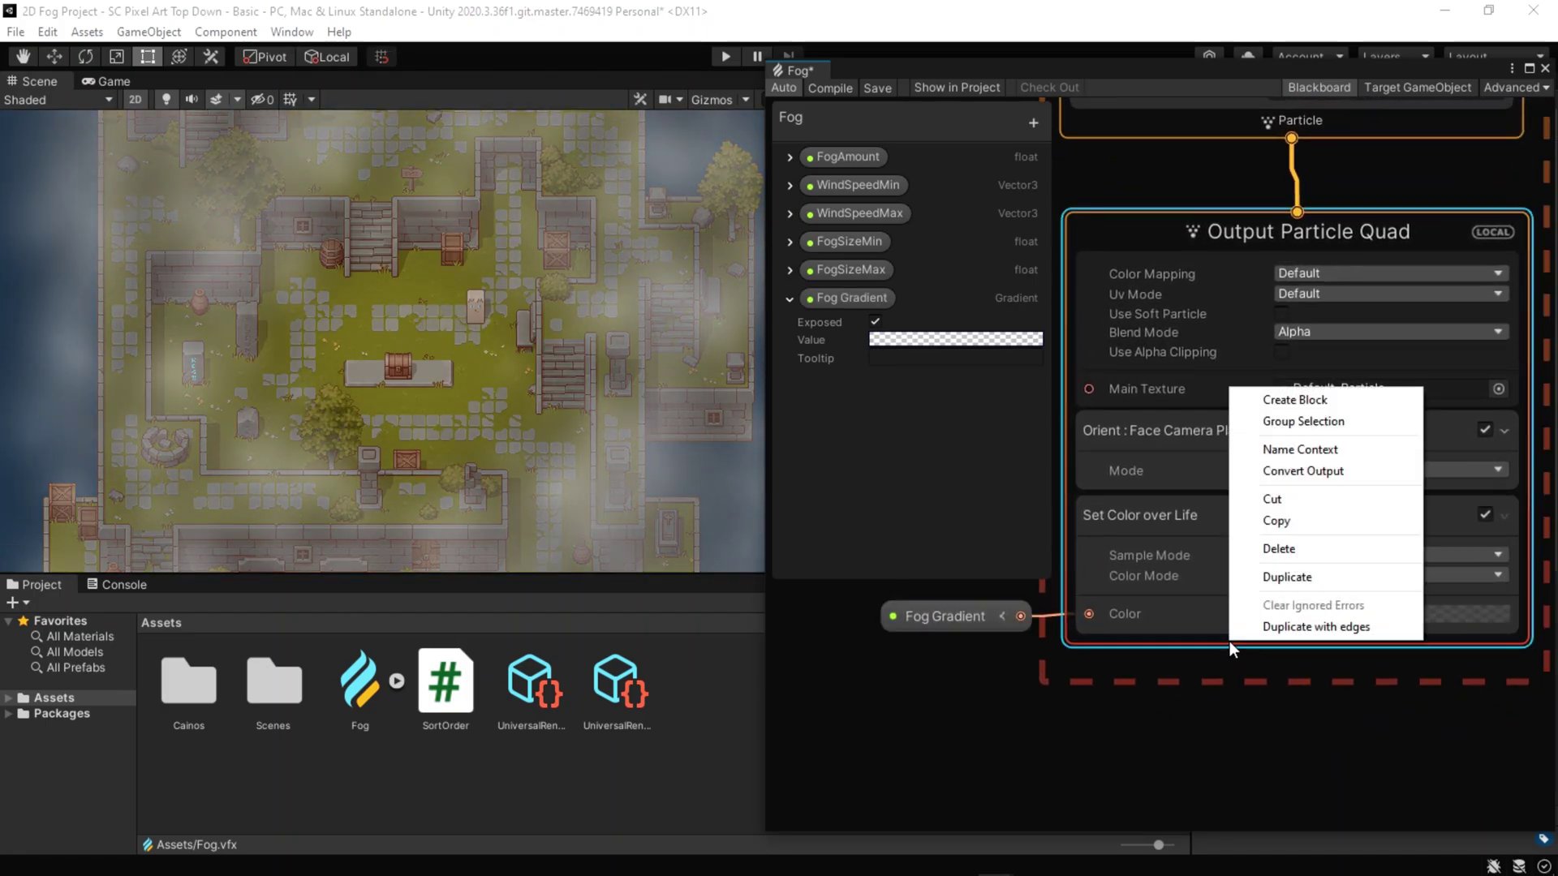
{"action": "left_click", "coordinate": [1295, 400]}
{"action": "type", "text": "set random color"}
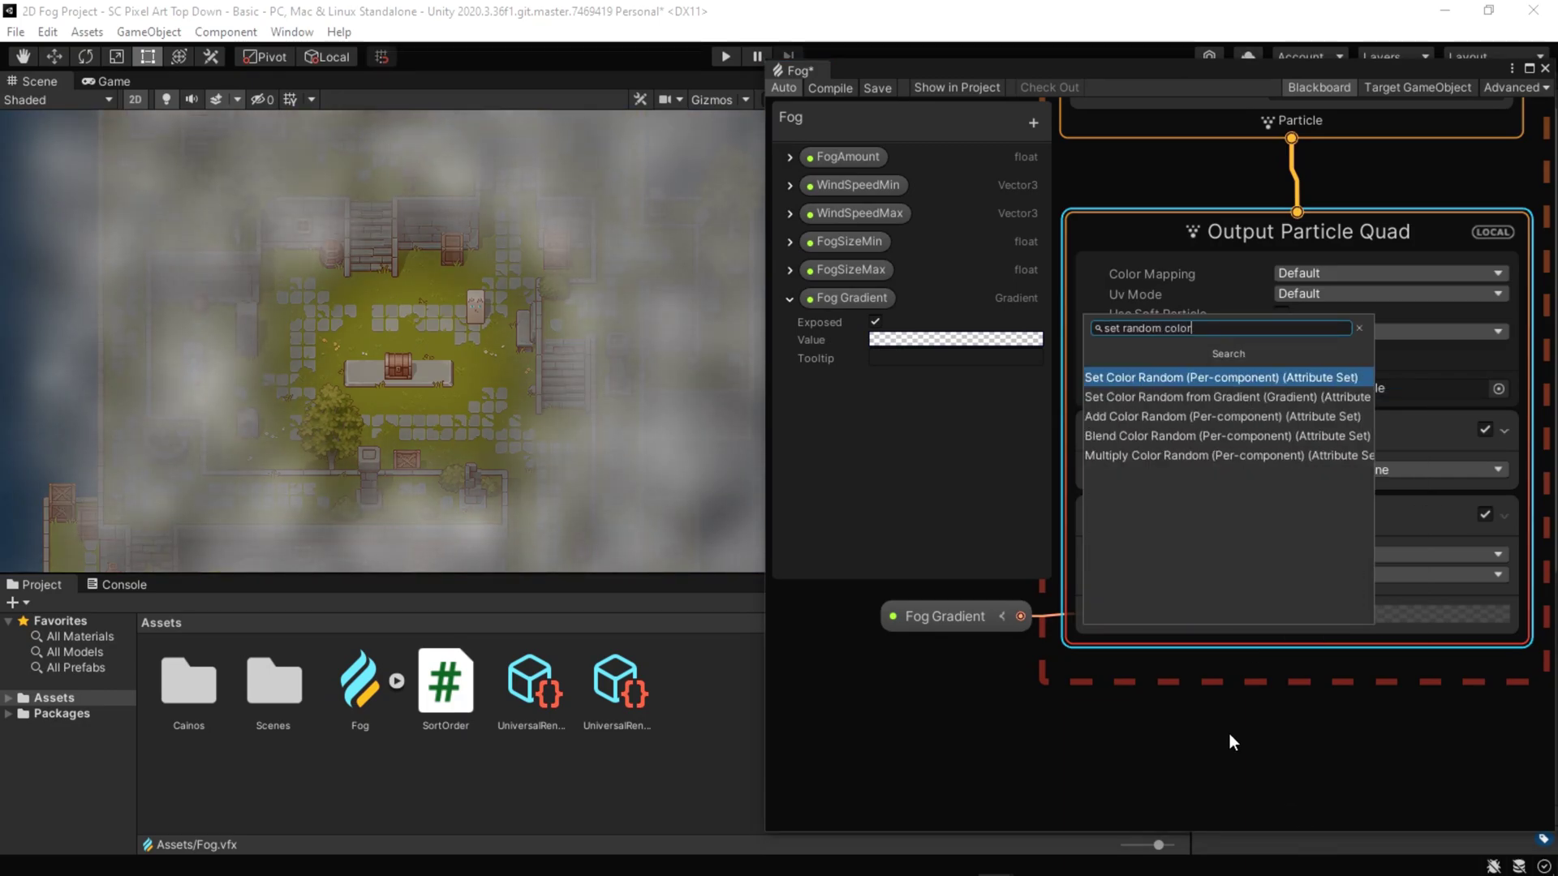
{"action": "key", "text": "Return"}
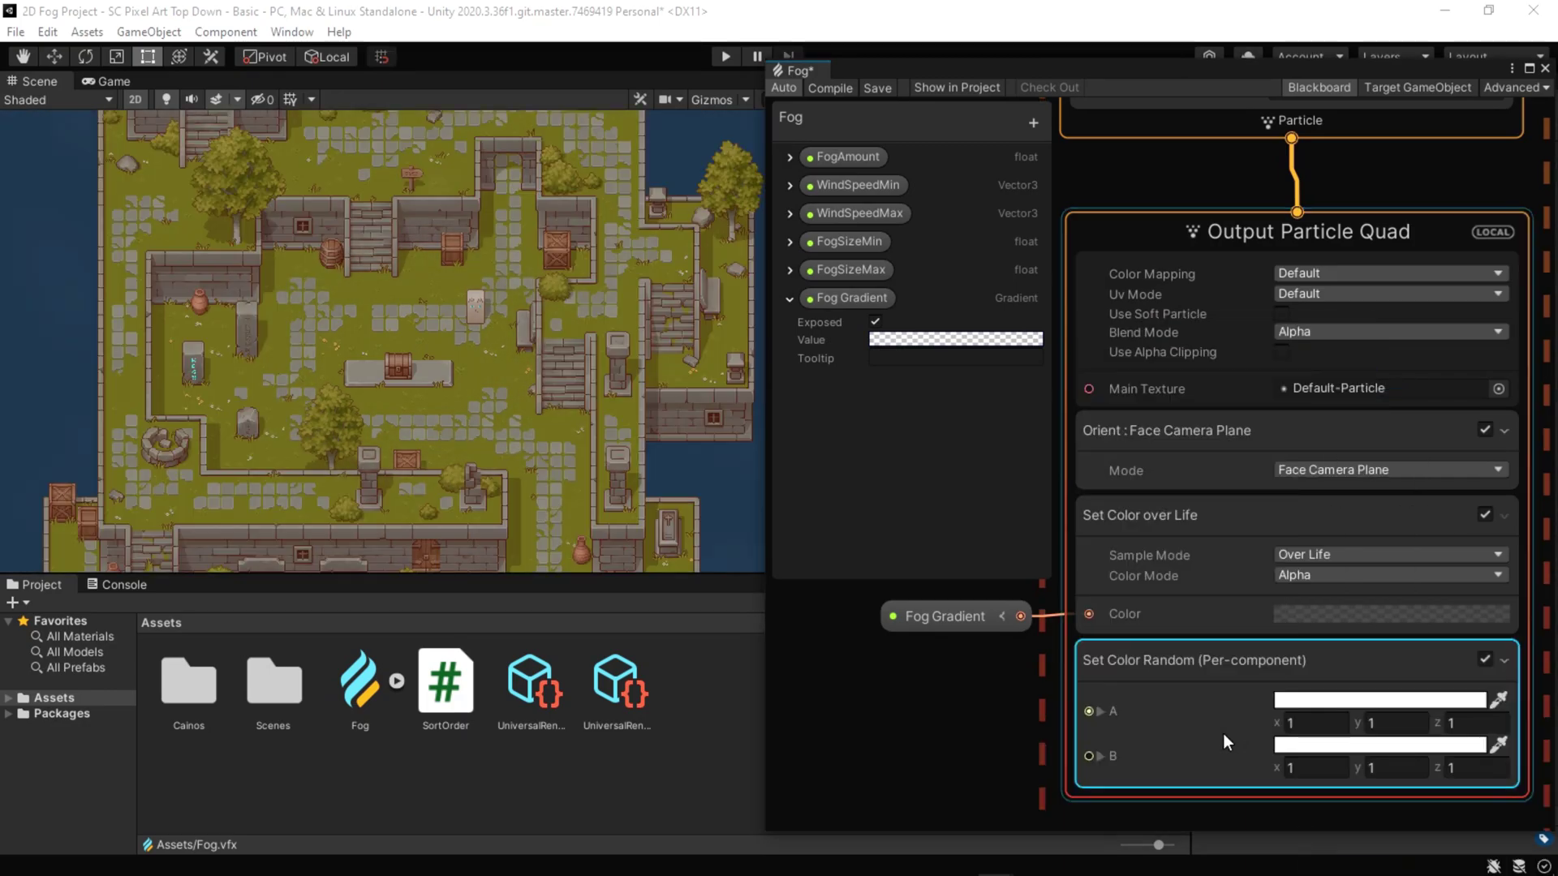
{"action": "left_click_drag", "start_coordinate": [1210, 735], "coordinate": [1012, 736]}
Step: Create two Color properties, FogBaseColor and FogSeconderyColor
{"action": "left_click", "coordinate": [790, 297]}
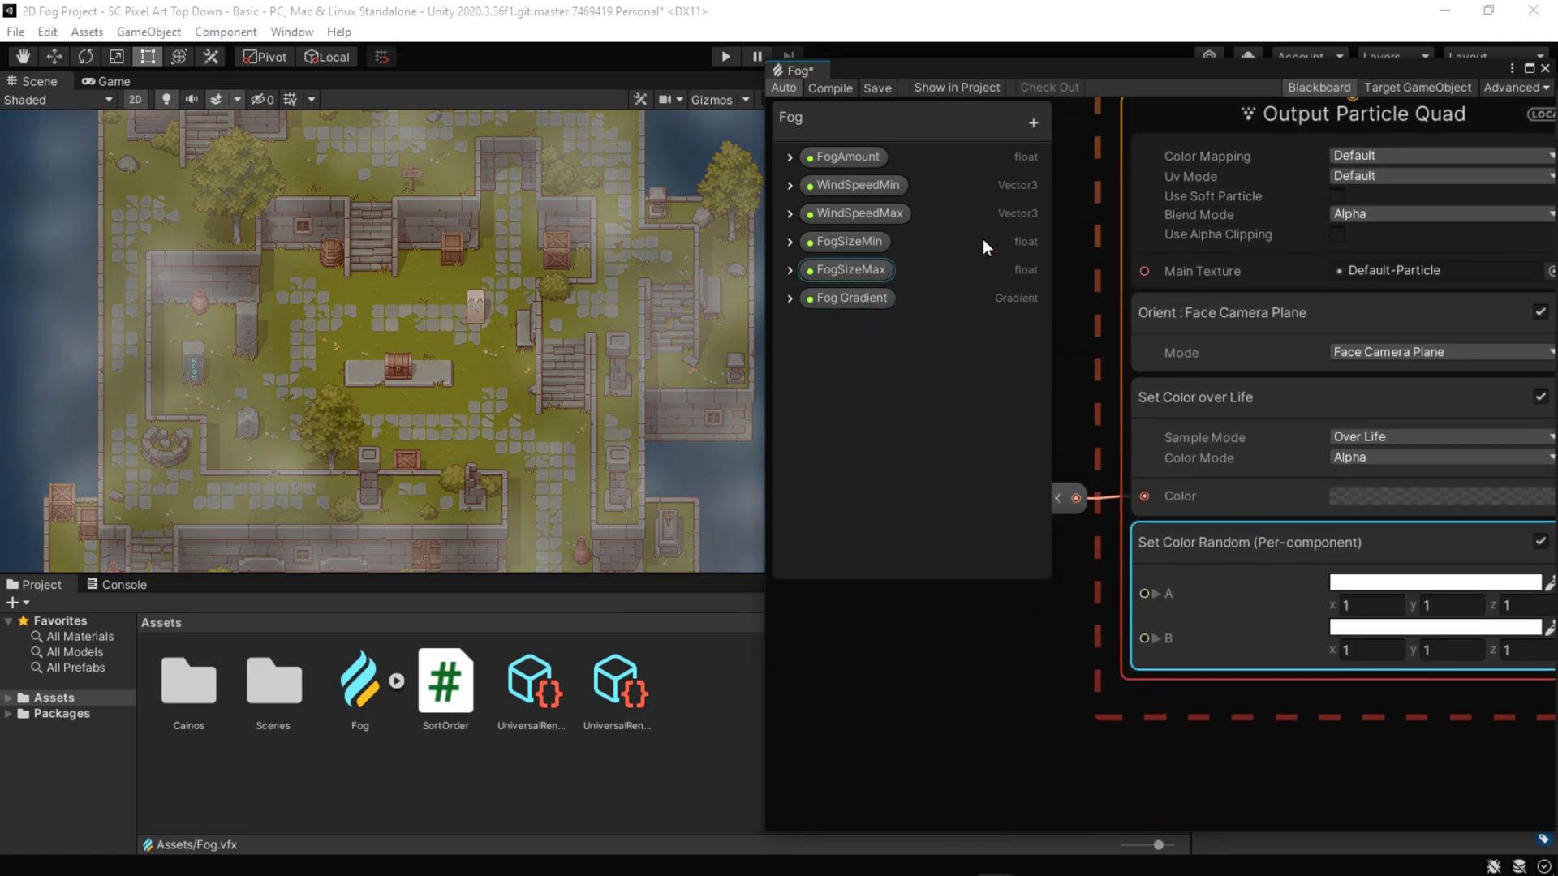
{"action": "left_click", "coordinate": [1033, 121]}
{"action": "left_click", "coordinate": [1092, 285]}
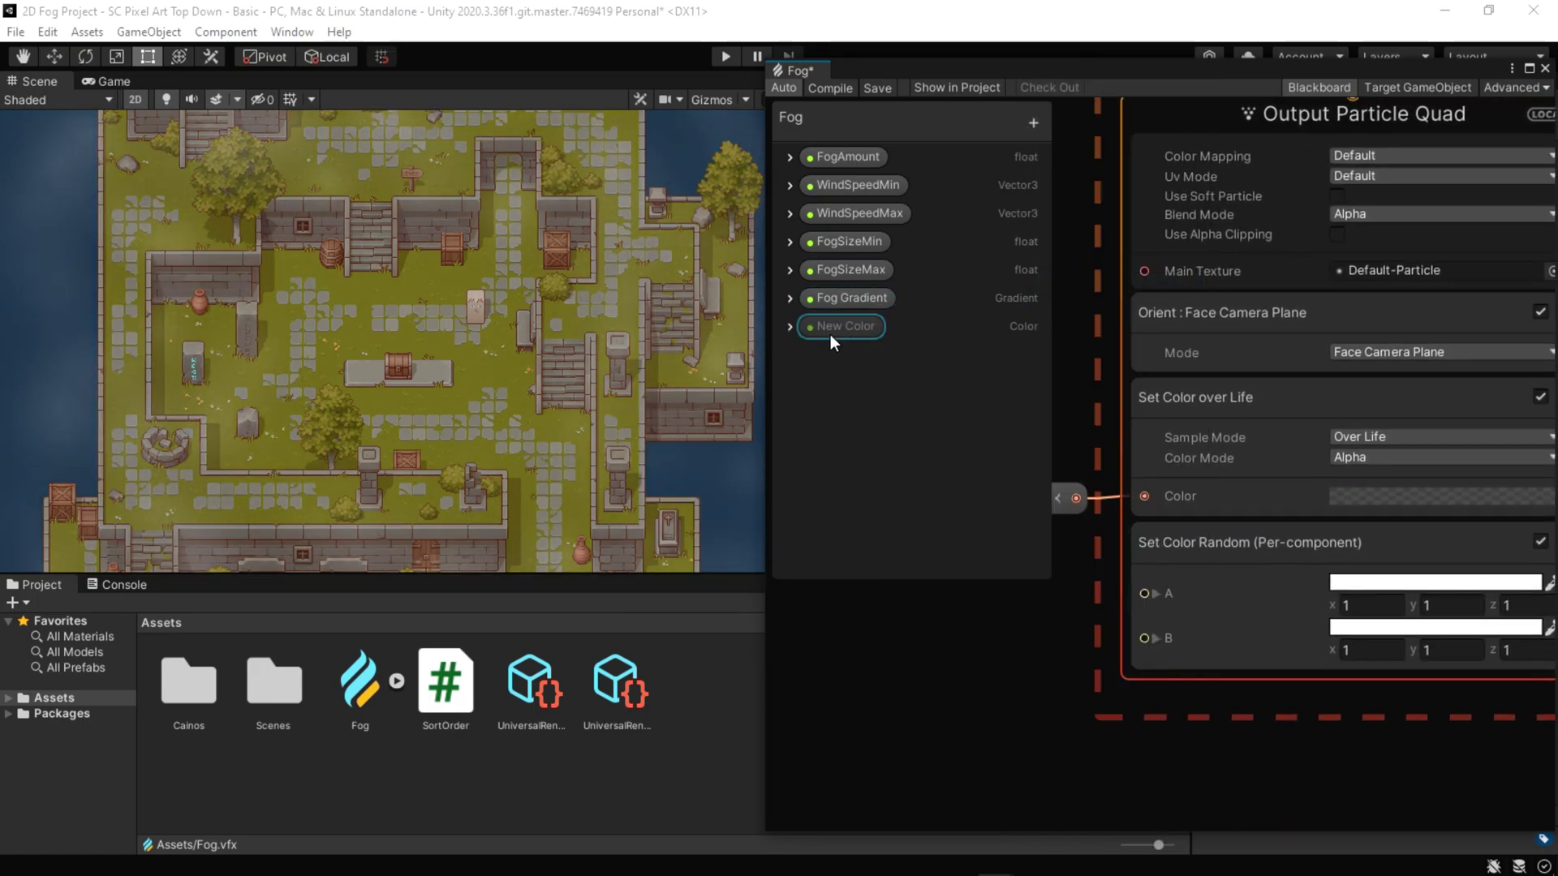
{"action": "type", "text": "FogBaseColor"}
{"action": "key", "text": "Return"}
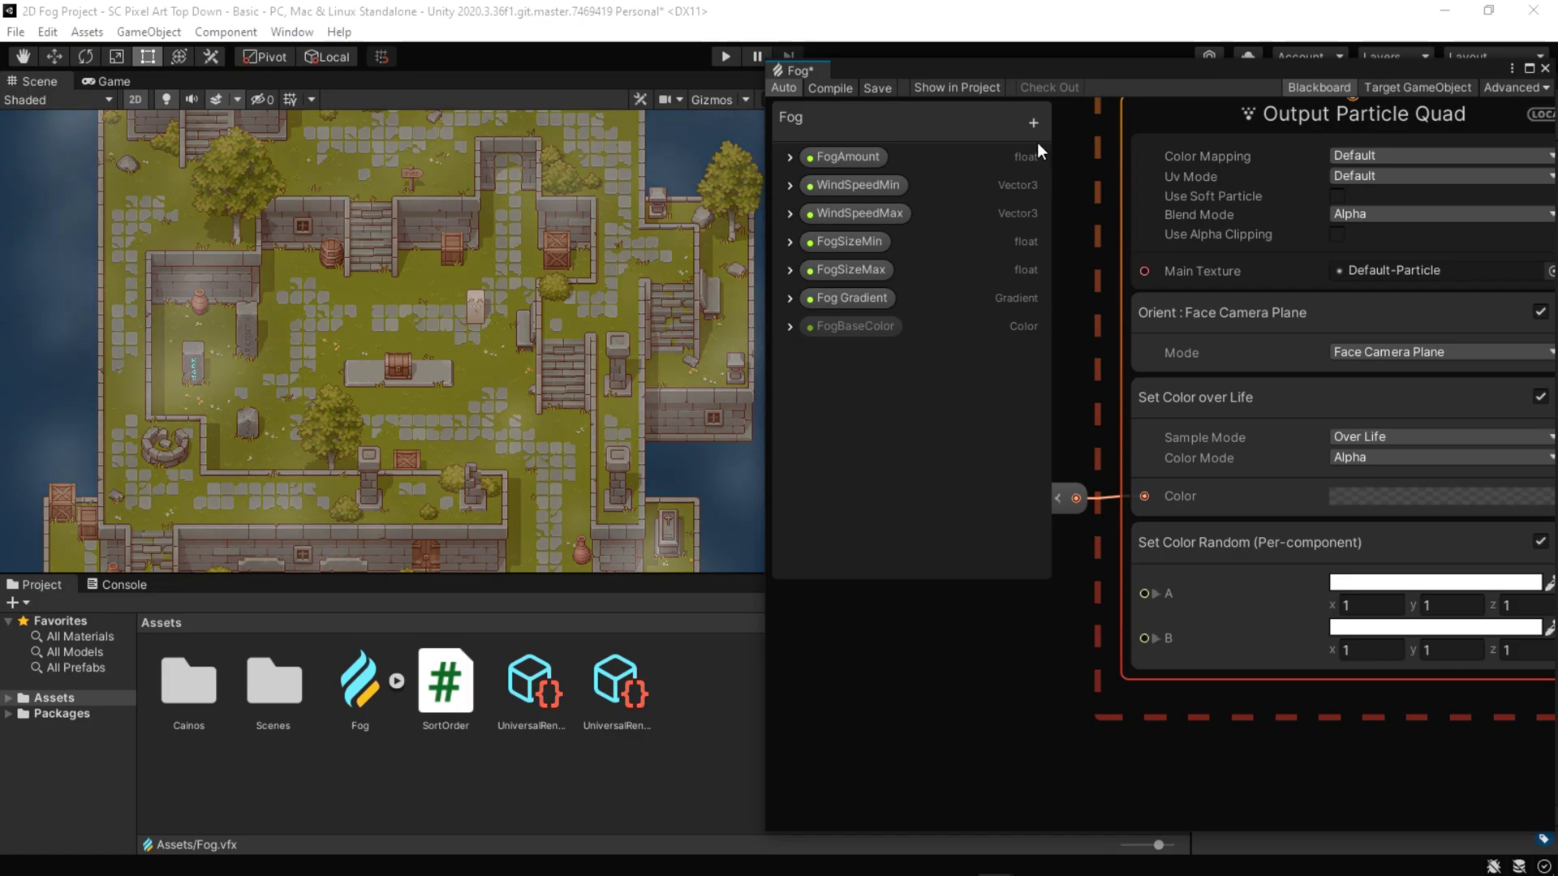
{"action": "left_click", "coordinate": [1034, 122]}
{"action": "left_click", "coordinate": [1083, 283]}
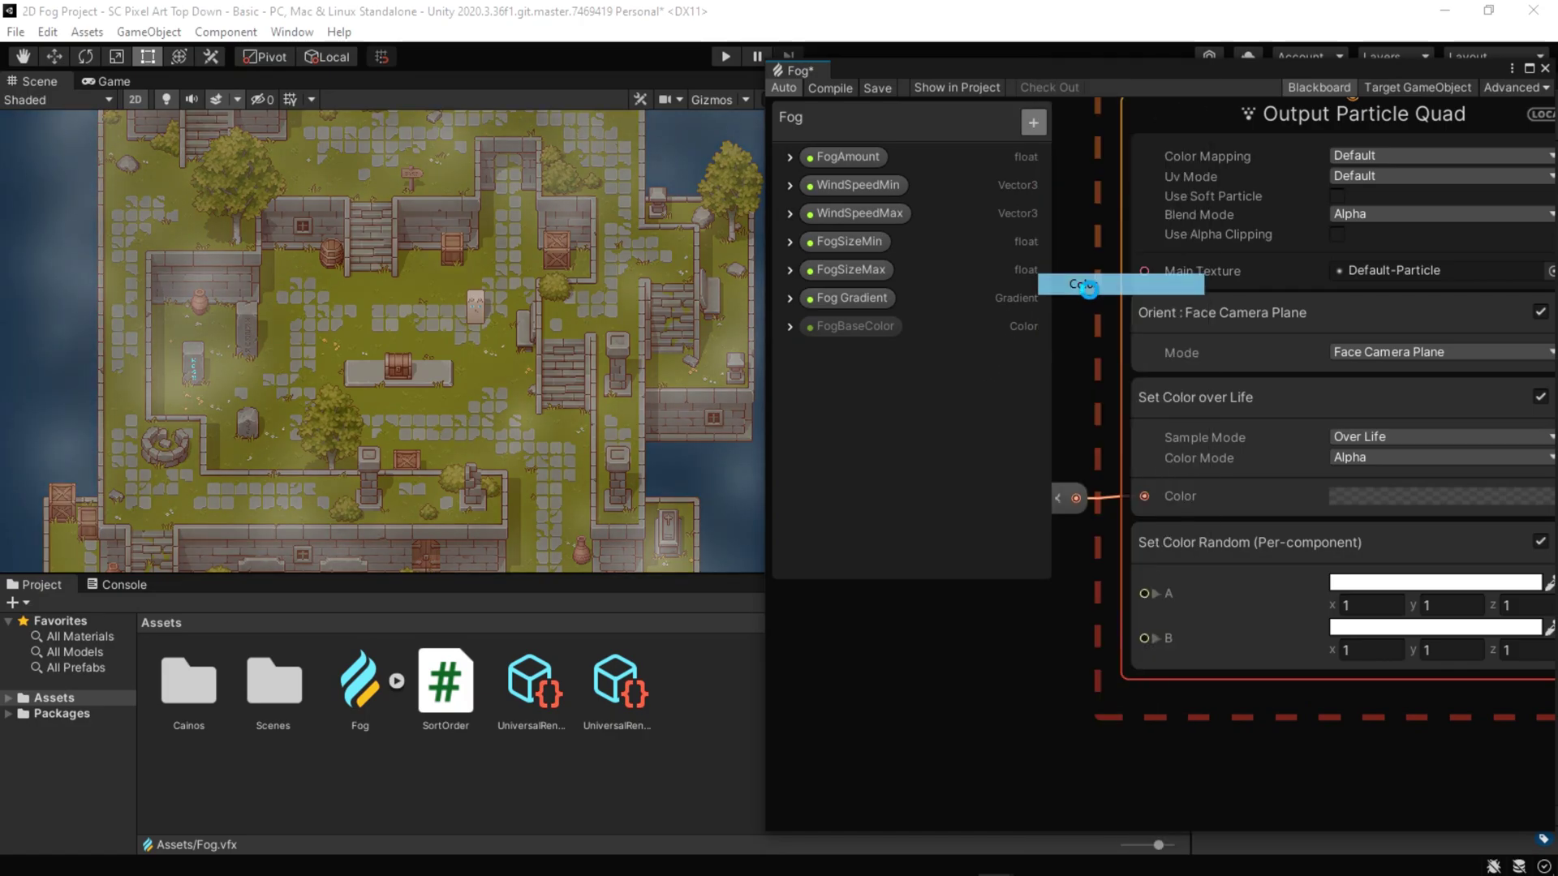
{"action": "type", "text": "FogSeconderyColor"}
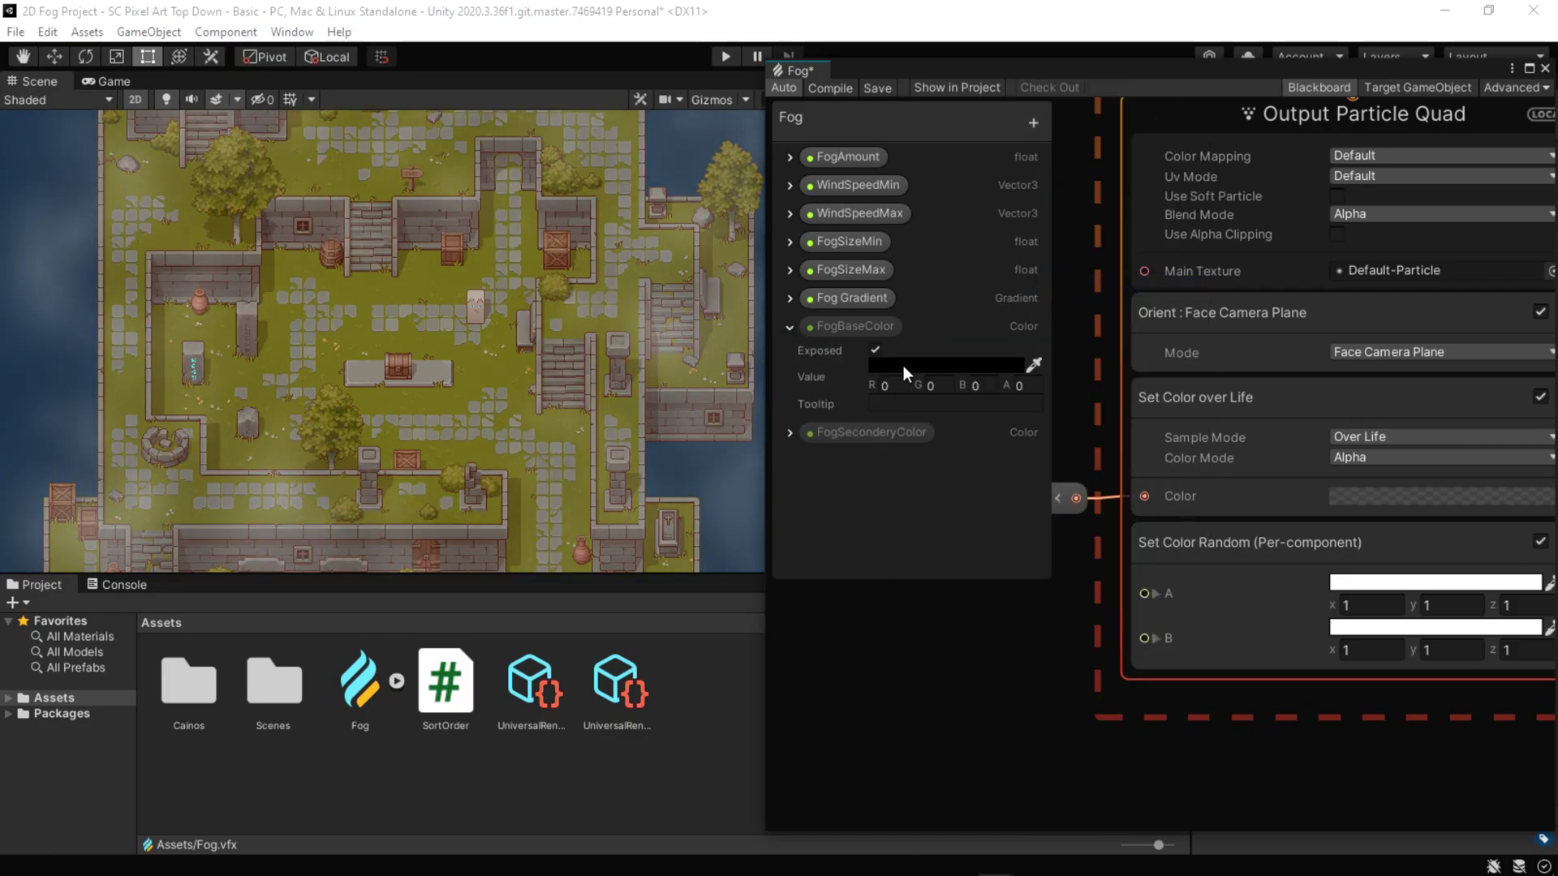
Step: Make FogBaseColor white and FogSeconderyColor a light cyan
{"action": "left_click", "coordinate": [903, 365]}
{"action": "left_click", "coordinate": [962, 751]}
{"action": "left_click", "coordinate": [785, 433]}
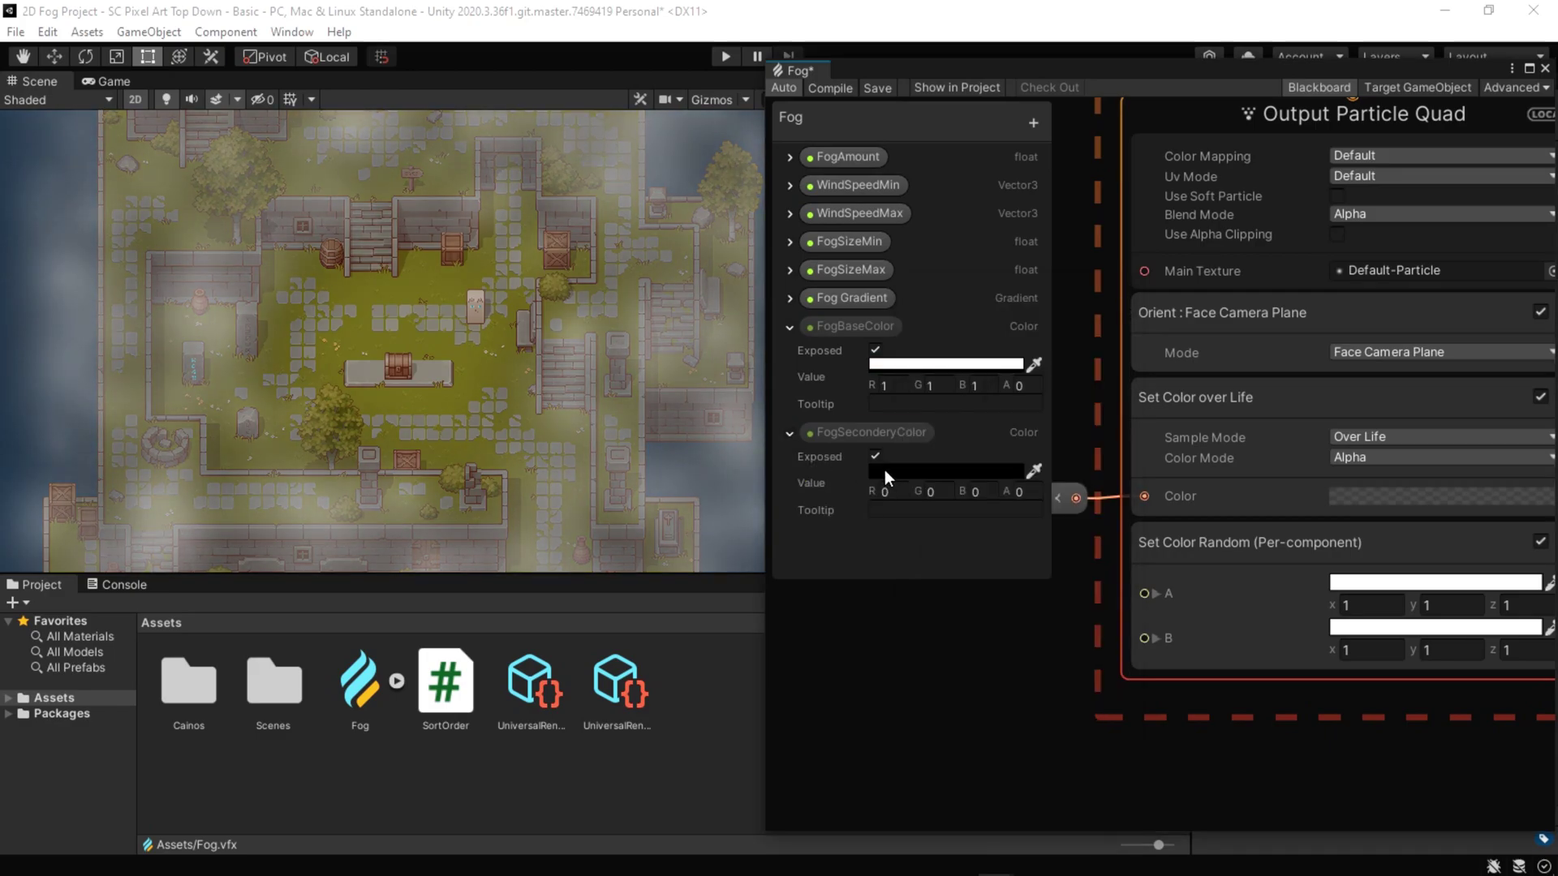
{"action": "left_click", "coordinate": [886, 470]}
{"action": "left_click", "coordinate": [961, 764]}
{"action": "left_click_drag", "start_coordinate": [935, 402], "coordinate": [909, 439]}
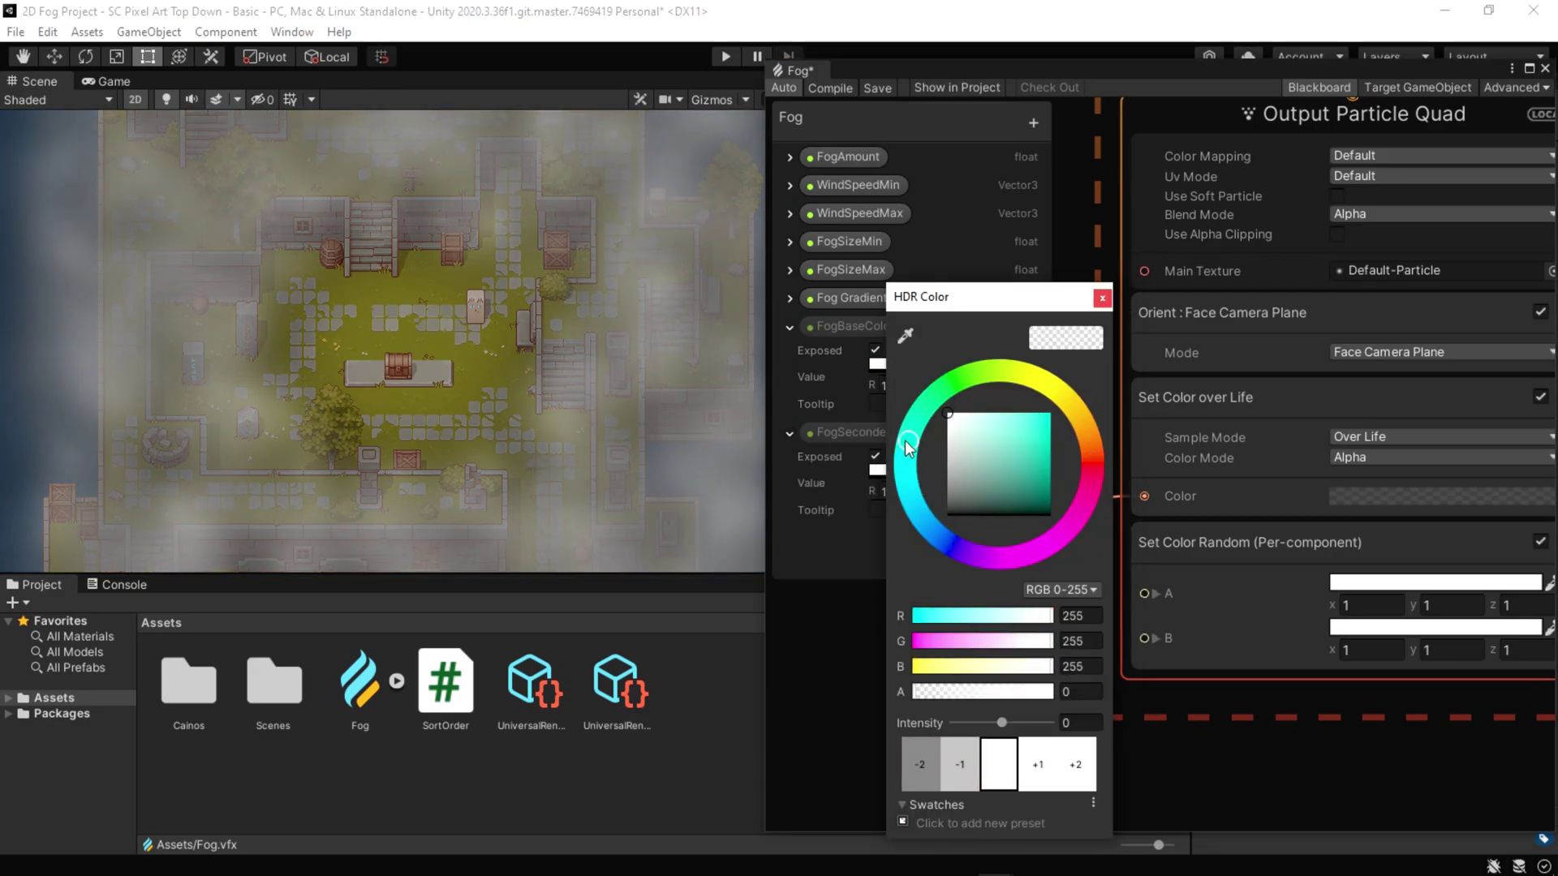
{"action": "left_click", "coordinate": [973, 413]}
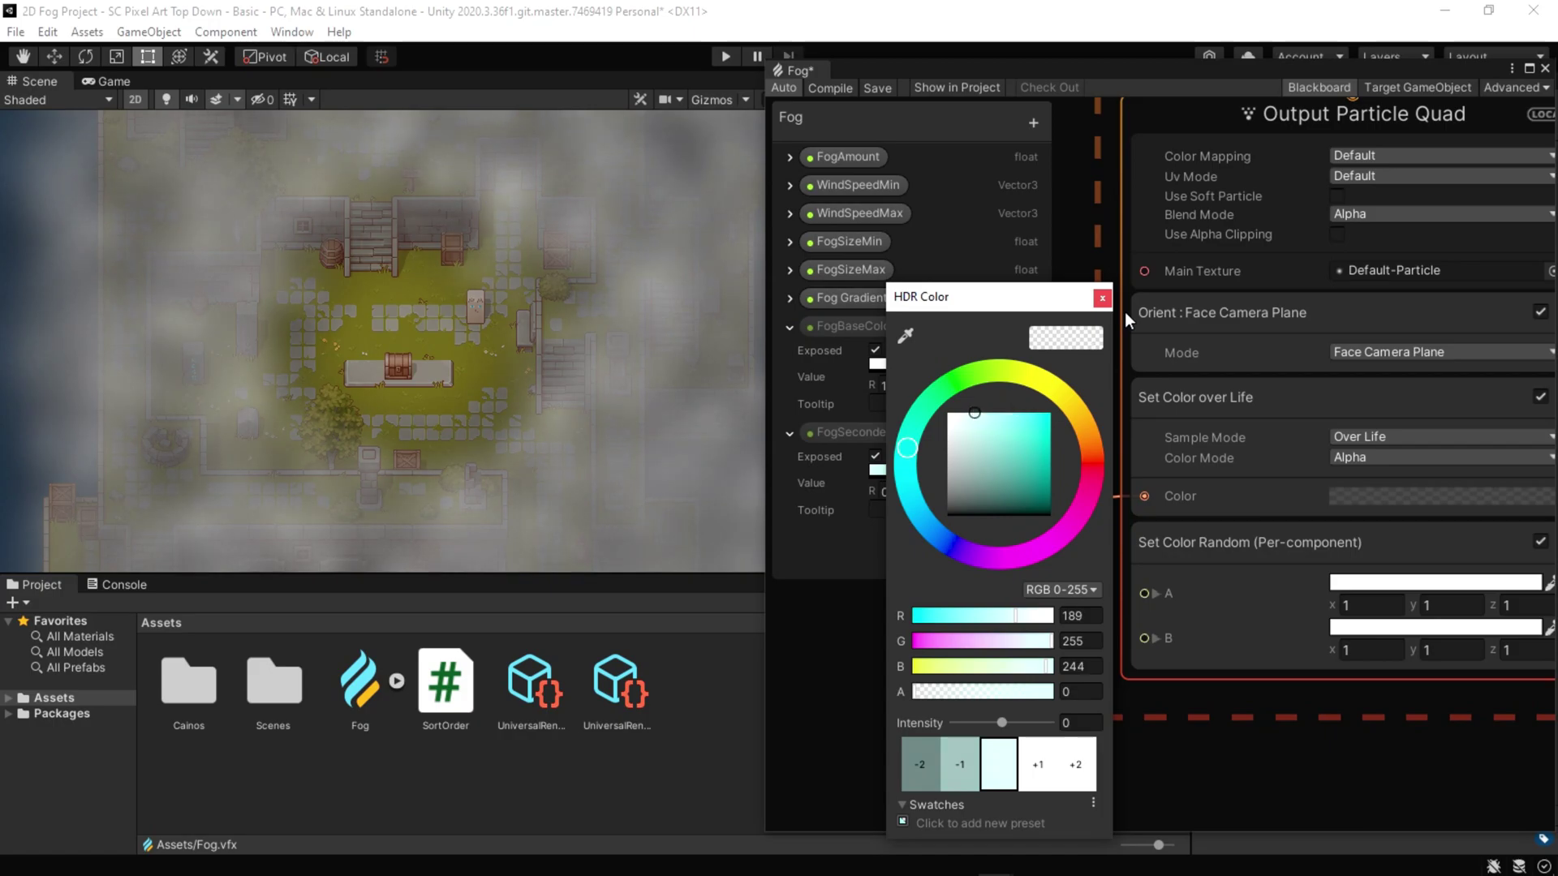
{"action": "left_click", "coordinate": [1102, 298]}
Step: Connect FogBaseColor to the random colour's A input and bring in FogSeconderyColor
{"action": "left_click_drag", "start_coordinate": [1071, 608], "coordinate": [1099, 719]}
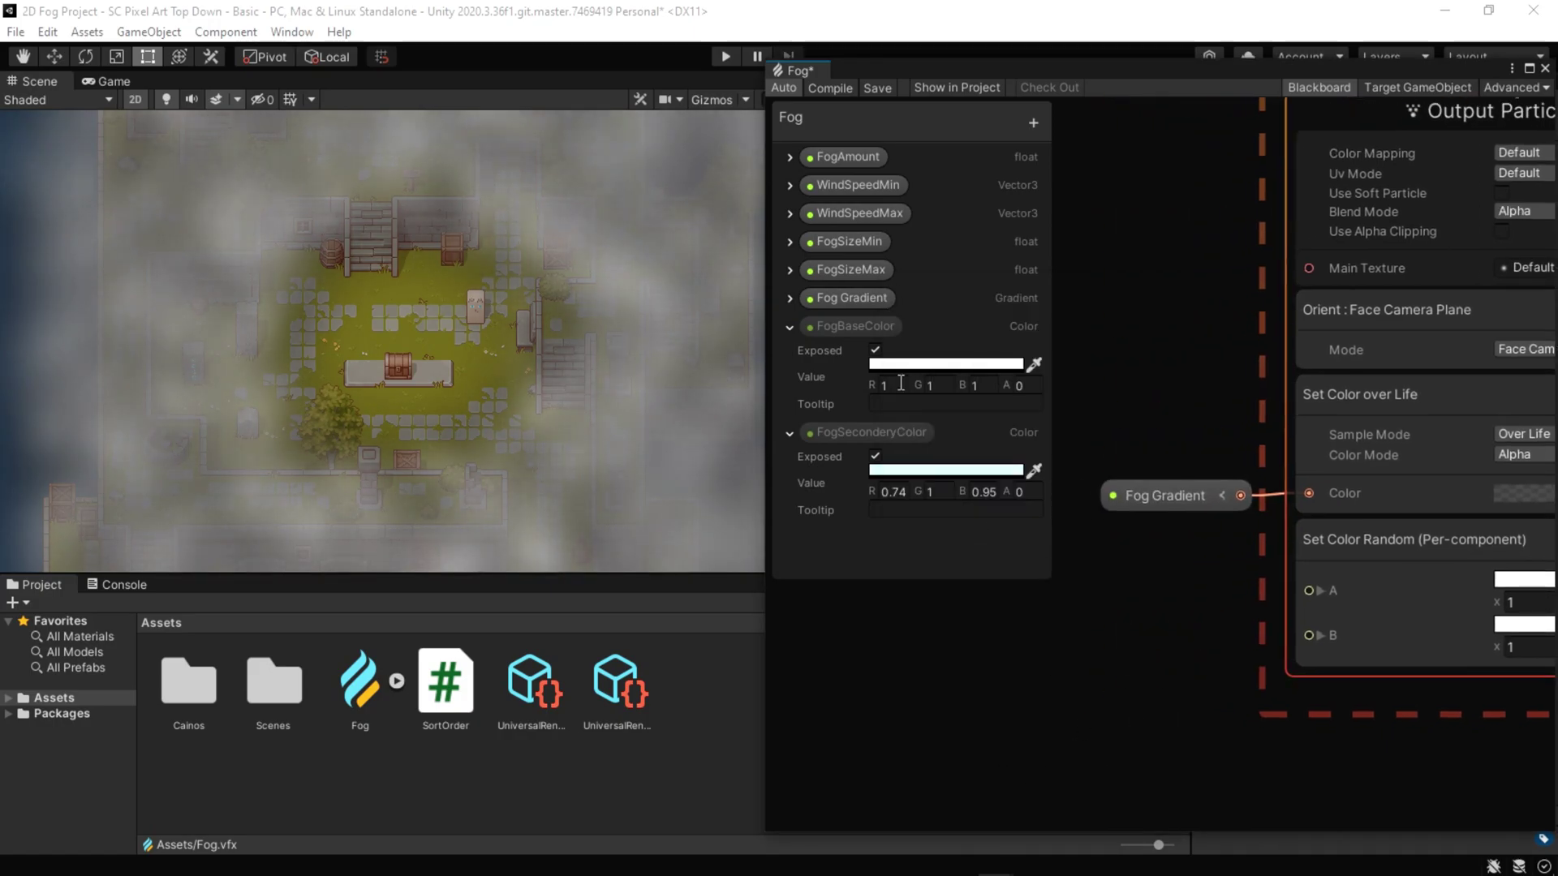
{"action": "left_click_drag", "start_coordinate": [929, 388], "coordinate": [1178, 578]}
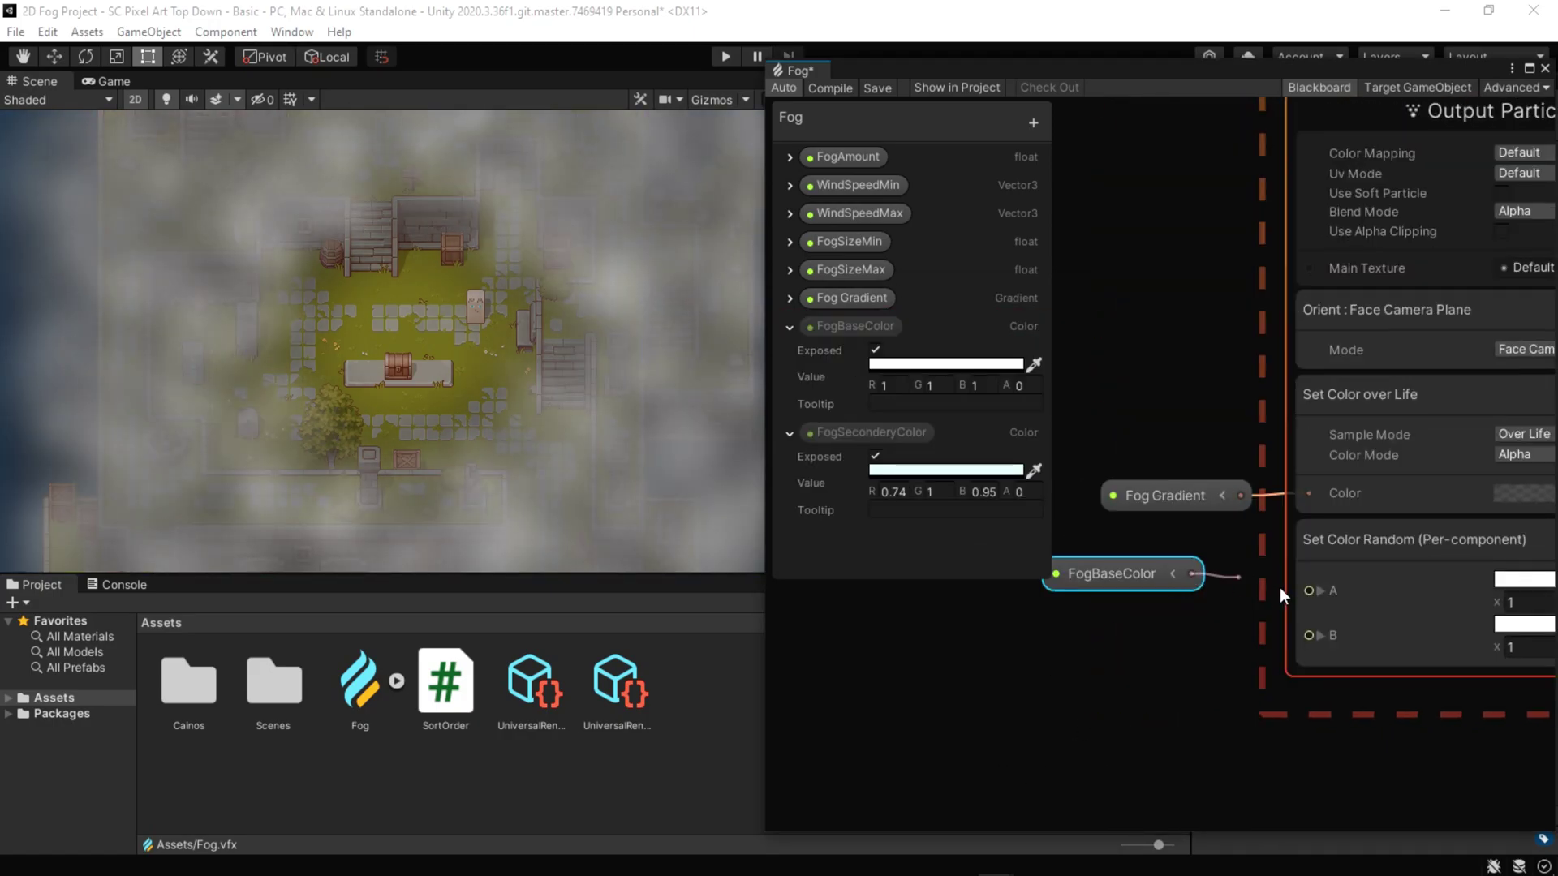
{"action": "left_click_drag", "start_coordinate": [1302, 624], "coordinate": [1309, 589]}
{"action": "middle_click_drag", "start_coordinate": [1322, 748], "coordinate": [1241, 743]}
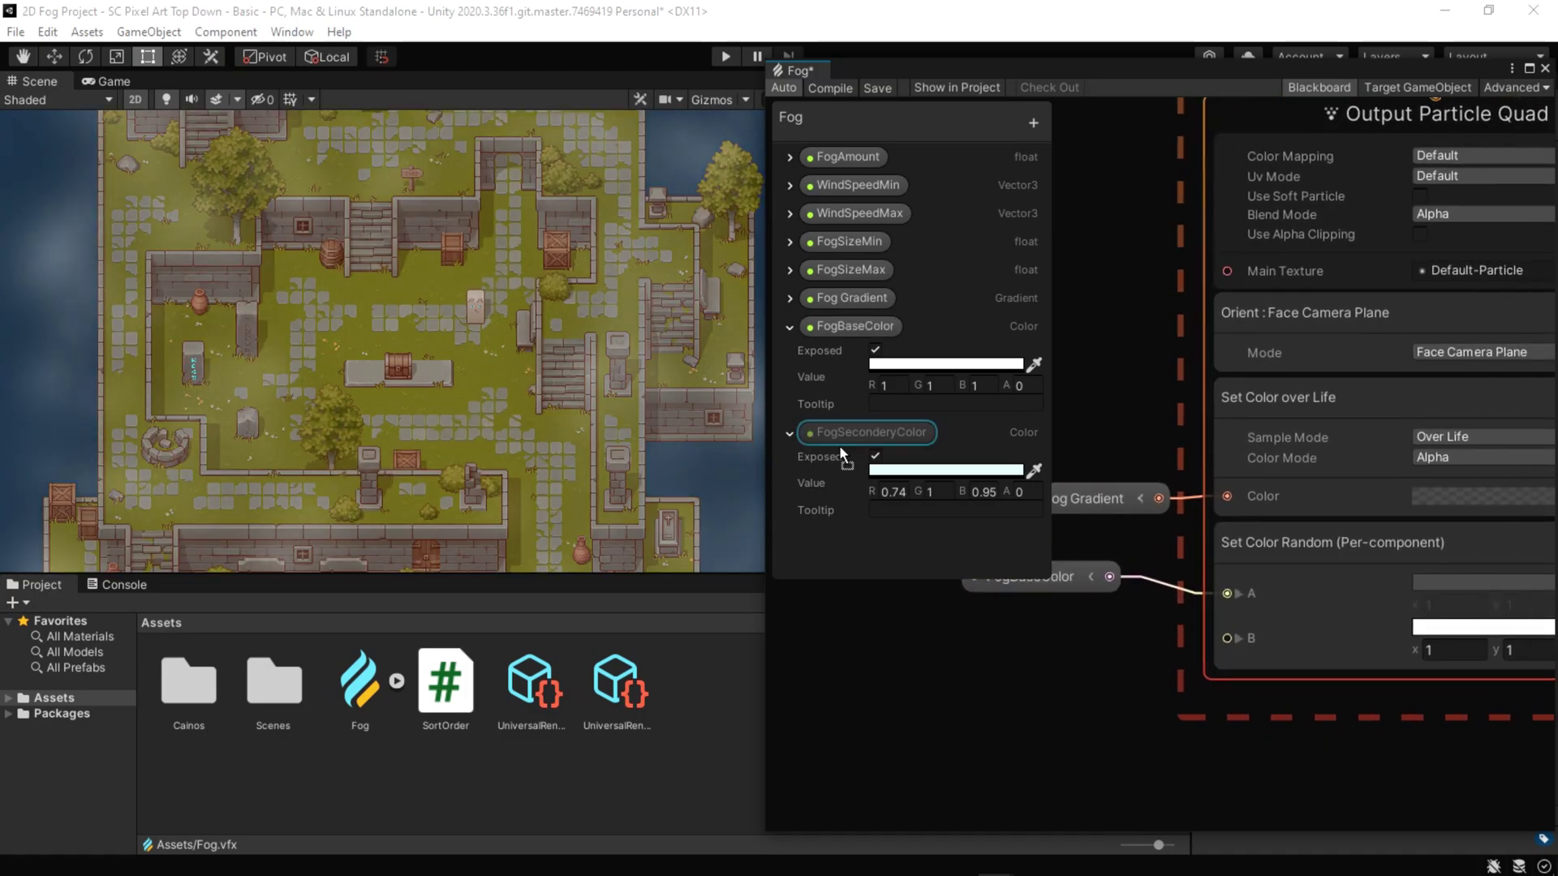
{"action": "left_click_drag", "start_coordinate": [864, 431], "coordinate": [1047, 657]}
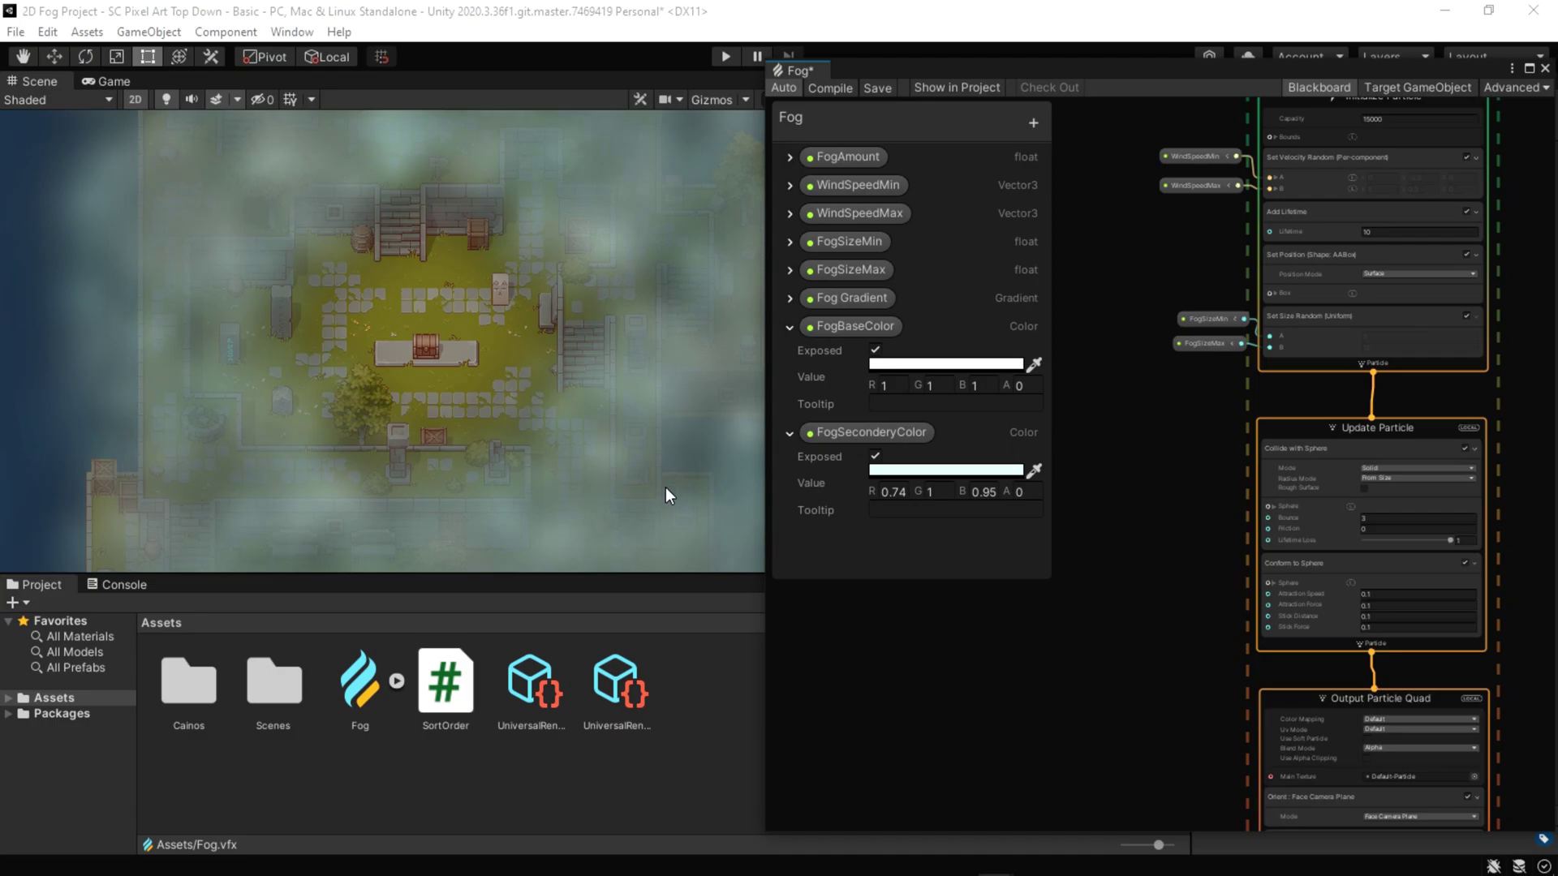
{"action": "scroll", "coordinate": [627, 477], "scroll_direction": "down", "scroll_amount": 3}
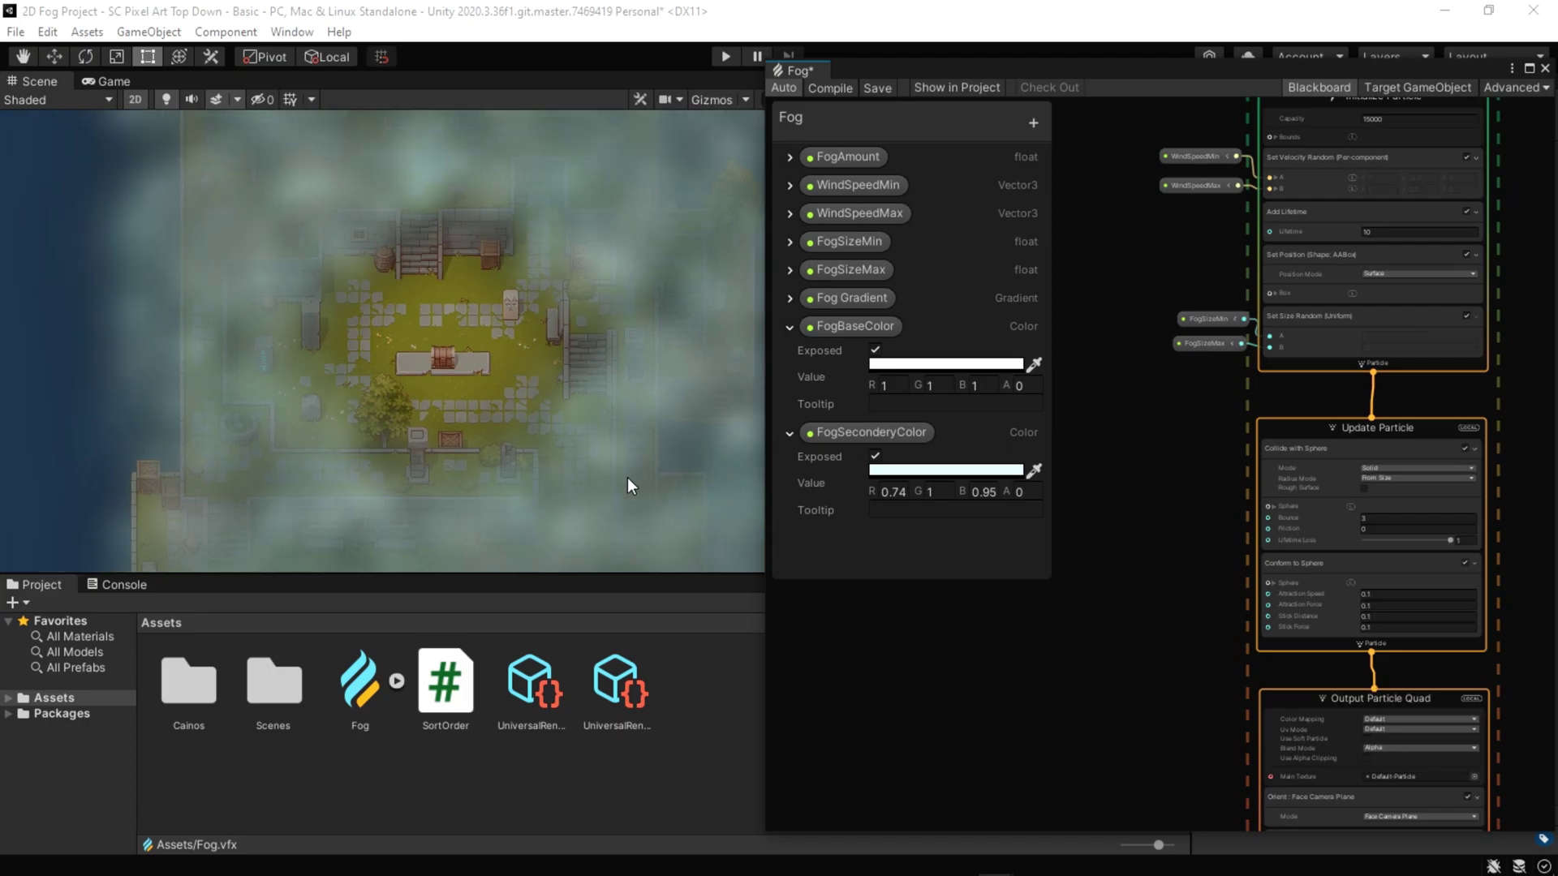
{"action": "scroll", "coordinate": [603, 486], "scroll_direction": "down", "scroll_amount": 3}
Step: Preview the fogged map in the Game view, then return to the Scene view
{"action": "mouse_move", "coordinate": [597, 475]}
{"action": "middle_mouse_down"}
{"action": "mouse_move", "coordinate": [542, 315]}
{"action": "mouse_move", "coordinate": [536, 425]}
{"action": "middle_mouse_up"}
{"action": "left_click", "coordinate": [119, 81]}
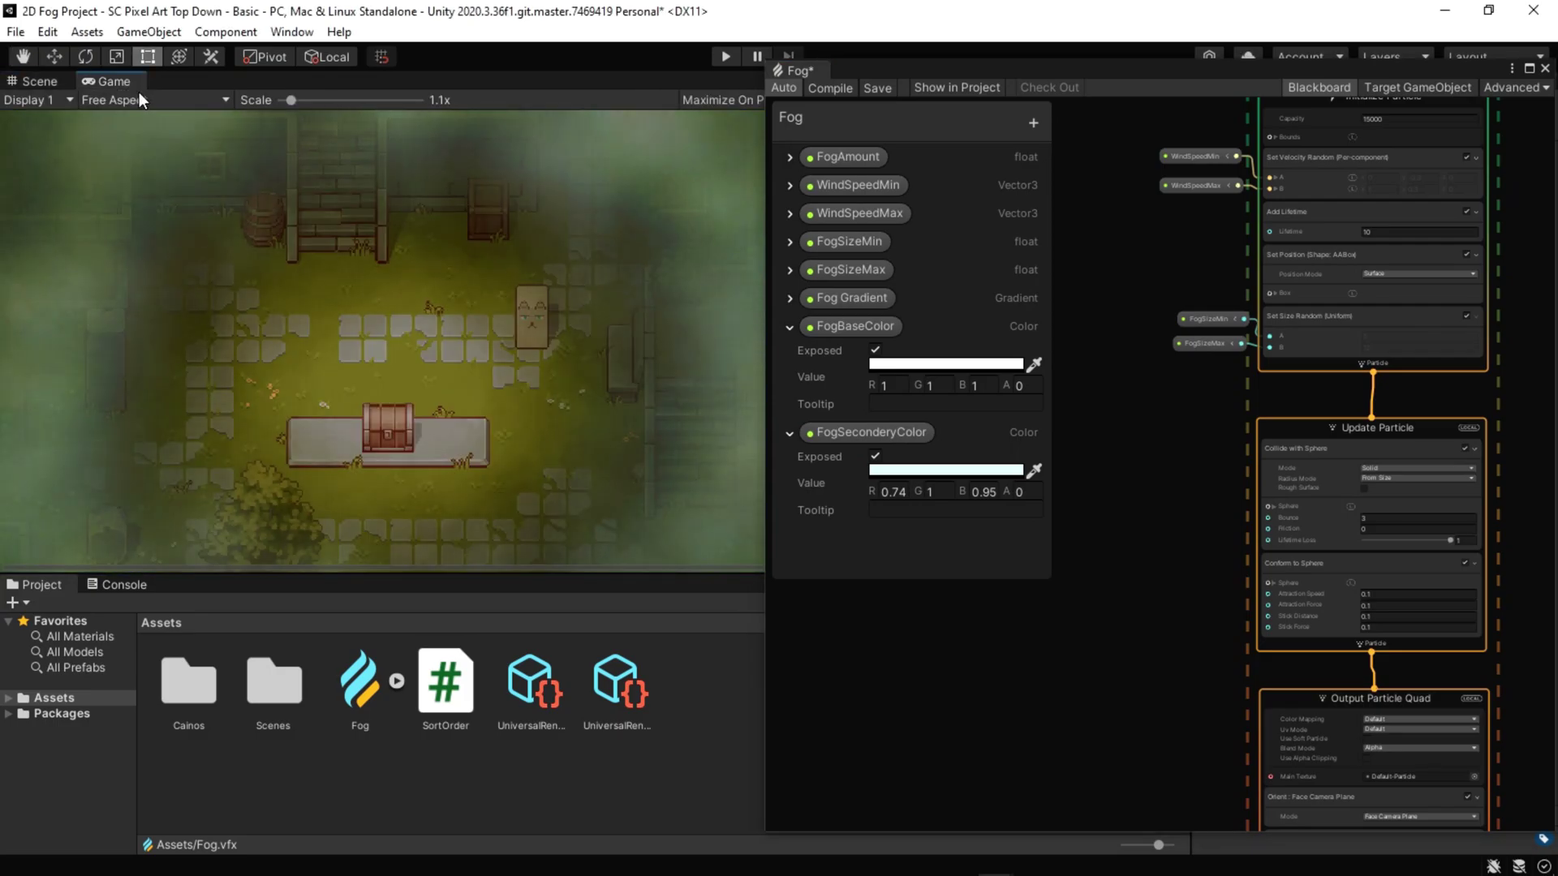
{"action": "left_click", "coordinate": [36, 82]}
{"action": "middle_click_drag", "start_coordinate": [499, 371], "coordinate": [546, 341]}
{"action": "scroll", "coordinate": [532, 342], "scroll_direction": "up", "scroll_amount": 3}
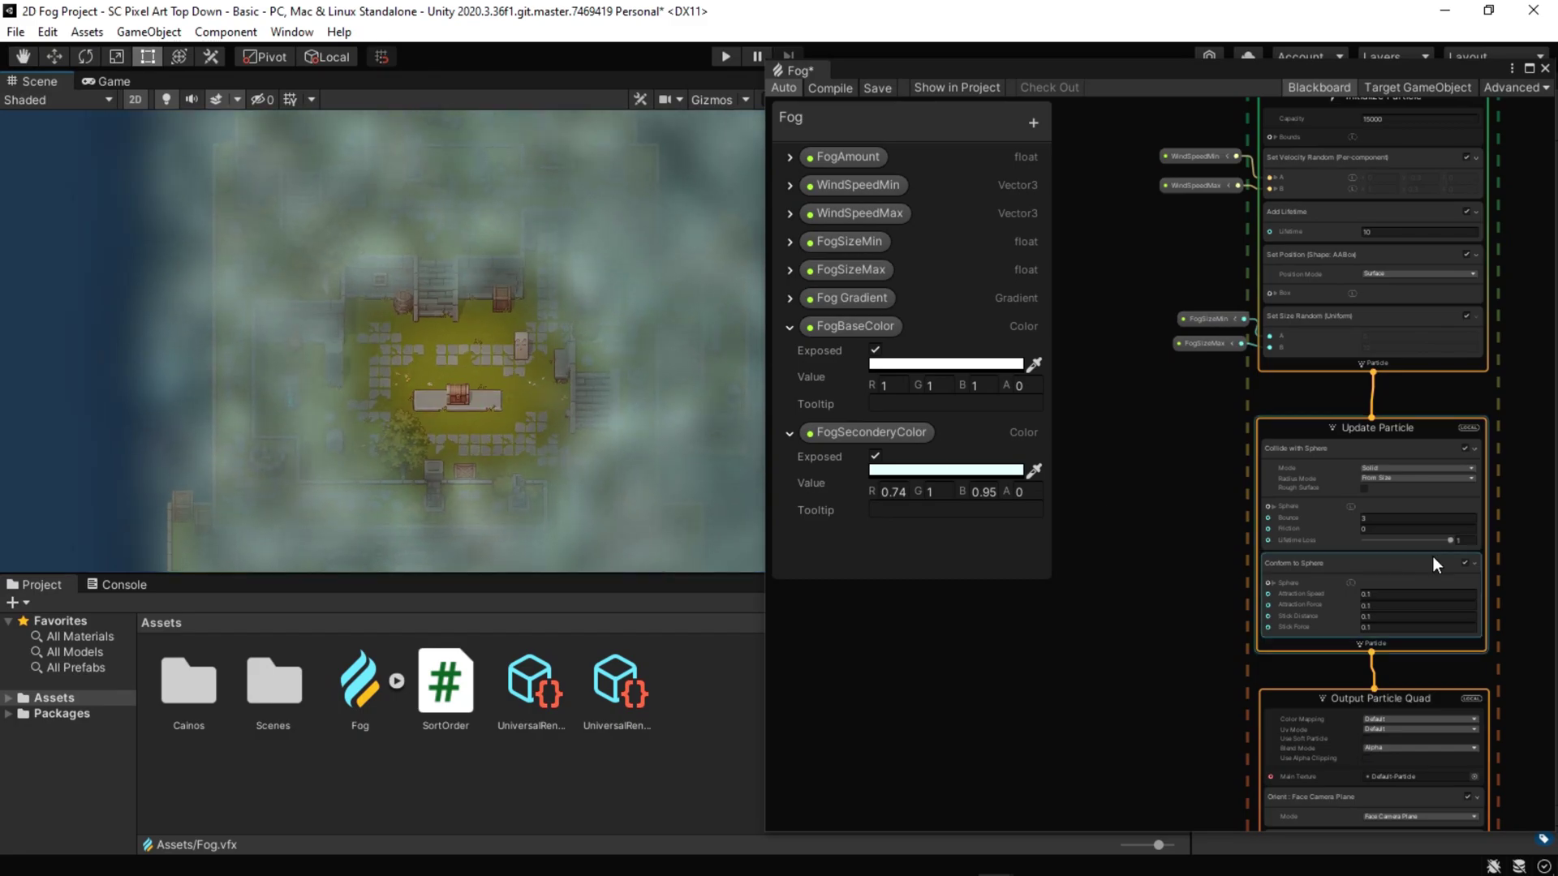
{"action": "scroll", "coordinate": [1192, 530], "scroll_direction": "up", "scroll_amount": 2}
{"action": "scroll", "coordinate": [1192, 530], "scroll_direction": "up", "scroll_amount": 2}
{"action": "scroll", "coordinate": [1156, 557], "scroll_direction": "up", "scroll_amount": 2}
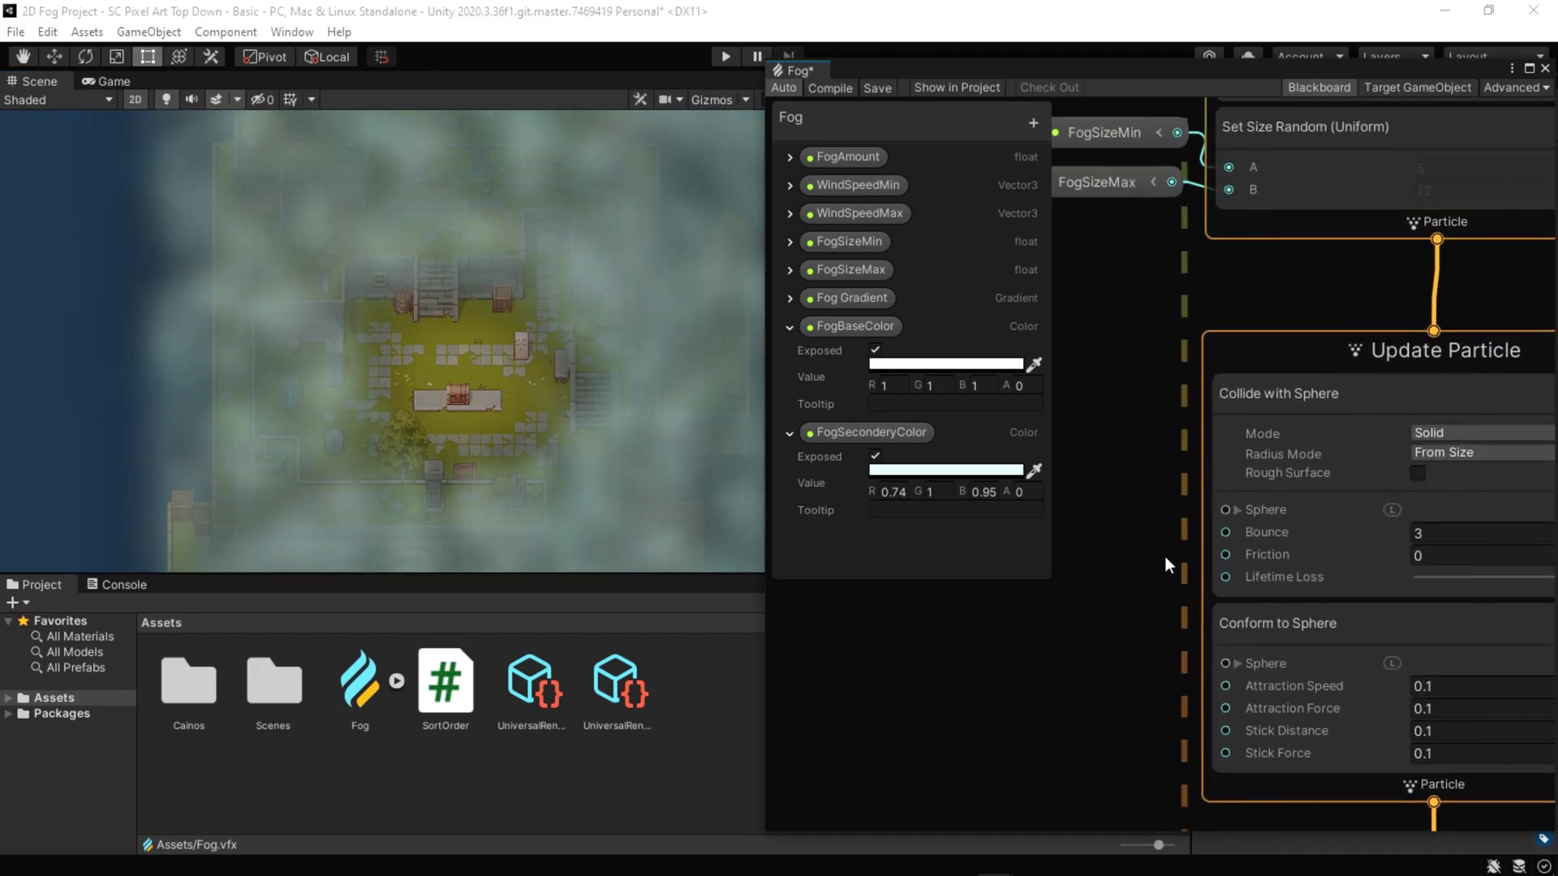
{"action": "scroll", "coordinate": [1161, 559], "scroll_direction": "up", "scroll_amount": 1}
Step: Select Collide with Sphere and drag its sphere gizmo up-right through the fog
{"action": "mouse_move", "coordinate": [1111, 612]}
{"action": "middle_mouse_down"}
{"action": "mouse_move", "coordinate": [1027, 639]}
{"action": "mouse_move", "coordinate": [1071, 626]}
{"action": "middle_mouse_up"}
{"action": "left_click", "coordinate": [1137, 498]}
{"action": "left_click", "coordinate": [1212, 368]}
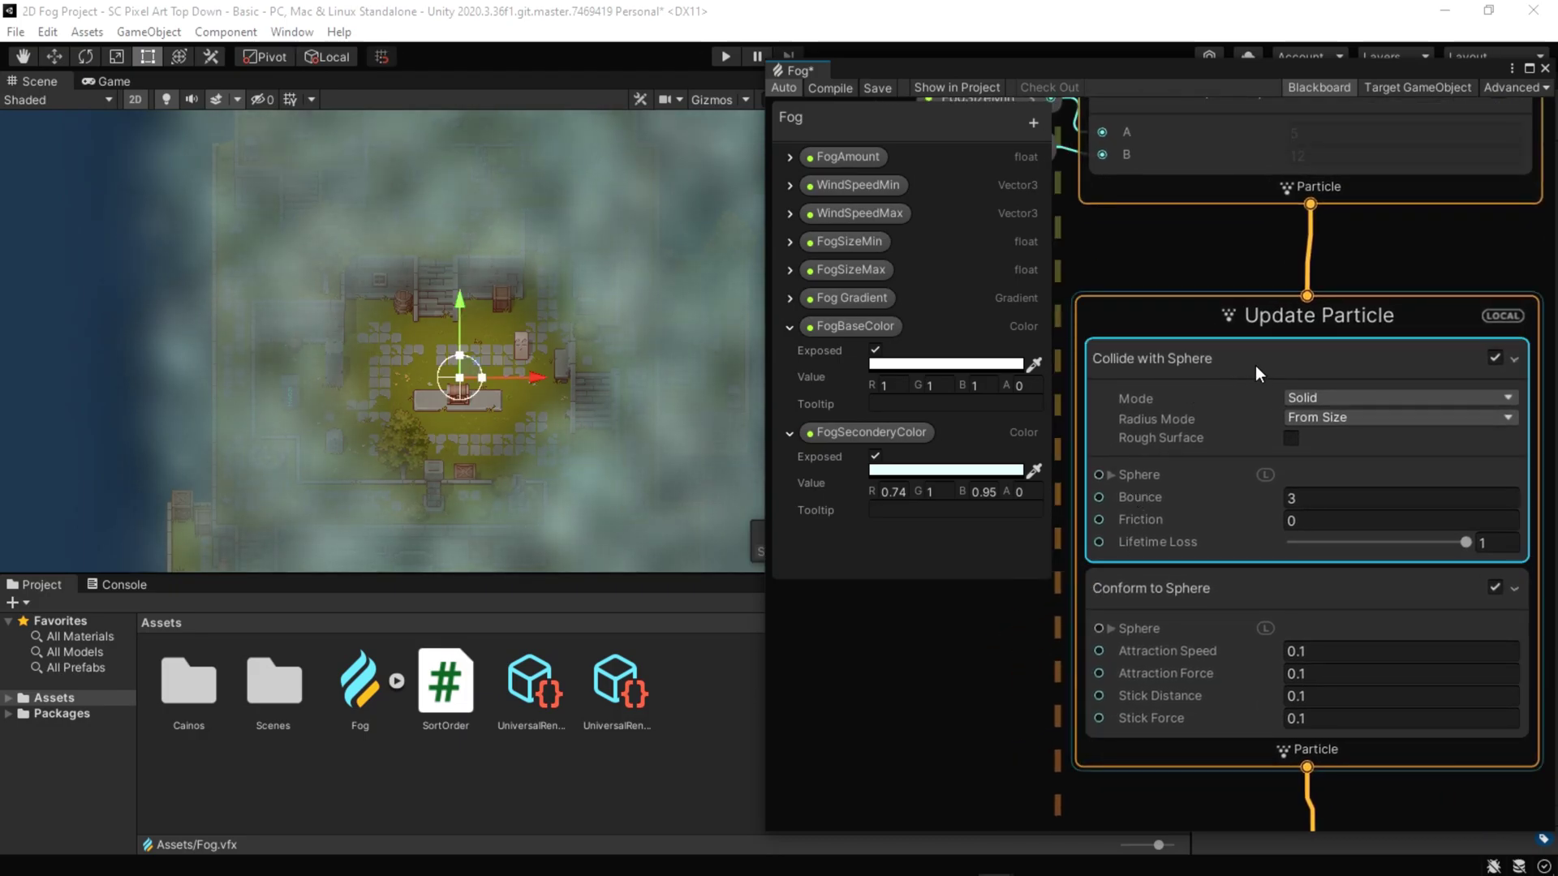
{"action": "mouse_move", "coordinate": [478, 379]}
{"action": "left_mouse_down"}
{"action": "mouse_move", "coordinate": [640, 255]}
{"action": "mouse_move", "coordinate": [365, 506]}
{"action": "mouse_move", "coordinate": [586, 484]}
{"action": "left_mouse_up"}
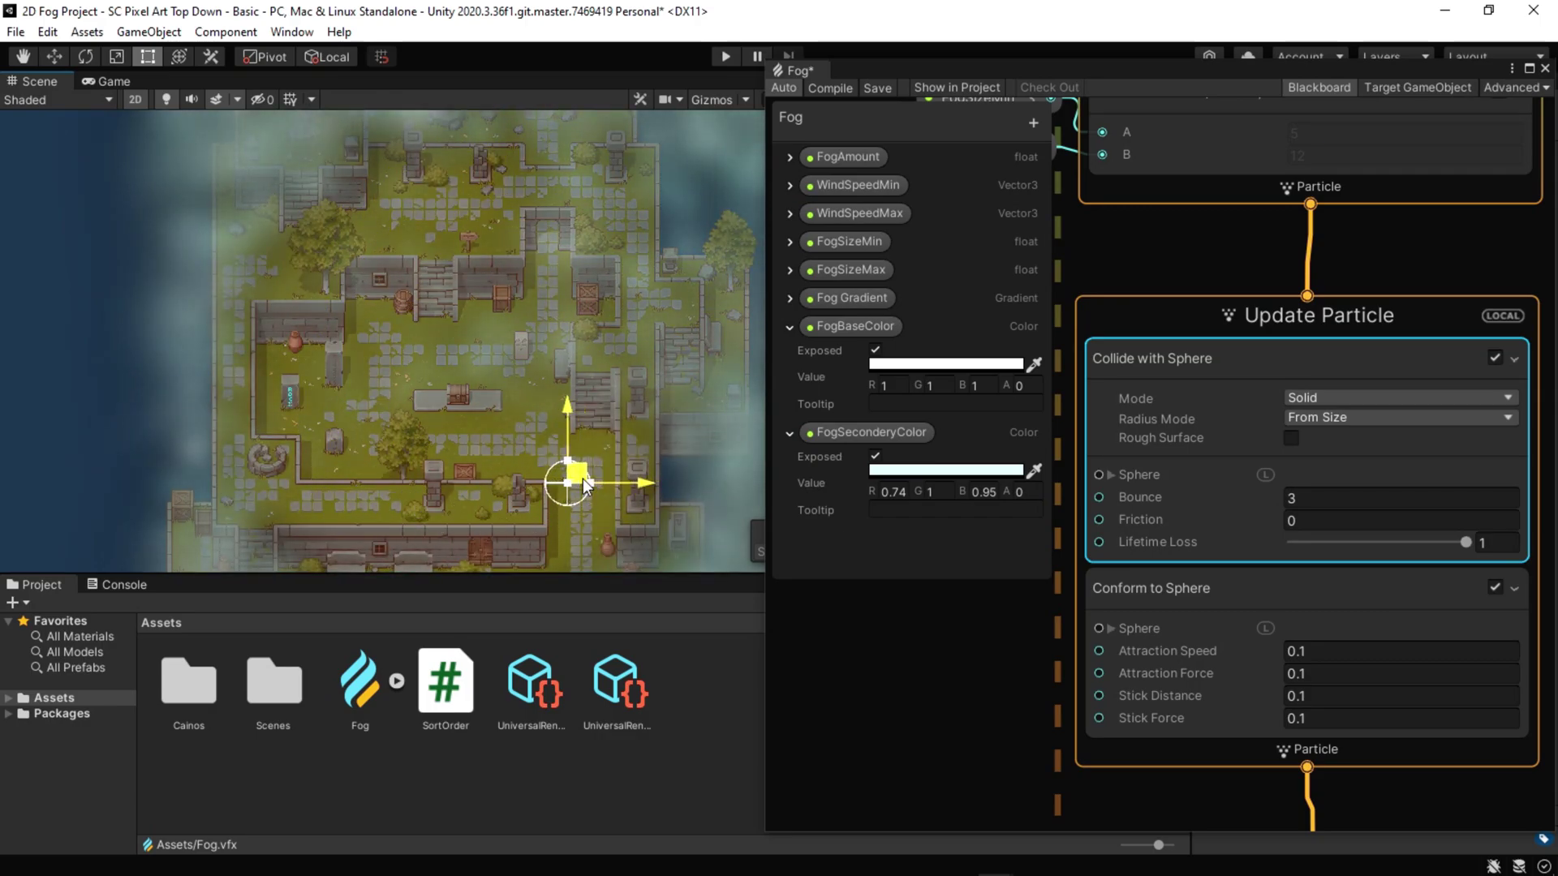
{"action": "middle_click_drag", "start_coordinate": [507, 511], "coordinate": [452, 481]}
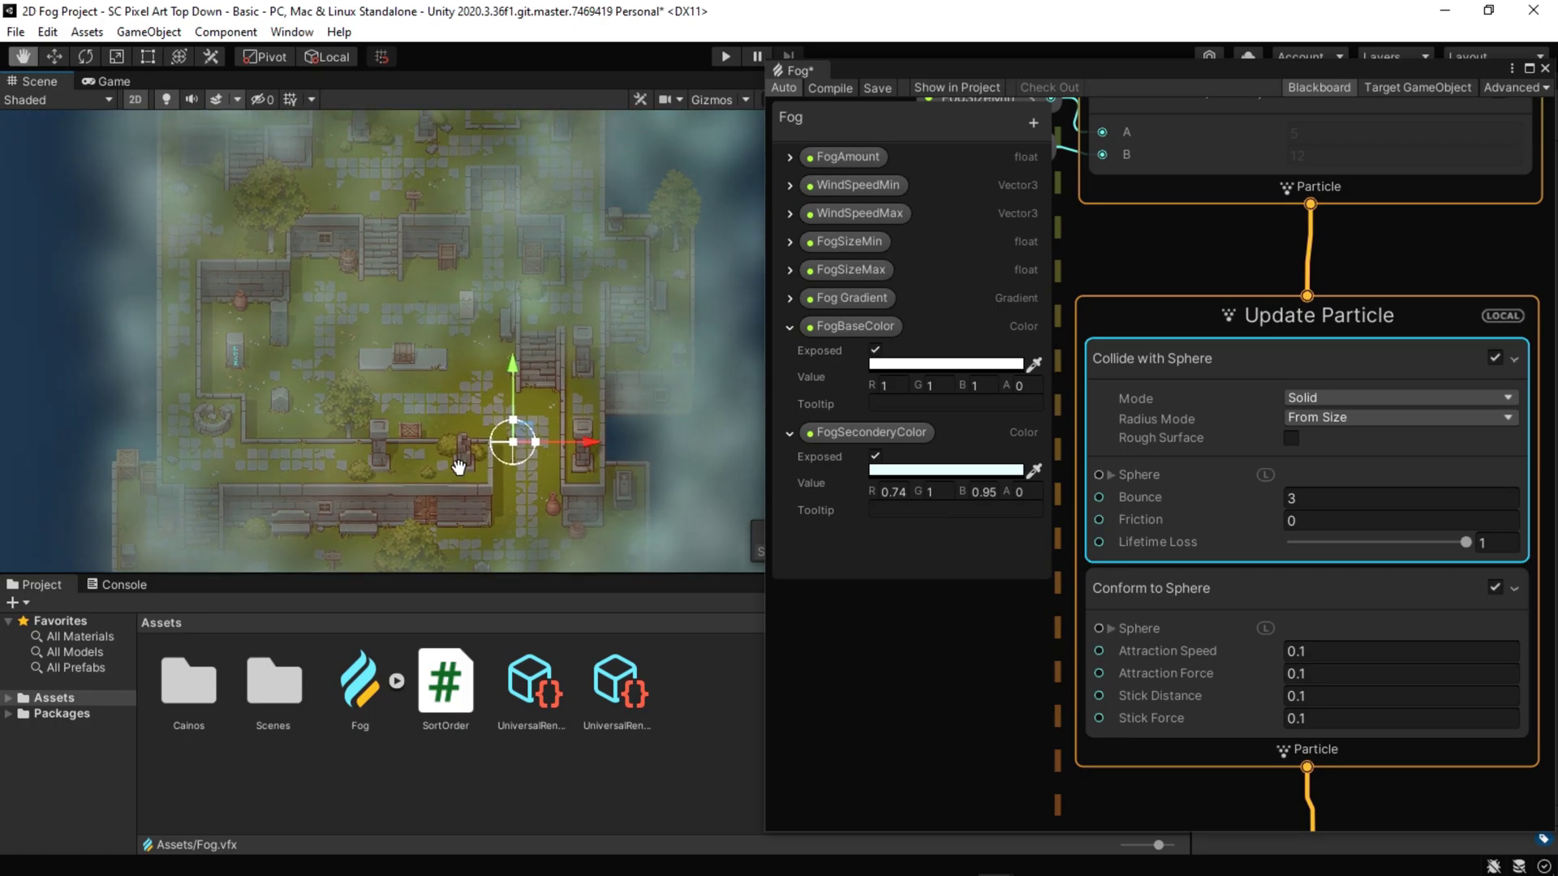
{"action": "scroll", "coordinate": [458, 465], "scroll_direction": "up", "scroll_amount": 3}
{"action": "scroll", "coordinate": [474, 438], "scroll_direction": "up", "scroll_amount": 3}
{"action": "scroll", "coordinate": [487, 365], "scroll_direction": "up", "scroll_amount": 3}
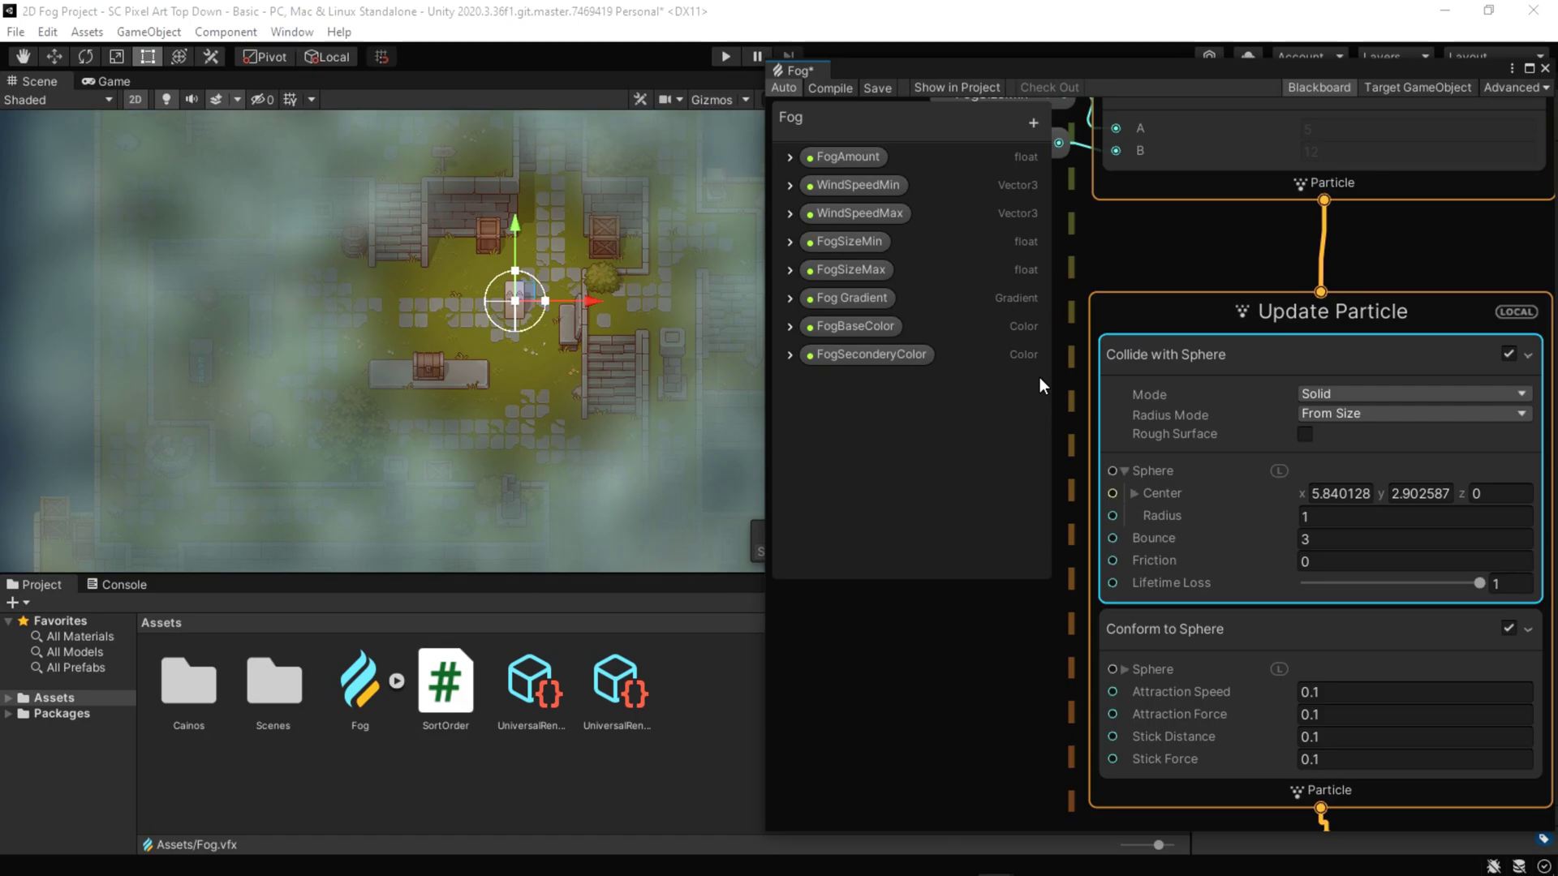
Step: Create Vector3 property ColliderPos, wire it to the sphere's Center, and save the Fog graph
{"action": "left_click", "coordinate": [1033, 123]}
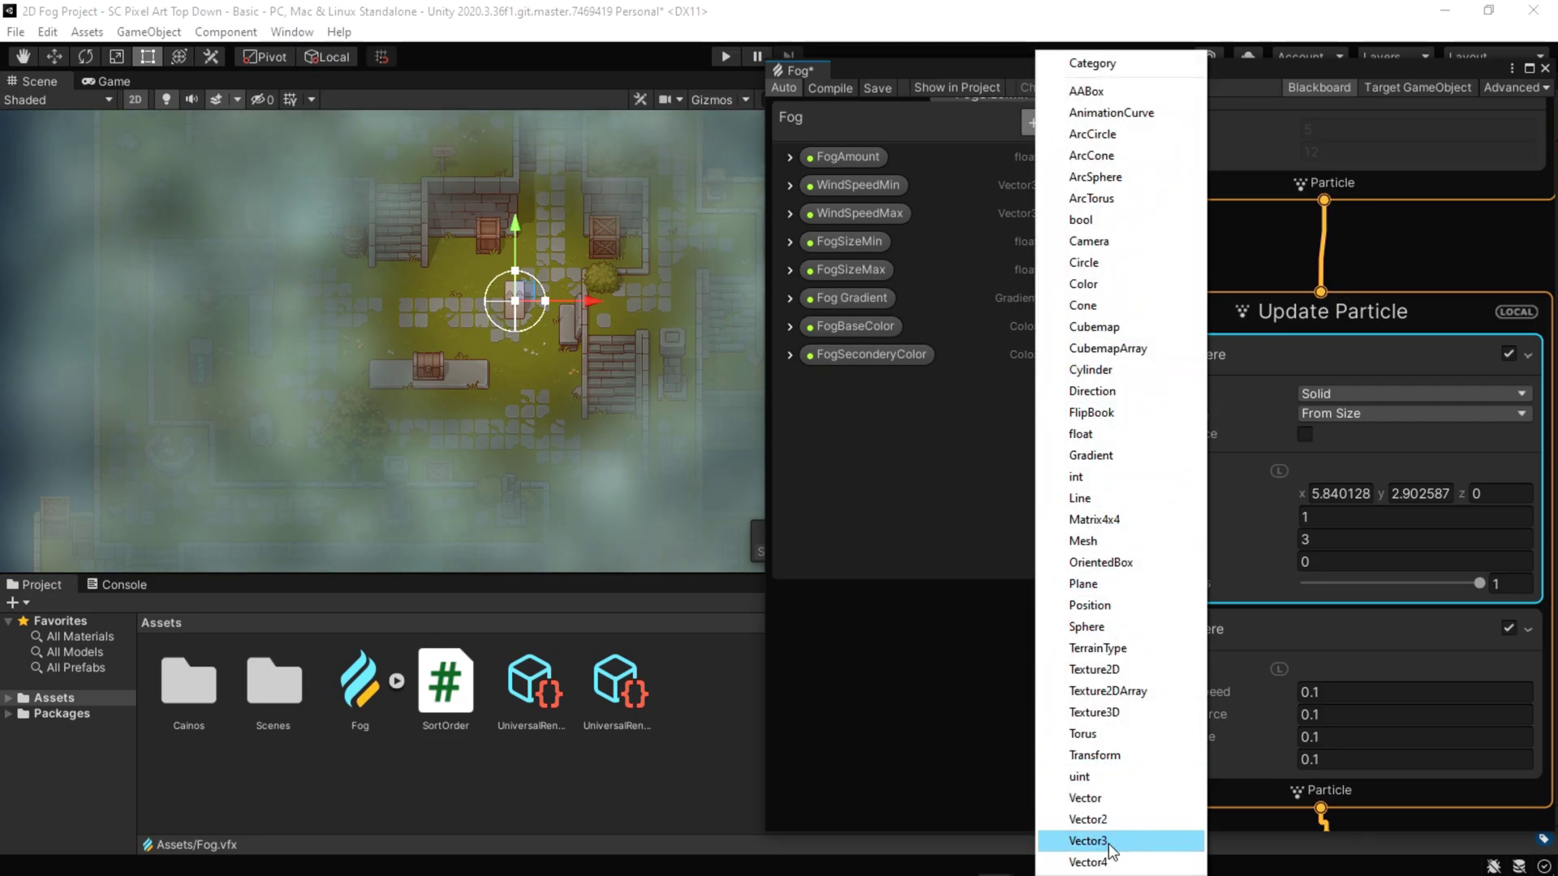
{"action": "left_click", "coordinate": [1096, 843]}
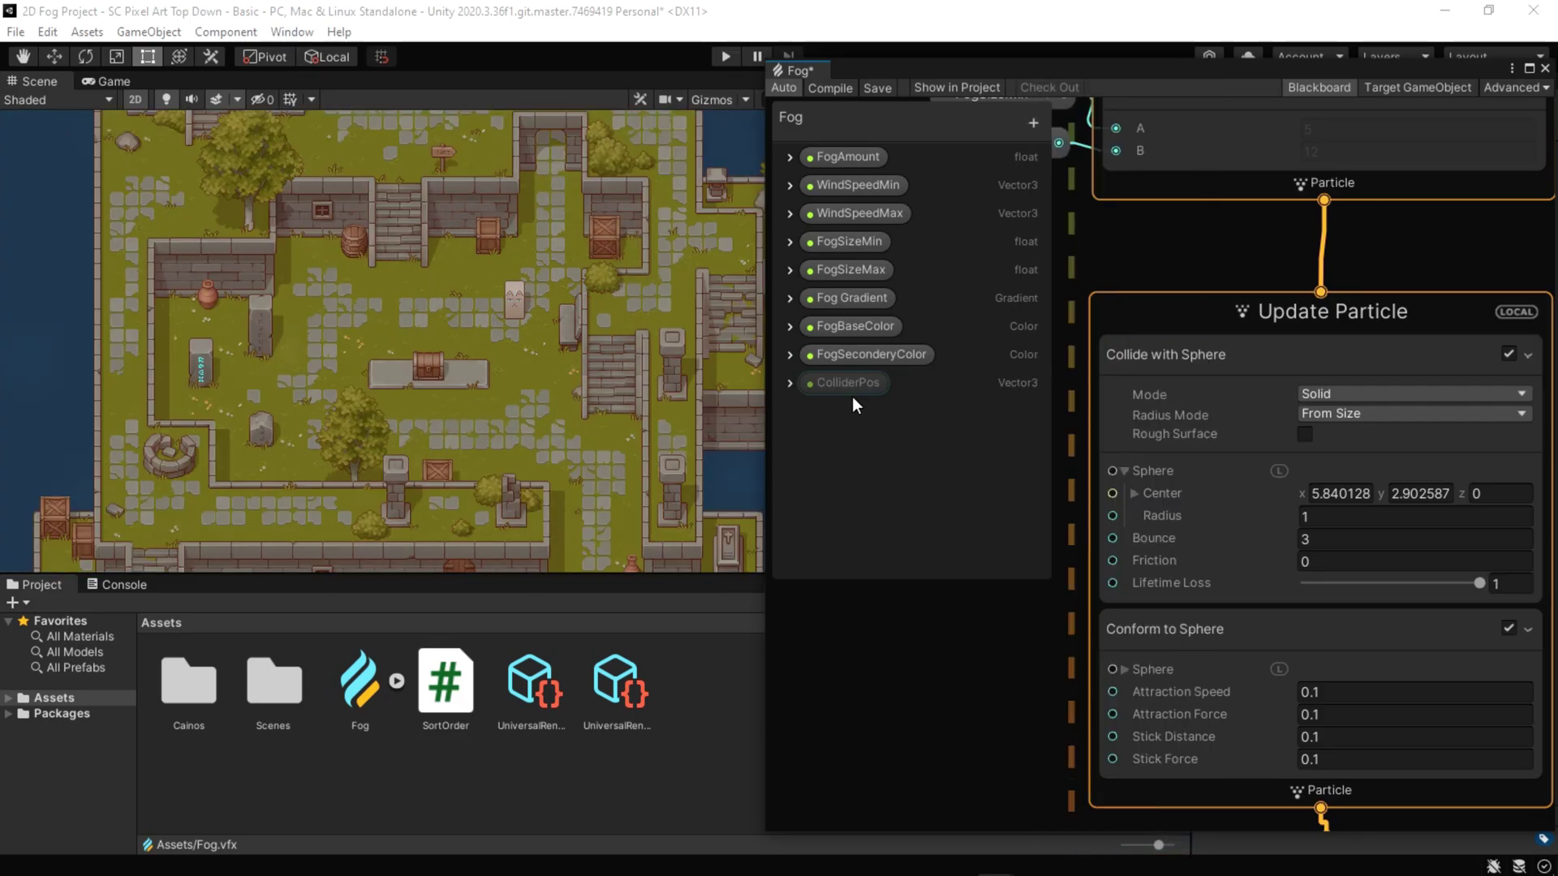
{"action": "middle_click_drag", "start_coordinate": [925, 608], "coordinate": [1013, 626]}
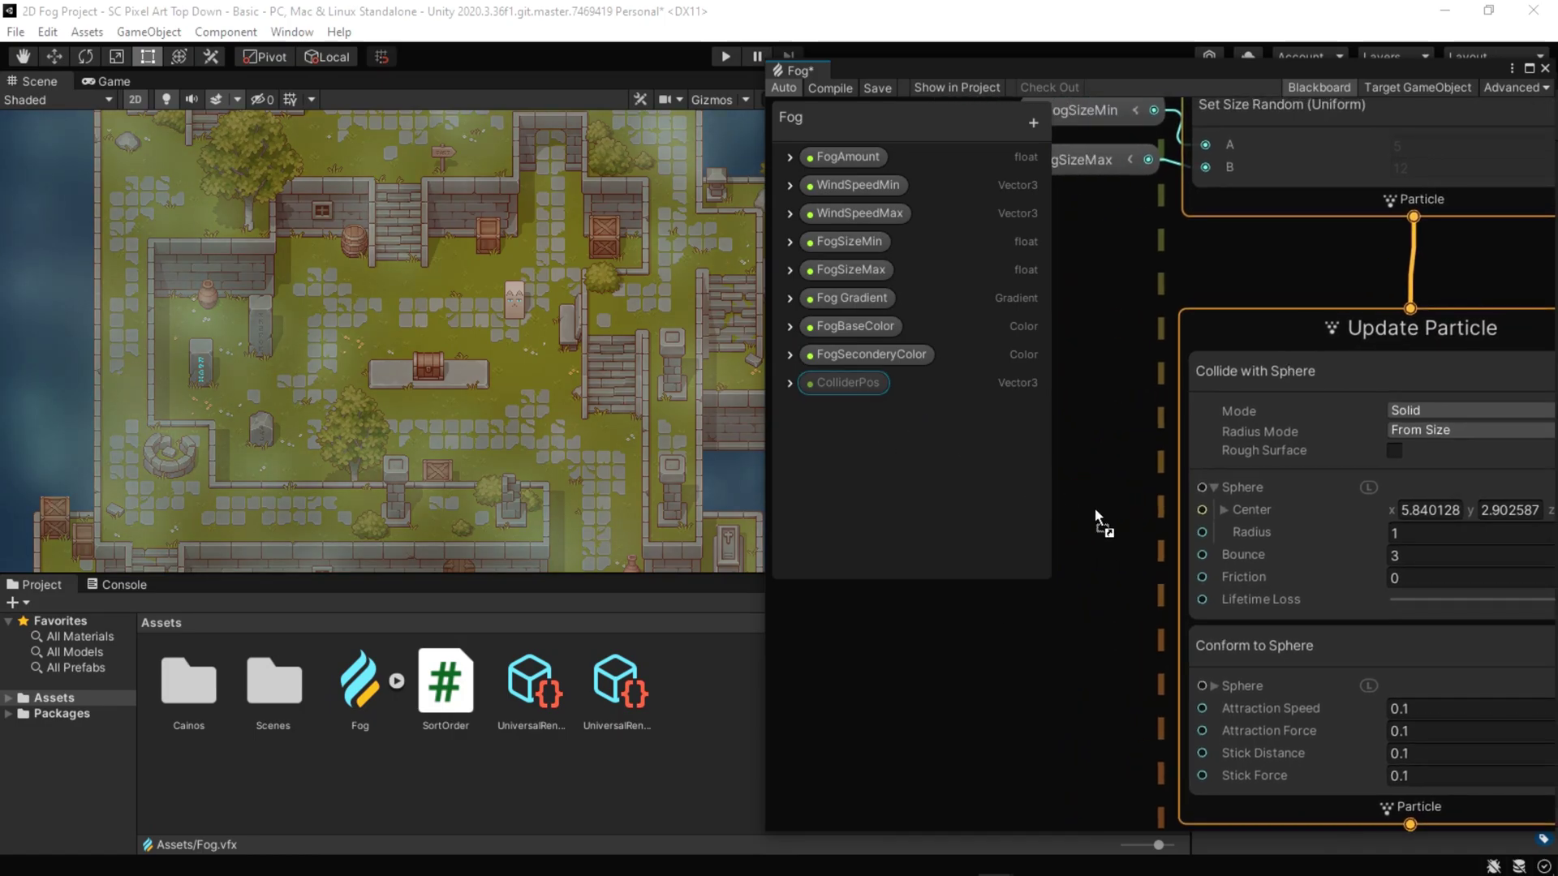
{"action": "left_click_drag", "start_coordinate": [848, 382], "coordinate": [1086, 456]}
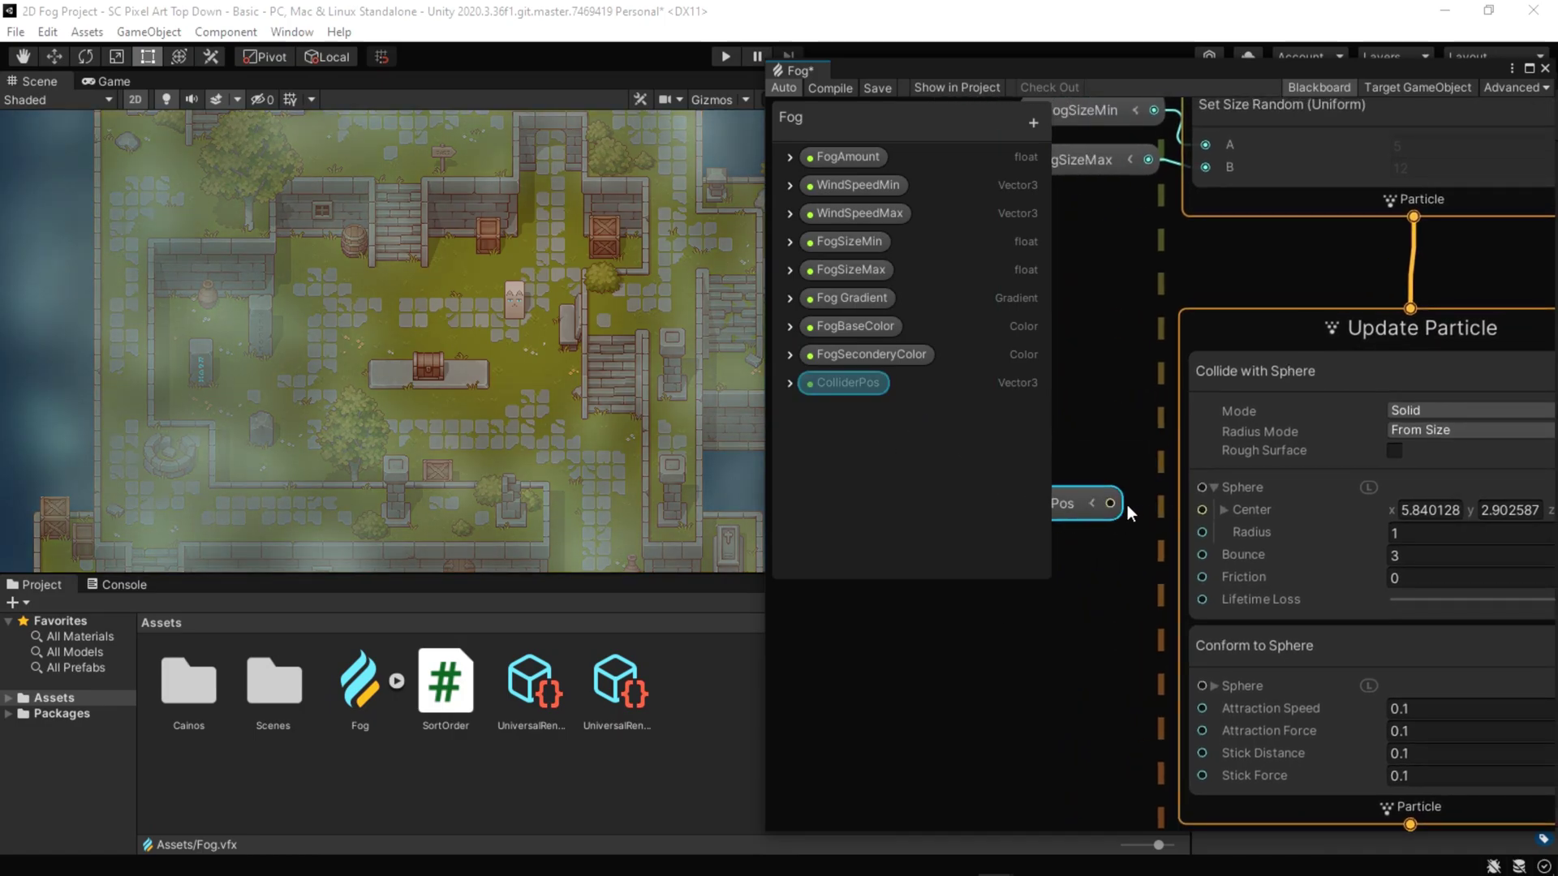
{"action": "left_click_drag", "start_coordinate": [1149, 505], "coordinate": [1203, 509]}
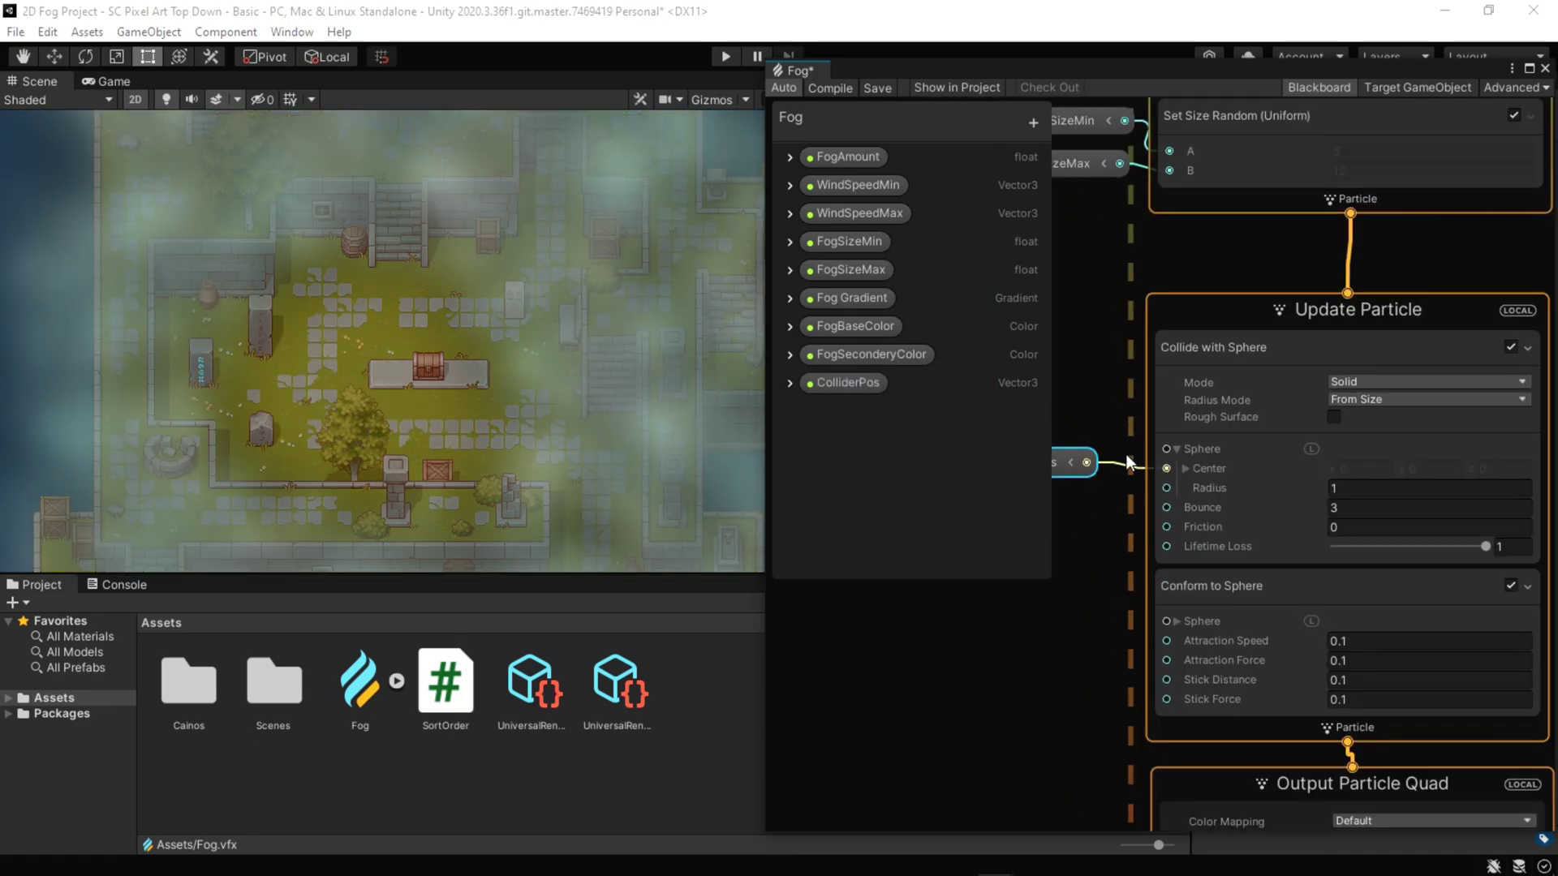
{"action": "left_click", "coordinate": [877, 89]}
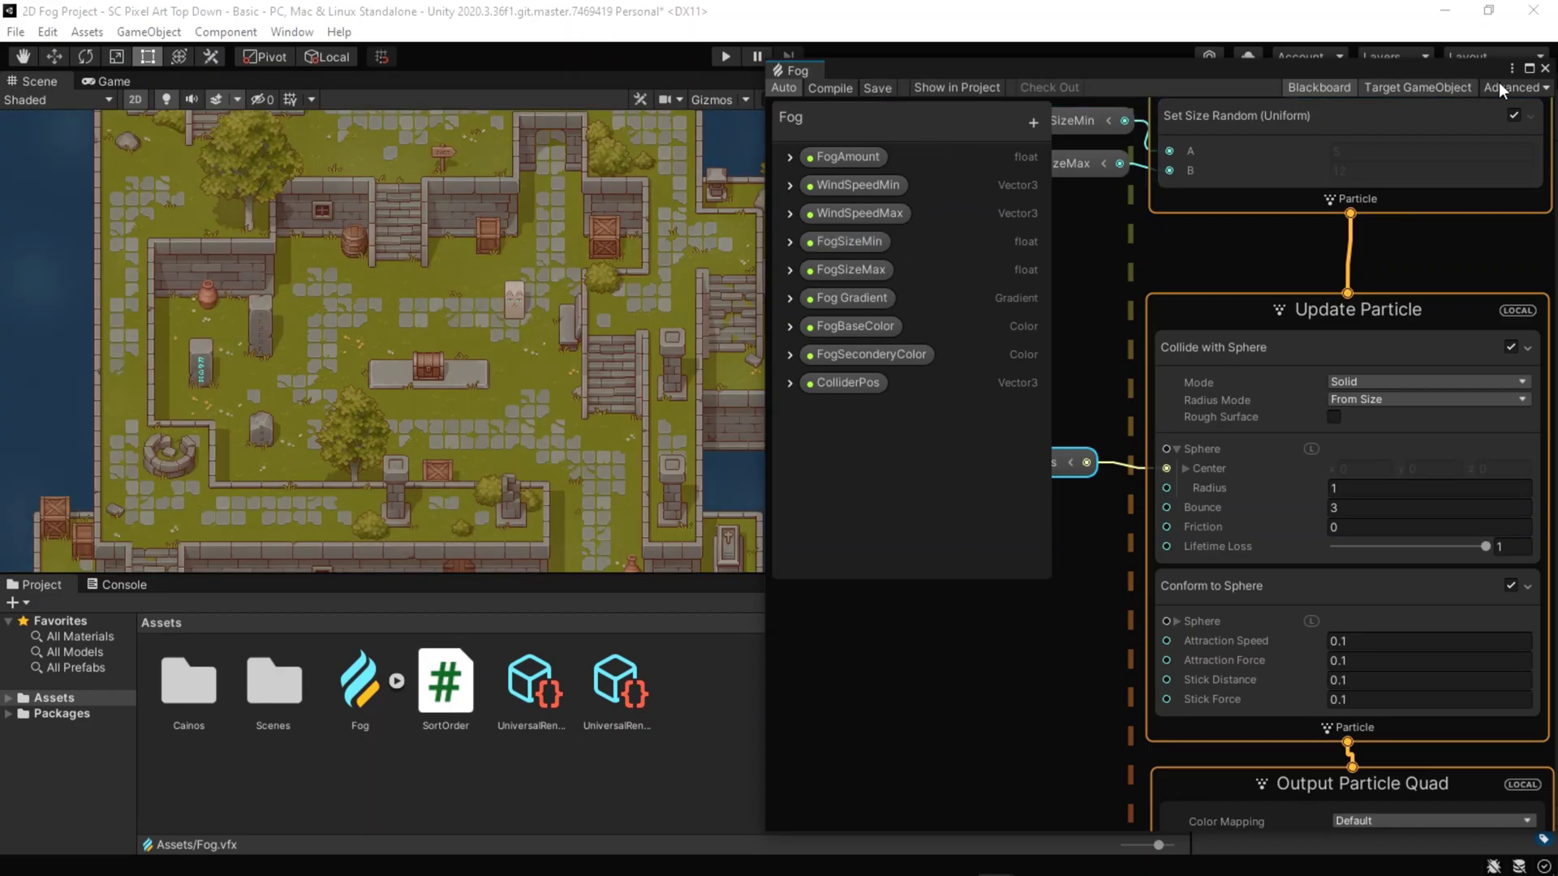
Step: Close the Fog graph, select PF Player, and open its character controller's component menu
{"action": "left_click", "coordinate": [1546, 71]}
{"action": "left_click", "coordinate": [1059, 165]}
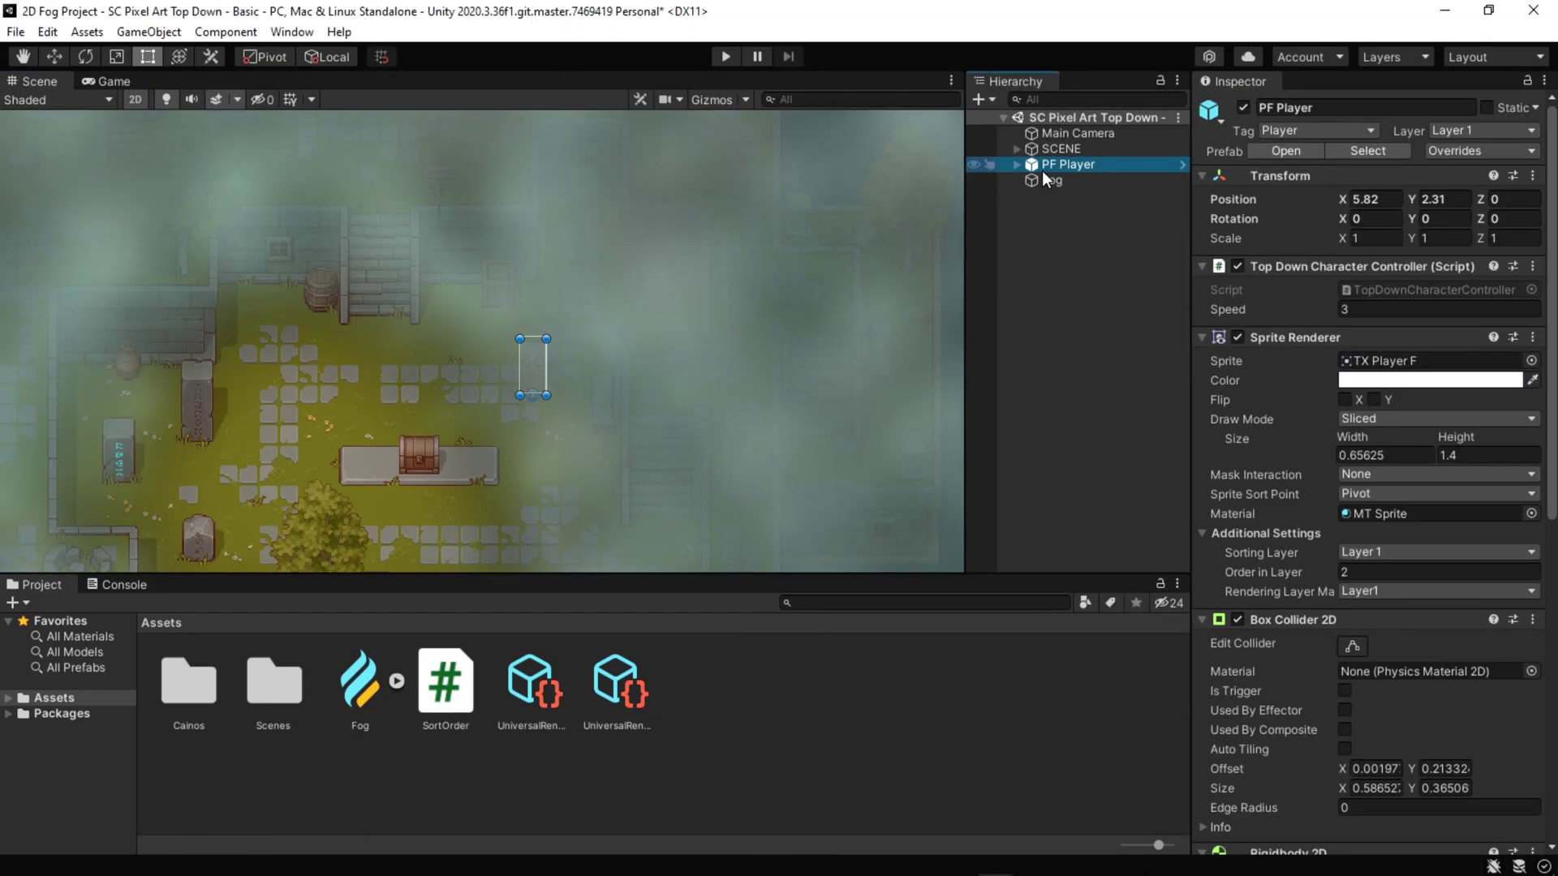
{"action": "scroll", "coordinate": [1366, 534], "scroll_direction": "down", "scroll_amount": 5}
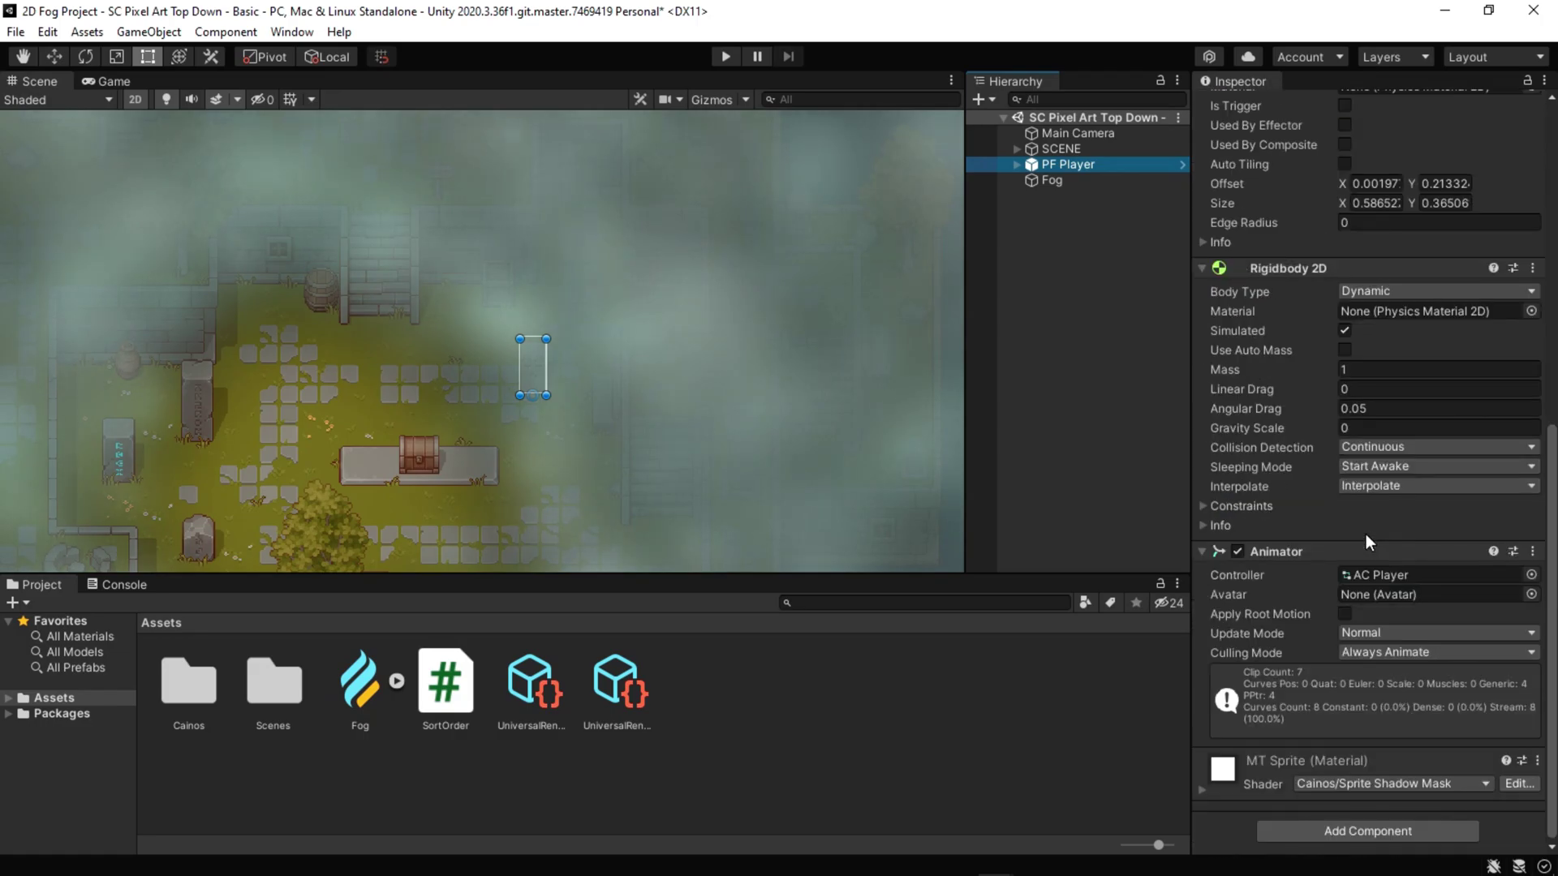
{"action": "scroll", "coordinate": [1366, 535], "scroll_direction": "up", "scroll_amount": 3}
{"action": "scroll", "coordinate": [1365, 534], "scroll_direction": "up", "scroll_amount": 3}
{"action": "scroll", "coordinate": [1370, 463], "scroll_direction": "up", "scroll_amount": 3}
{"action": "scroll", "coordinate": [1351, 341], "scroll_direction": "up", "scroll_amount": 2}
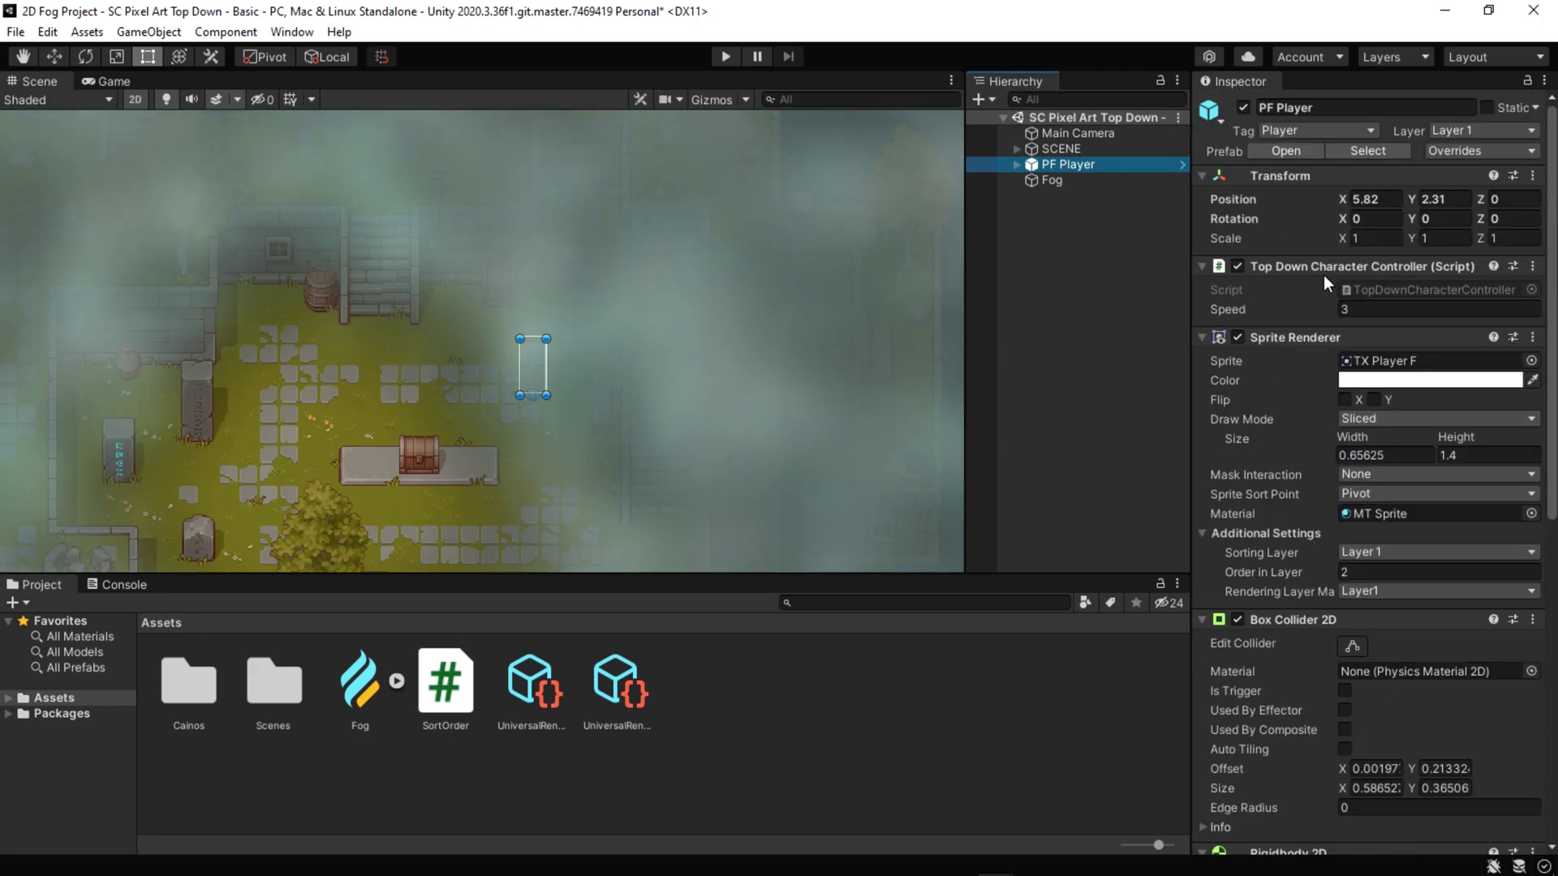
{"action": "left_click", "coordinate": [1532, 273]}
Step: Add 'using UnityEngine.VFX;' and a 'public VisualEffect vfxRenderer;' field, then save
{"action": "left_click", "coordinate": [1376, 480]}
{"action": "type", "text": "usi"}
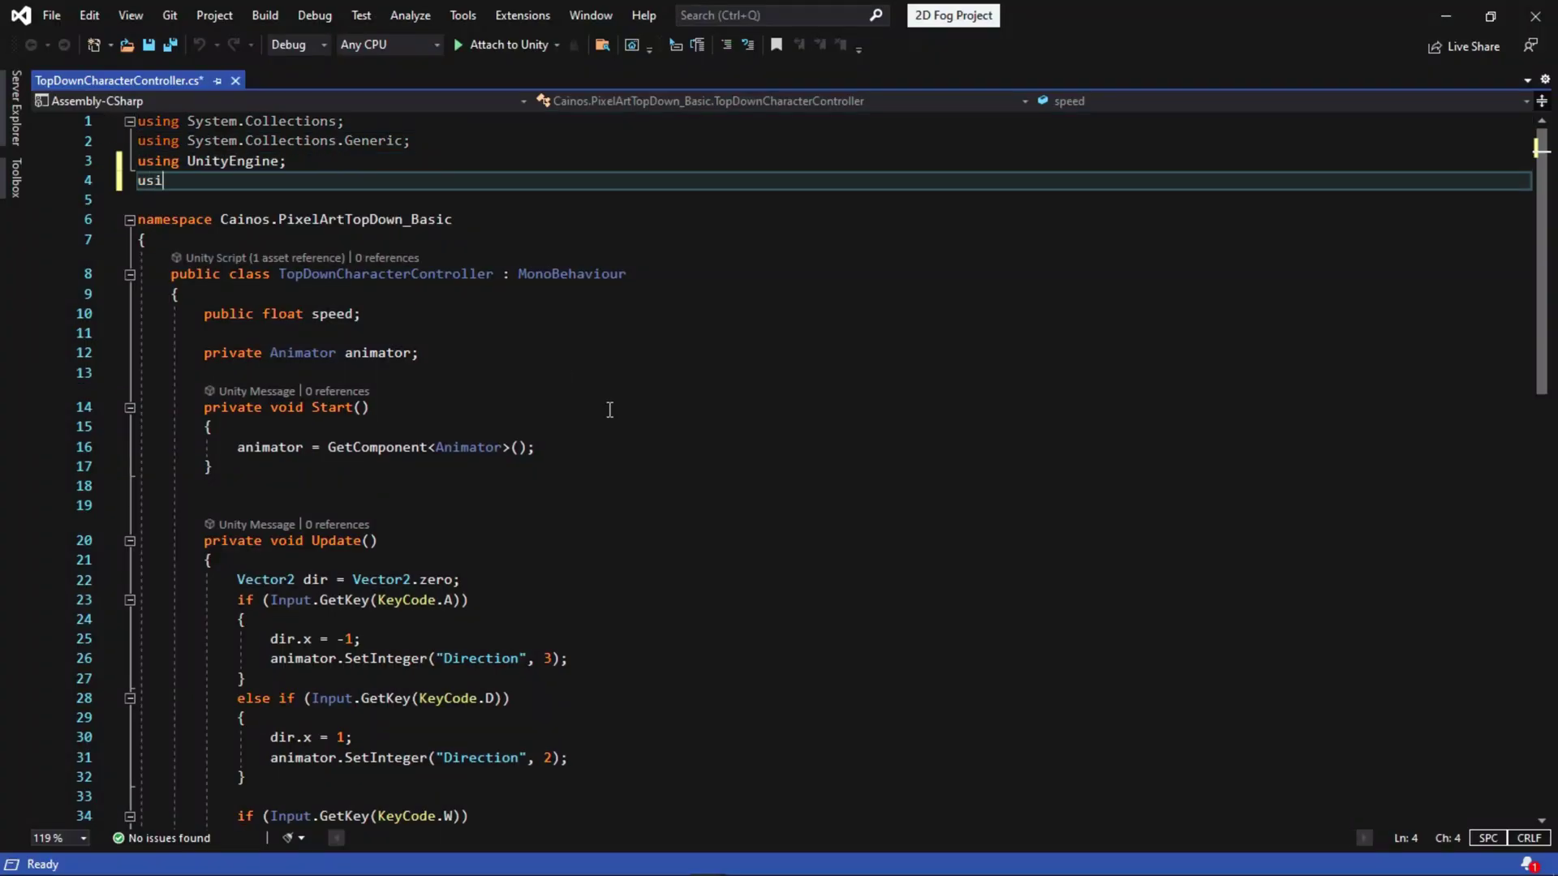
{"action": "type", "text": "ng UnityEngine.VFX;"}
{"action": "key", "text": "ctrl+s"}
{"action": "left_click", "coordinate": [464, 352]}
{"action": "key", "text": "Return"}
{"action": "key", "text": "Return"}
{"action": "type", "text": "public vfxgra"}
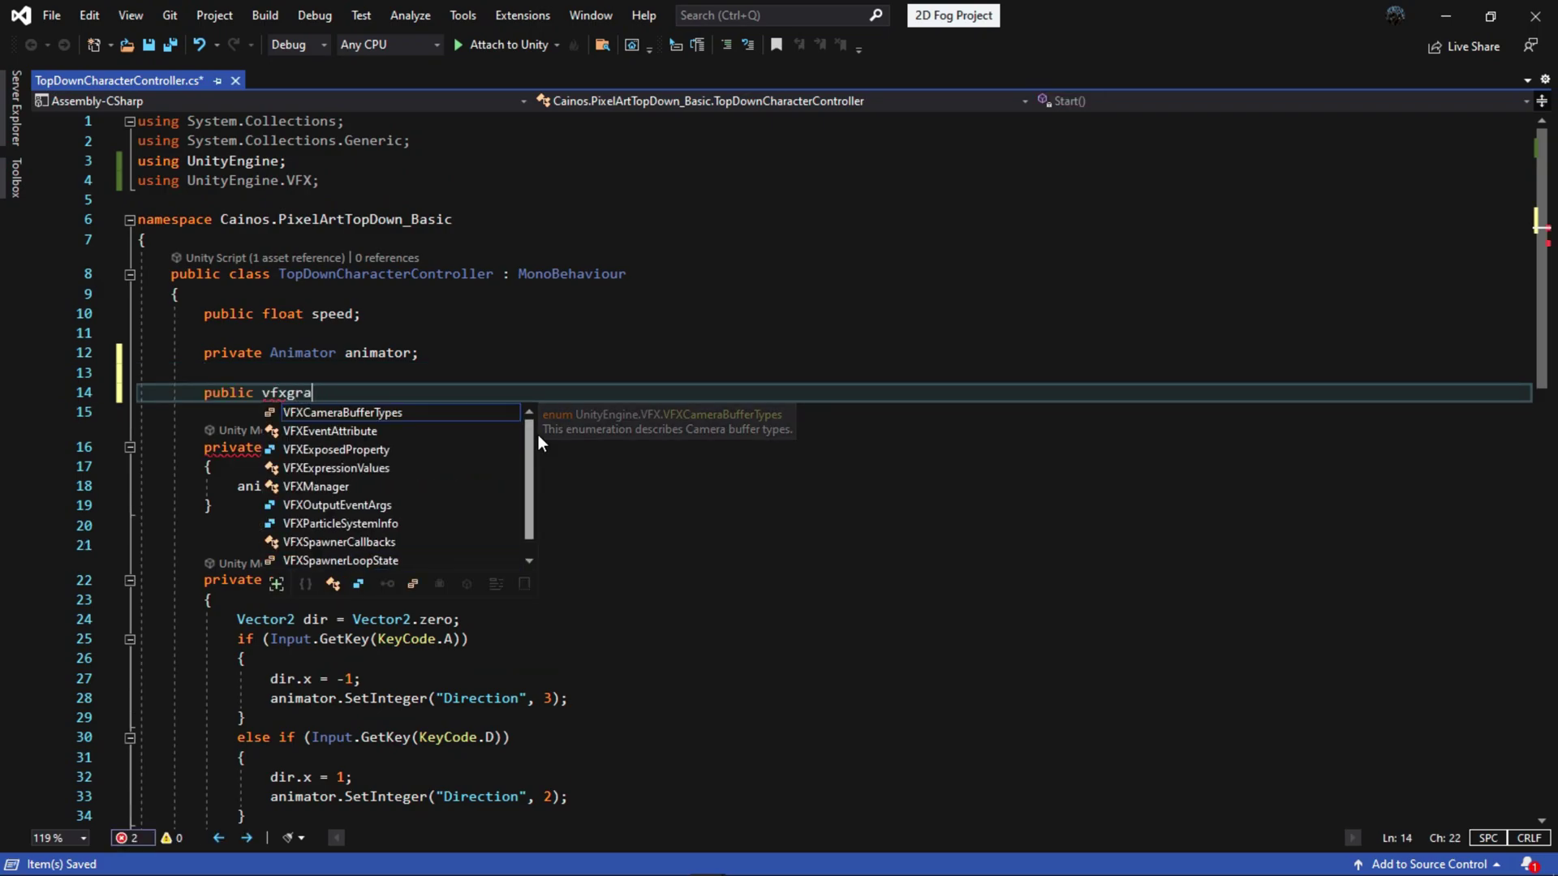
{"action": "key", "text": "BackSpace"}
{"action": "key", "text": "BackSpace"}
{"action": "key", "text": "BackSpace"}
{"action": "type", "text": "visu"}
{"action": "key", "text": "Tab"}
{"action": "type", "text": "v"}
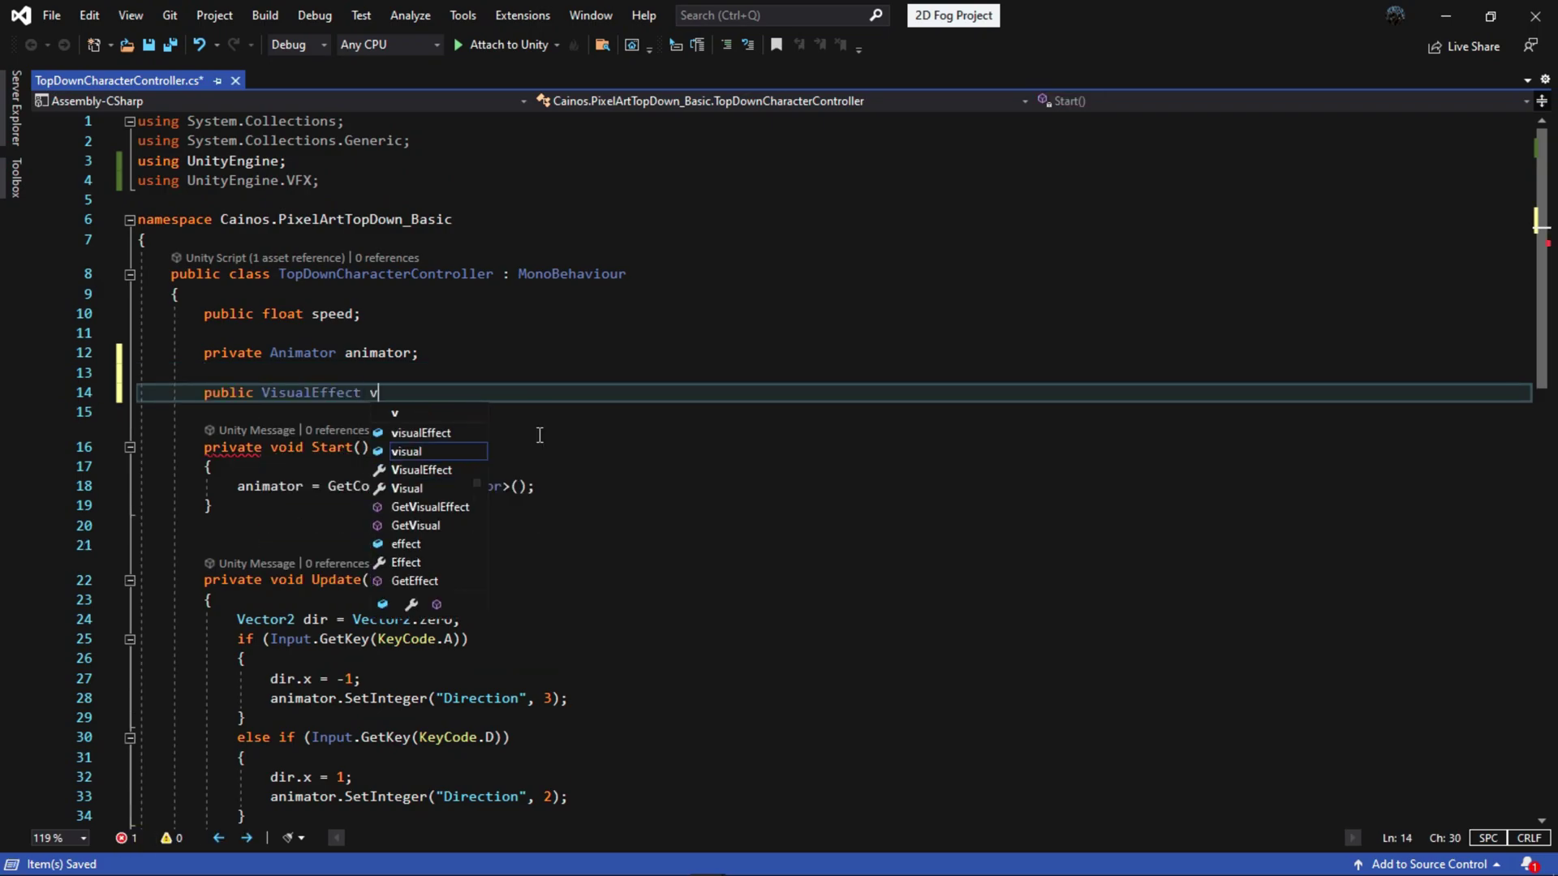
{"action": "type", "text": ";"}
{"action": "key", "text": "ctrl+s"}
{"action": "scroll", "coordinate": [539, 435], "scroll_direction": "down", "scroll_amount": 2}
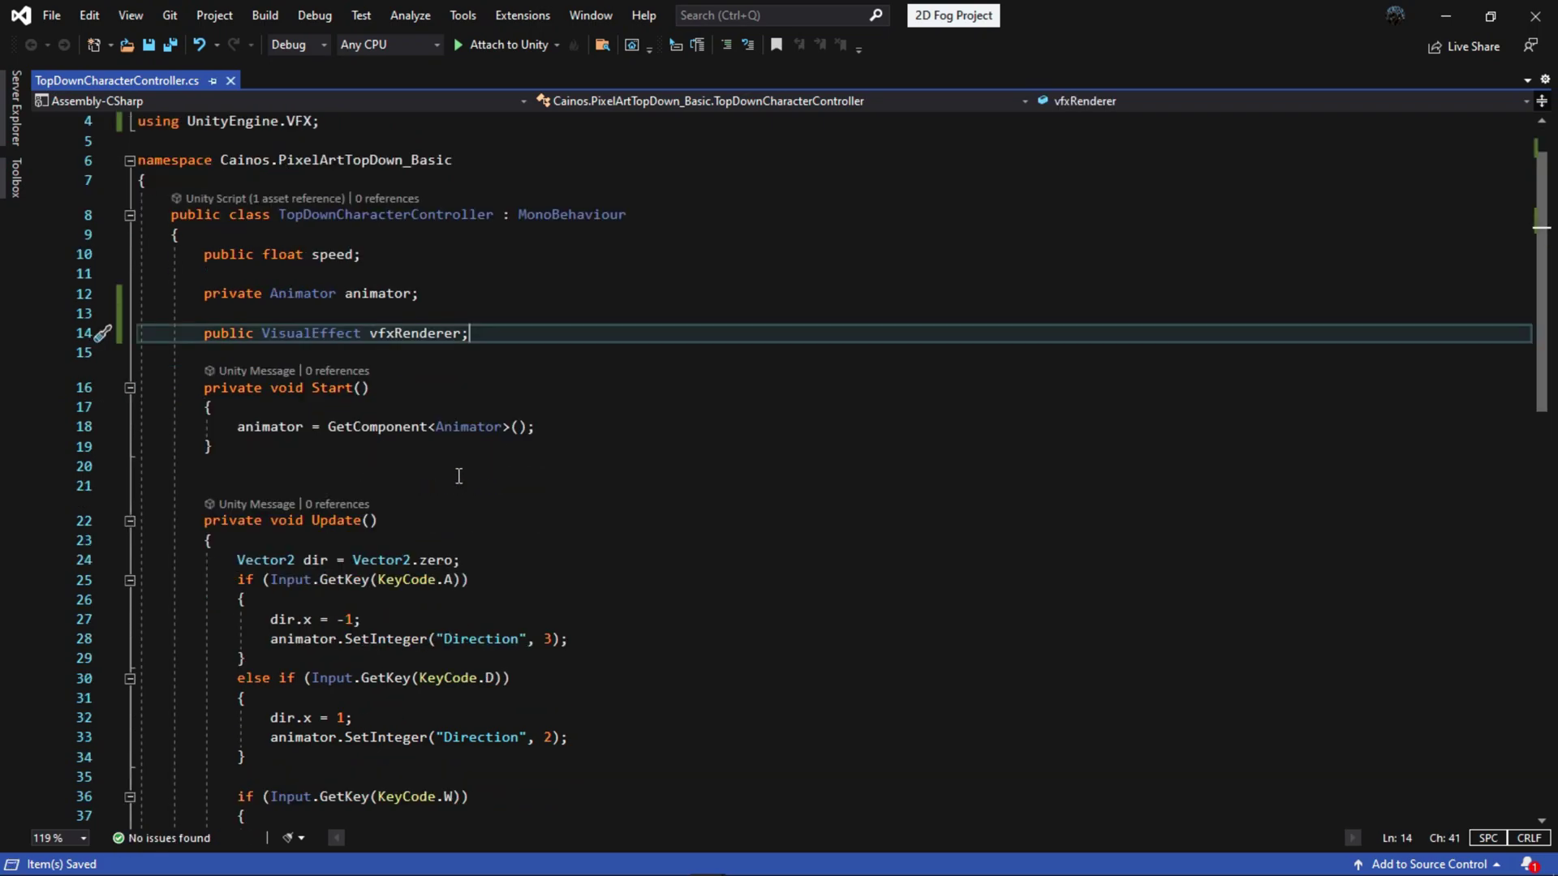
Step: Add a vfxRenderer.SetVector3 call in Update, and copy the exact 'ColliderPos' name
{"action": "left_click", "coordinate": [674, 523]}
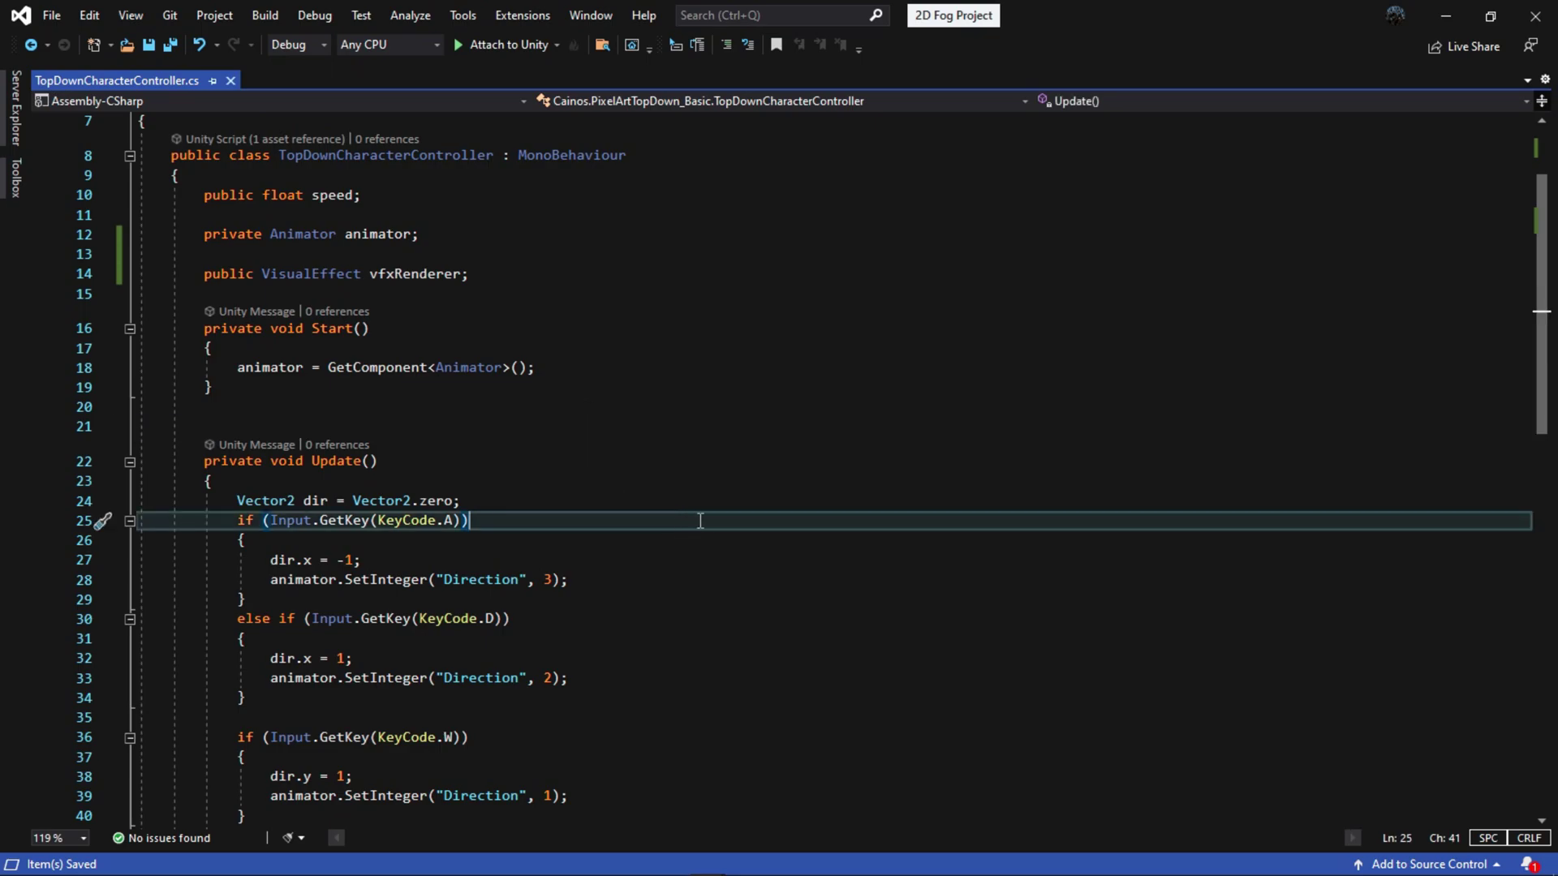
{"action": "scroll", "coordinate": [700, 521], "scroll_direction": "down", "scroll_amount": 3}
{"action": "scroll", "coordinate": [700, 522], "scroll_direction": "down", "scroll_amount": 3}
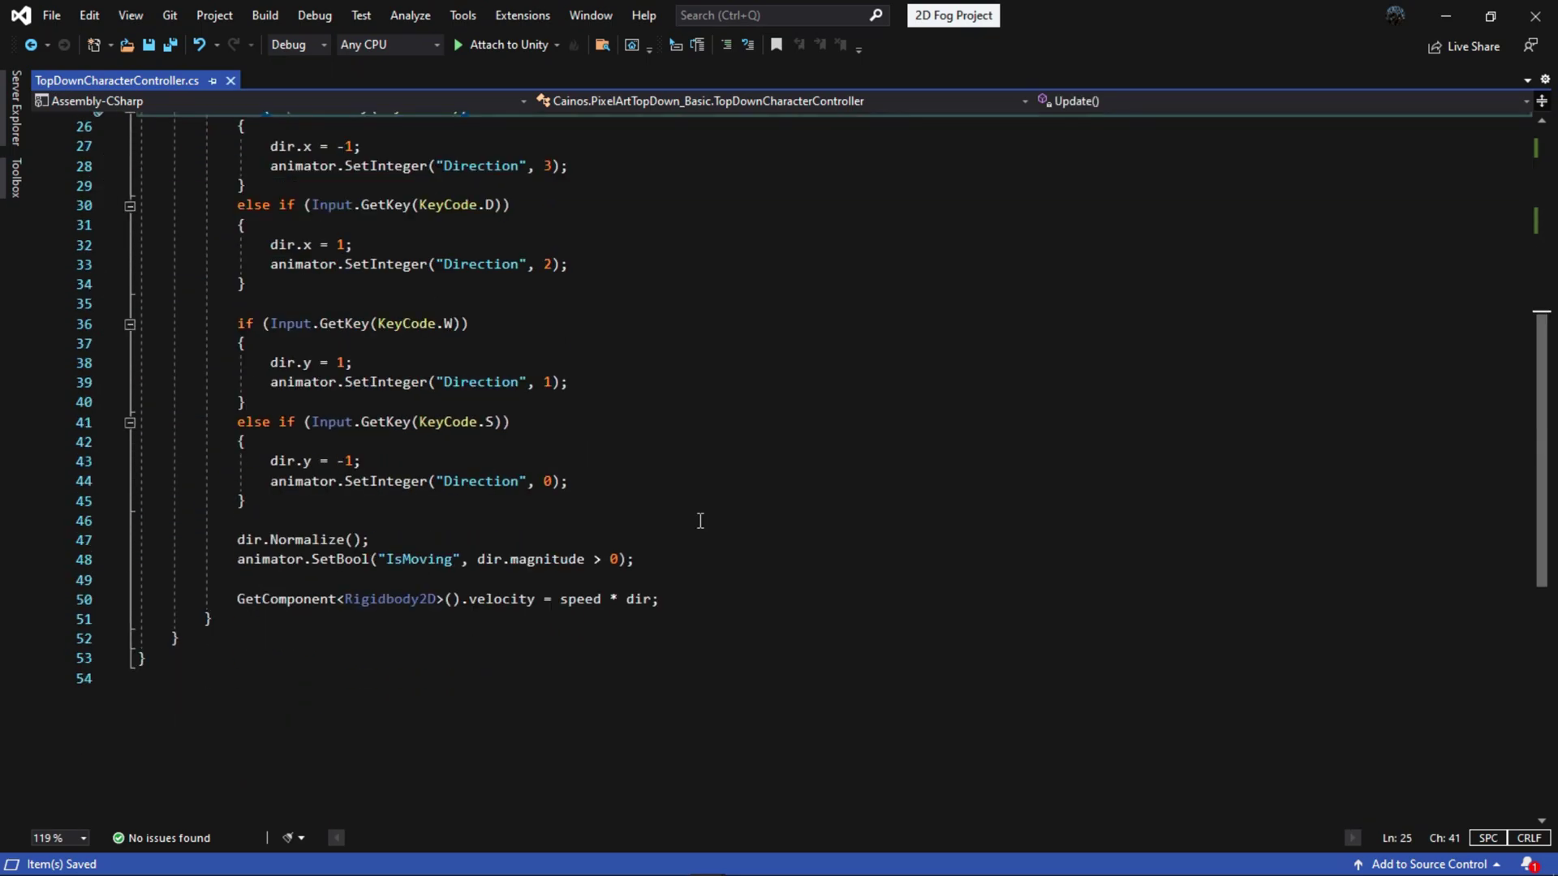
{"action": "left_click", "coordinate": [677, 605]}
{"action": "key", "text": "Return"}
{"action": "key", "text": "Return"}
{"action": "type", "text": "fx"}
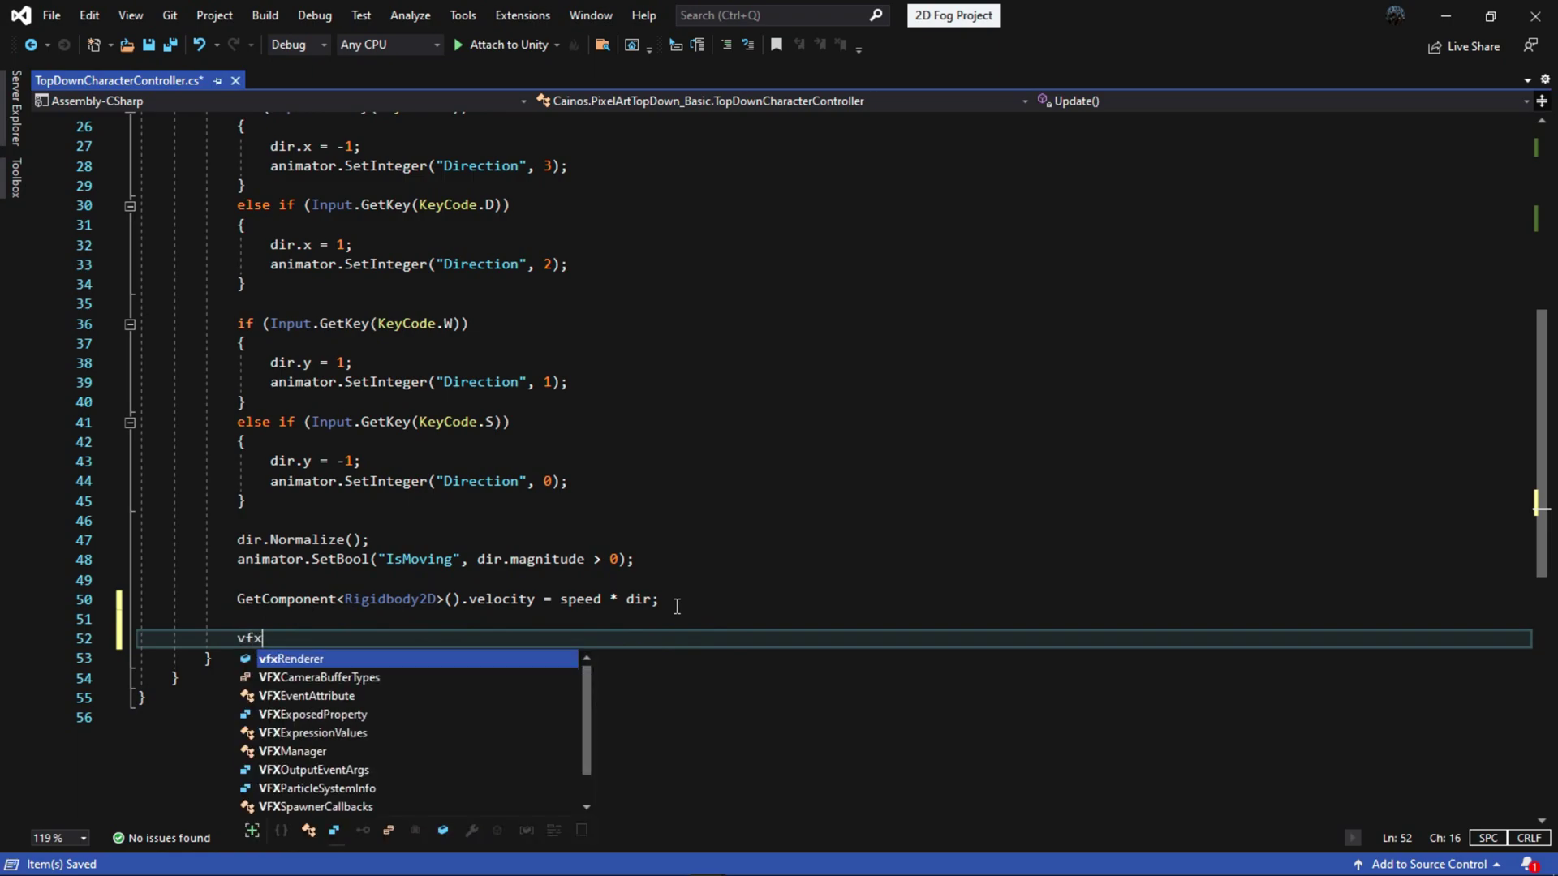
{"action": "key", "text": "Tab"}
{"action": "type", "text": ".s"}
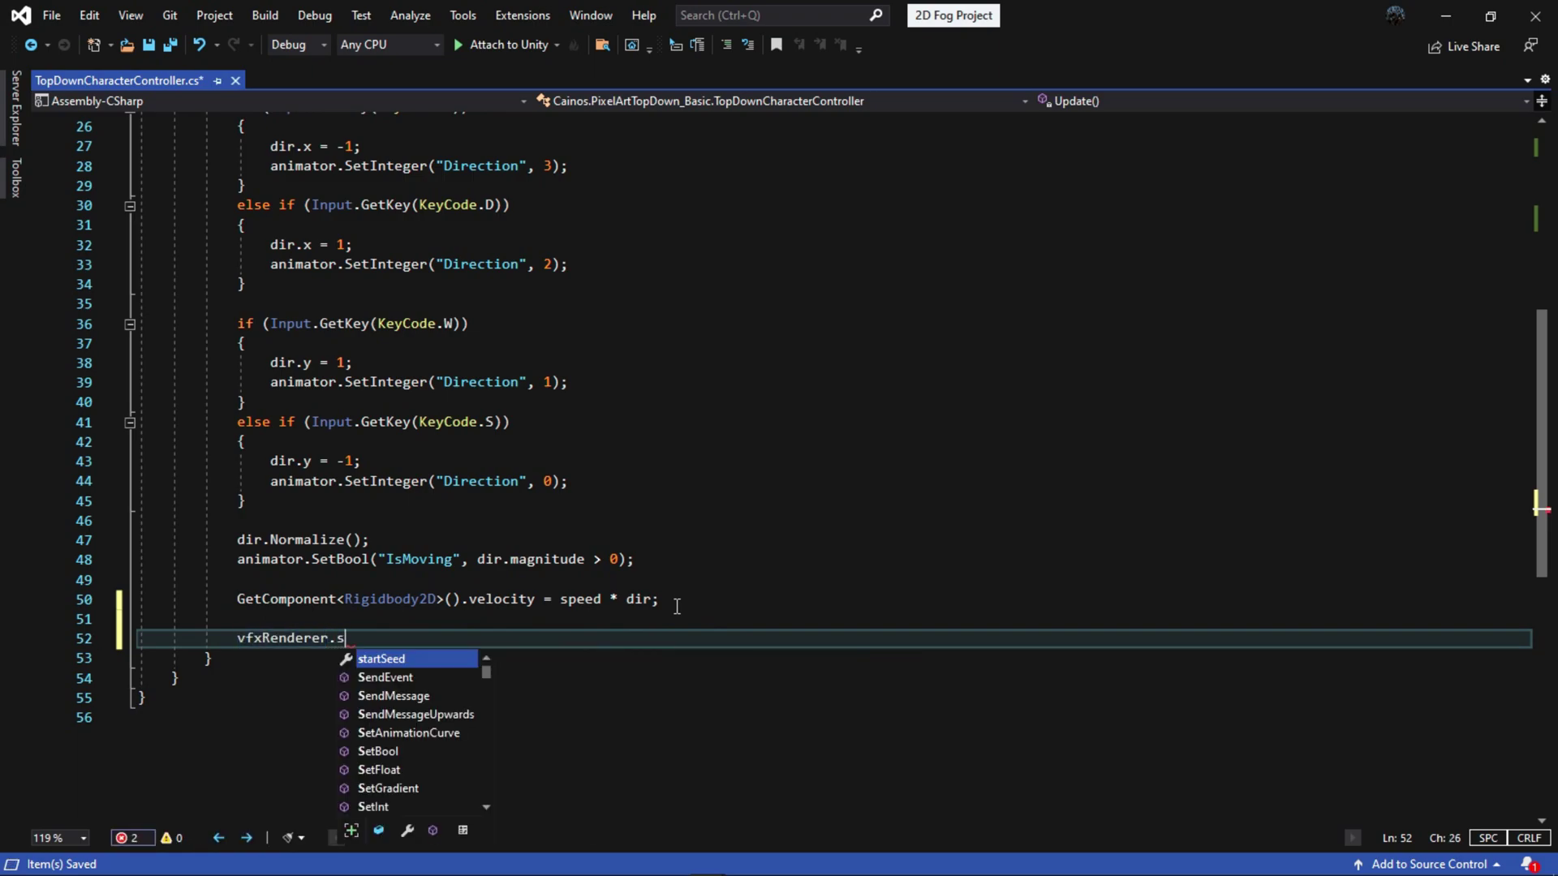
{"action": "type", "text": "etve"}
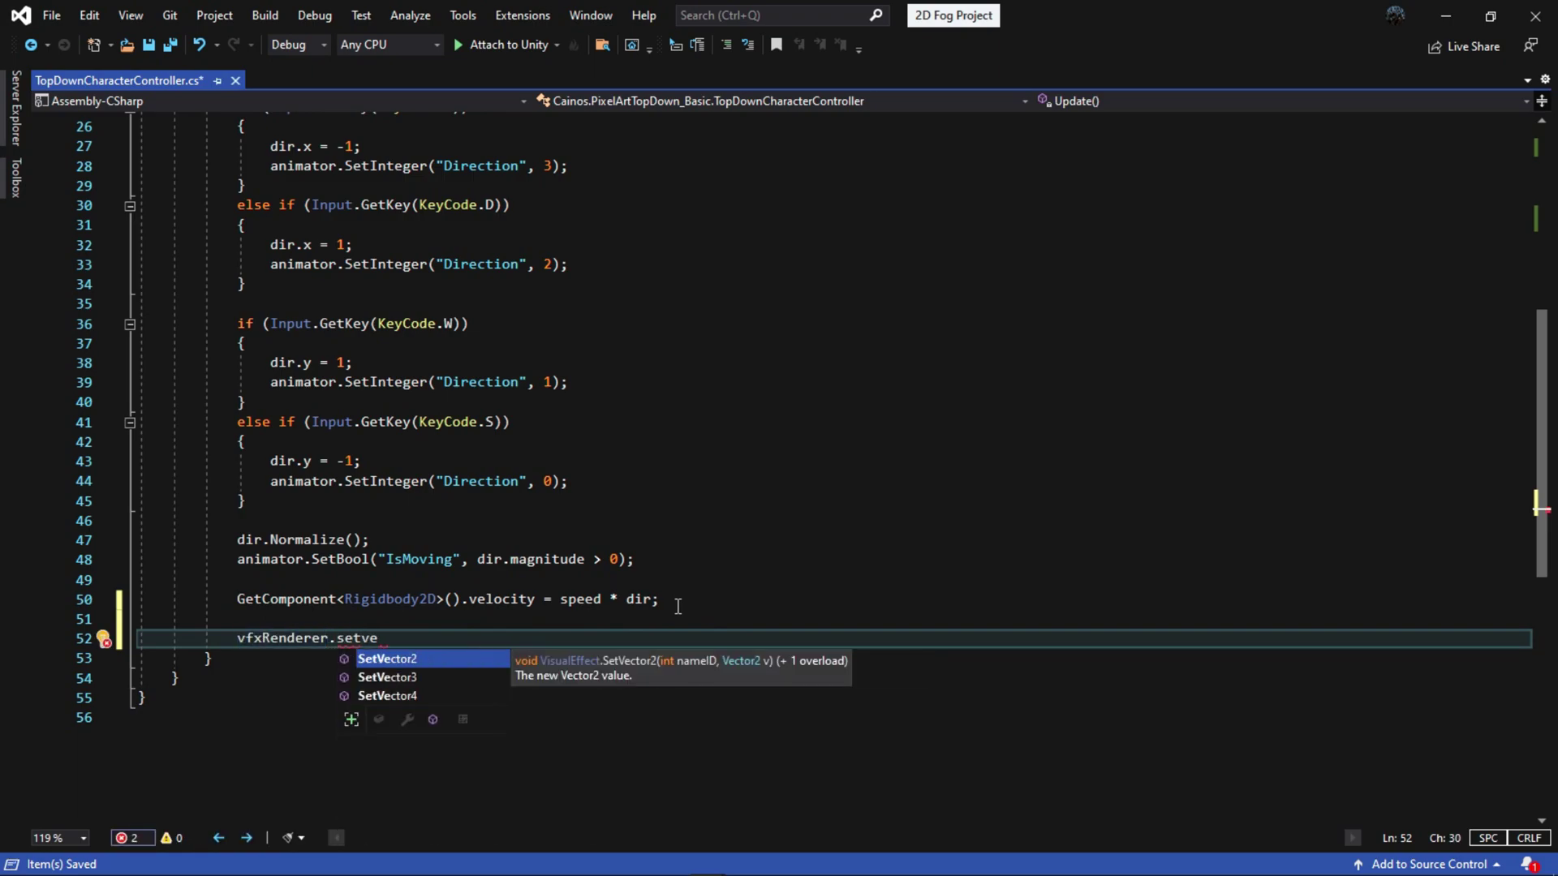
{"action": "key", "text": "Down"}
{"action": "key", "text": "Tab"}
{"action": "scroll", "coordinate": [654, 615], "scroll_direction": "down", "scroll_amount": 1}
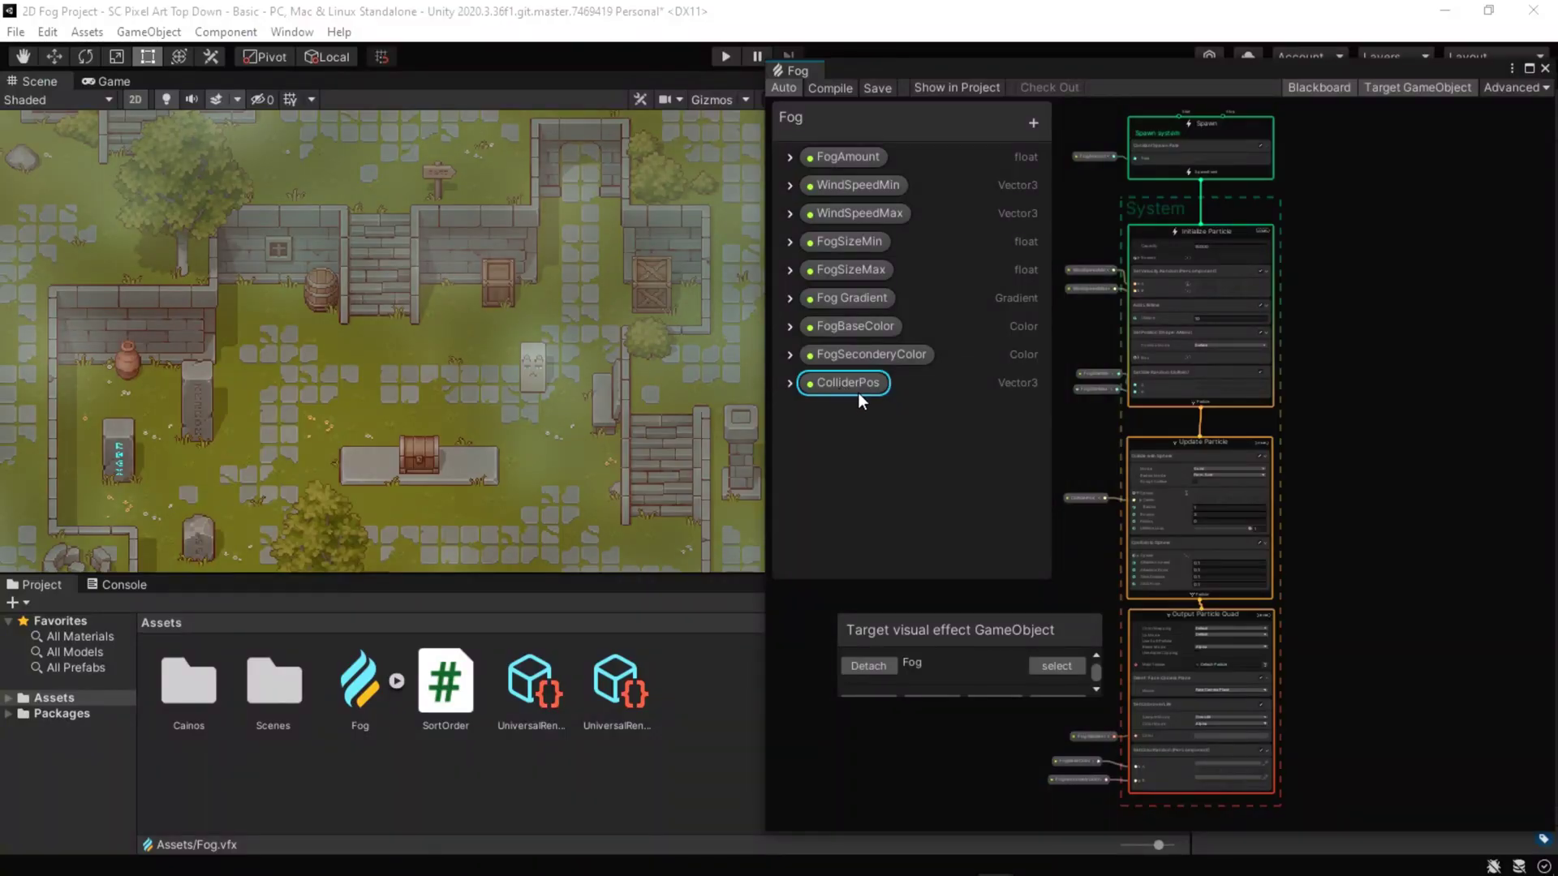
{"action": "double_click", "coordinate": [859, 392]}
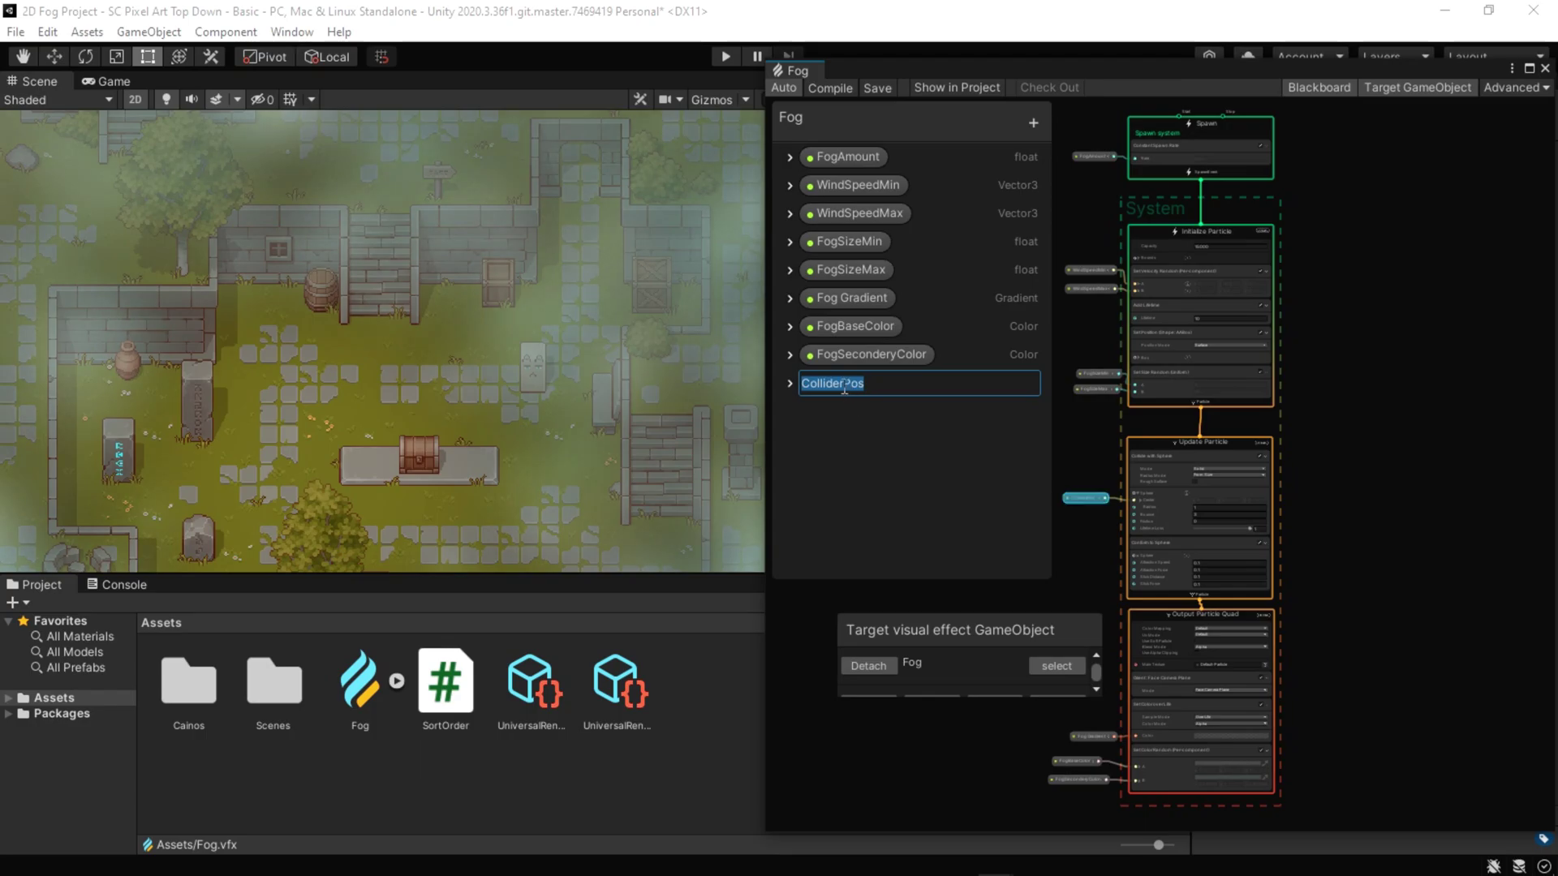
{"action": "right_click", "coordinate": [855, 403]}
{"action": "left_click", "coordinate": [888, 419]}
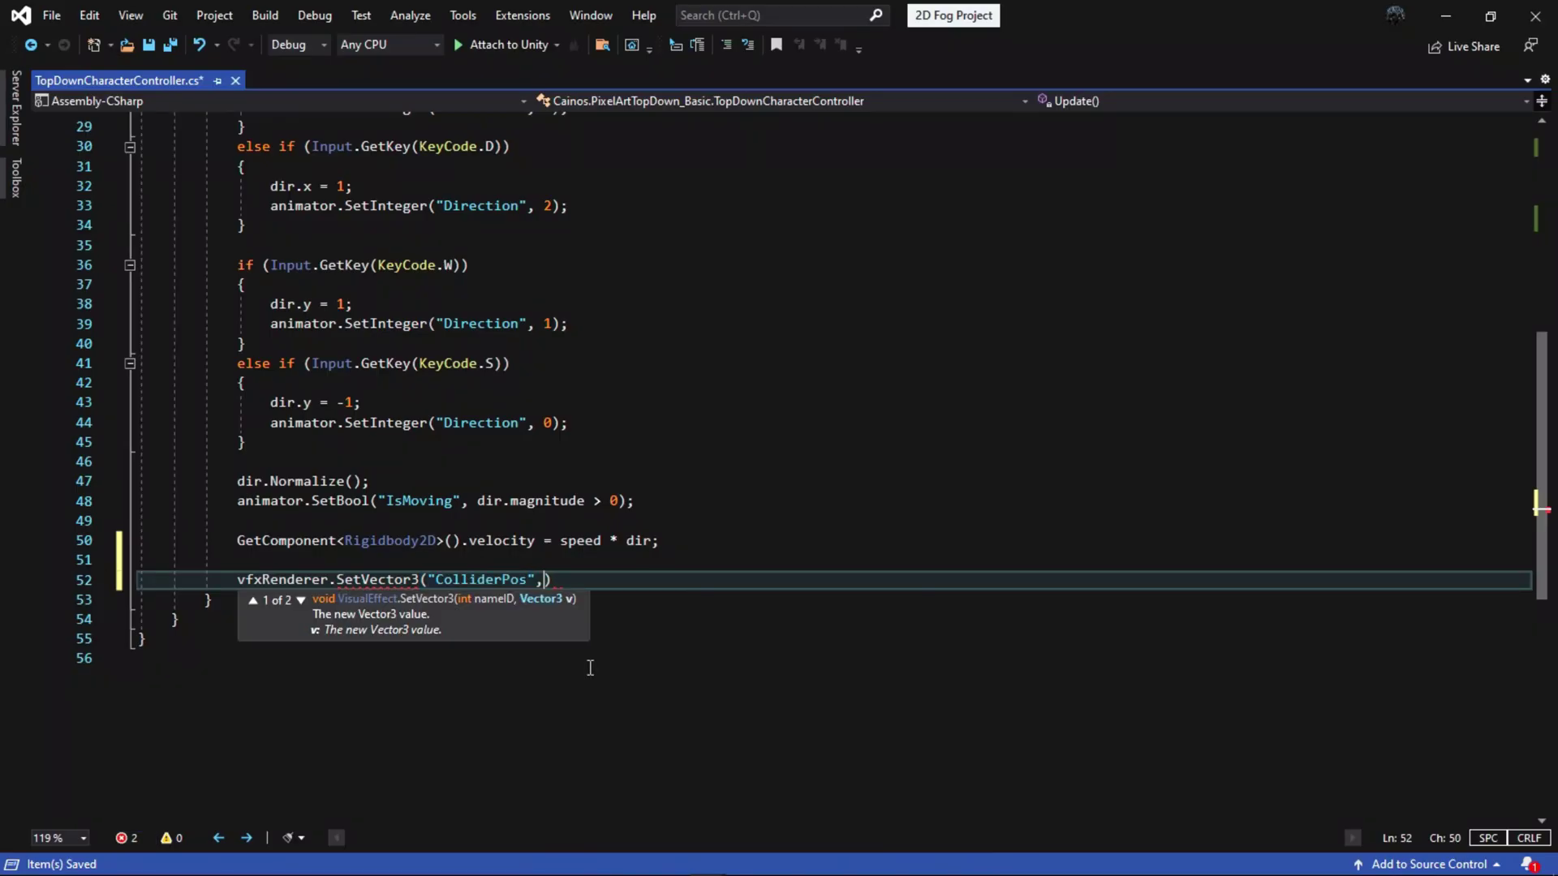
{"action": "type", "text": ",transform.position)"}
{"action": "scroll", "coordinate": [561, 642], "scroll_direction": "up", "scroll_amount": 3}
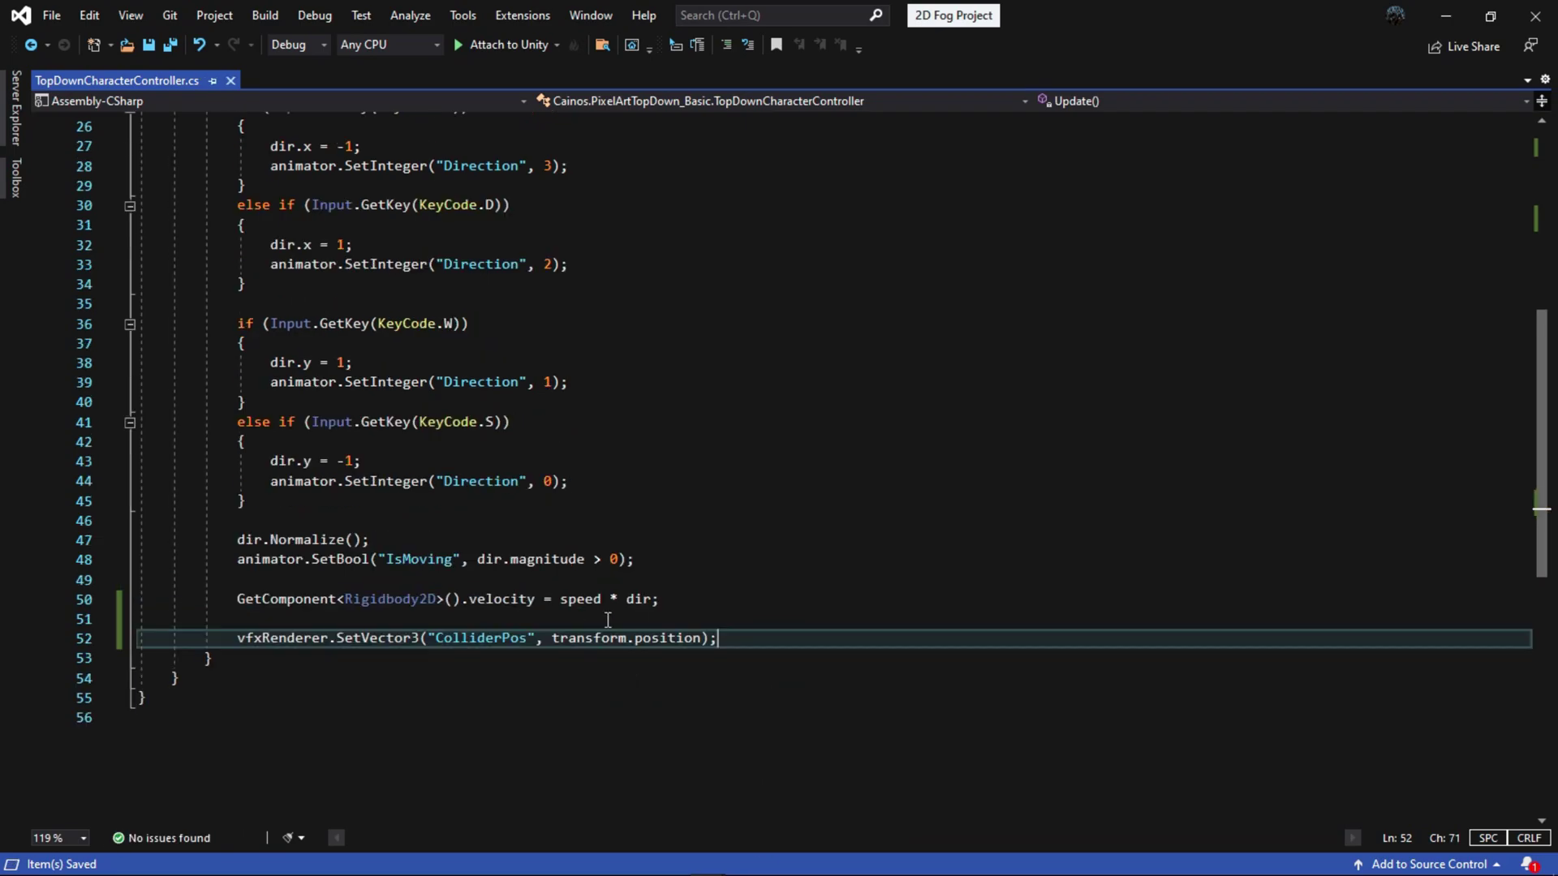
{"action": "scroll", "coordinate": [561, 642], "scroll_direction": "up", "scroll_amount": 3}
{"action": "scroll", "coordinate": [561, 641], "scroll_direction": "up", "scroll_amount": 3}
Step: Return to Unity, close the Fog graph, and assign Fog to PF Player's Vfx Renderer
{"action": "left_click", "coordinate": [1459, 26]}
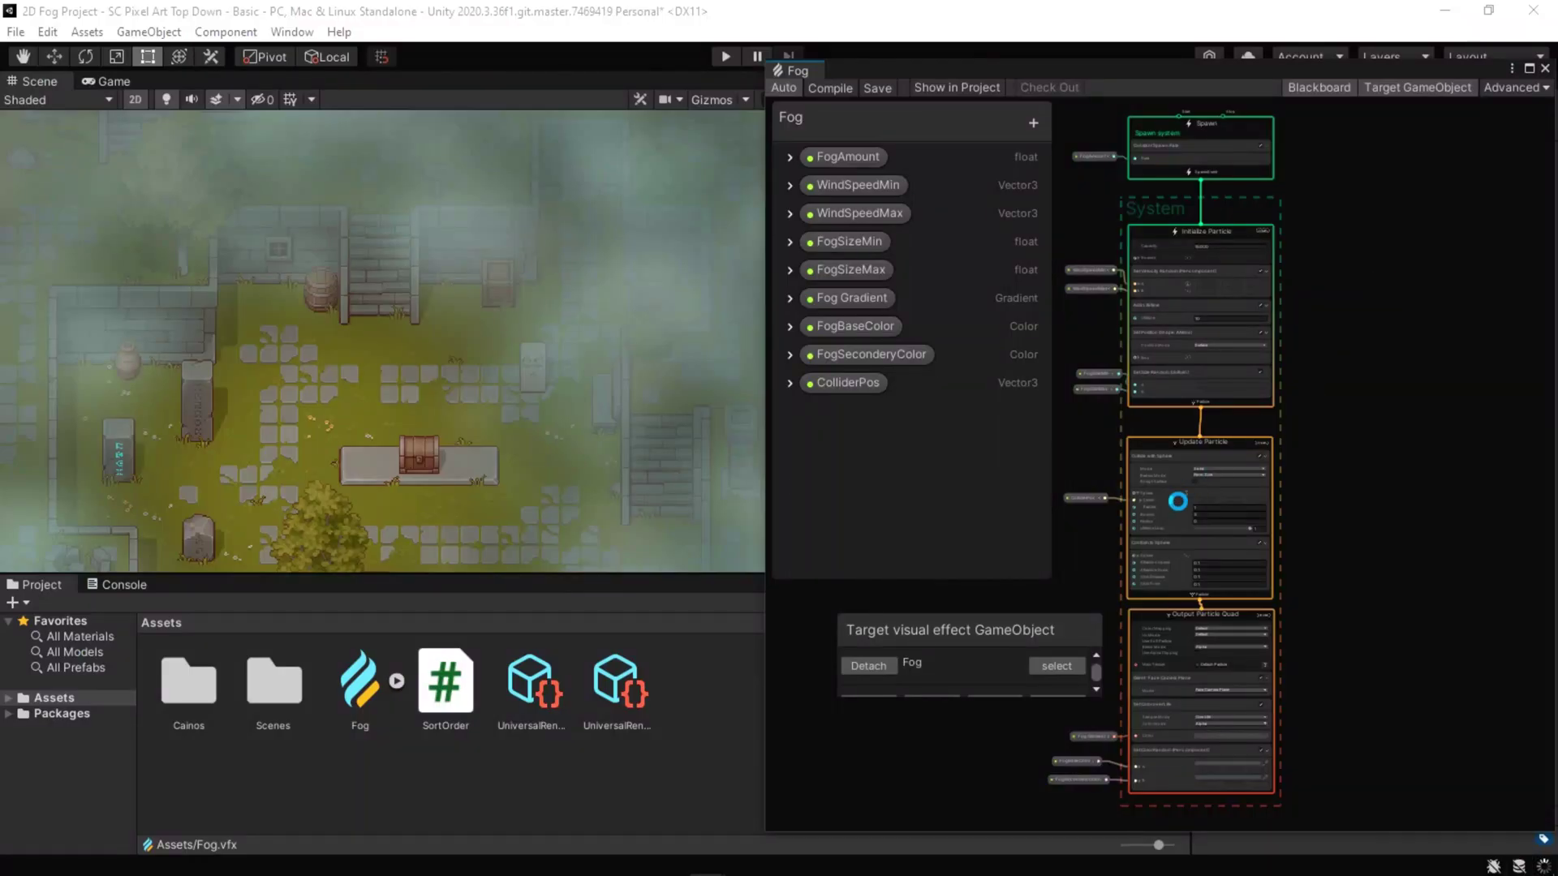
{"action": "left_click", "coordinate": [1546, 70]}
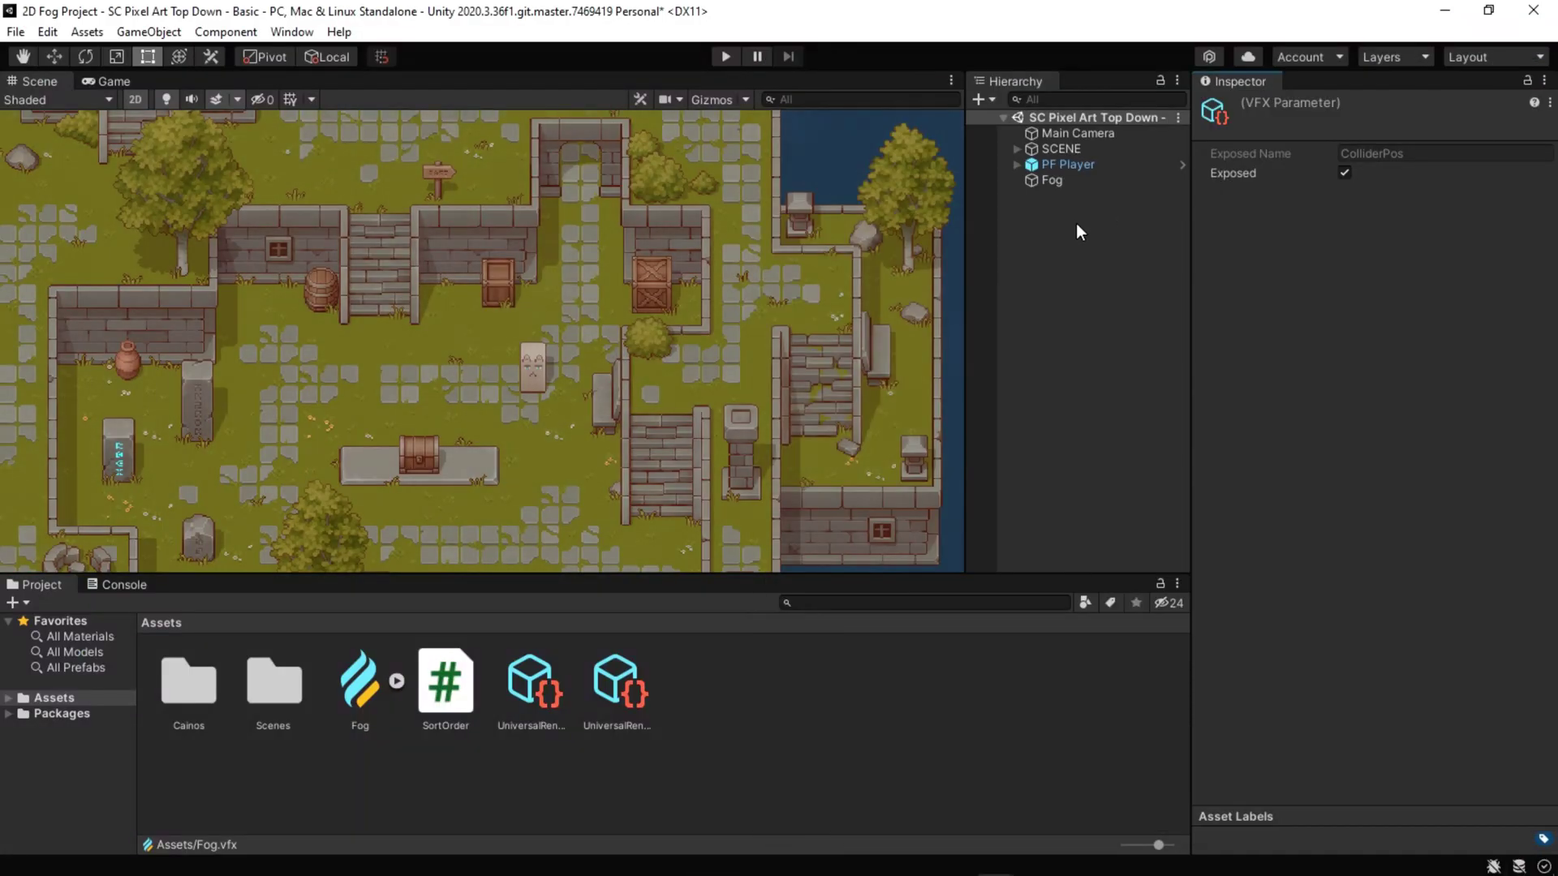
{"action": "left_click", "coordinate": [1074, 167]}
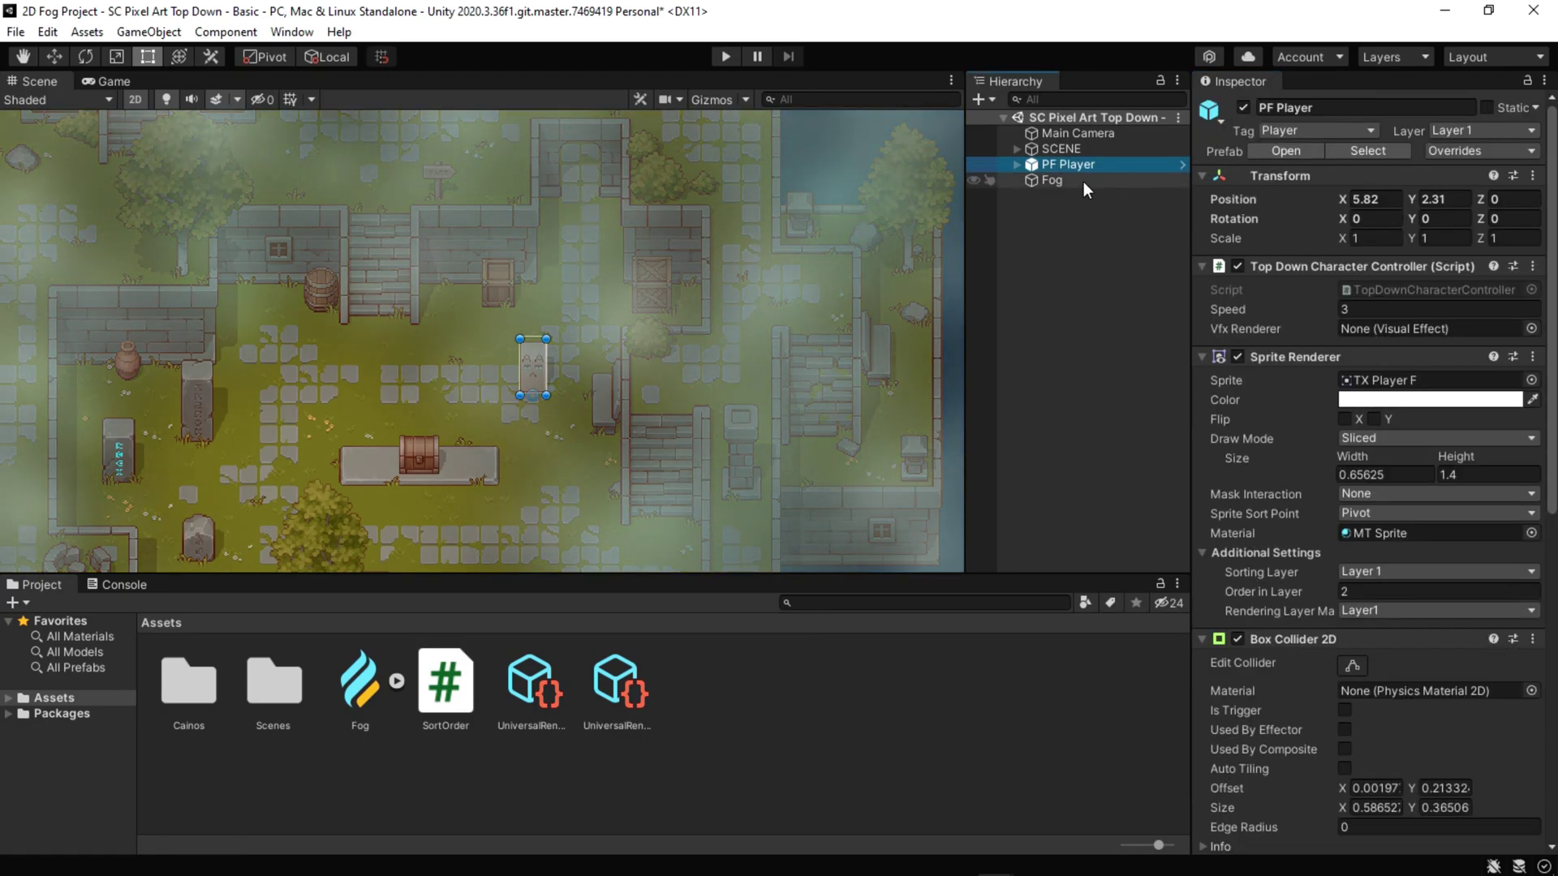
{"action": "mouse_move", "coordinate": [1074, 188]}
{"action": "left_mouse_down"}
{"action": "mouse_move", "coordinate": [1321, 333]}
{"action": "mouse_move", "coordinate": [1357, 330]}
{"action": "left_mouse_up"}
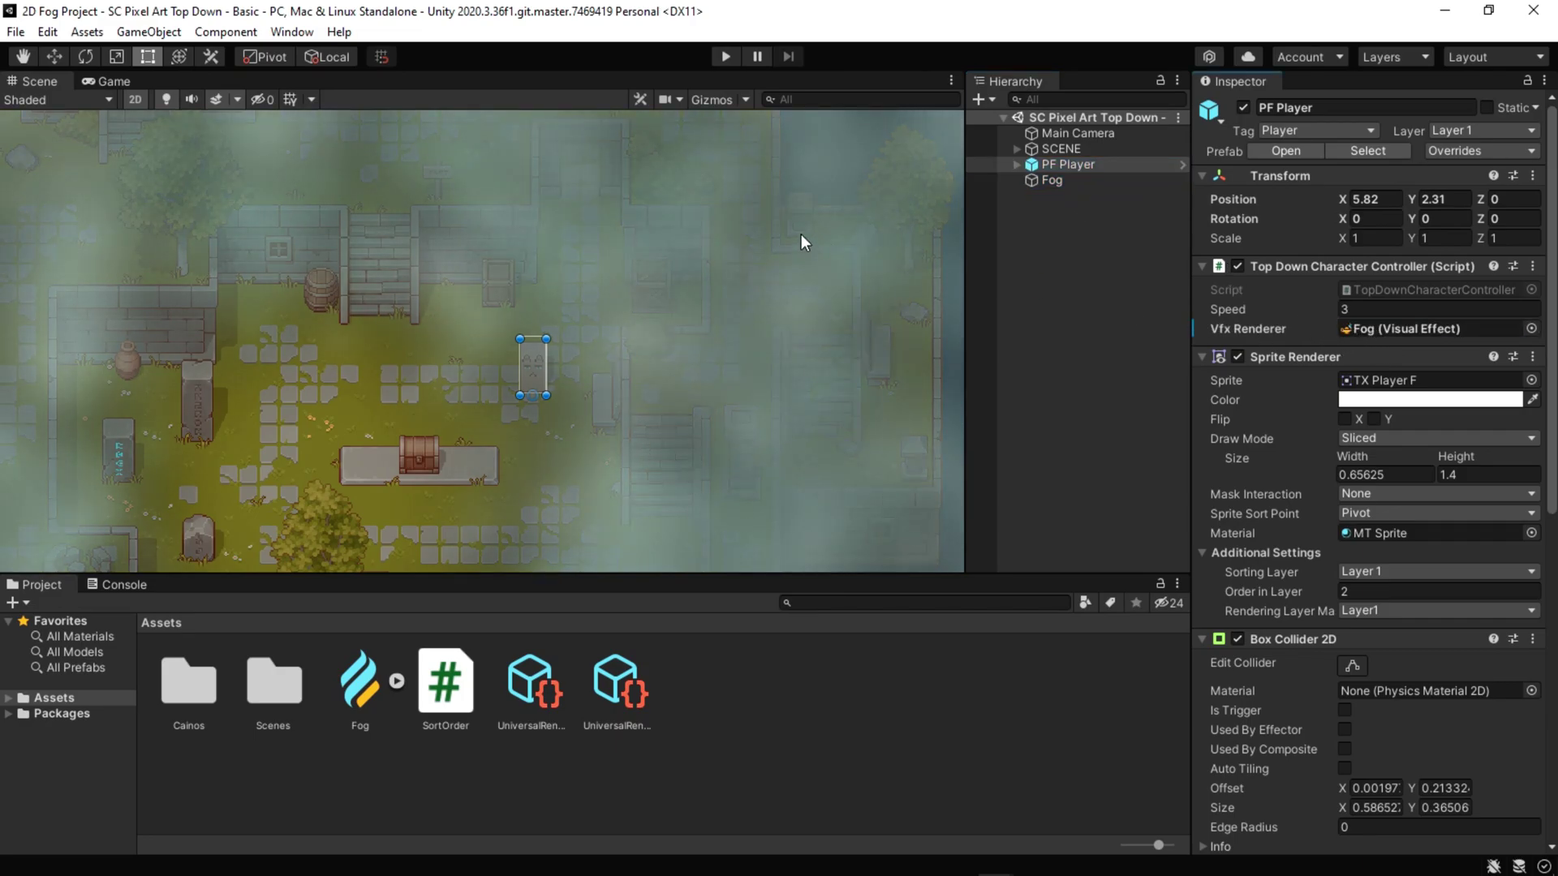
{"action": "left_click", "coordinate": [725, 57]}
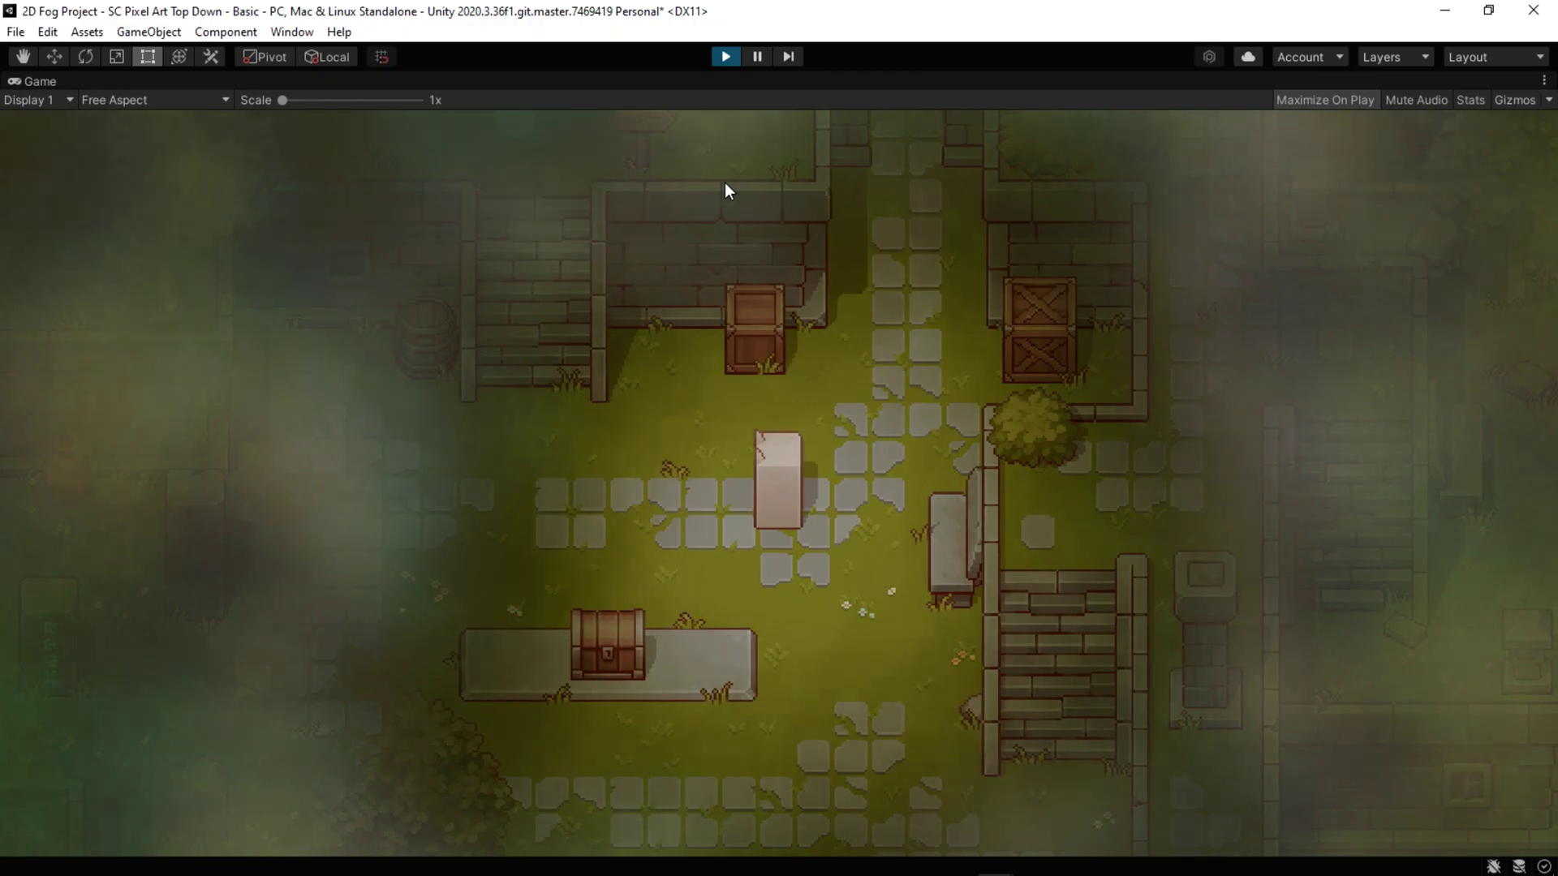
{"action": "key", "text": "w"}
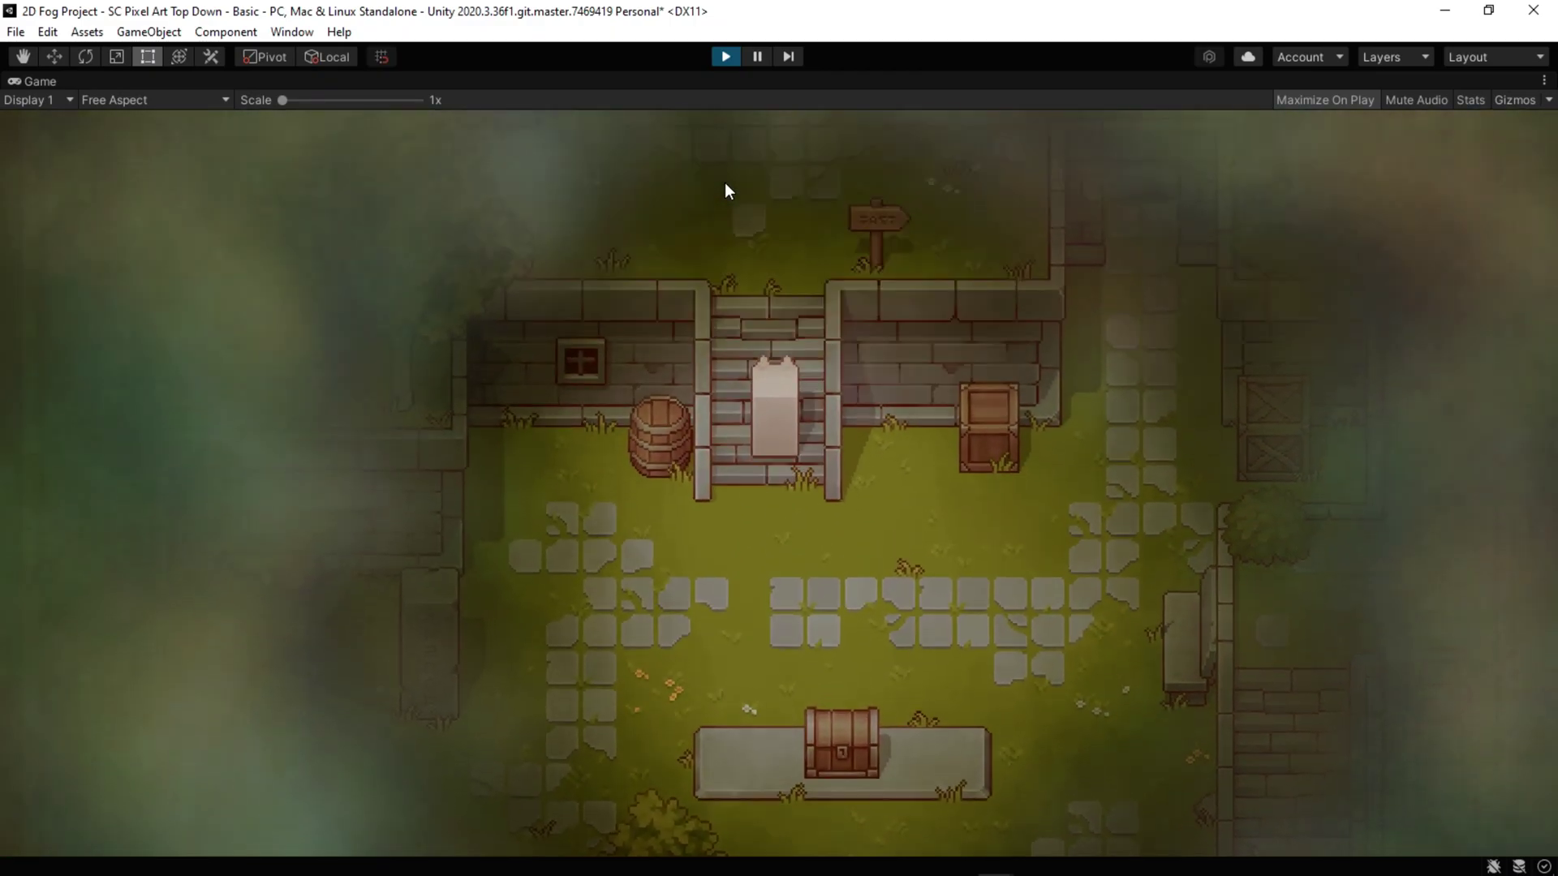
{"action": "key", "text": "w"}
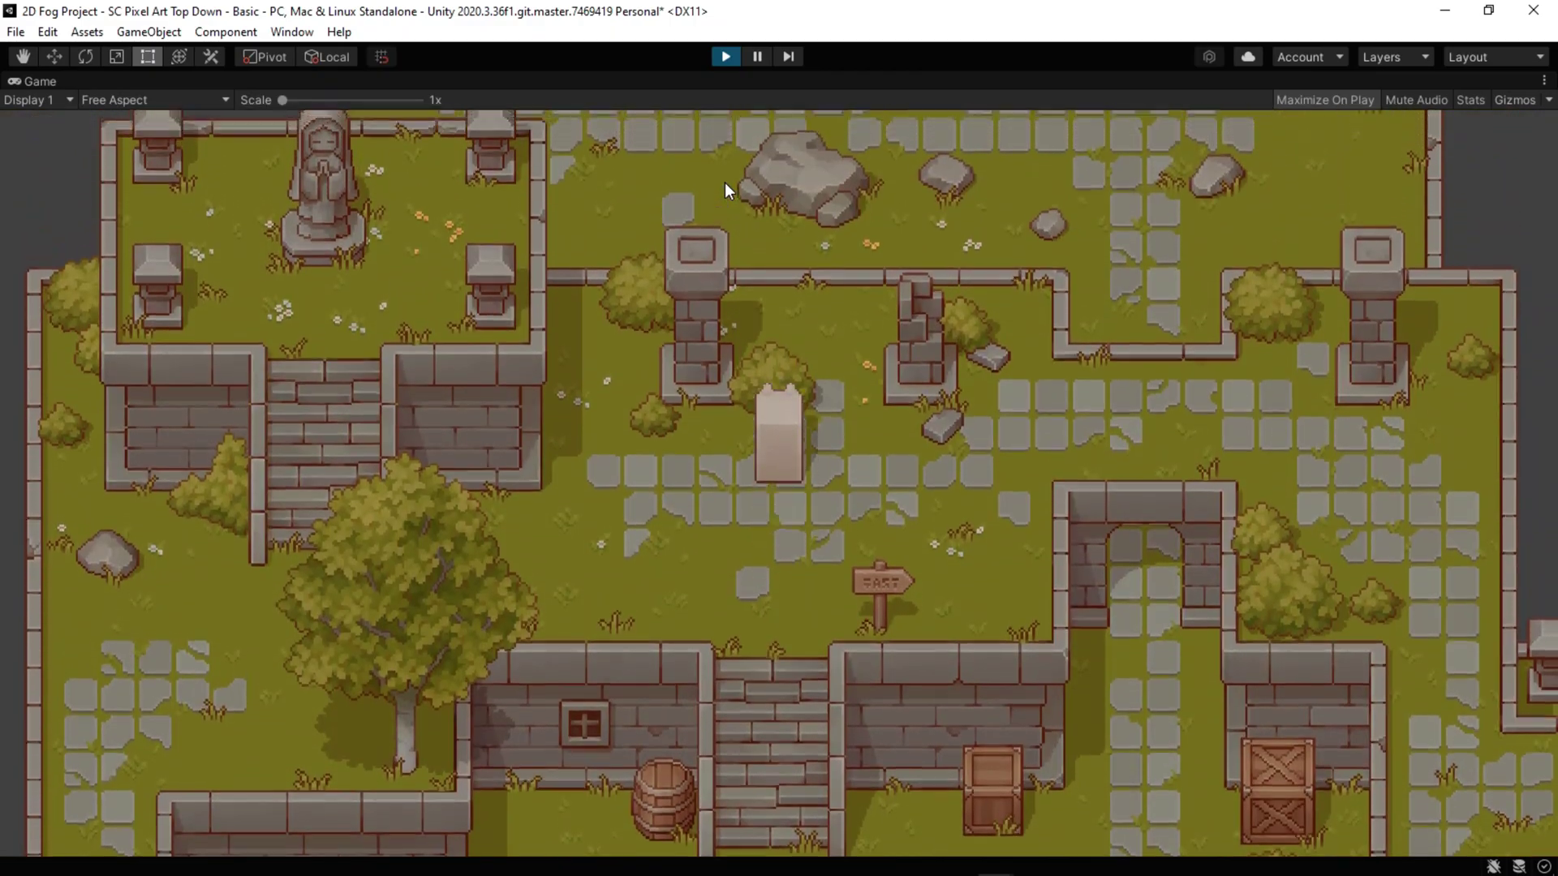
{"action": "key", "text": "w"}
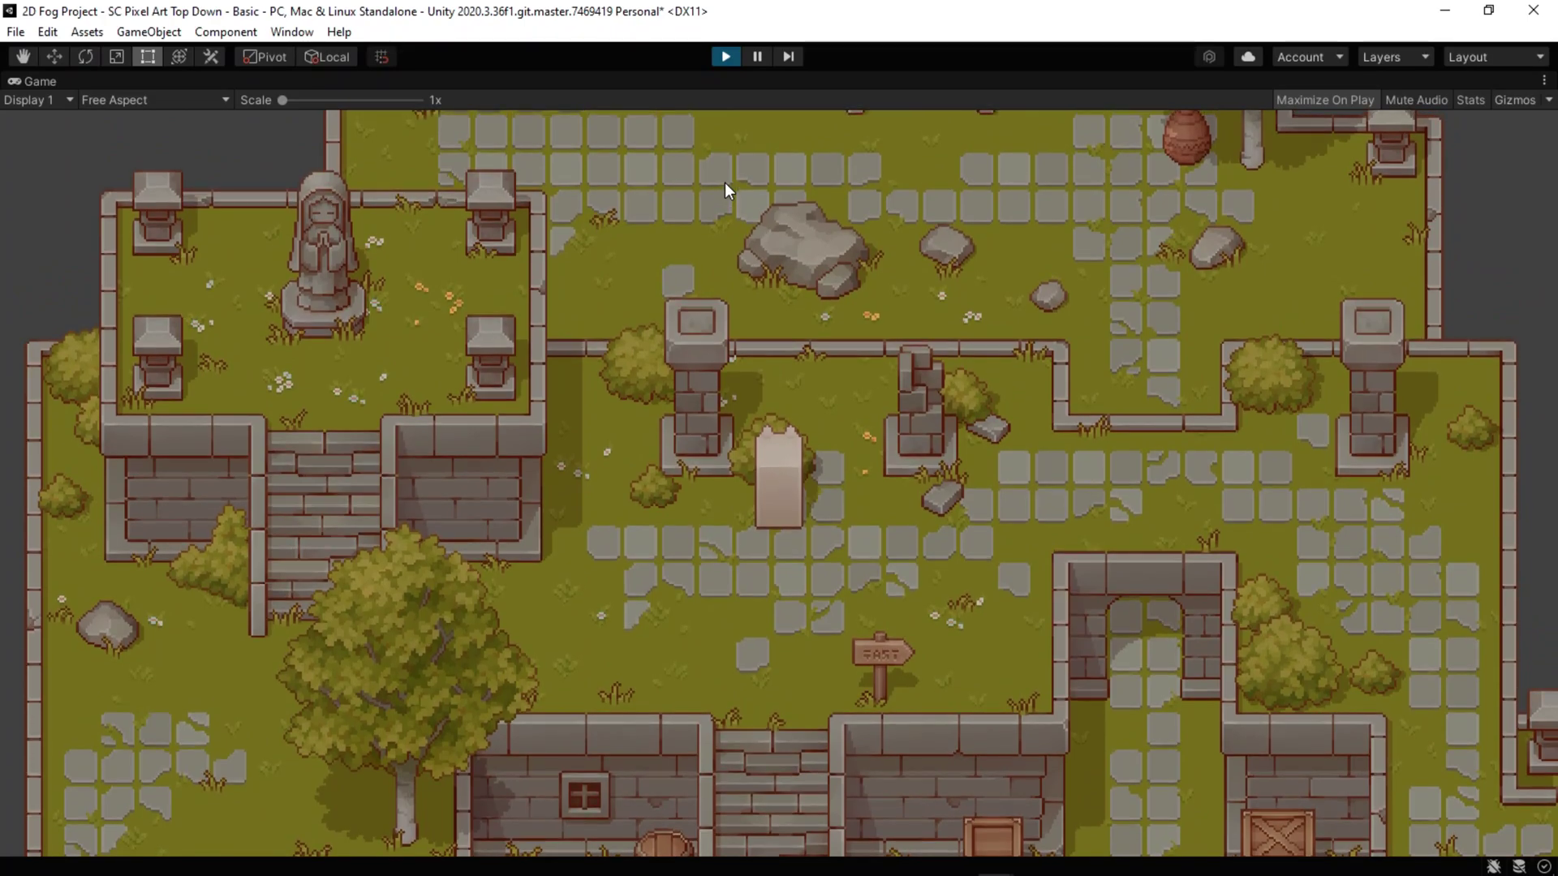
Step: Stop Play mode and stretch Fog's Initialize Particle bounds to roughly 30 by 38 units
{"action": "left_click", "coordinate": [726, 57]}
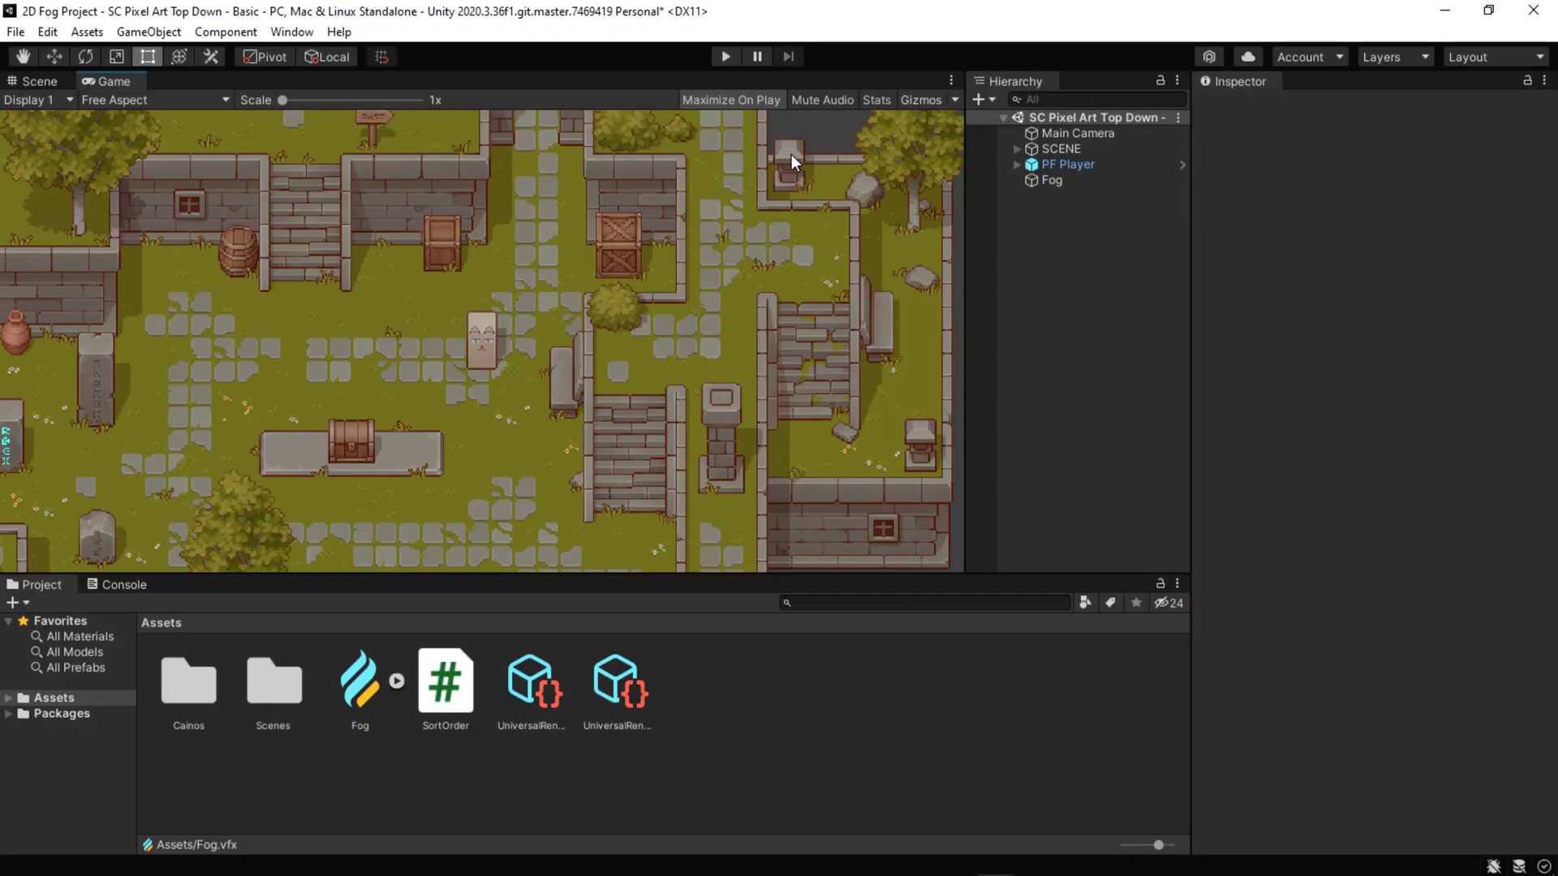
{"action": "left_click", "coordinate": [1051, 180]}
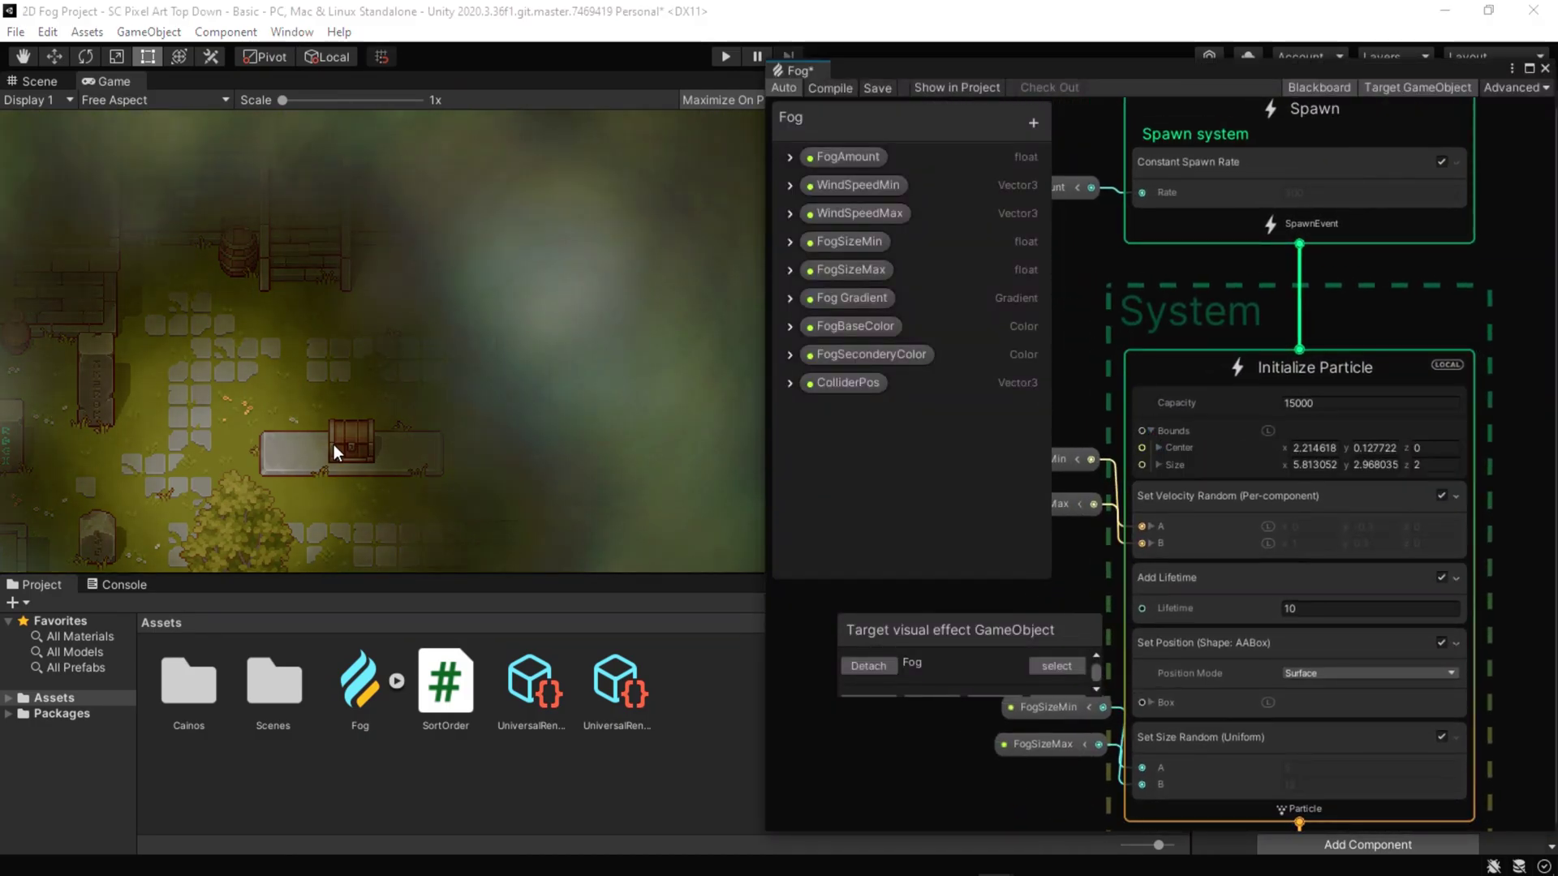
{"action": "left_click", "coordinate": [39, 82]}
{"action": "scroll", "coordinate": [417, 339], "scroll_direction": "down", "scroll_amount": 8}
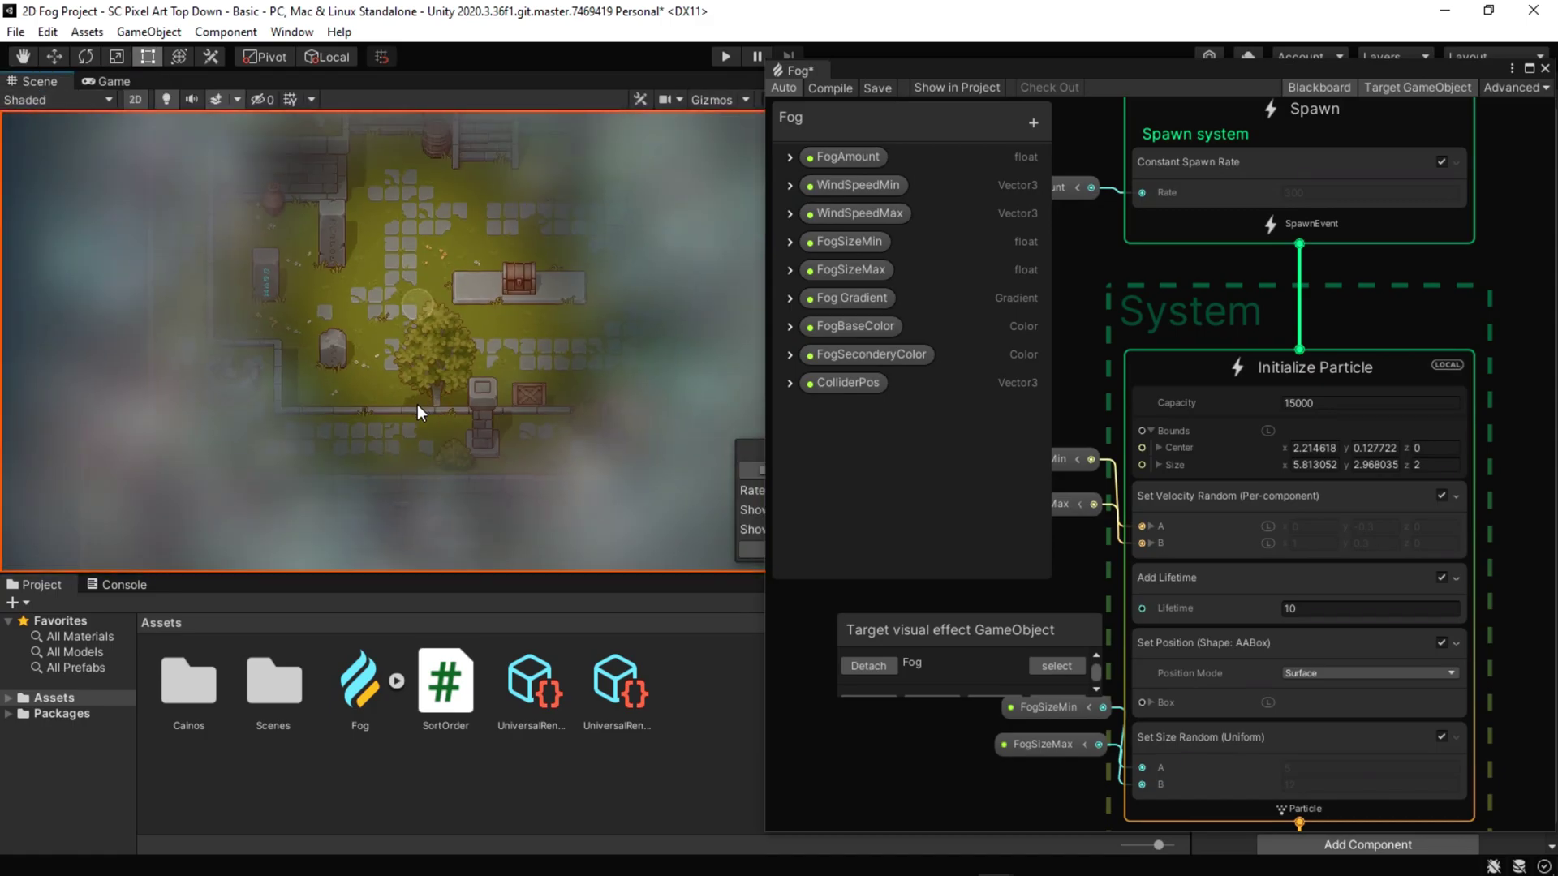
{"action": "left_click", "coordinate": [1284, 471]}
{"action": "scroll", "coordinate": [439, 389], "scroll_direction": "down", "scroll_amount": 3}
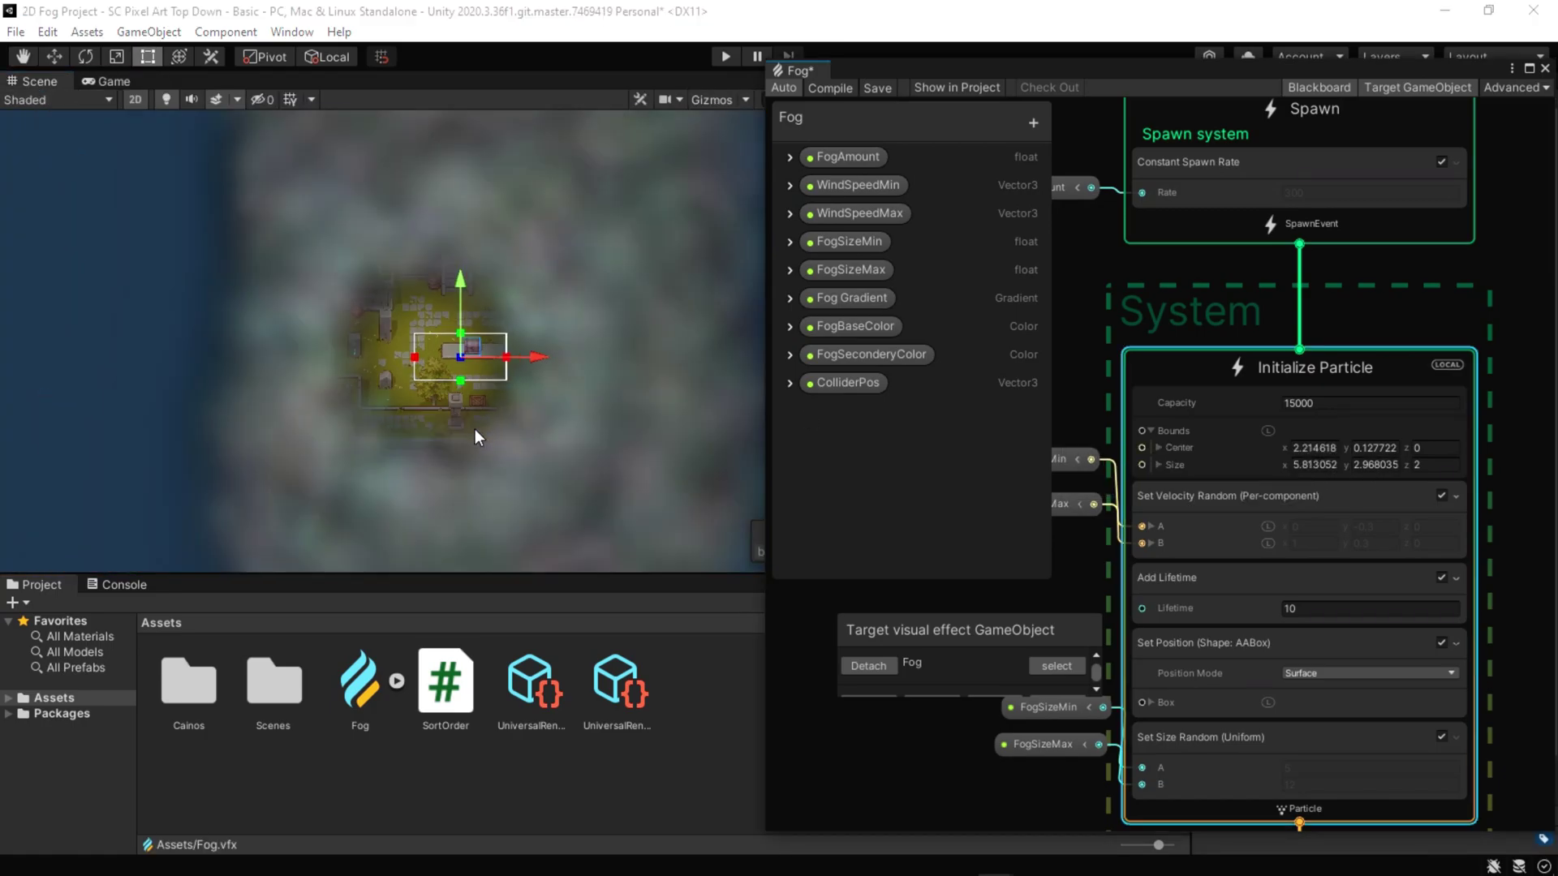
{"action": "middle_click_drag", "start_coordinate": [481, 432], "coordinate": [421, 342]}
{"action": "left_click_drag", "start_coordinate": [411, 389], "coordinate": [410, 520]}
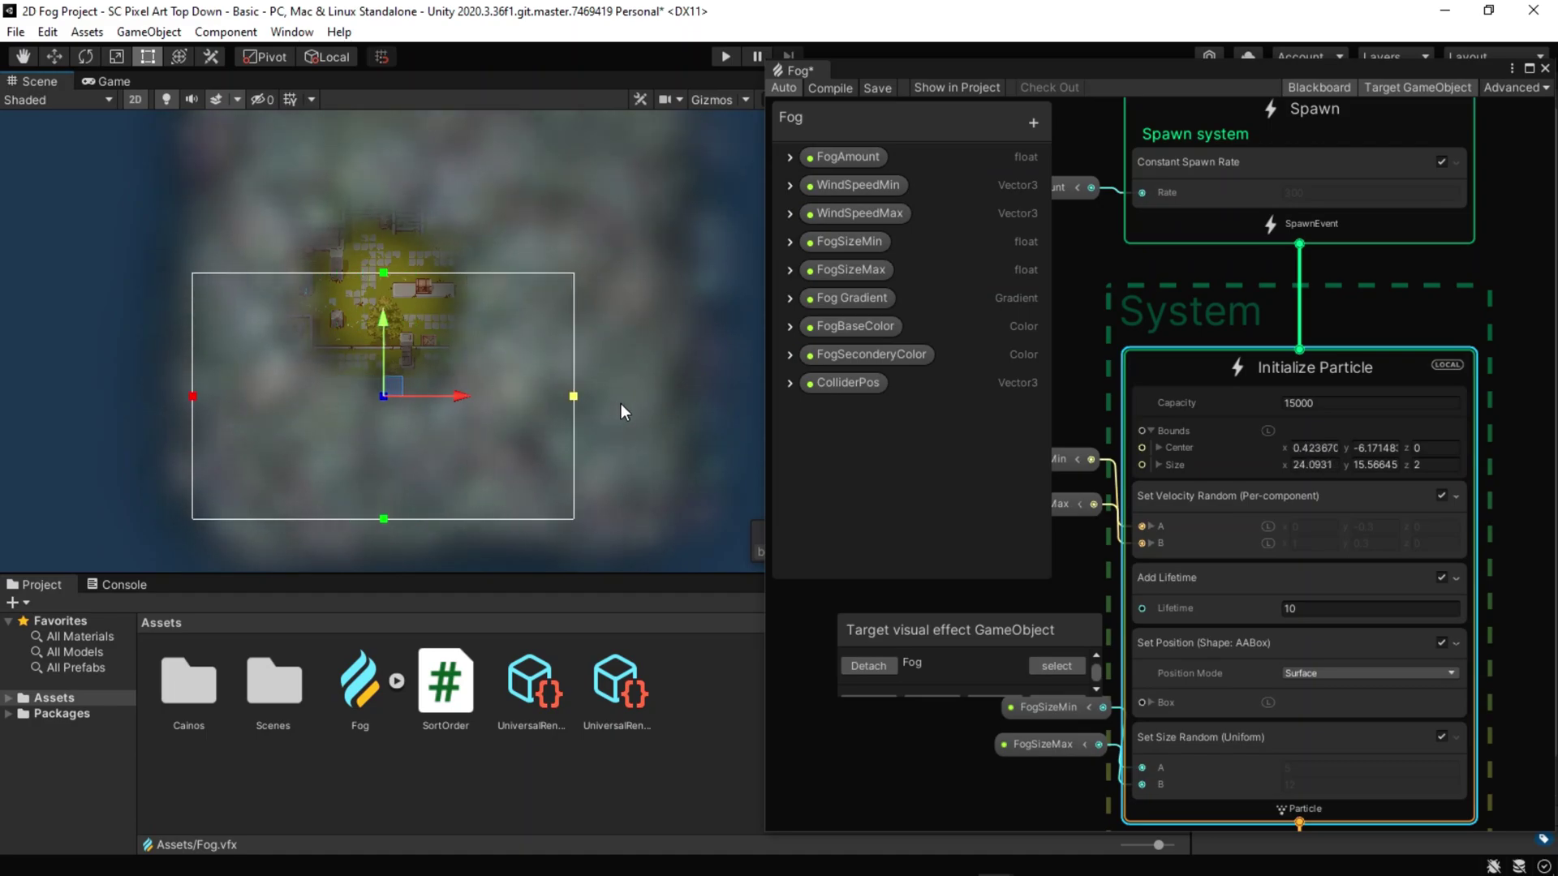
{"action": "middle_click_drag", "start_coordinate": [549, 346], "coordinate": [572, 511]}
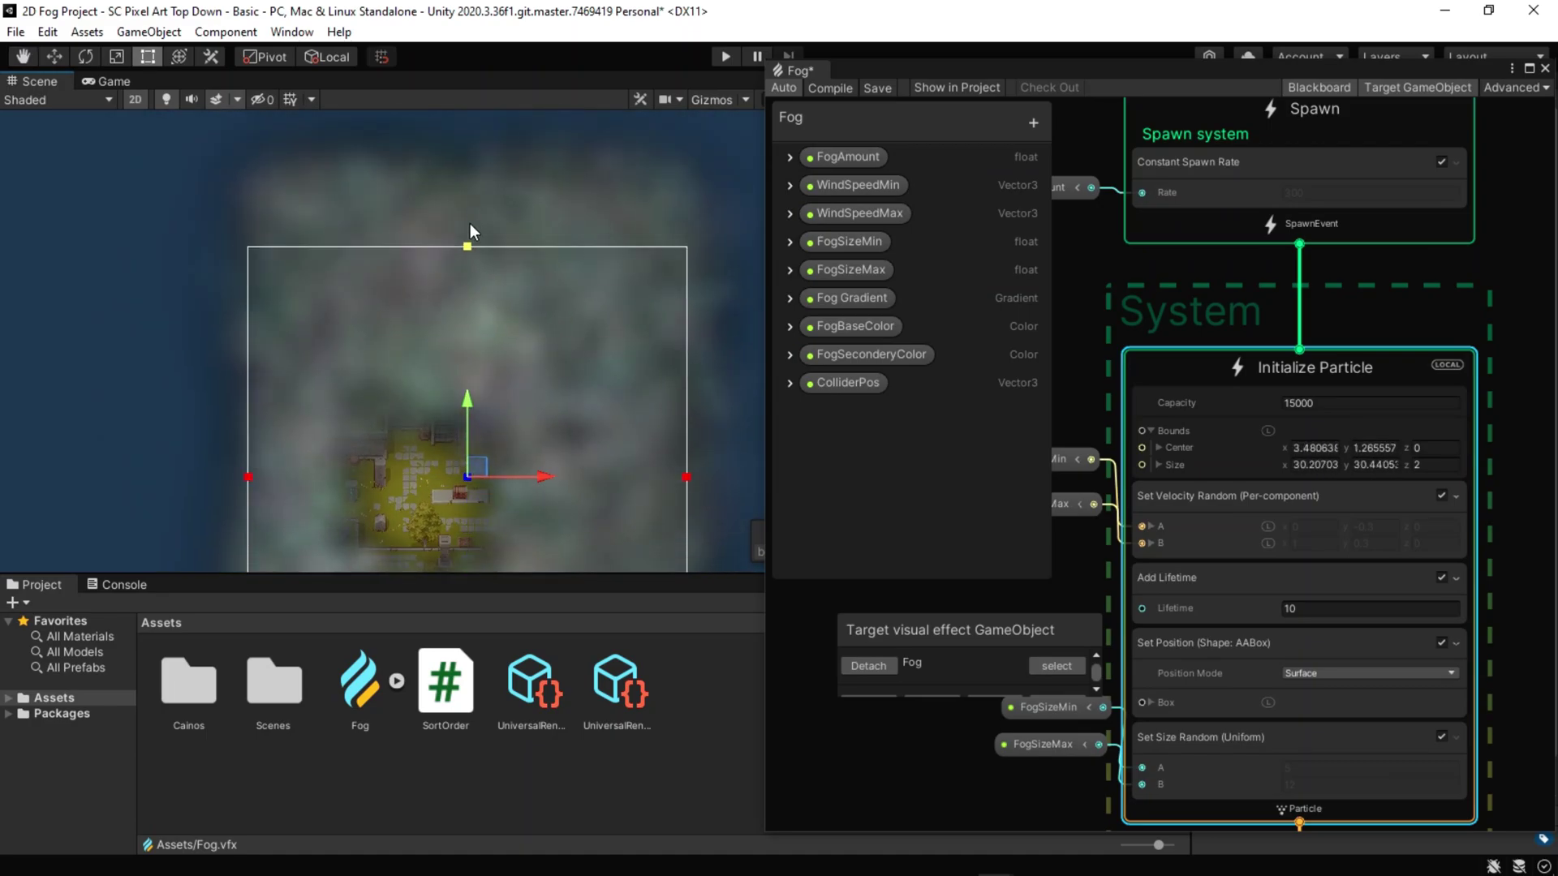
{"action": "left_click_drag", "start_coordinate": [466, 167], "coordinate": [468, 156]}
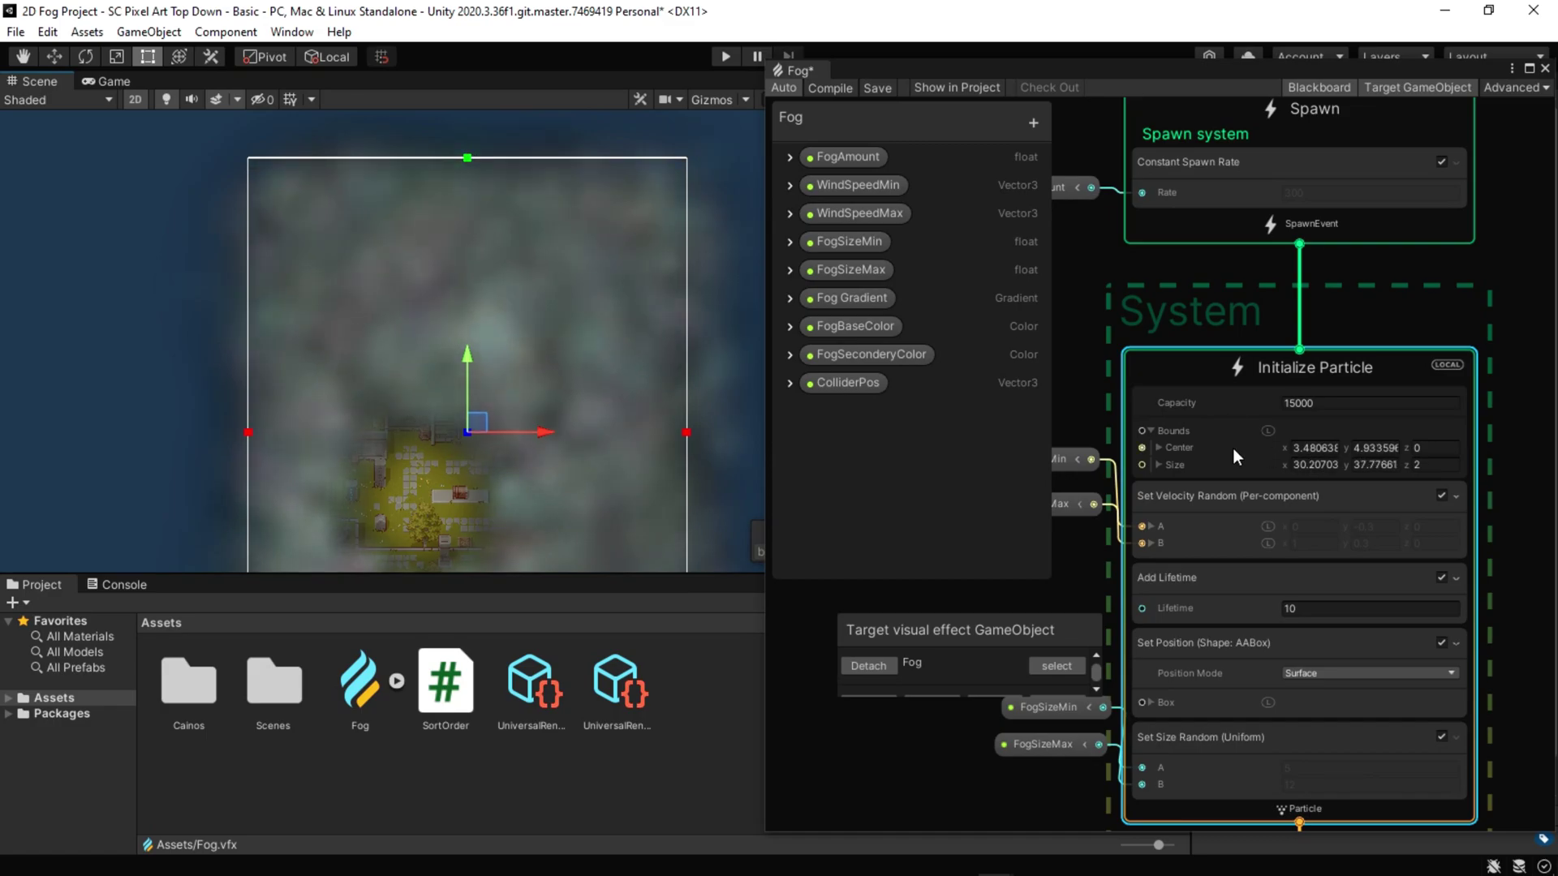
{"action": "left_click", "coordinate": [1147, 431]}
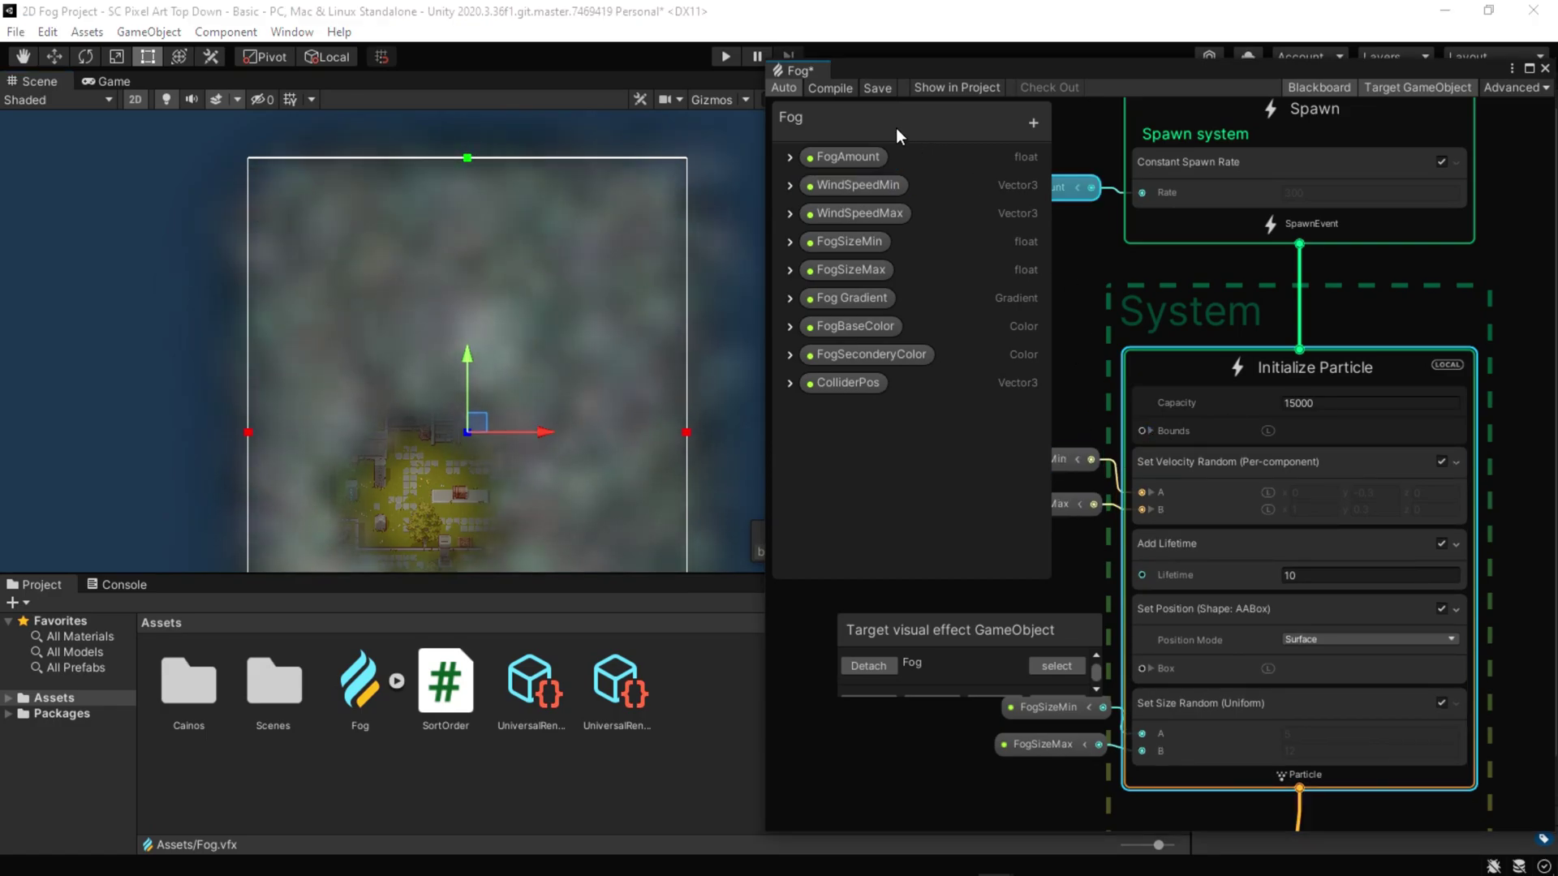
{"action": "left_click", "coordinate": [878, 89]}
{"action": "key", "text": "ctrl+p"}
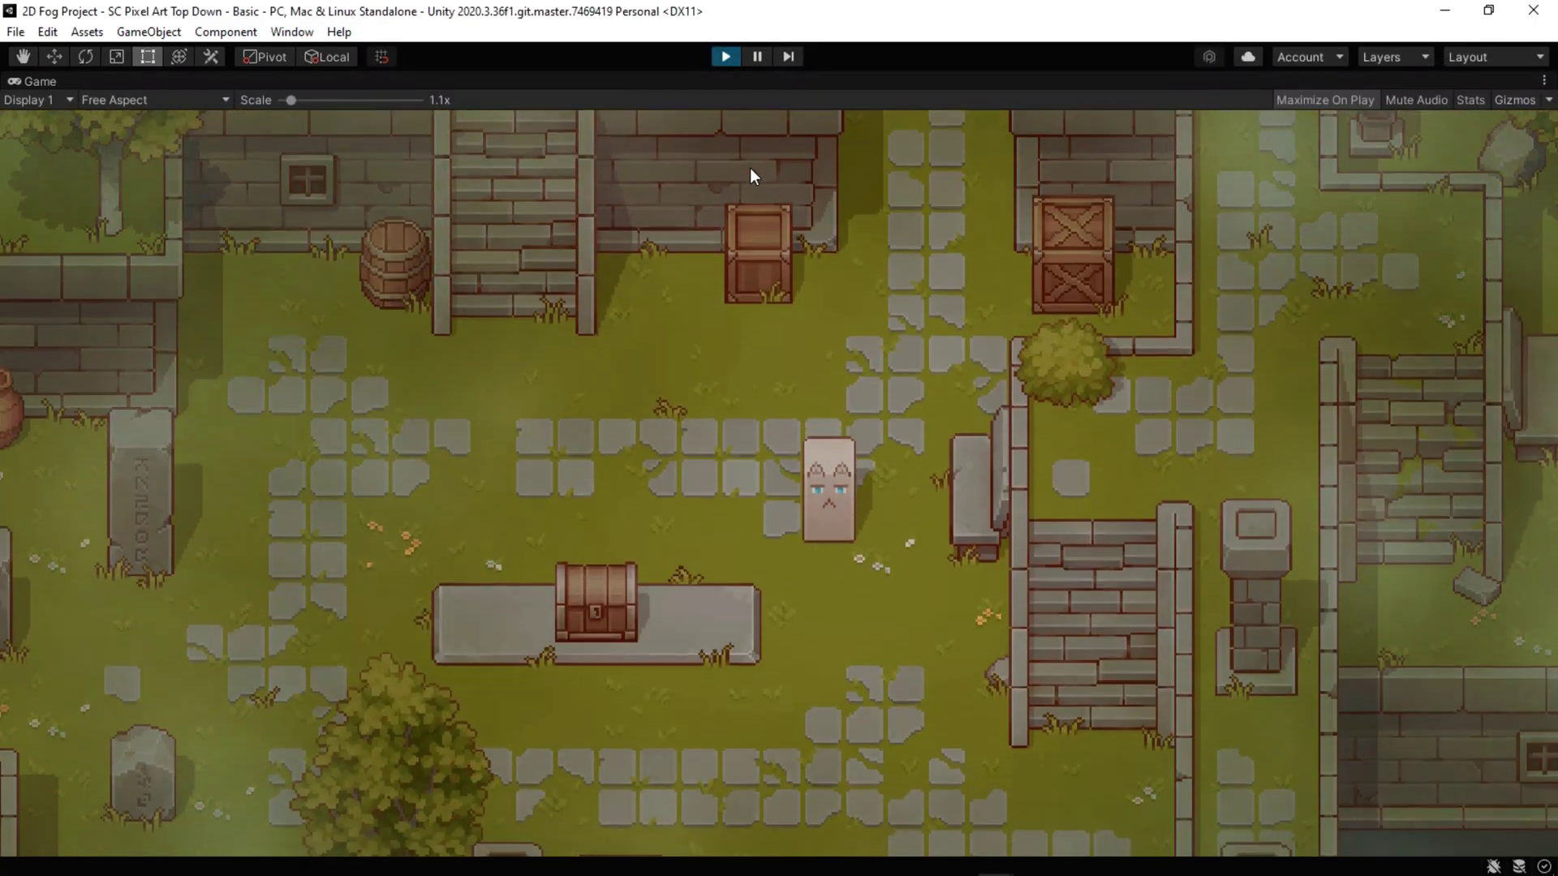
{"action": "key", "text": "w"}
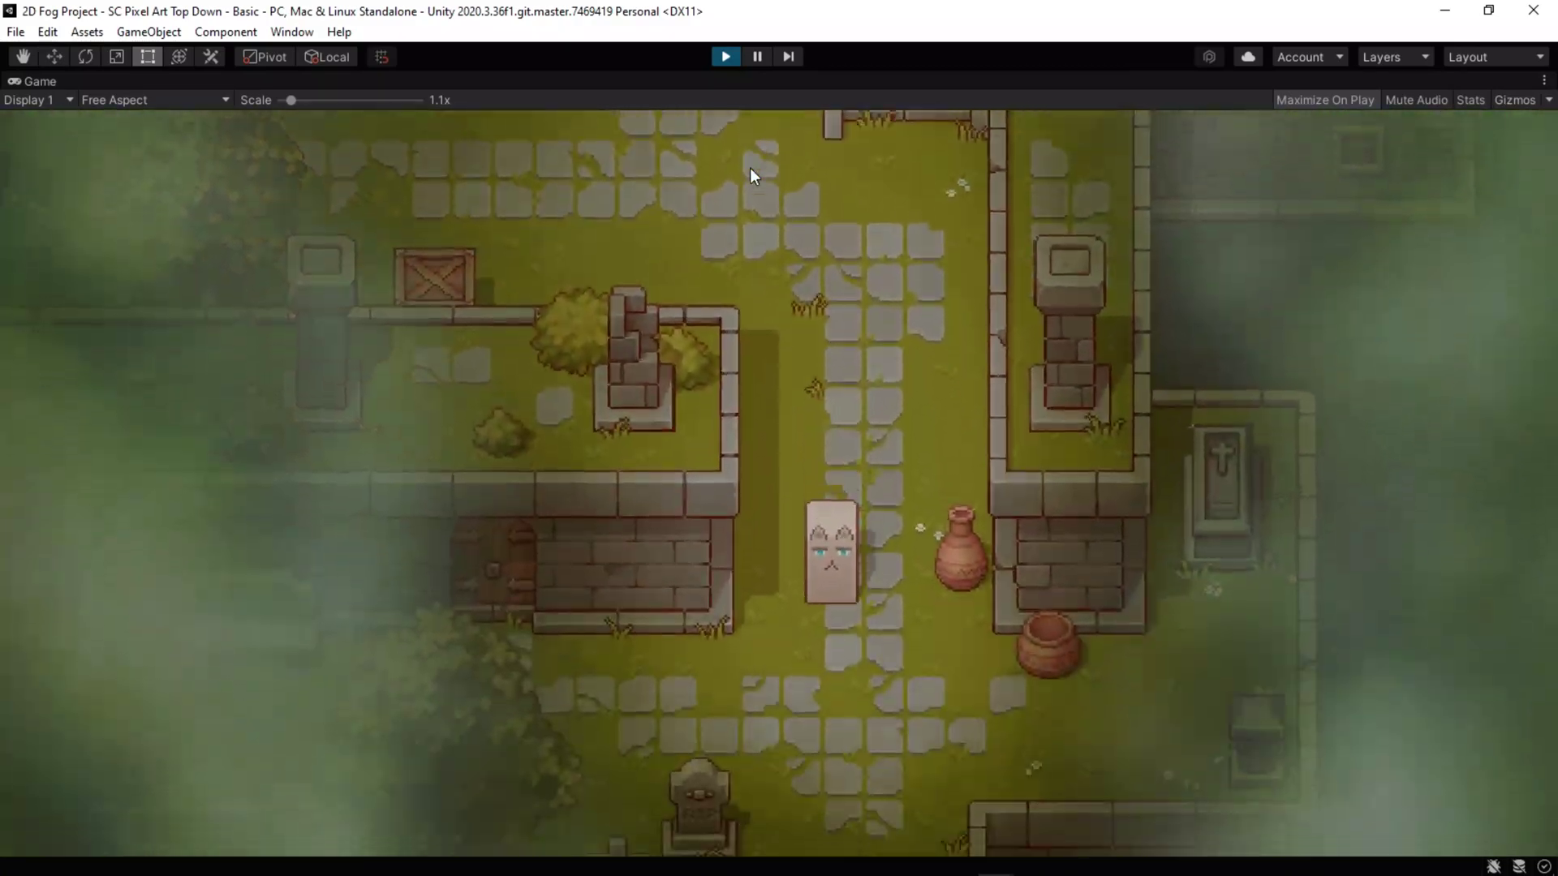
{"action": "key", "text": "w"}
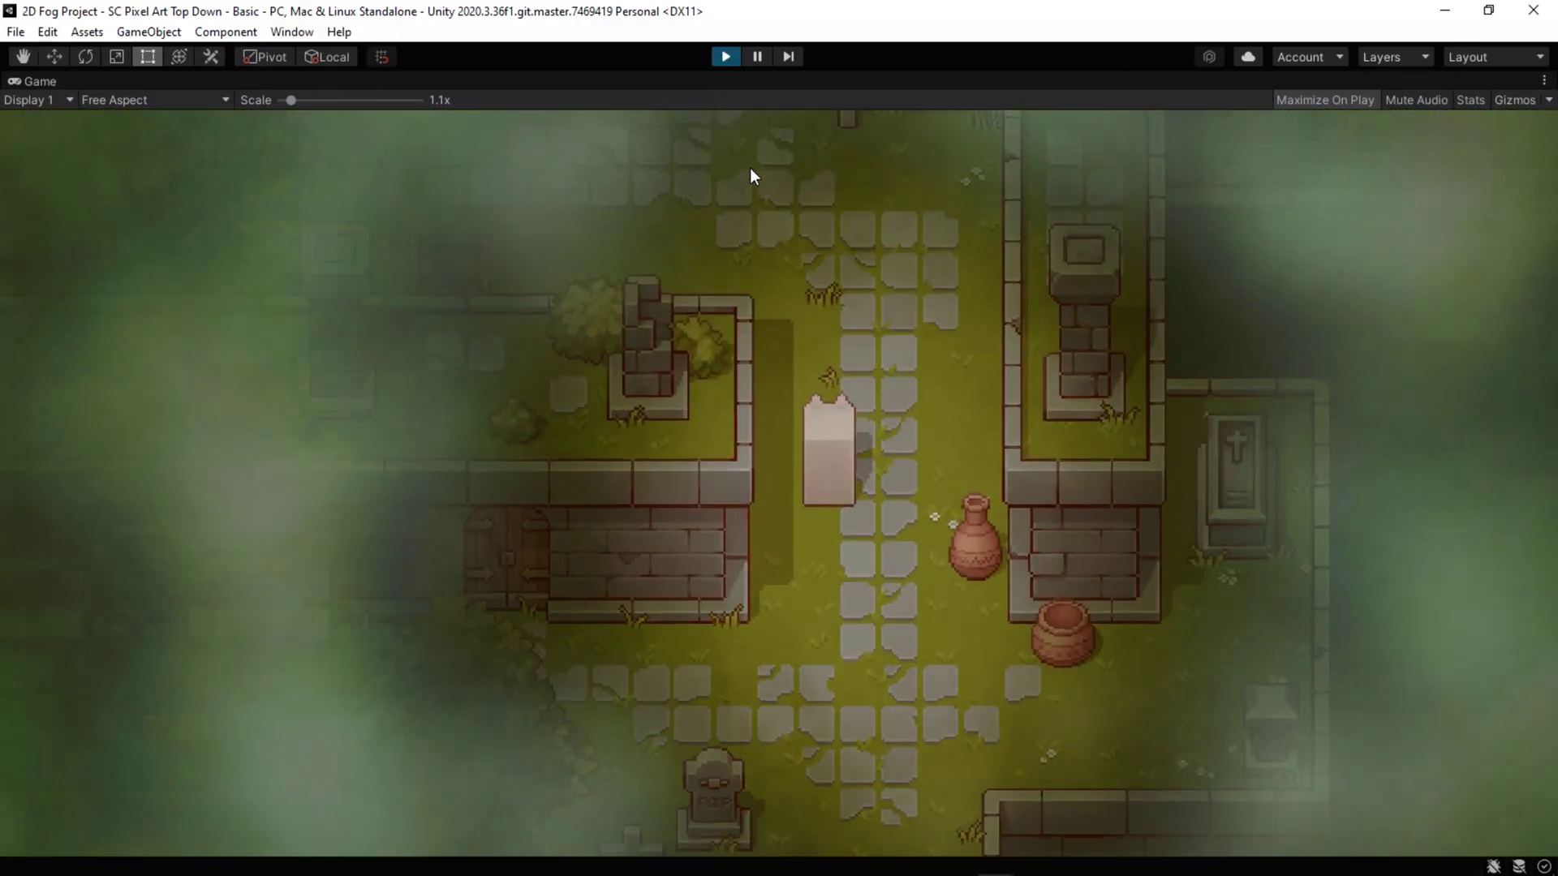
{"action": "key", "text": "w"}
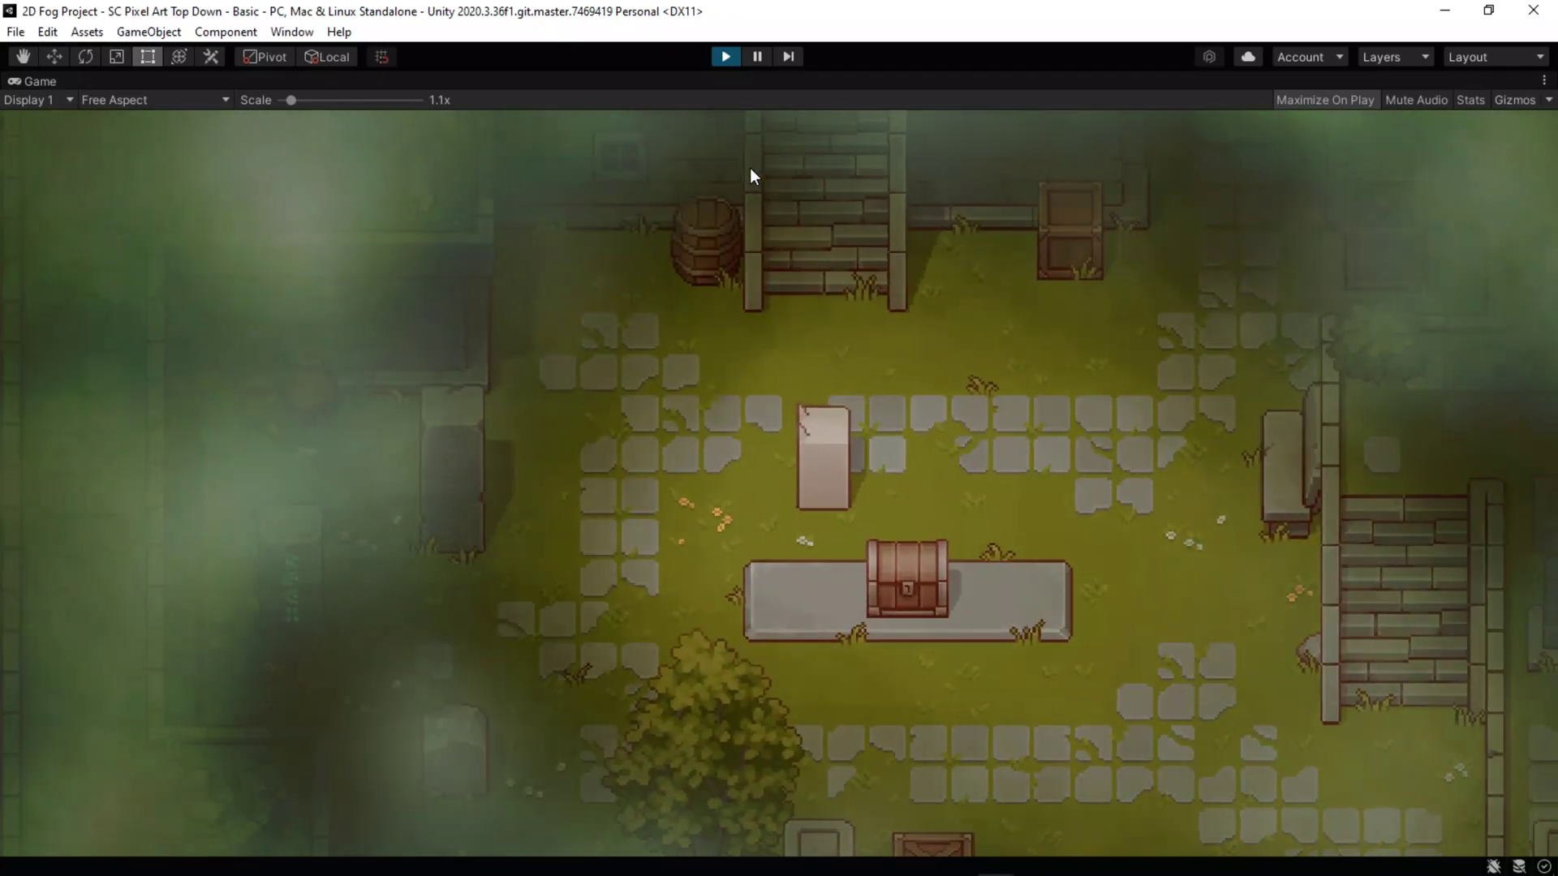
{"action": "key", "text": "w"}
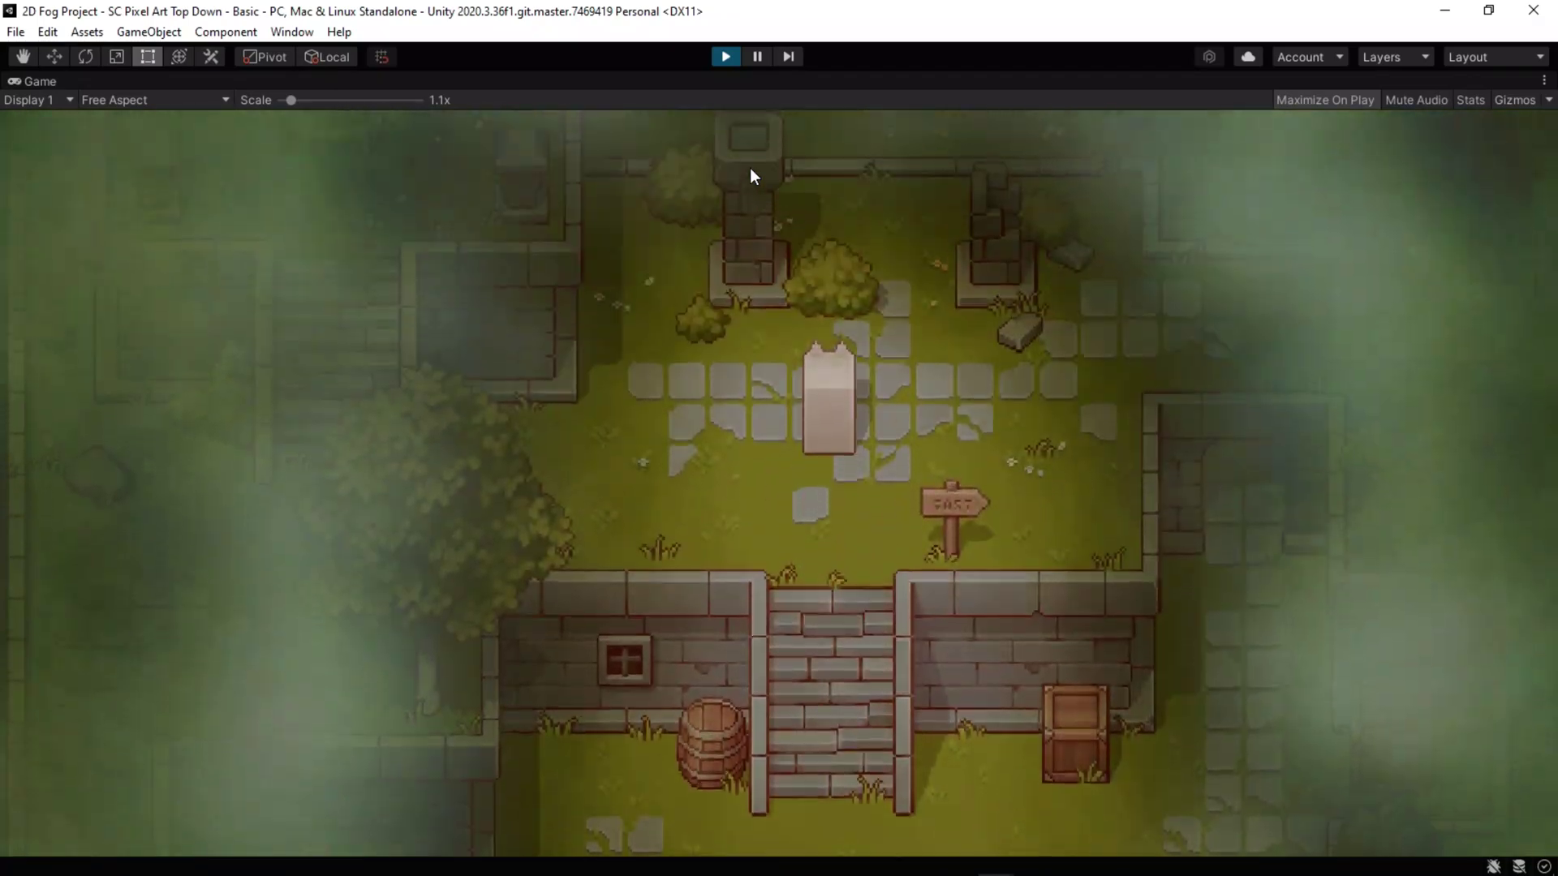
{"action": "key", "text": "a"}
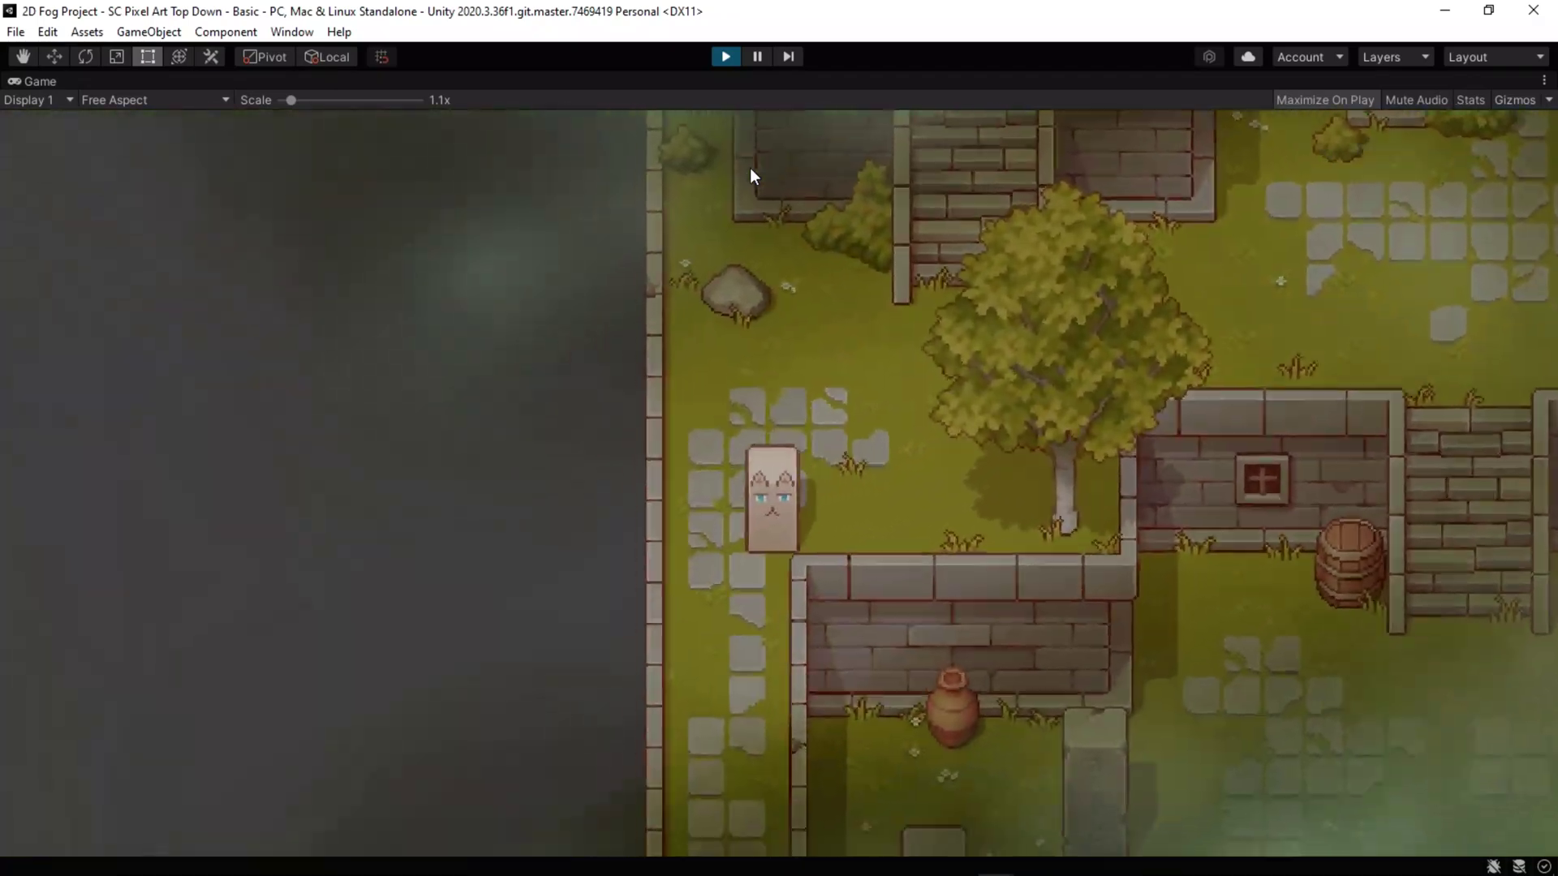
{"action": "key", "text": "ctrl+p"}
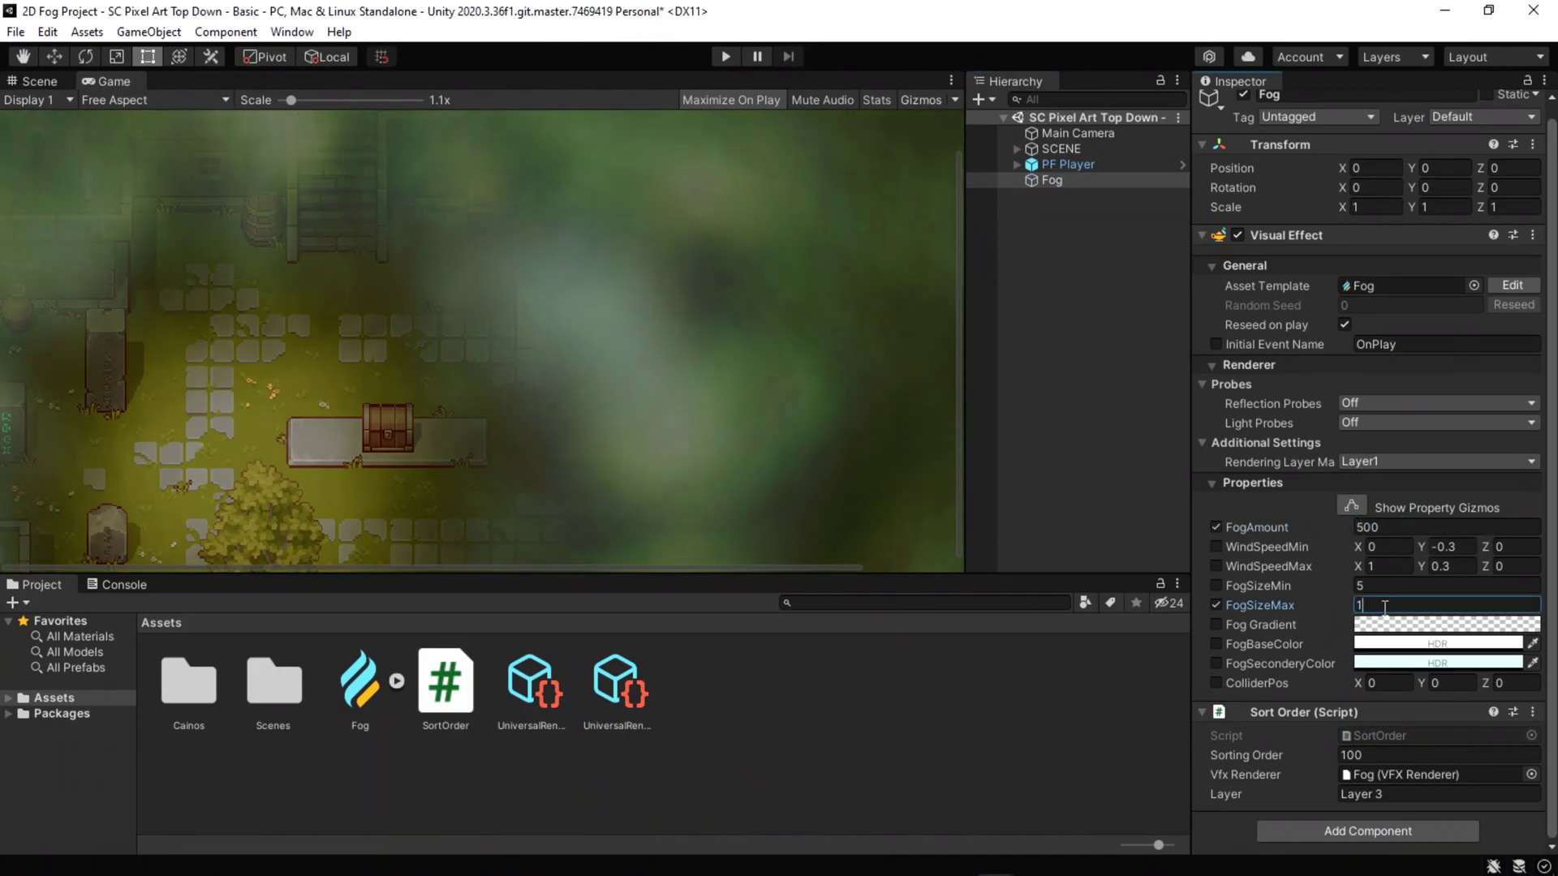
Step: Override the Fog's secondary colour, WindSpeedMin X to -0.5 and WindSpeedMax Y to 0.7
{"action": "left_click", "coordinate": [1436, 664]}
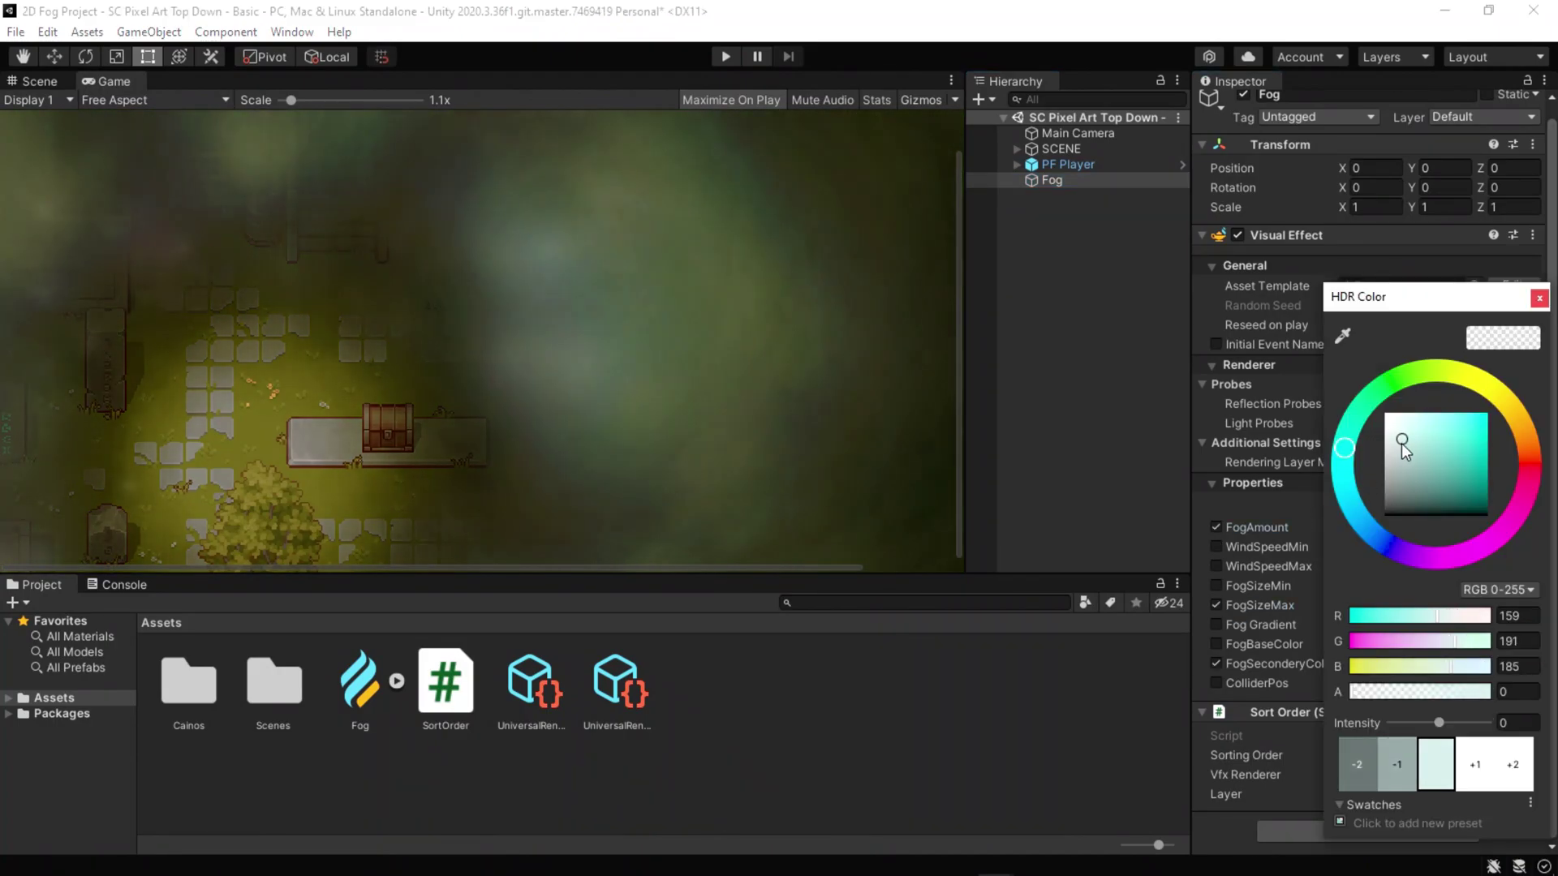
{"action": "left_click", "coordinate": [1539, 298]}
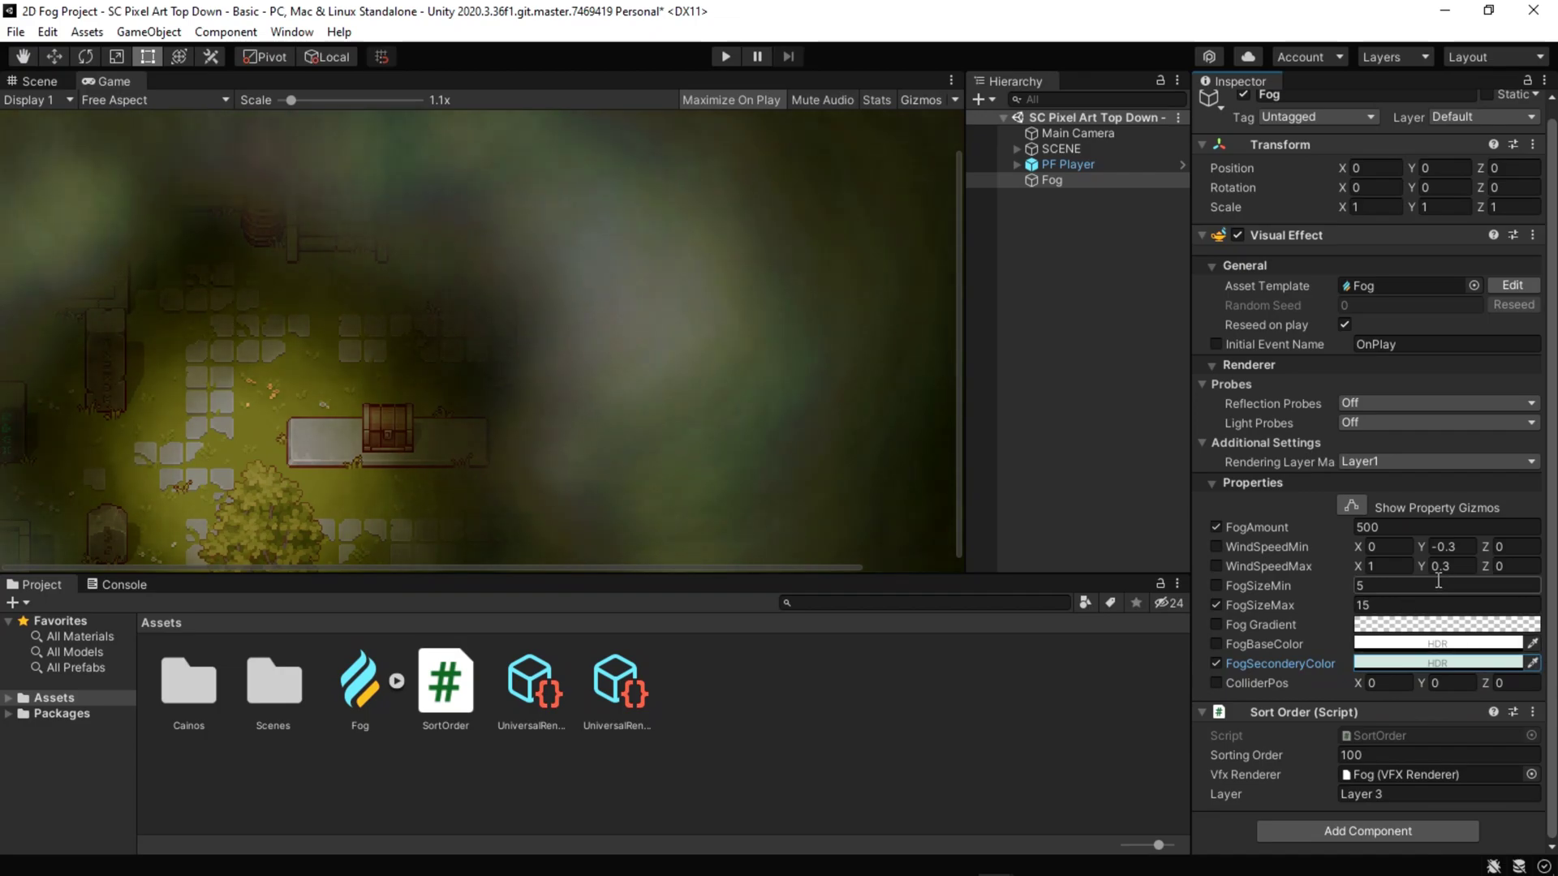
{"action": "left_click", "coordinate": [1385, 547]}
{"action": "type", "text": "-0.5"}
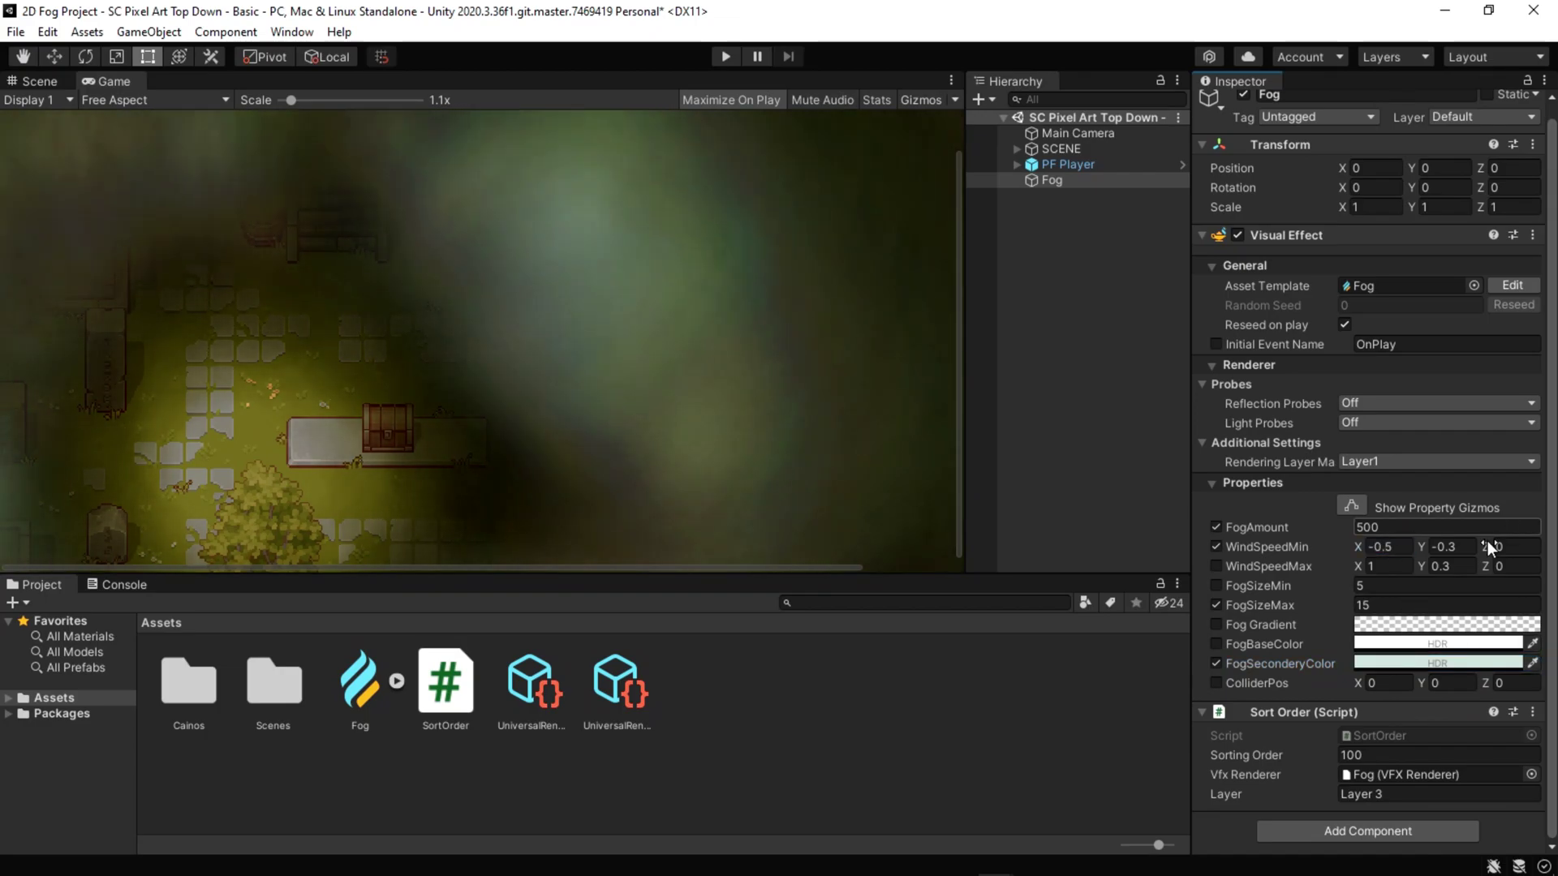
{"action": "left_click", "coordinate": [1445, 566]}
{"action": "type", "text": "0.7"}
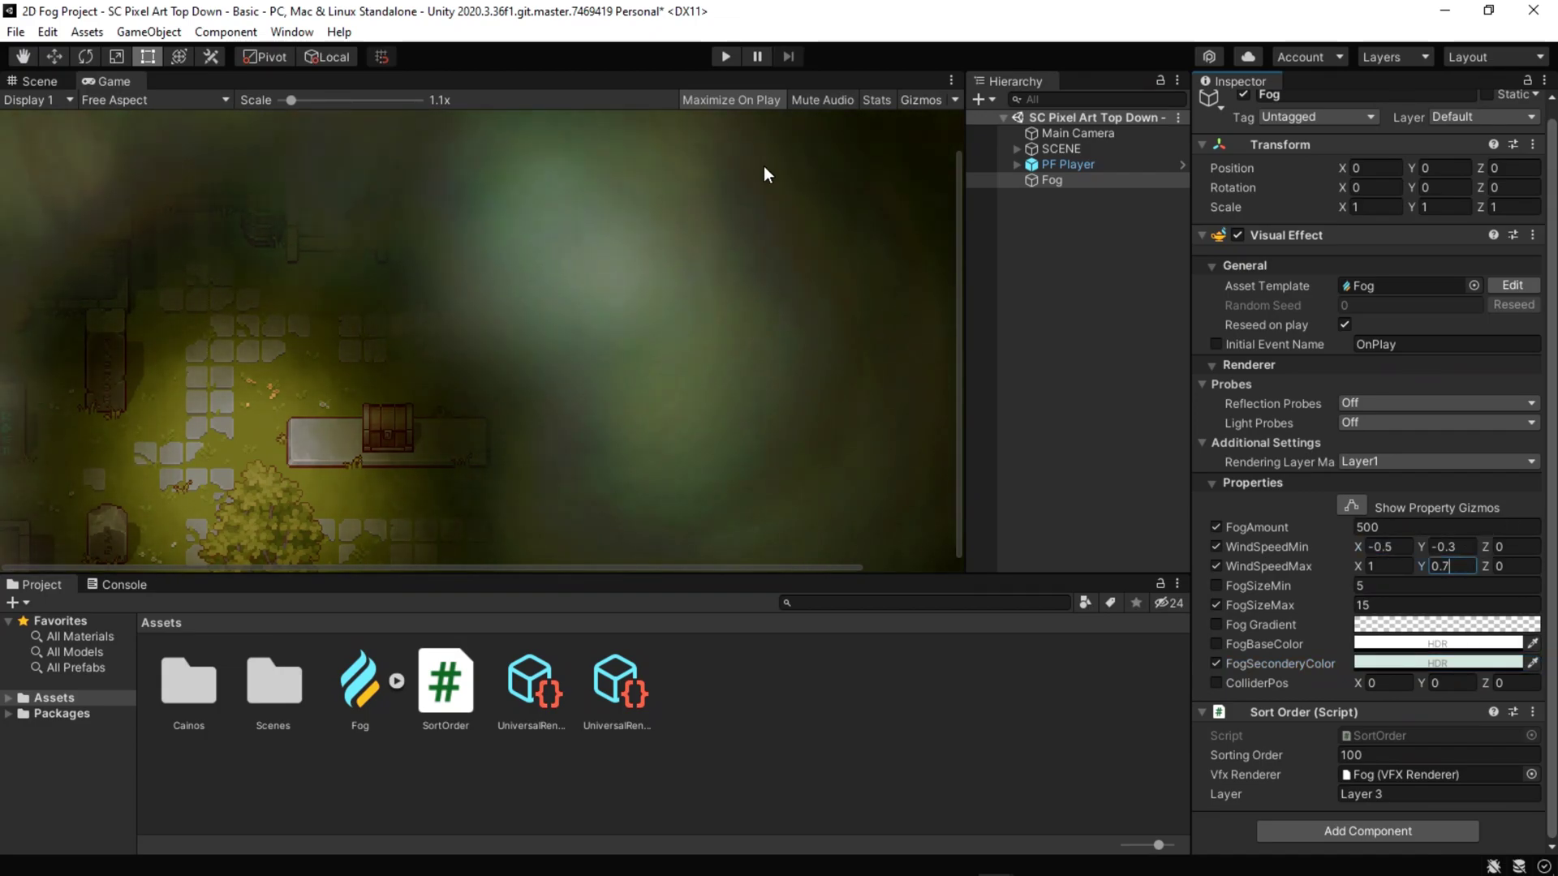
Step: Enter Play mode and walk the player left, down and up through the fog
{"action": "key", "text": "ctrl+p"}
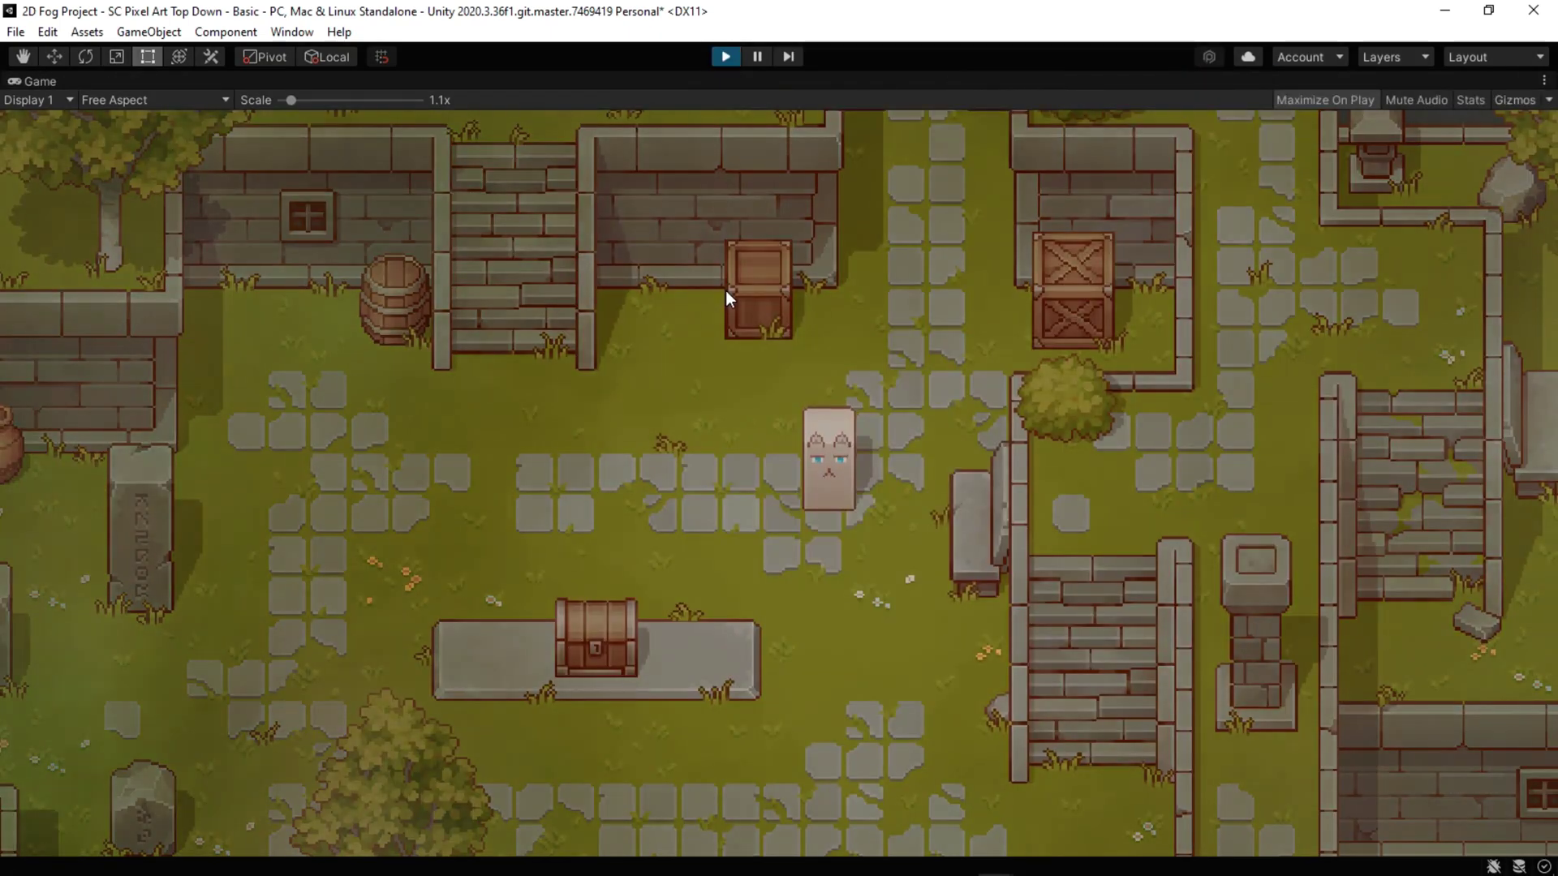
{"action": "key", "text": "Left"}
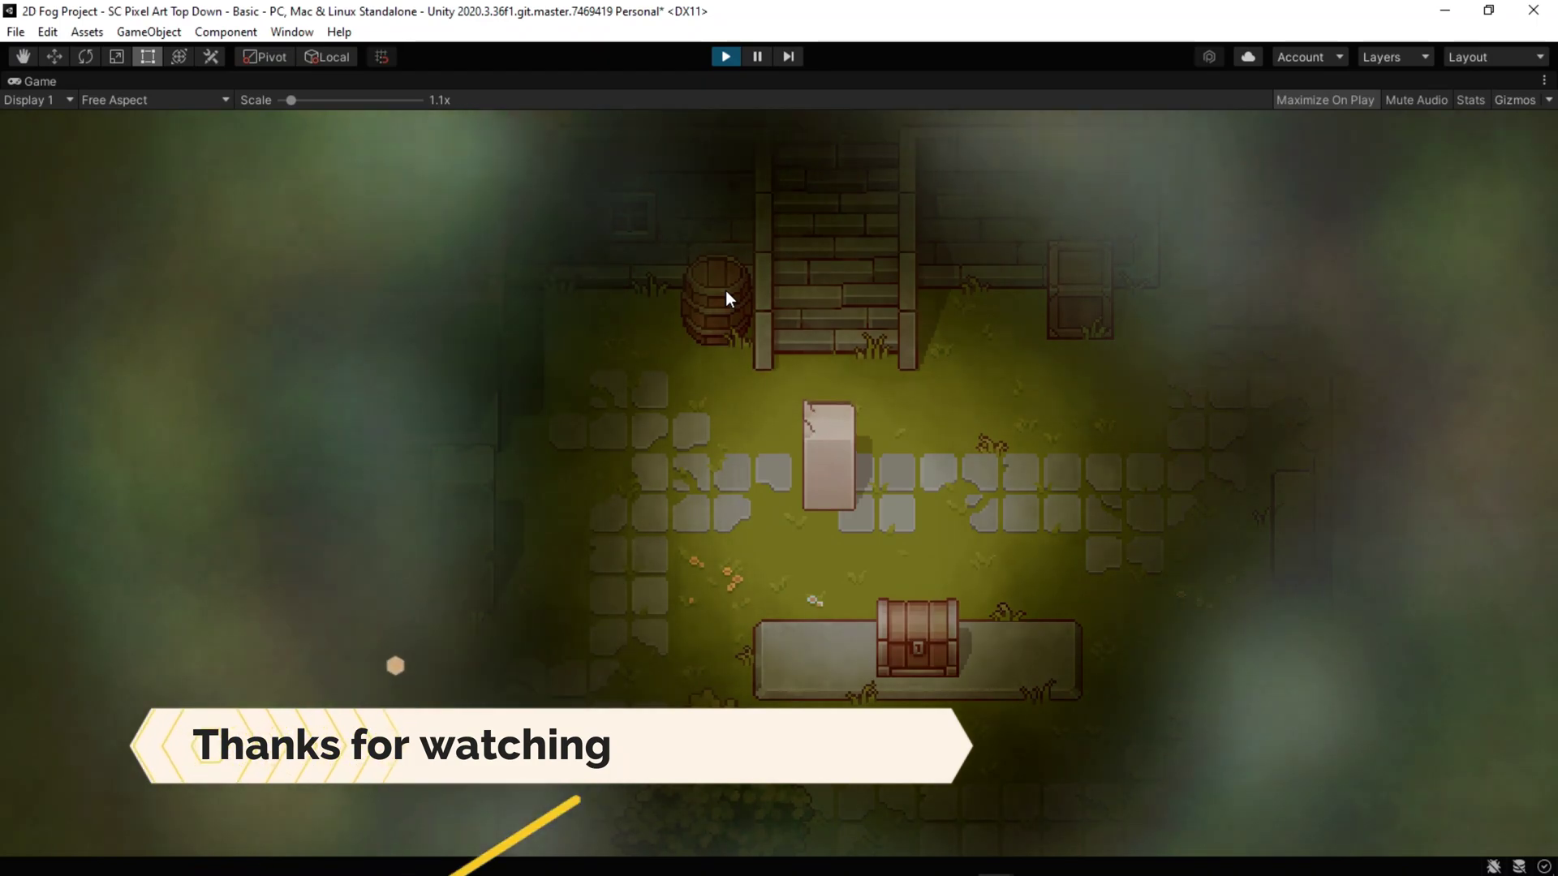
{"action": "key", "text": "Down"}
{"action": "key", "text": "Up"}
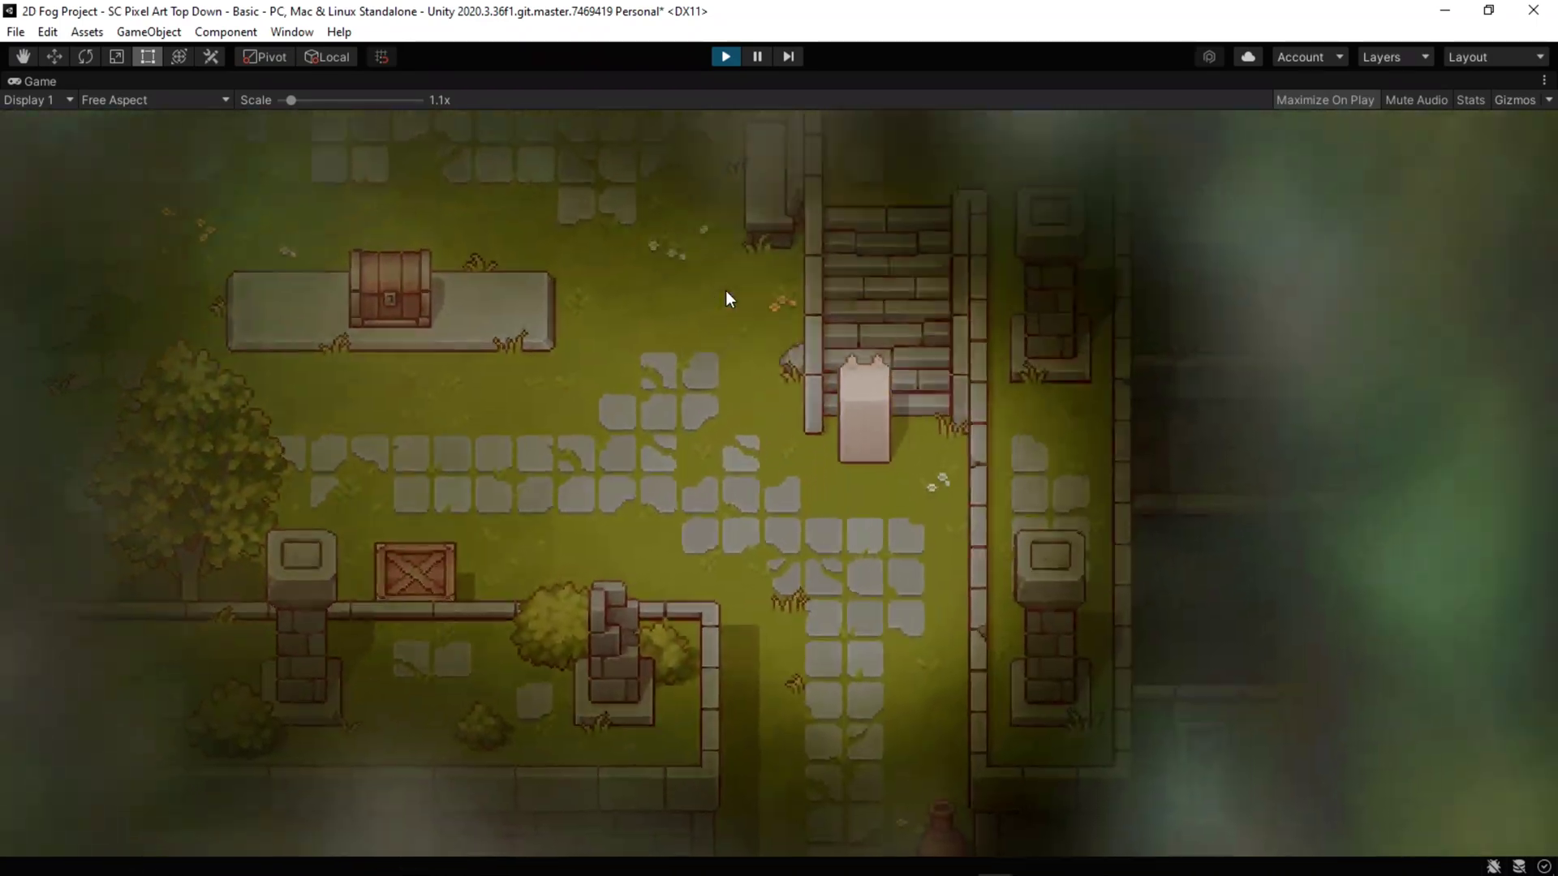
{"action": "key", "text": "Up"}
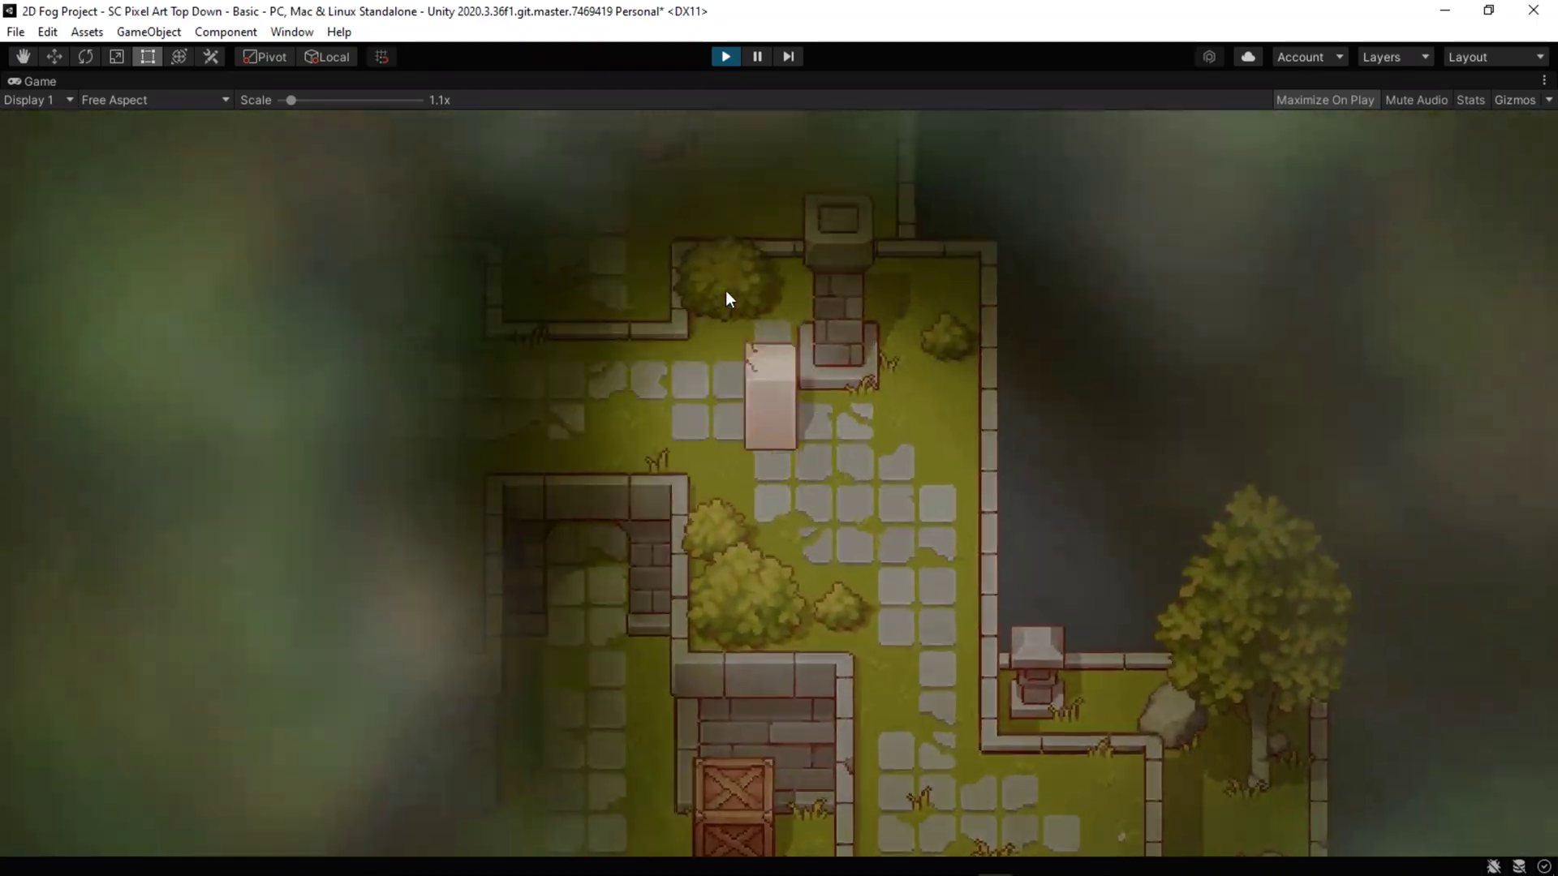